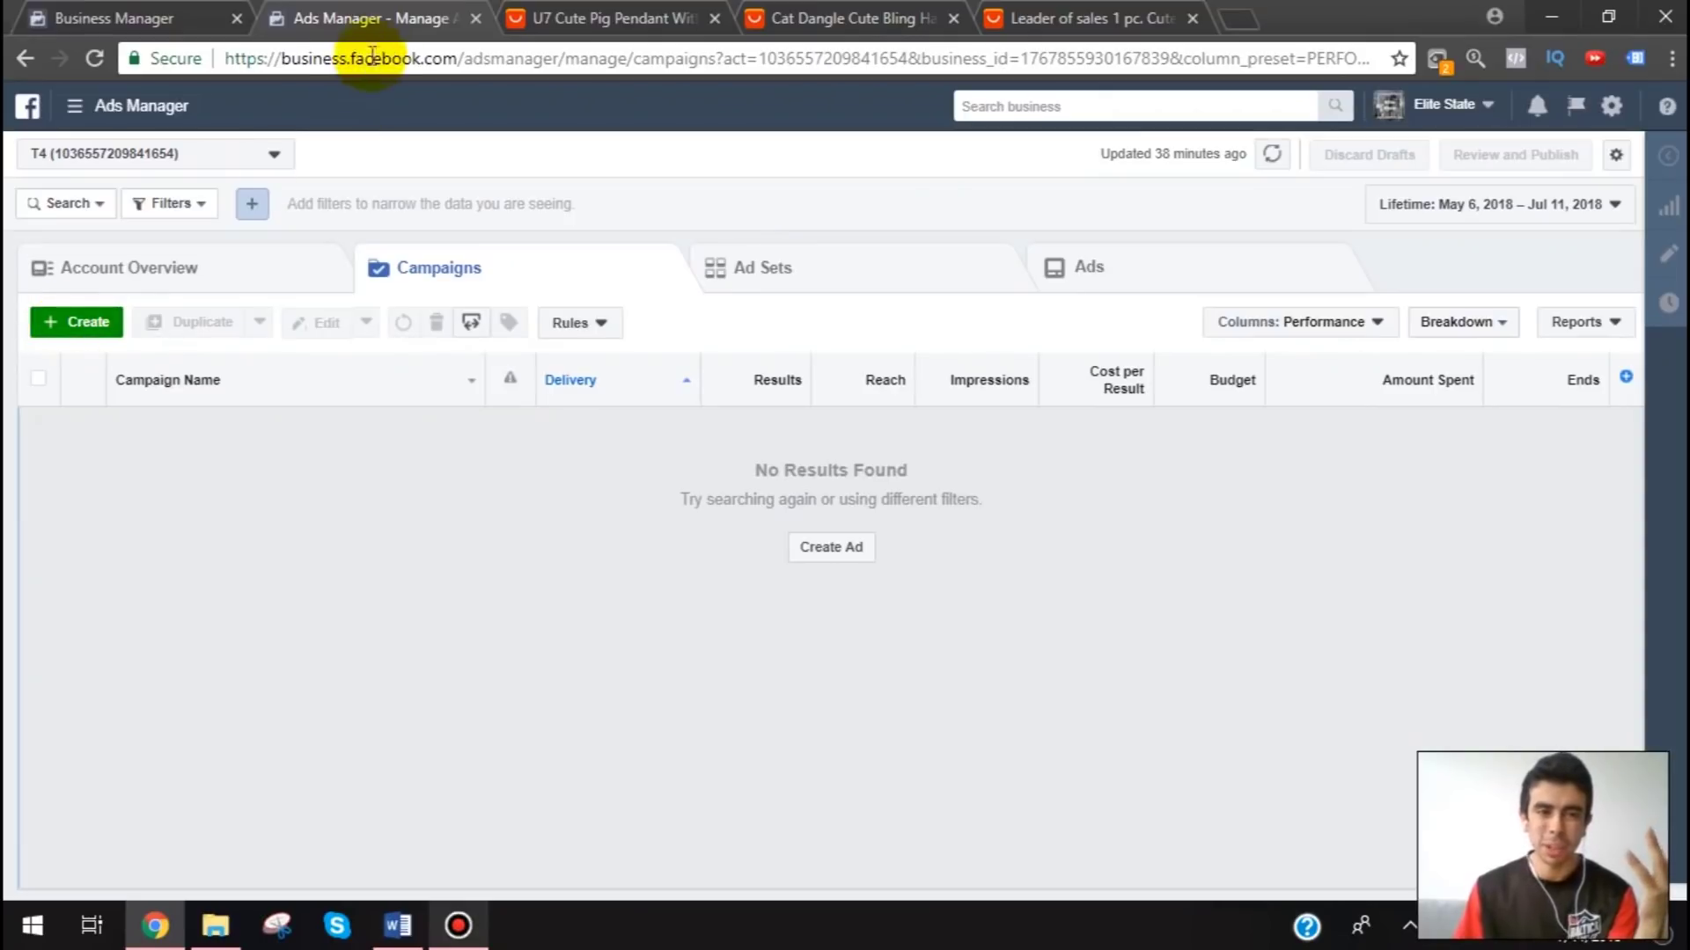
pyautogui.click(572, 16)
pyautogui.click(808, 13)
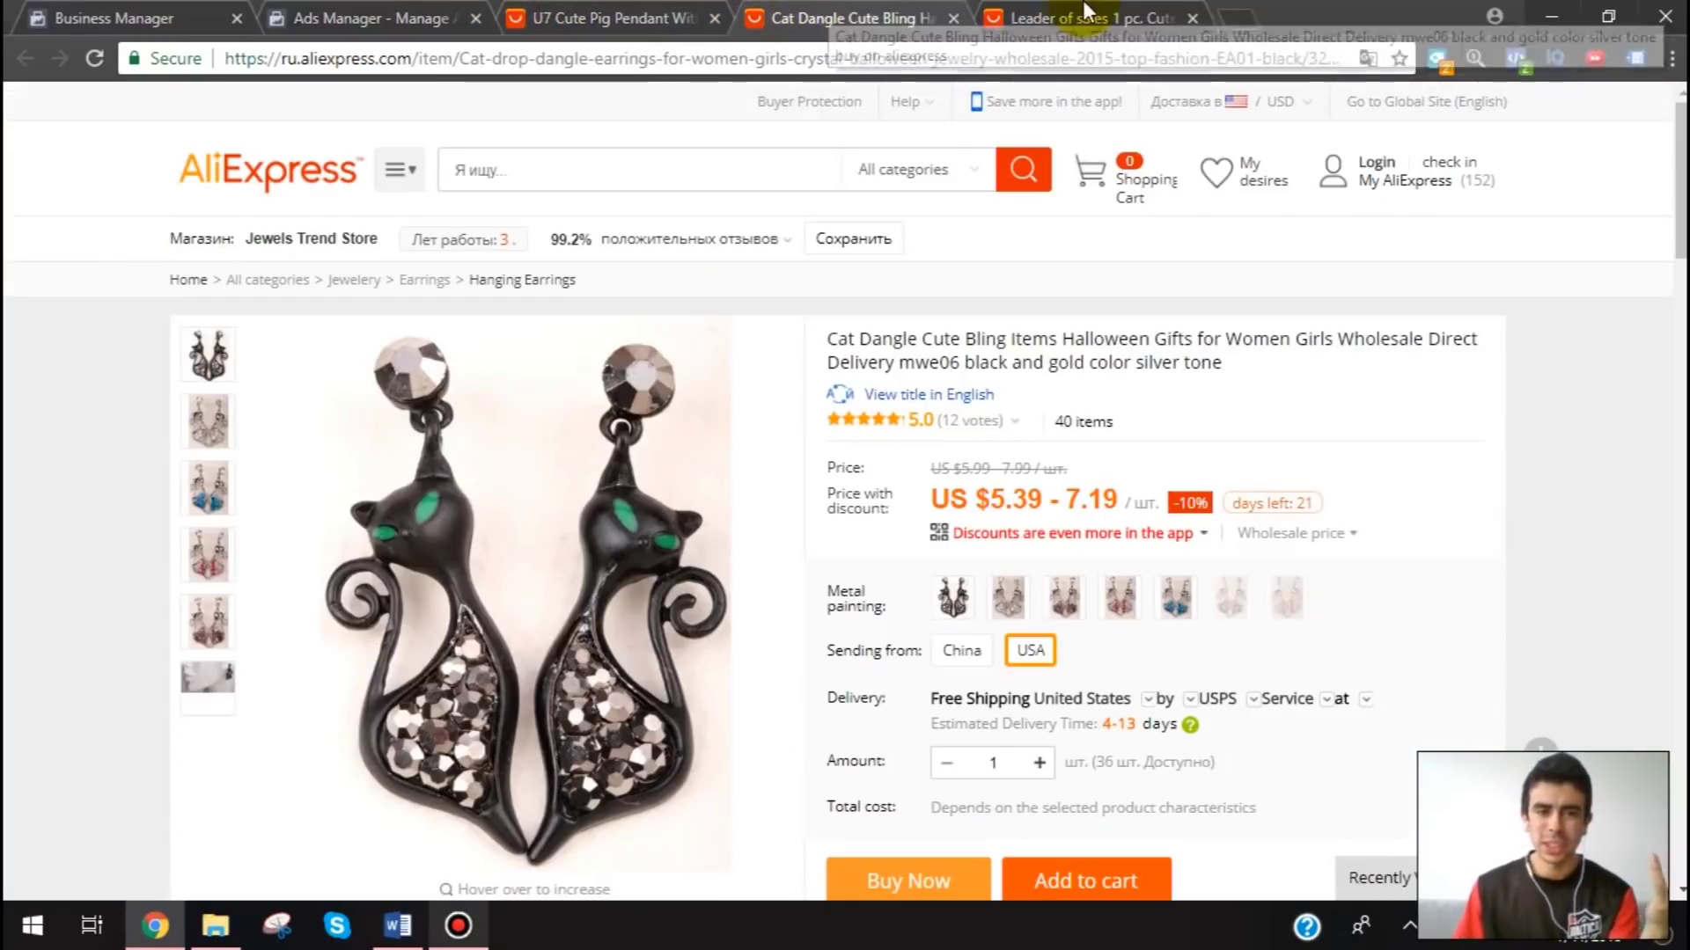
pyautogui.click(1078, 14)
pyautogui.click(363, 14)
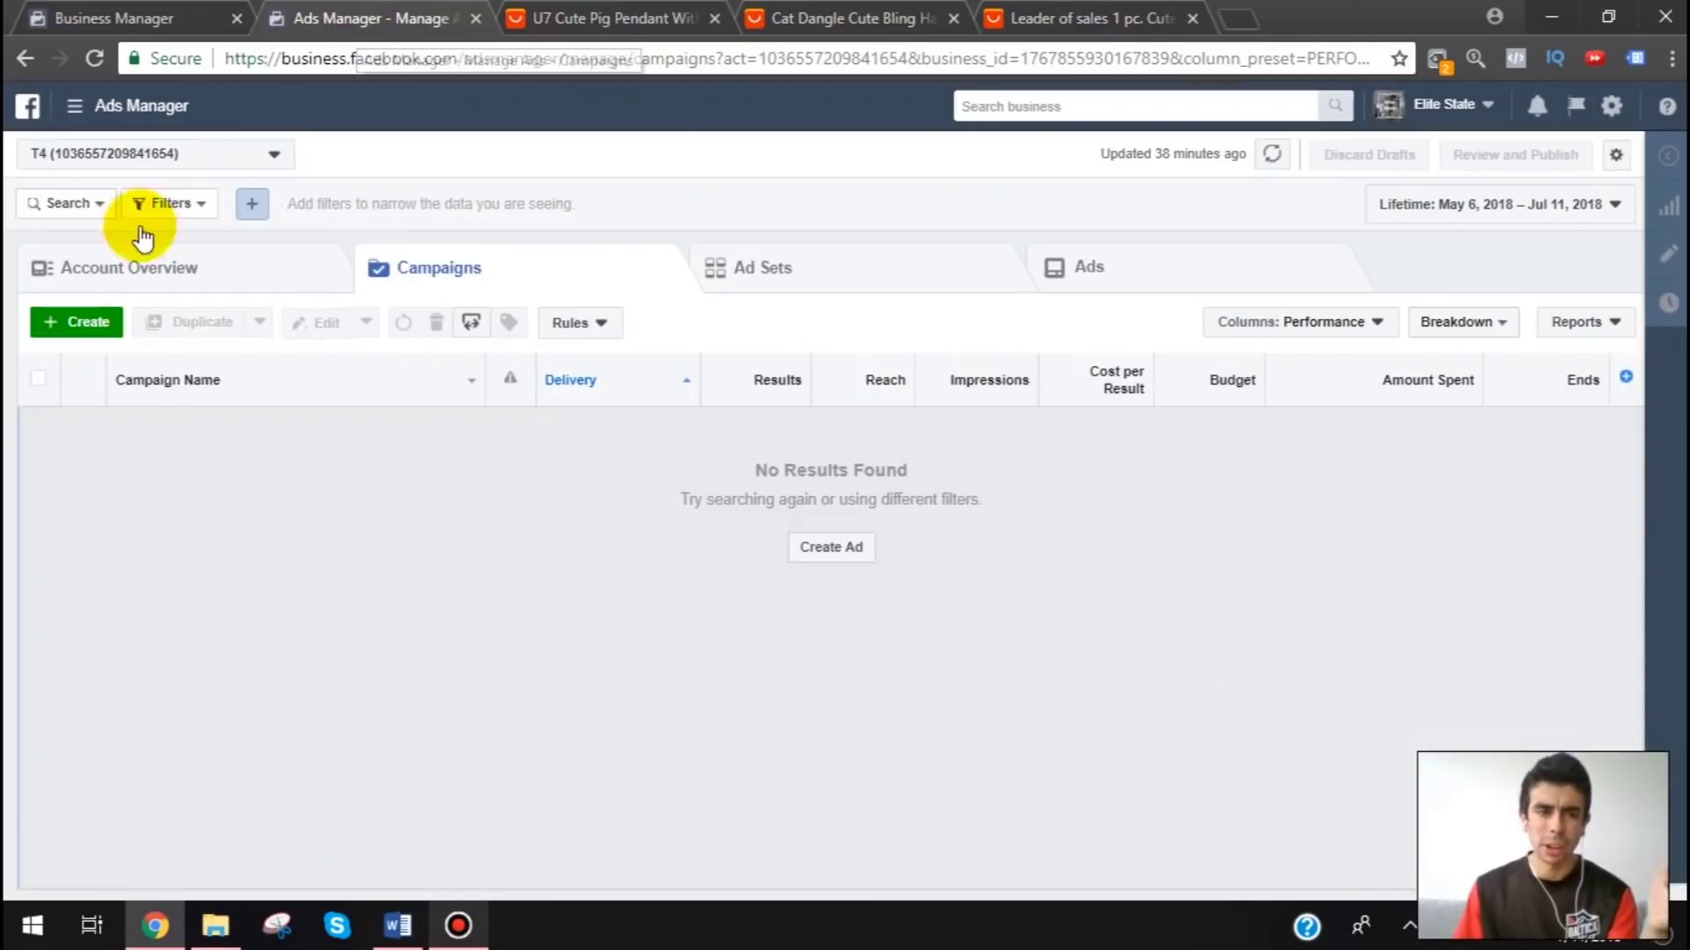
# - Start a new campaign from scratch instead of continuing the saved draft, and choose Conversions as its marketing objective
pyautogui.click(107, 321)
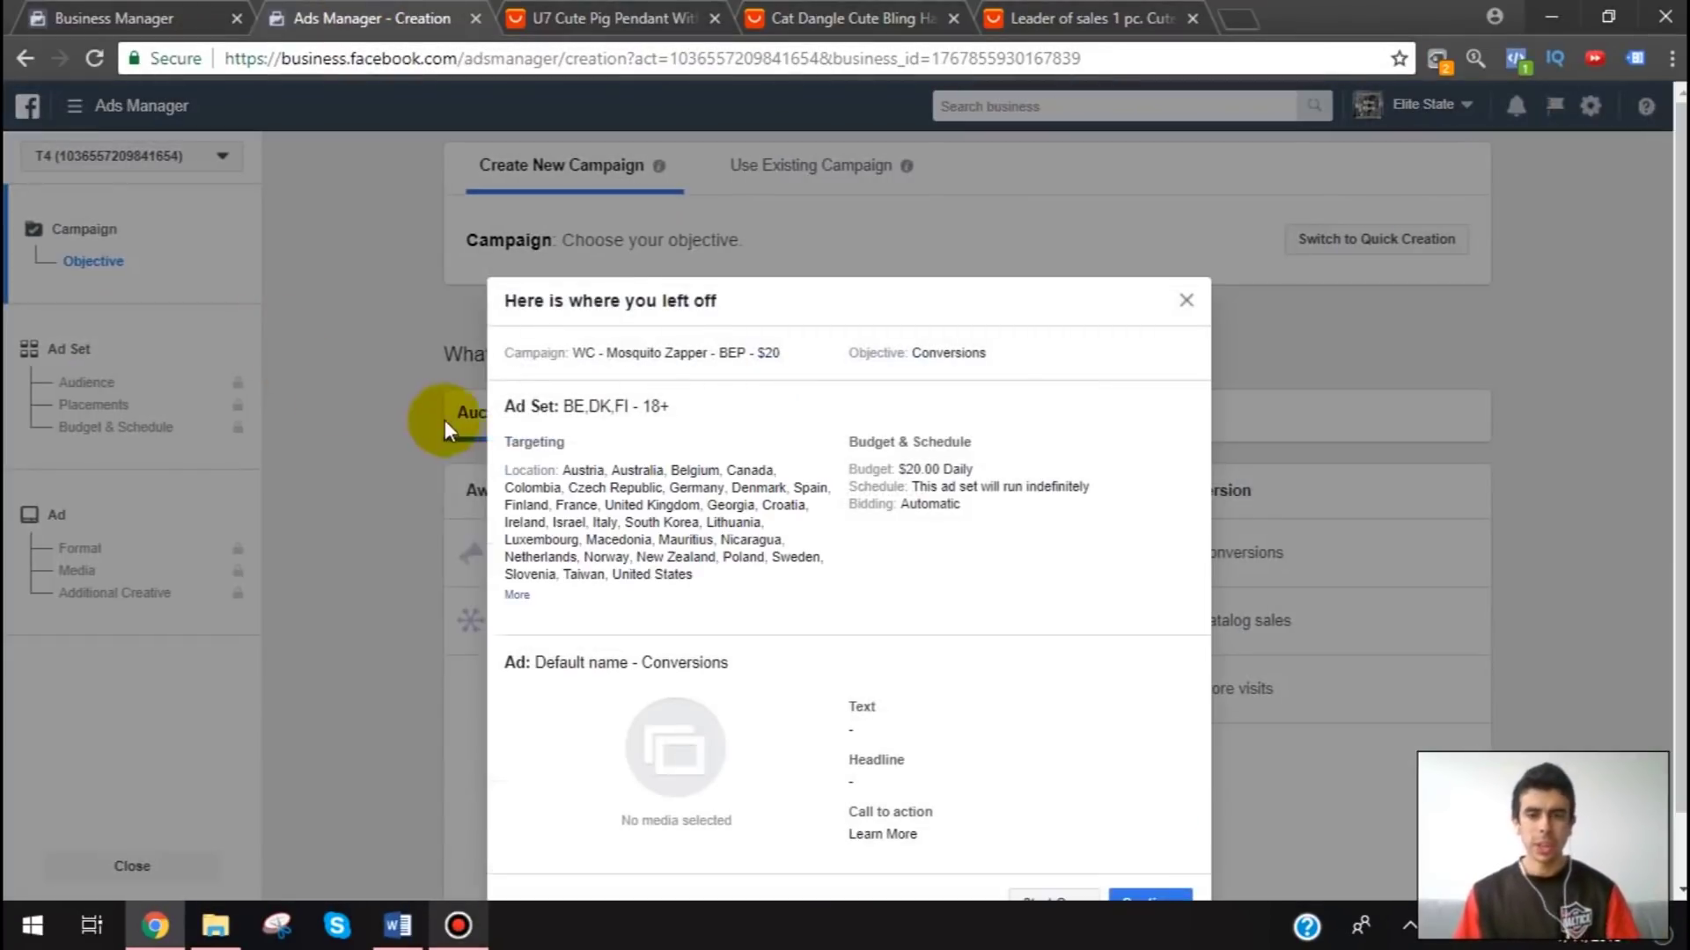
pyautogui.click(1045, 834)
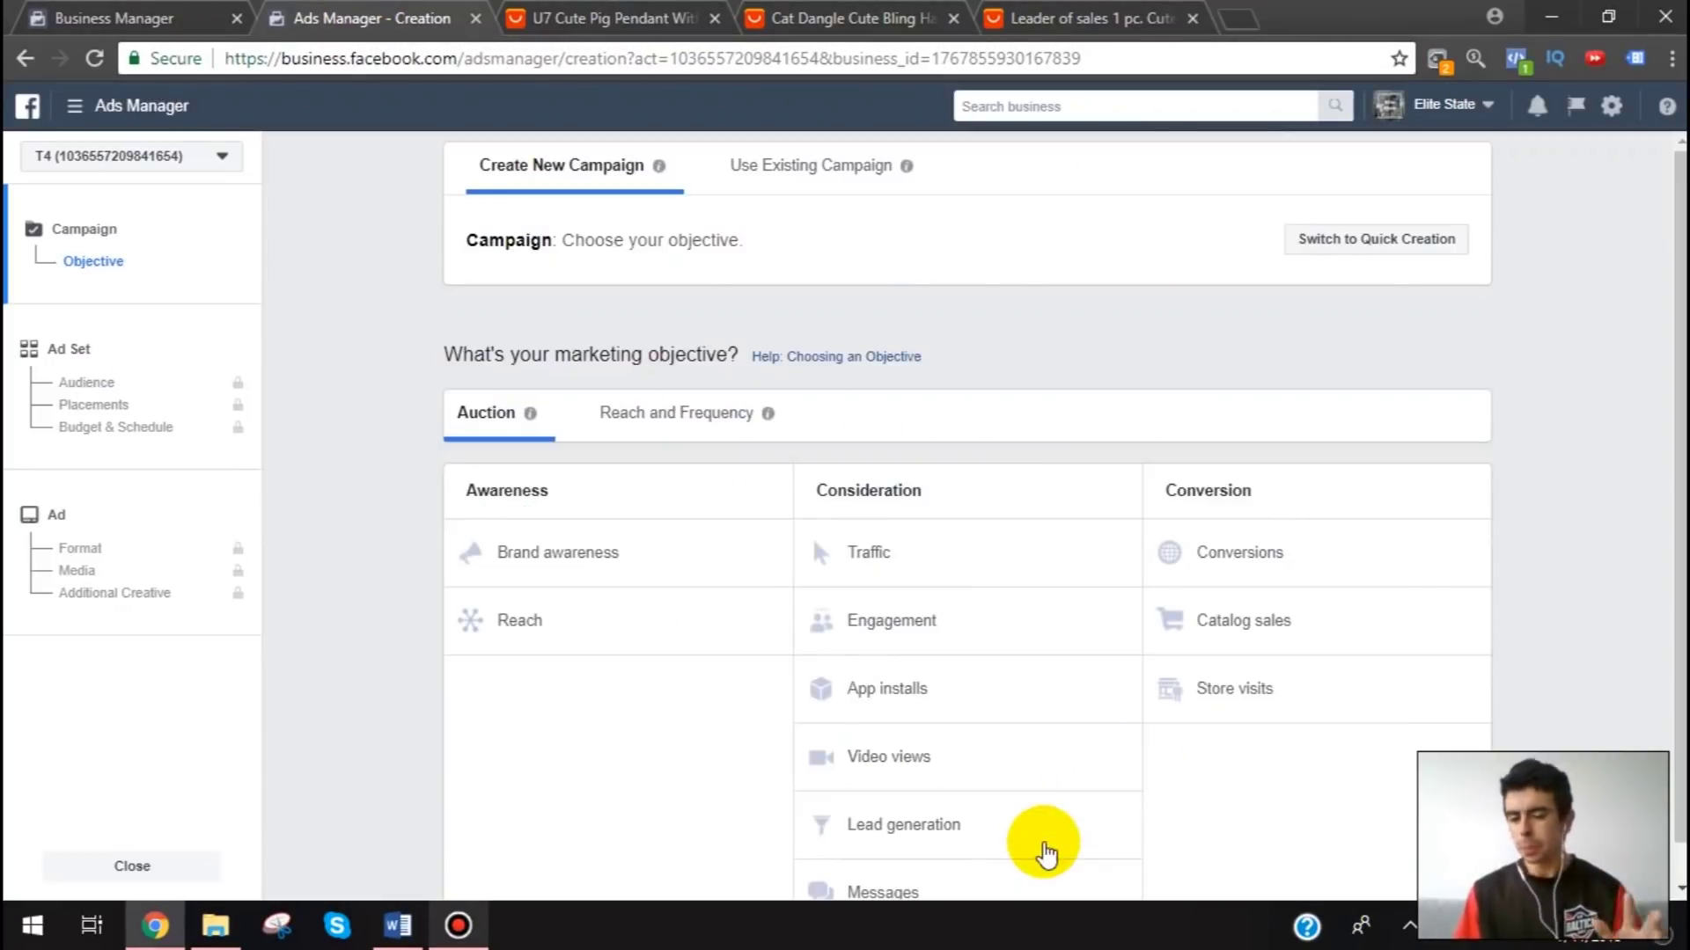
pyautogui.scroll(-1, 1271, 797)
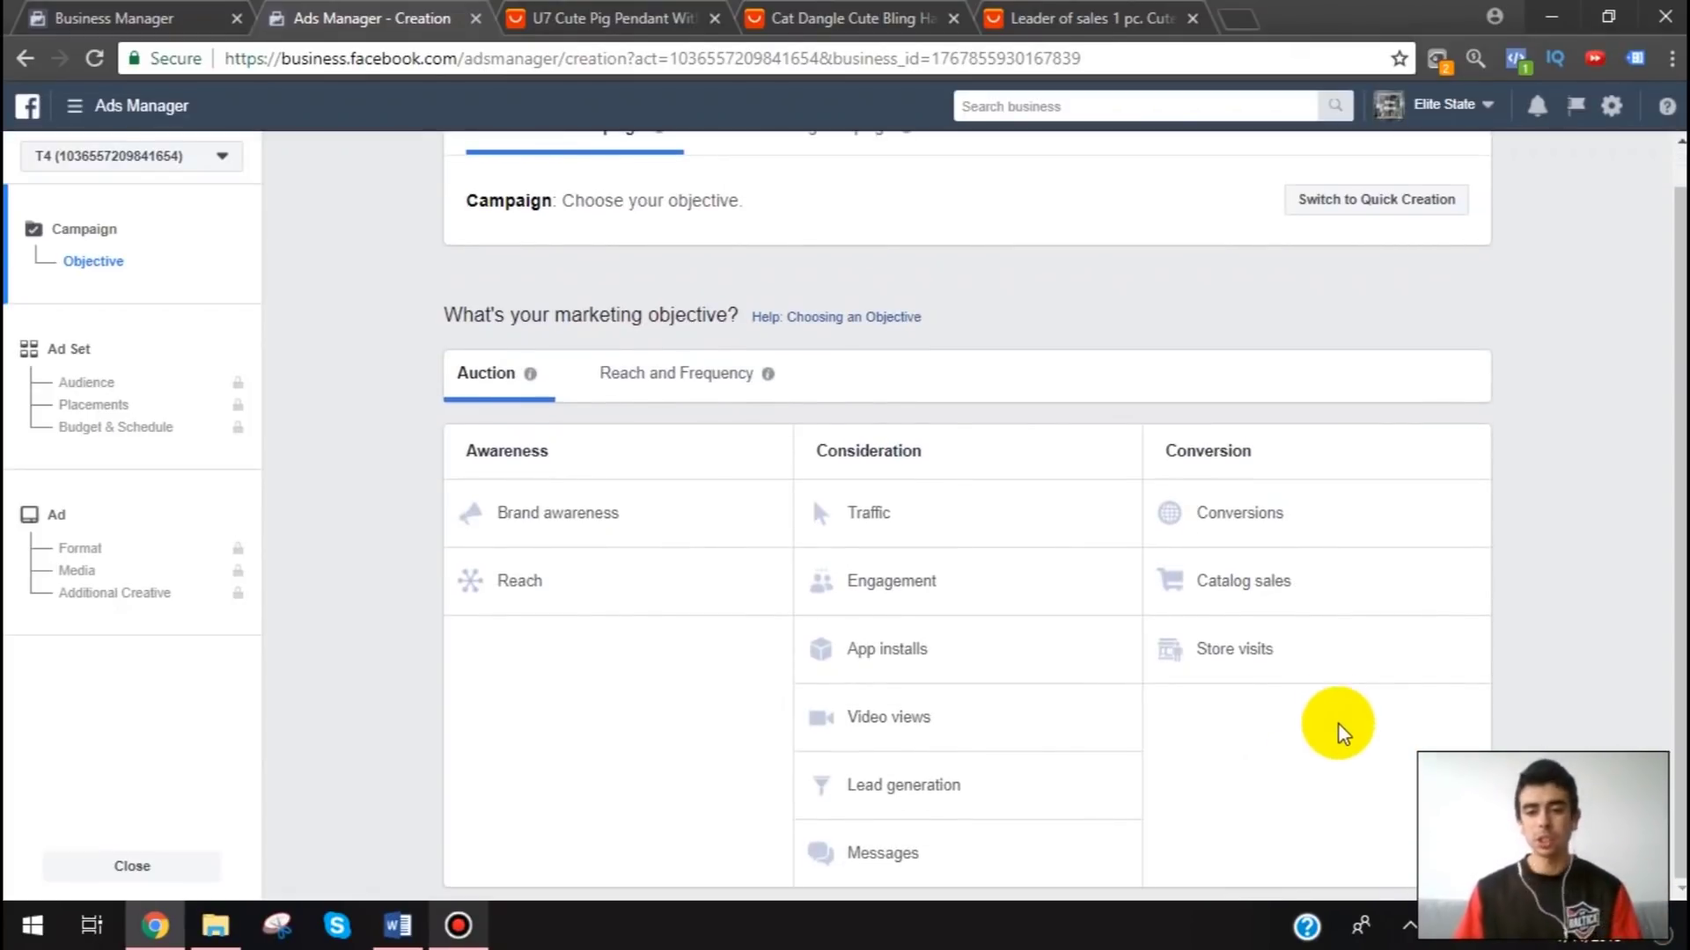
pyautogui.click(1276, 515)
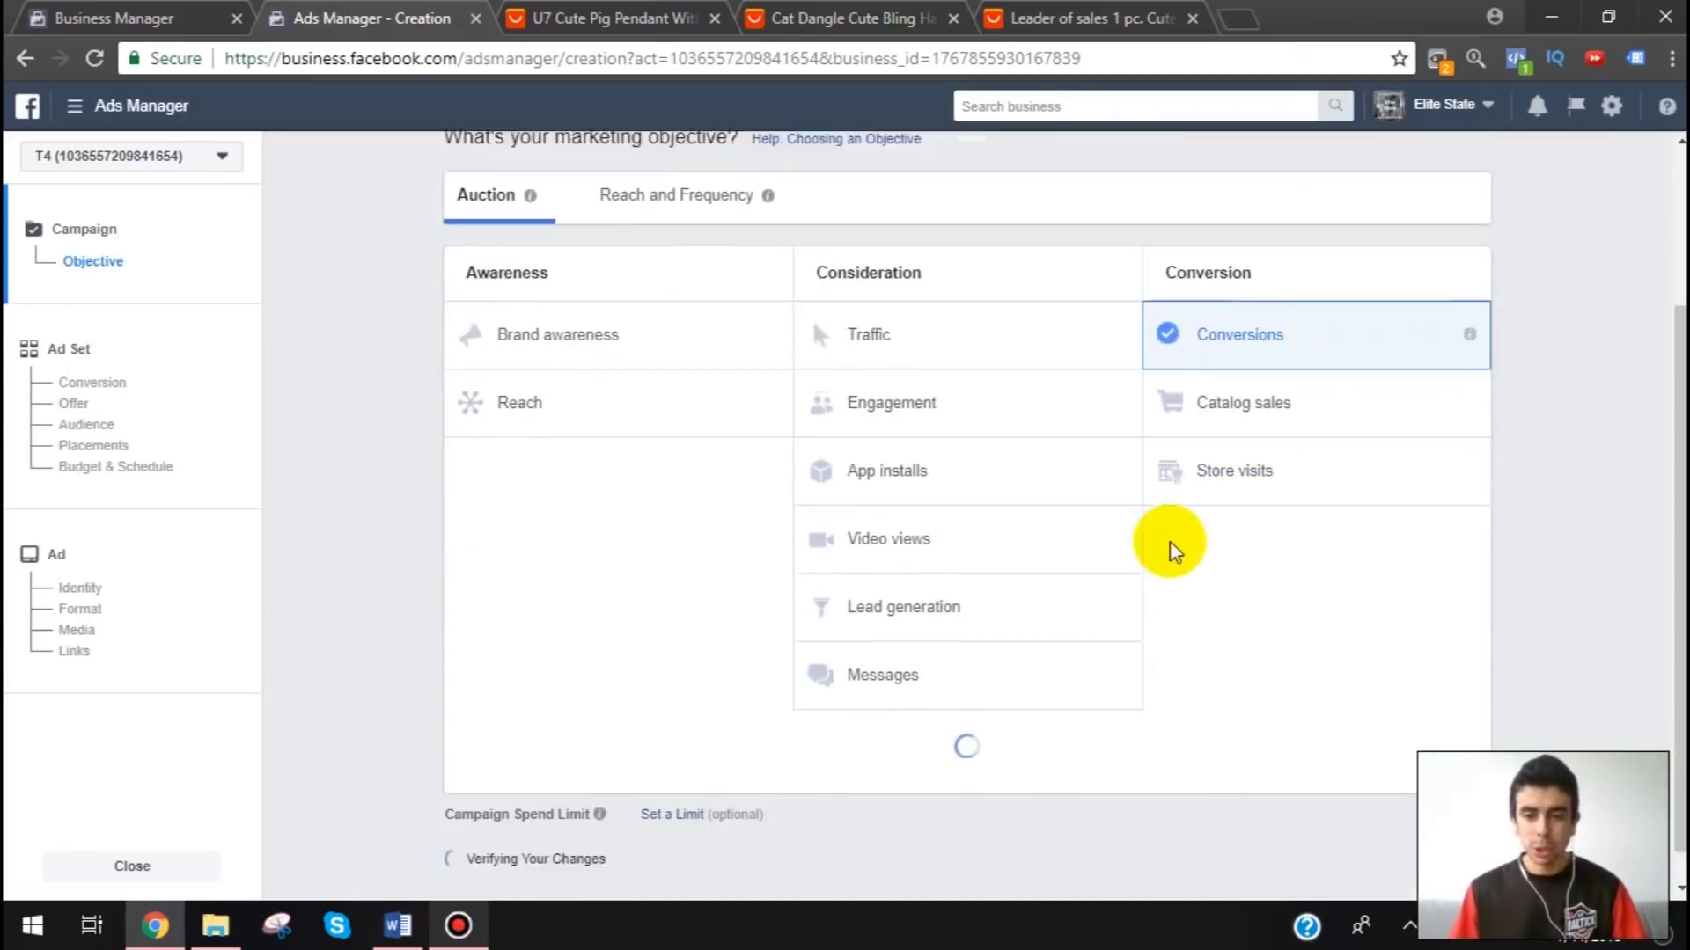
# - Name the campaign "WC - Cat Jewelry - BEP - $15" and continue to the ad set settings
pyautogui.moveTo(1020, 634); pyautogui.dragTo(918, 634)
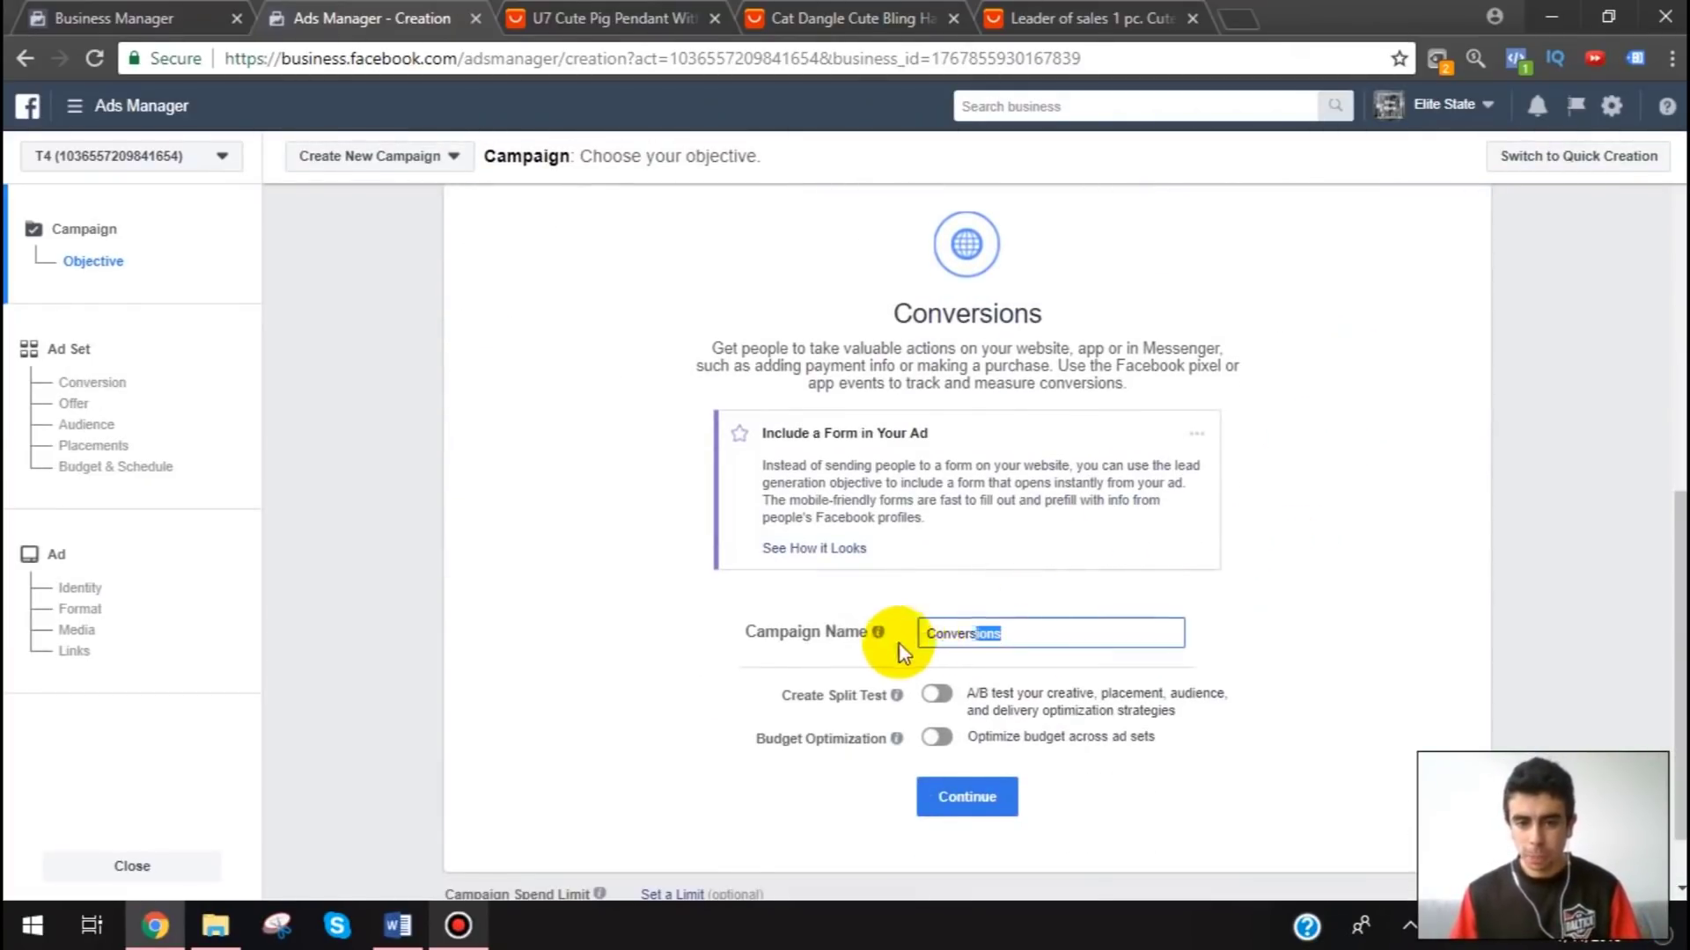
pyautogui.write('W')
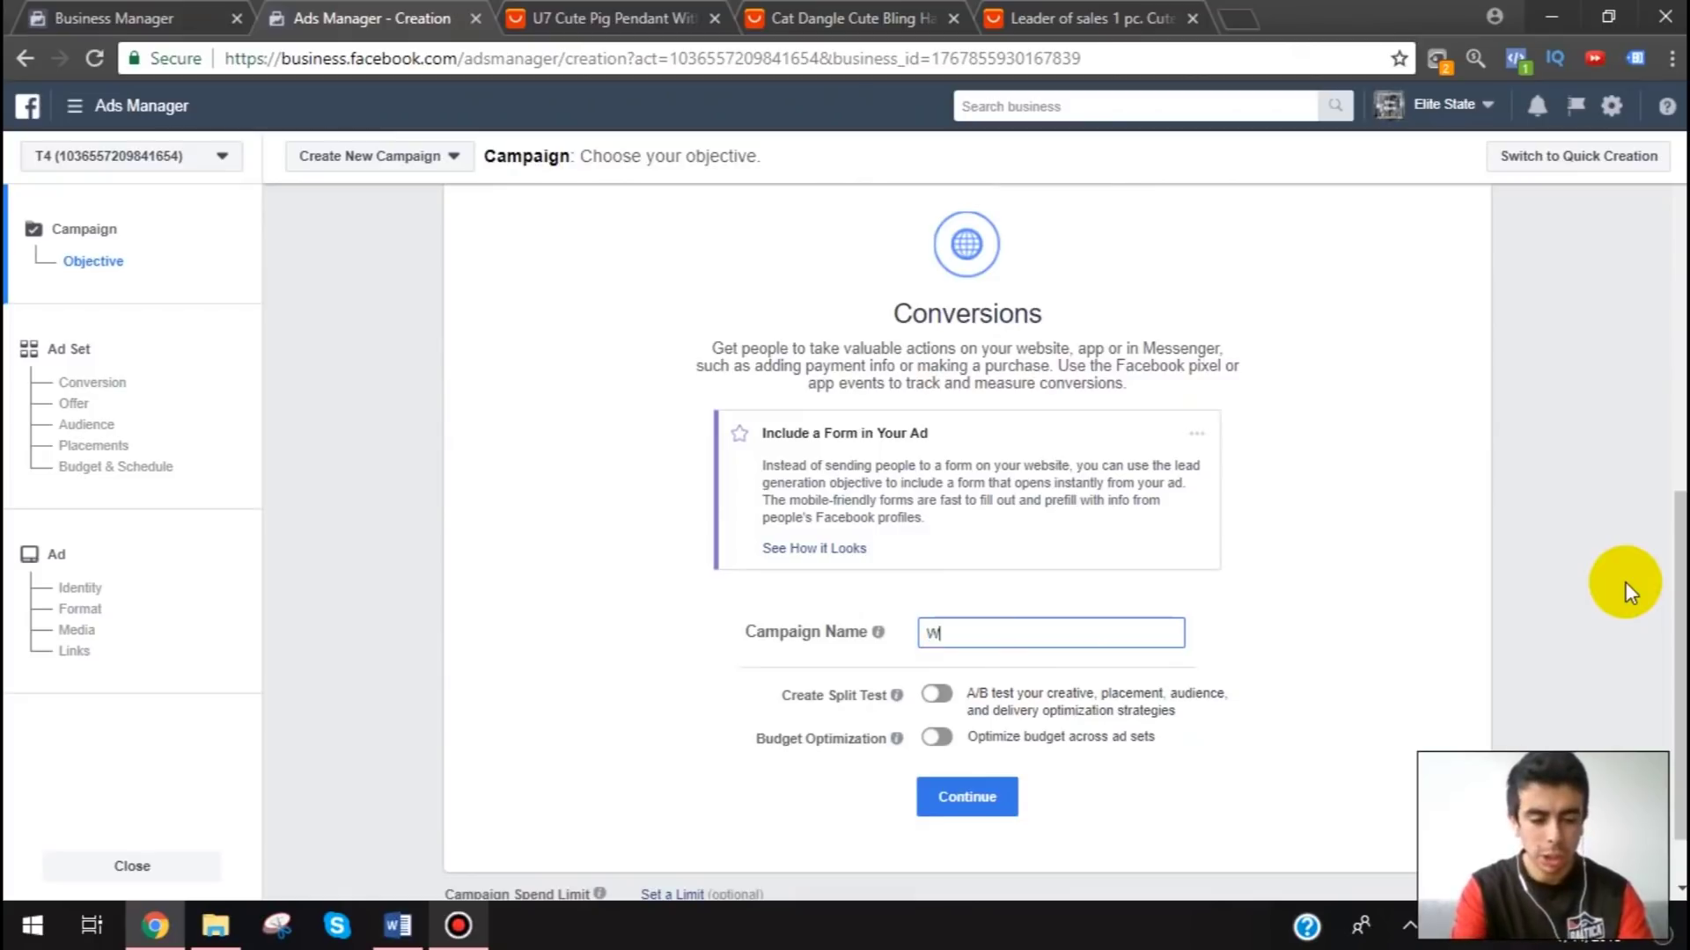
pyautogui.write('C - Cat Jewelry - BEP ')
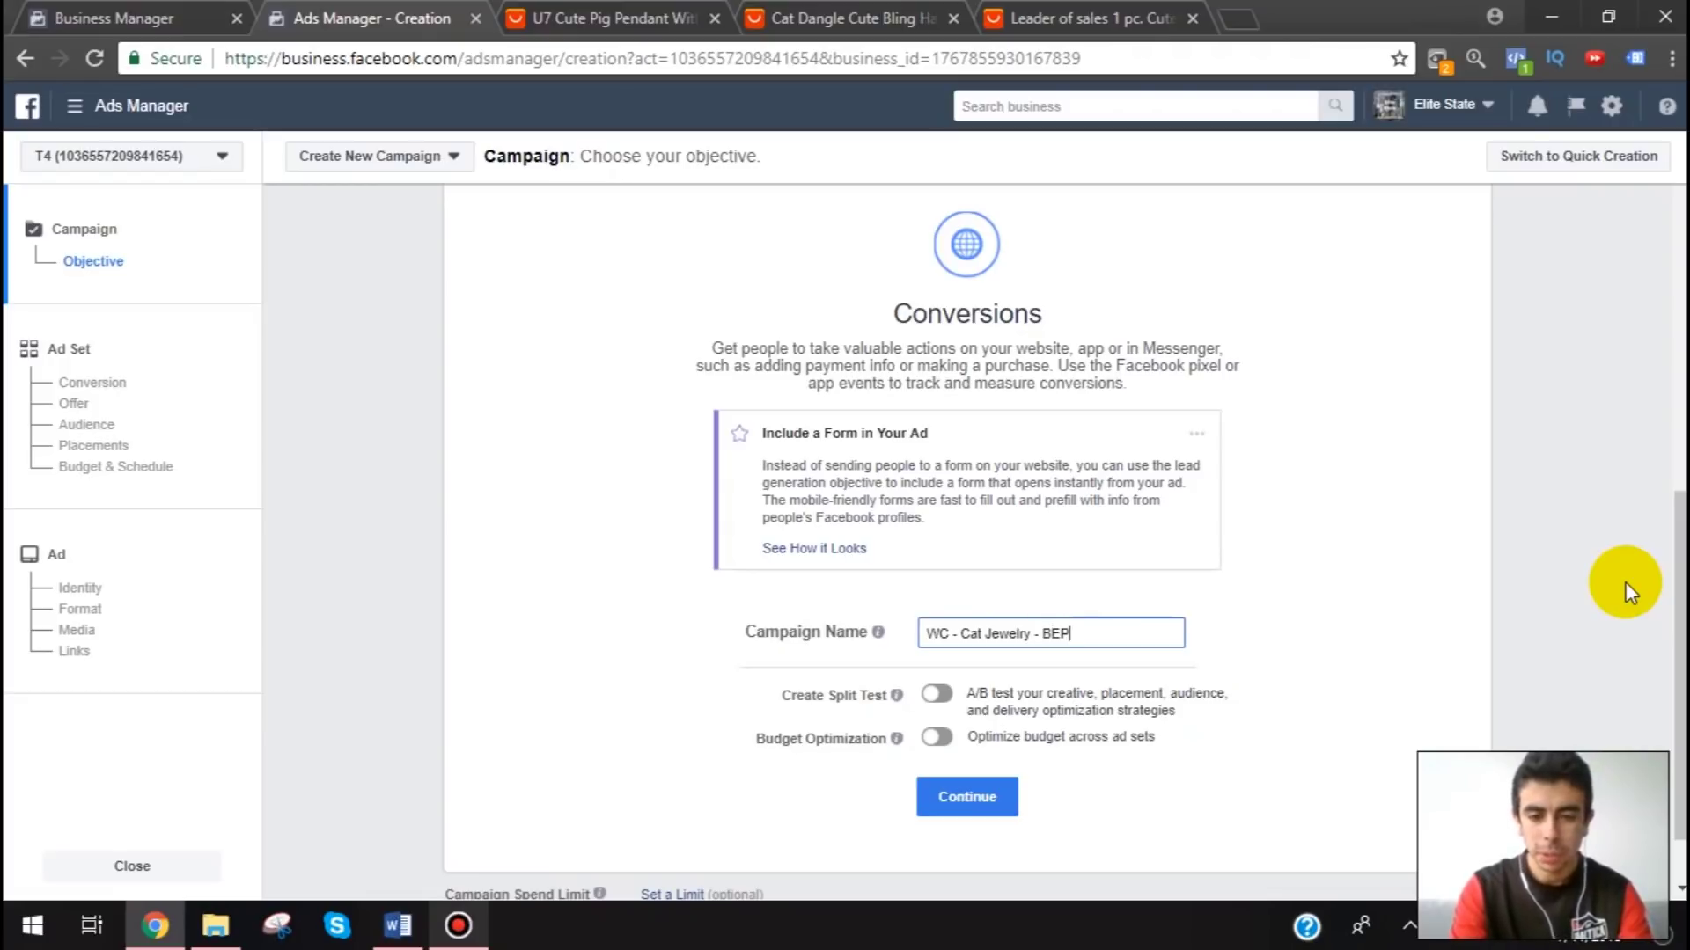
pyautogui.write('- ')
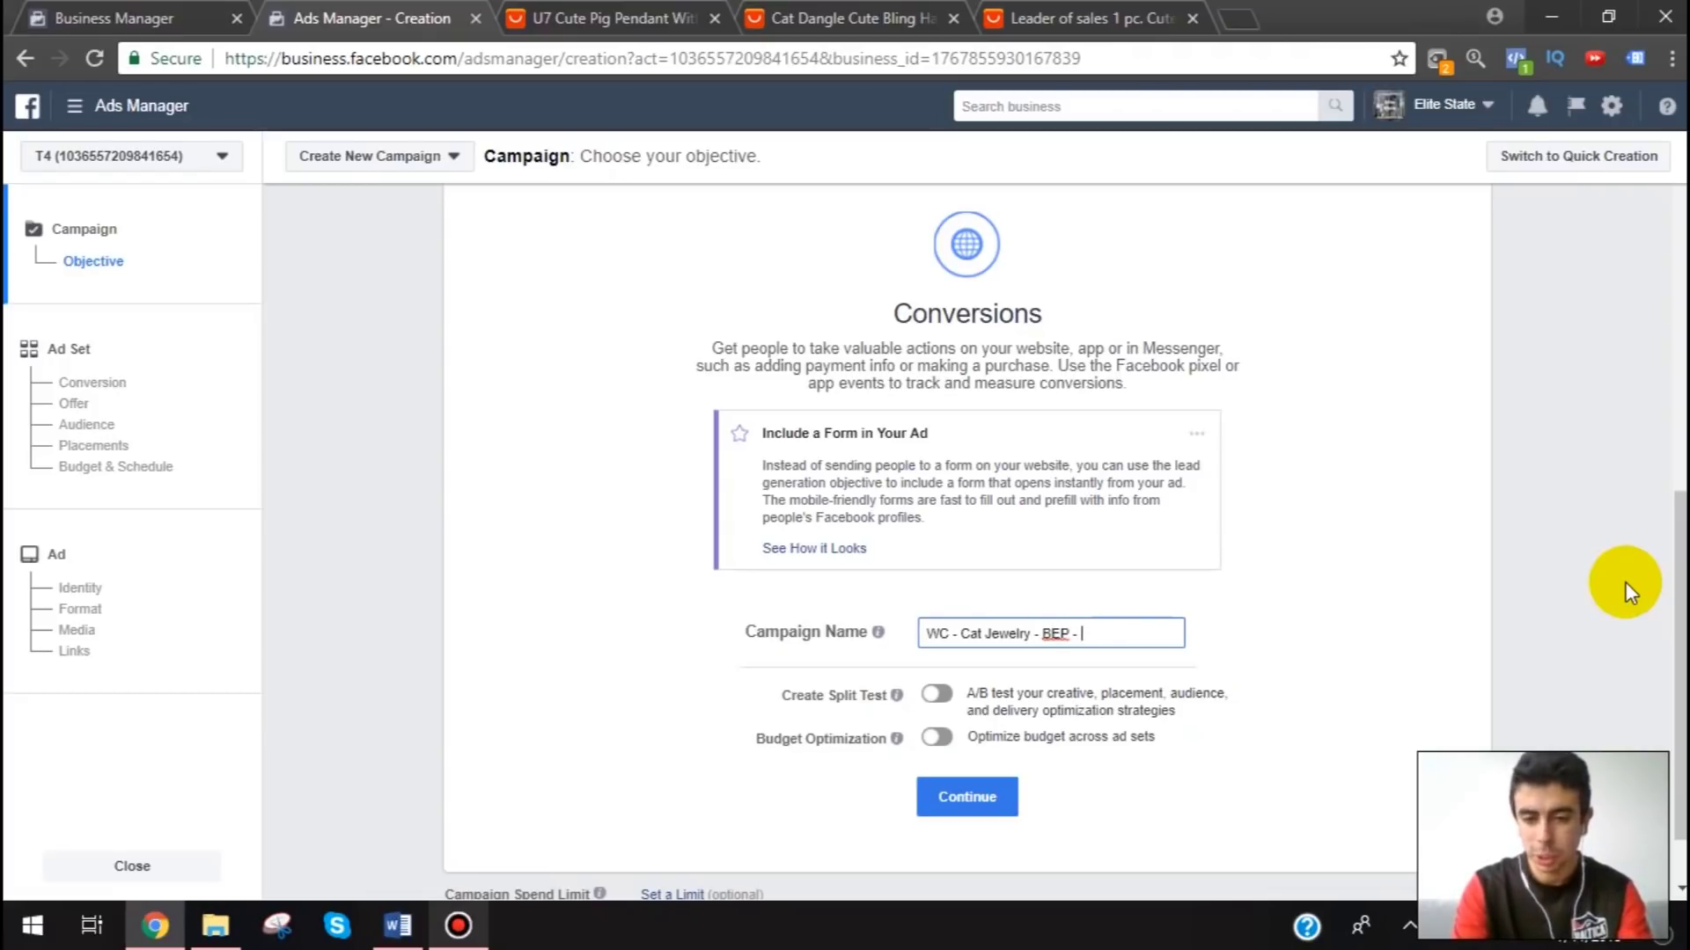
pyautogui.write('$15')
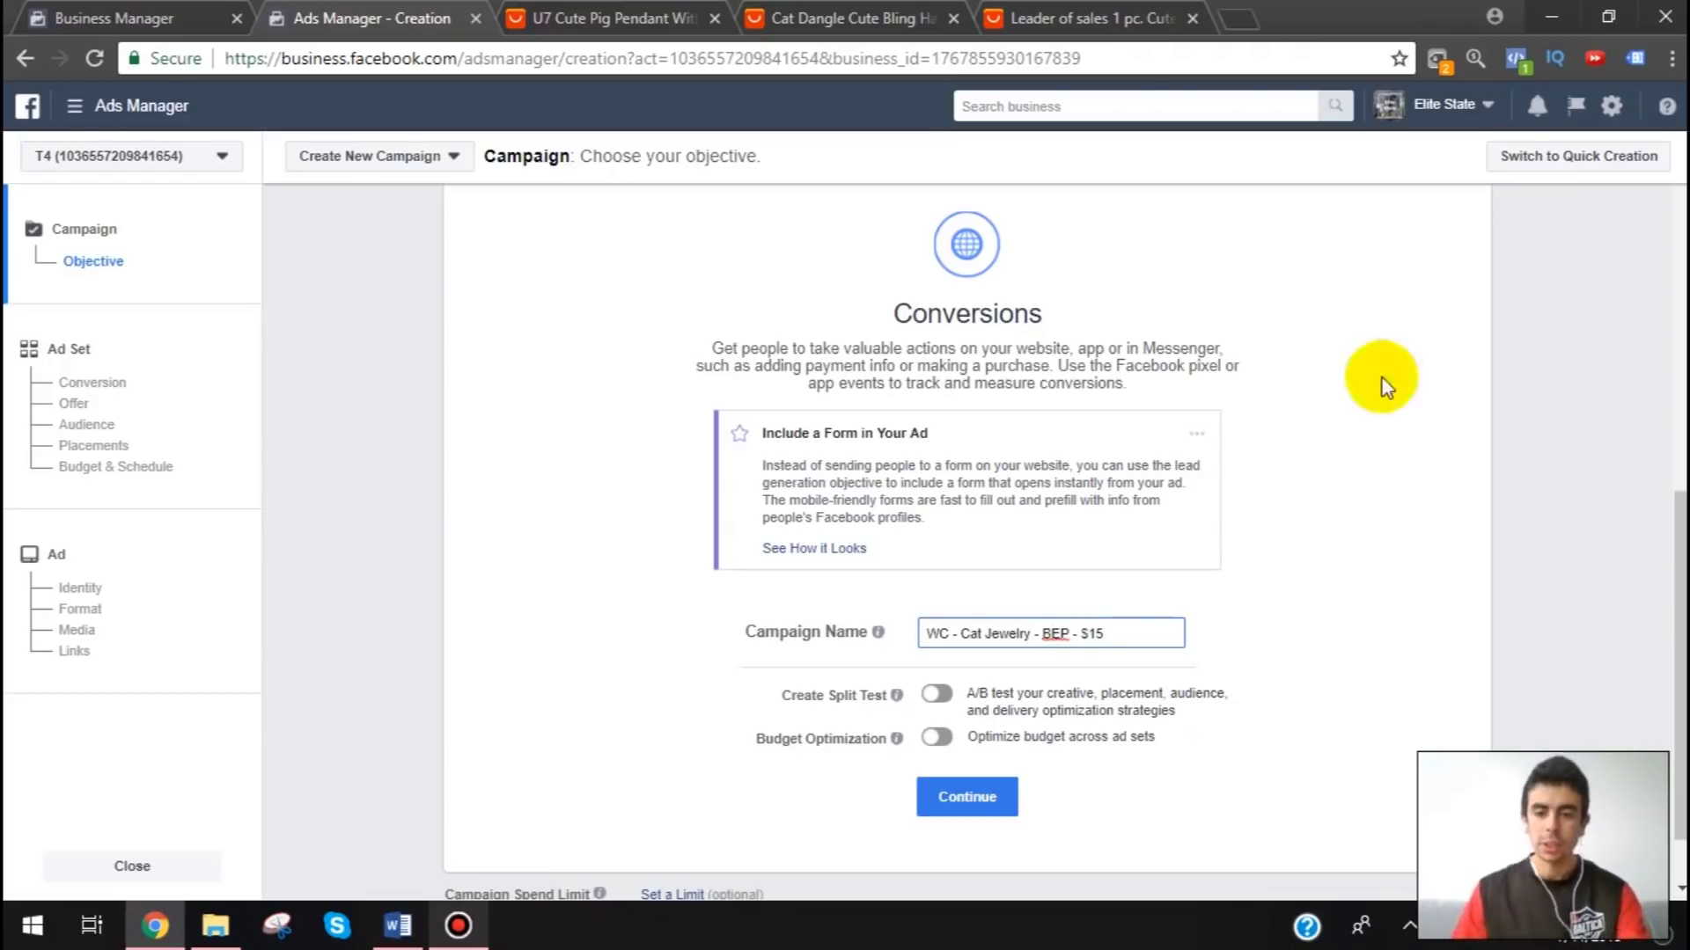
pyautogui.click(993, 810)
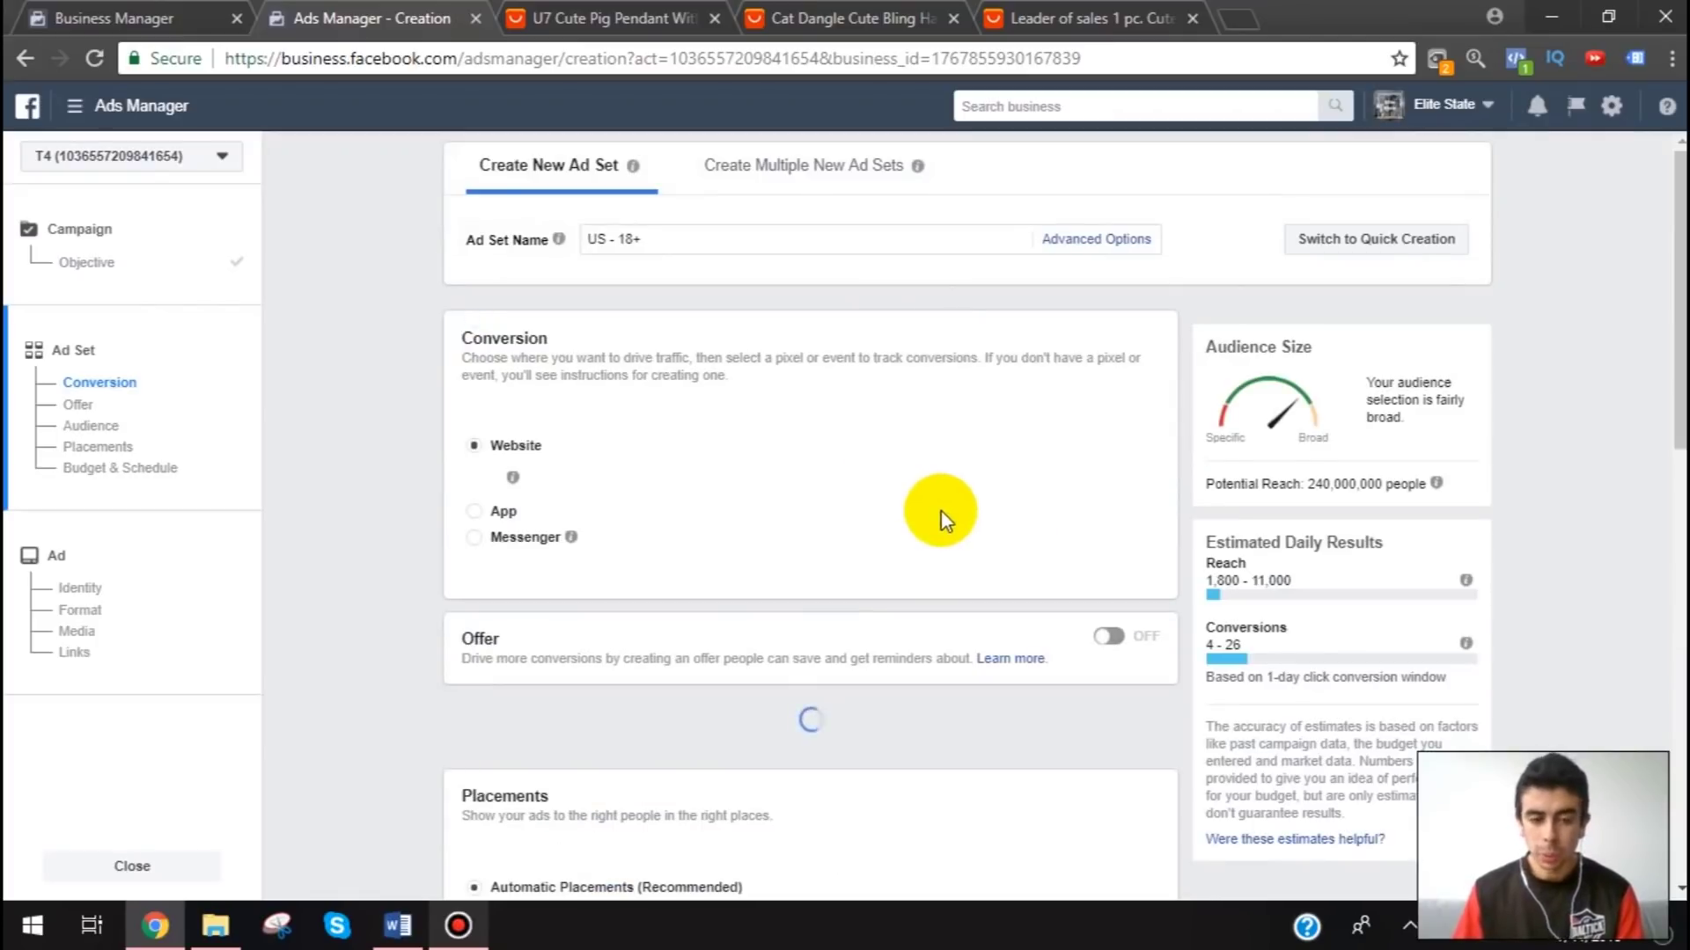
# - Replace United States with the Worldwide region as the ad set's targeted location
pyautogui.scroll(-1, 946, 519)
pyautogui.scroll(-4, 946, 520)
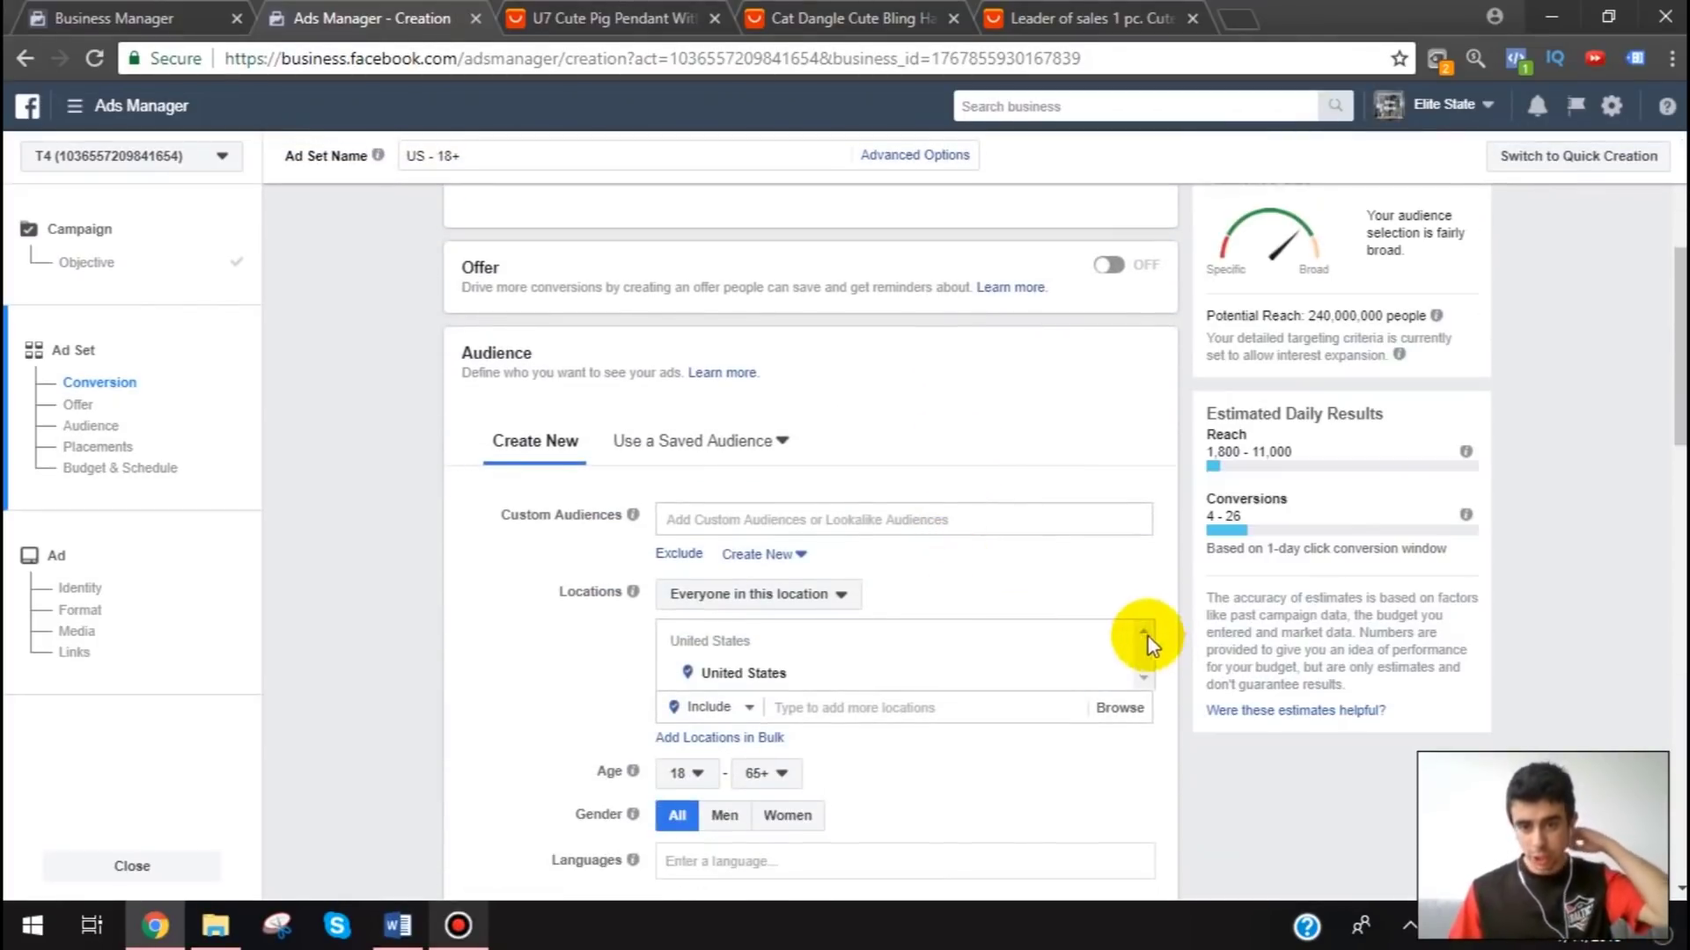
pyautogui.click(1116, 650)
pyautogui.click(878, 637)
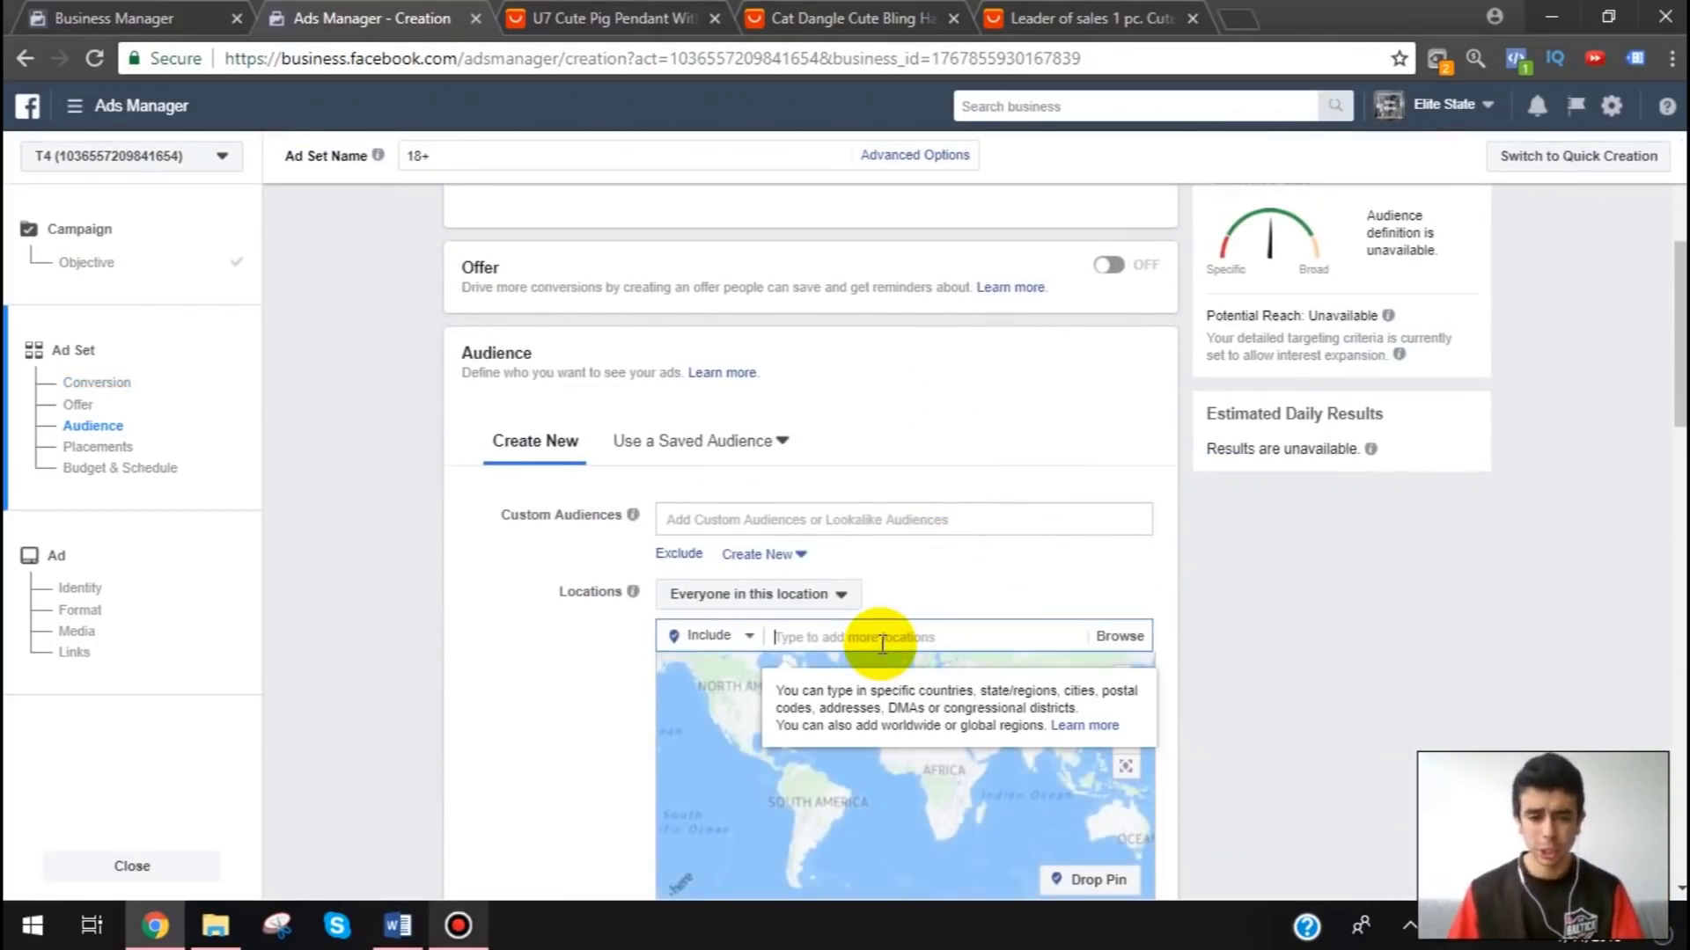
pyautogui.write('worldwide')
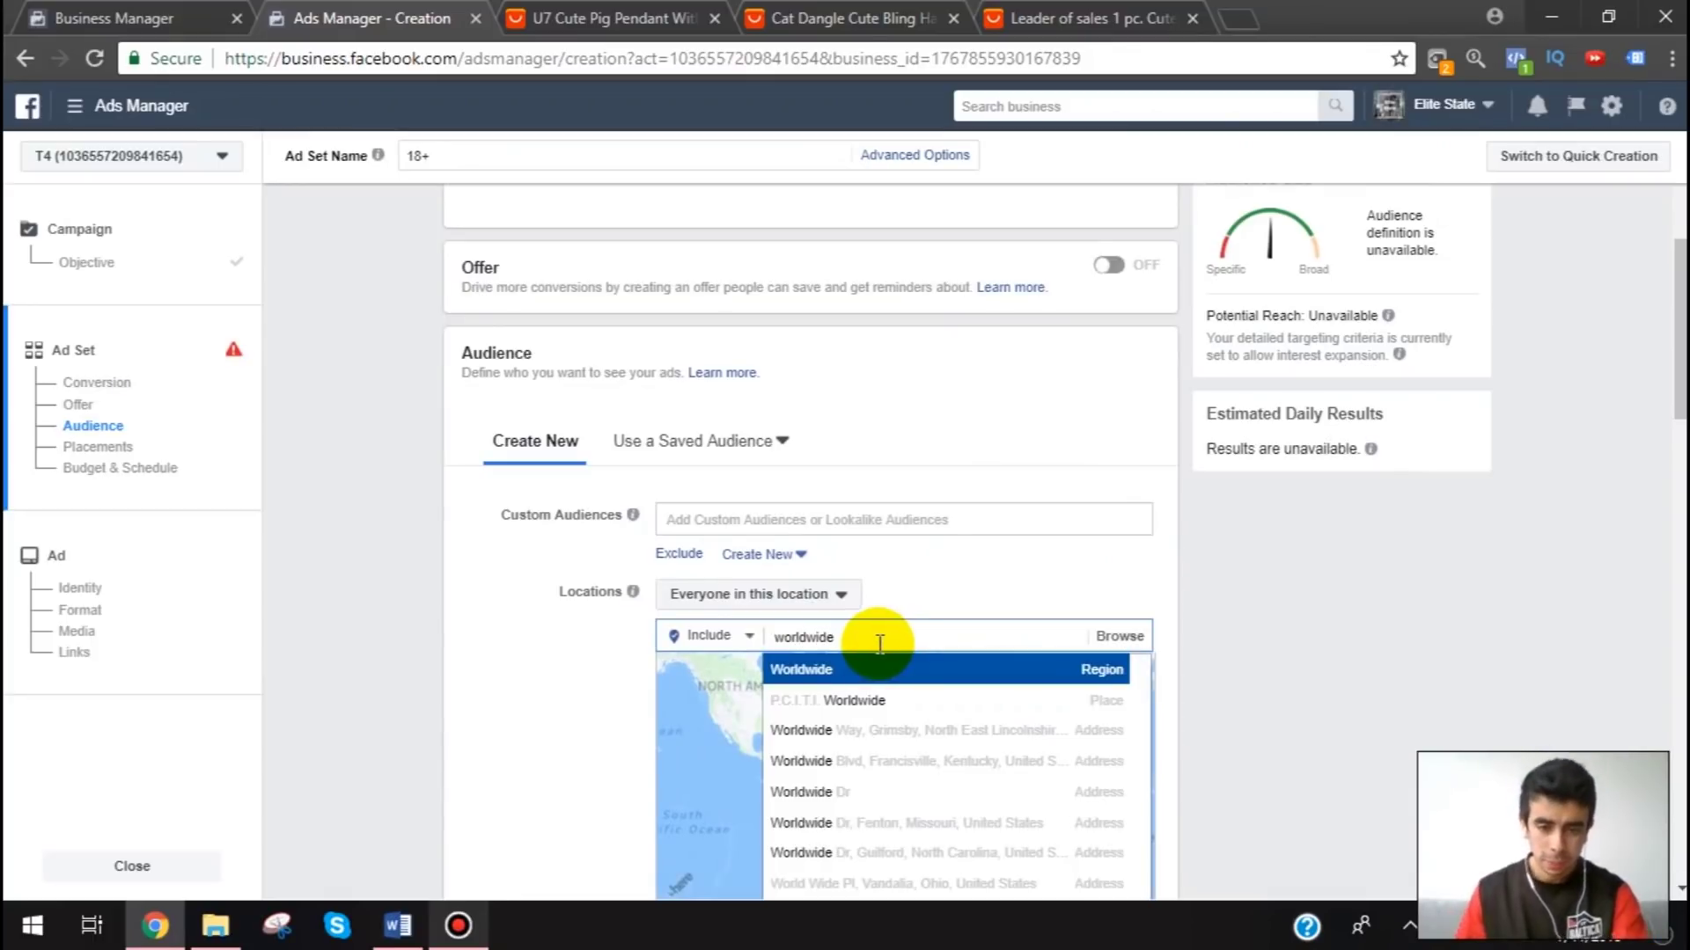
pyautogui.click(826, 676)
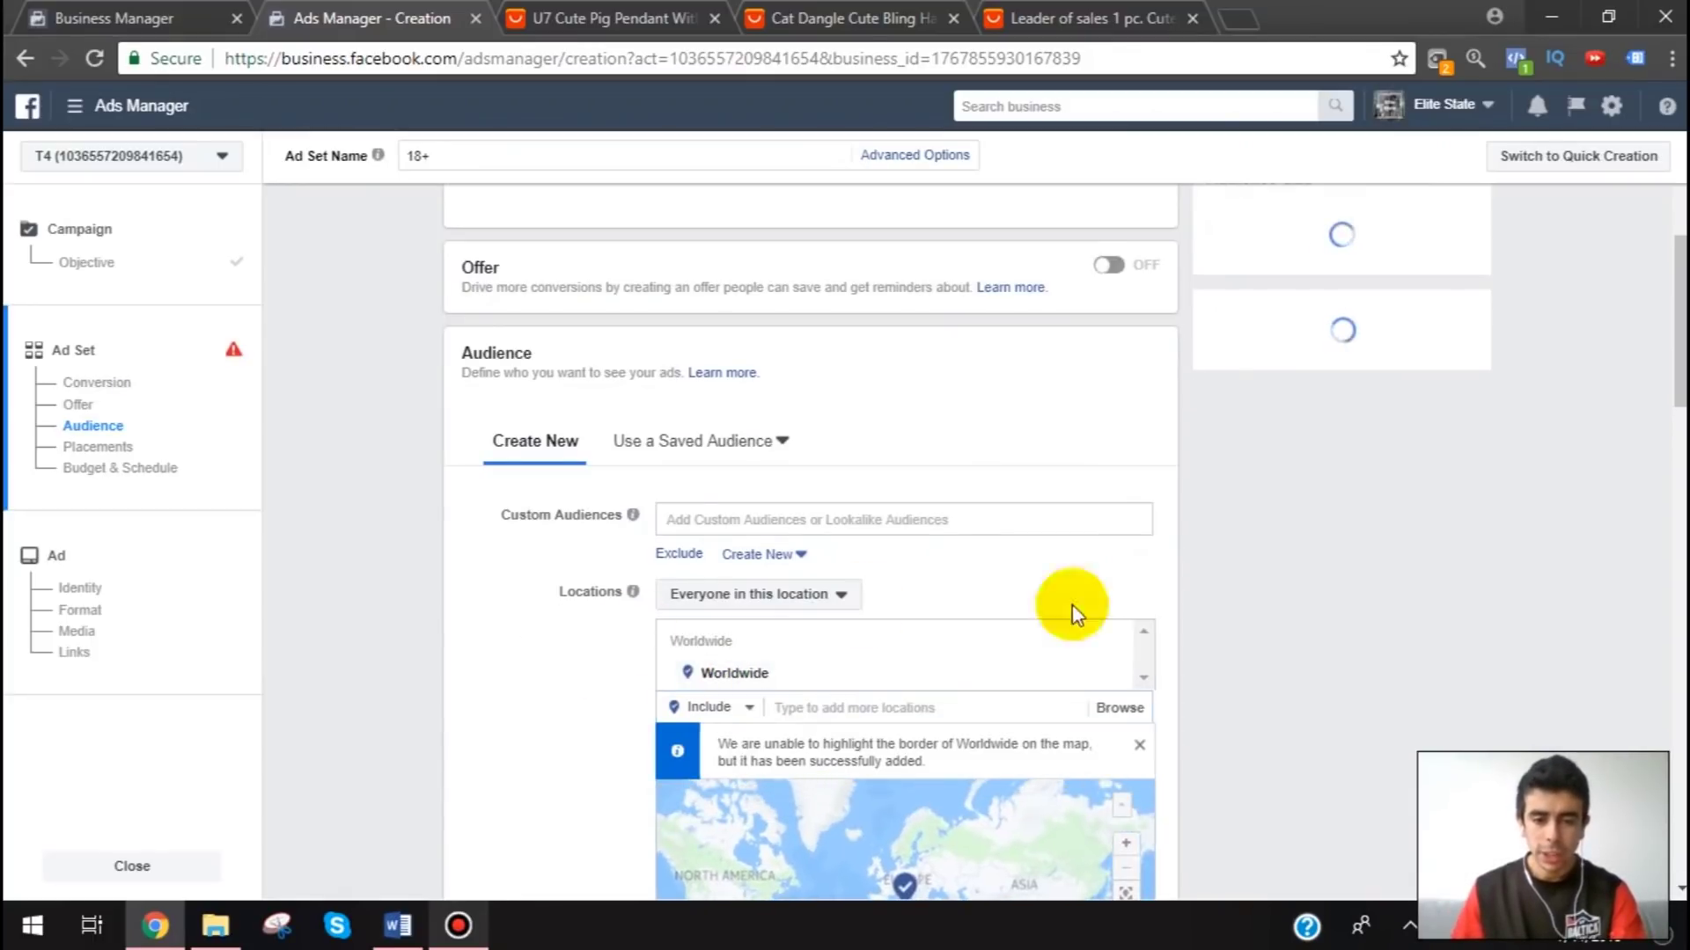
# - Exclude the countries in the saved location list "Exclude List" from the worldwide audience
pyautogui.scroll(-2, 817, 581)
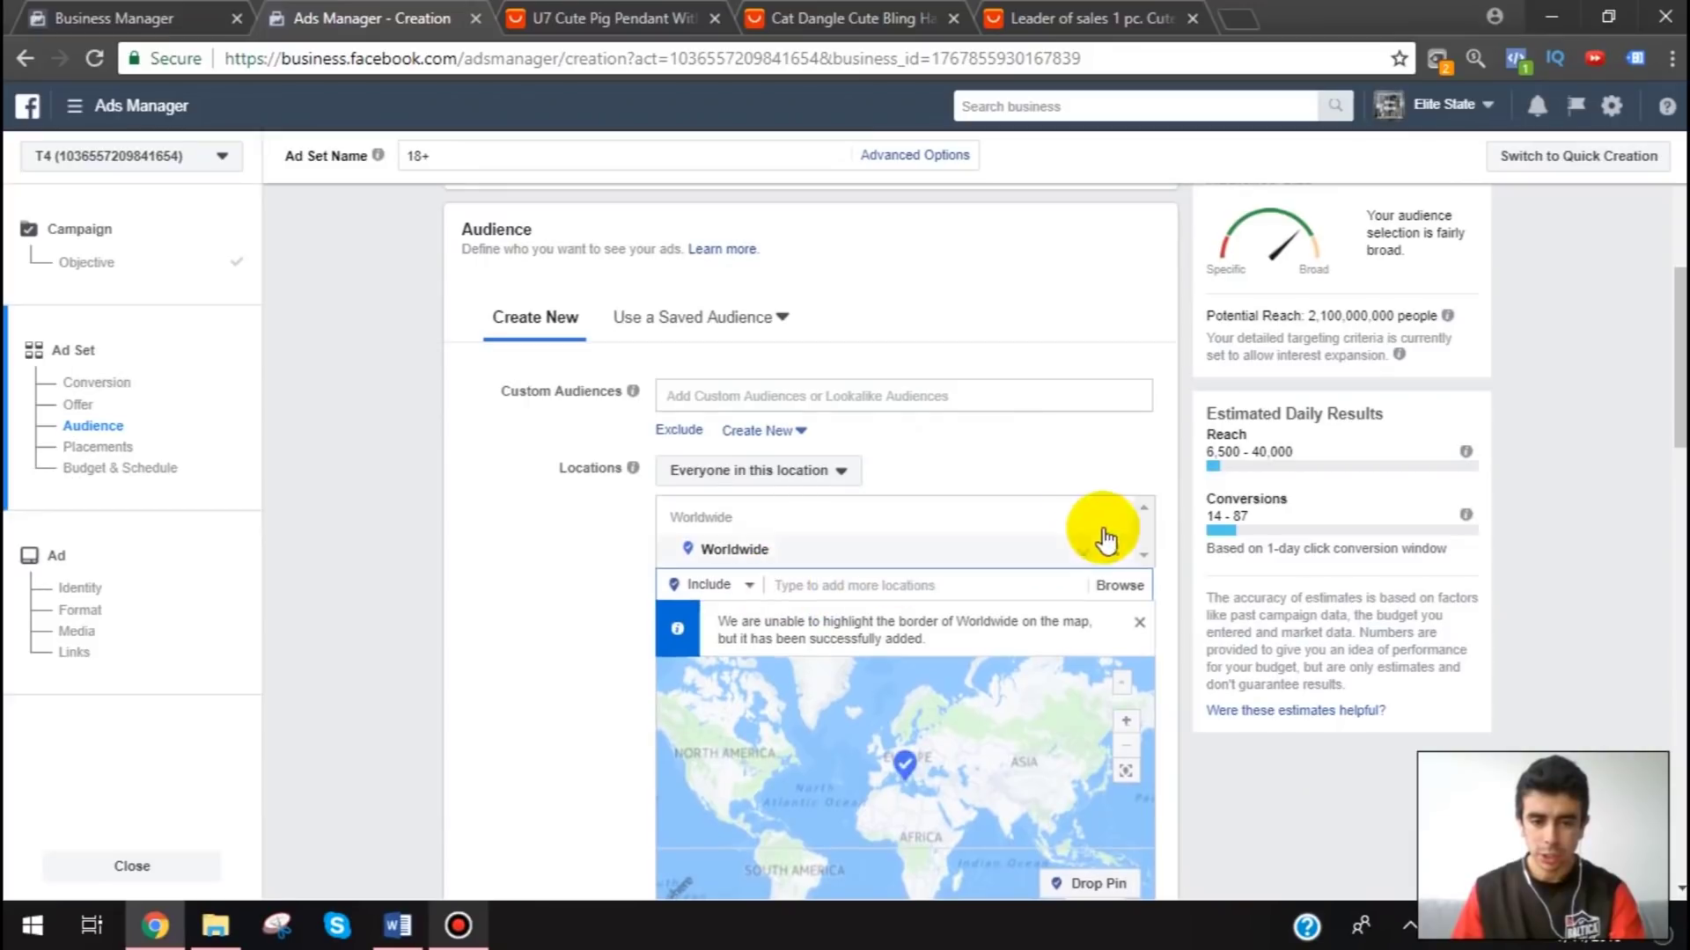
pyautogui.click(1122, 588)
pyautogui.scroll(-2, 968, 625)
pyautogui.click(924, 564)
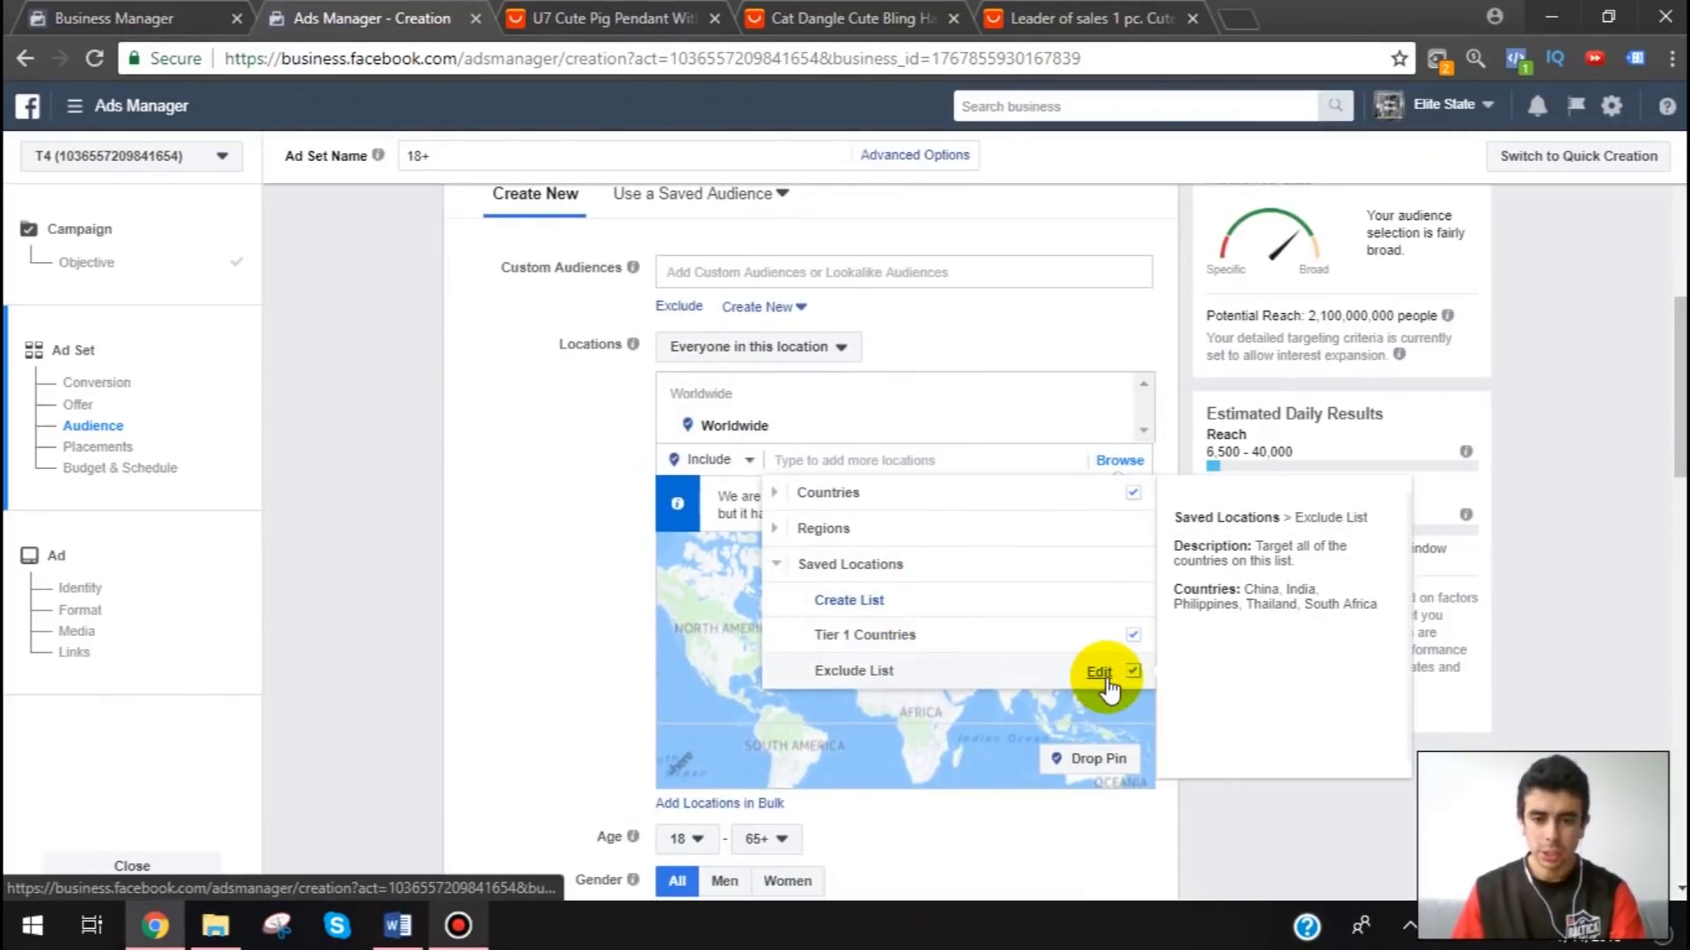
pyautogui.click(704, 459)
pyautogui.click(714, 506)
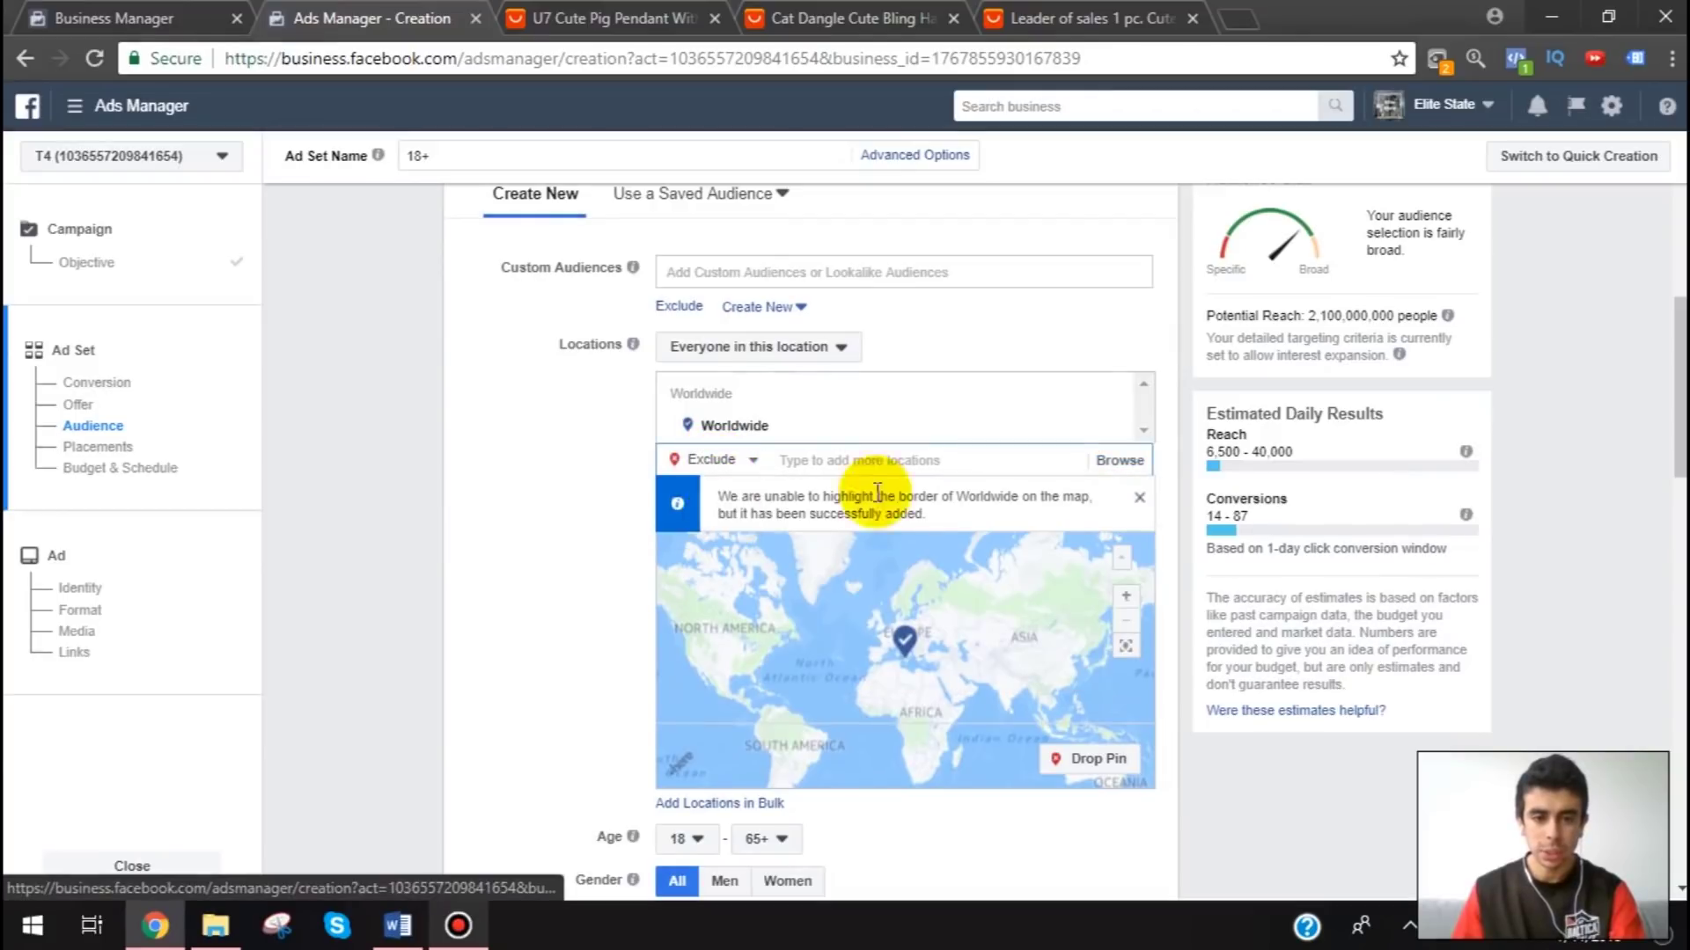
pyautogui.click(1106, 468)
pyautogui.click(898, 568)
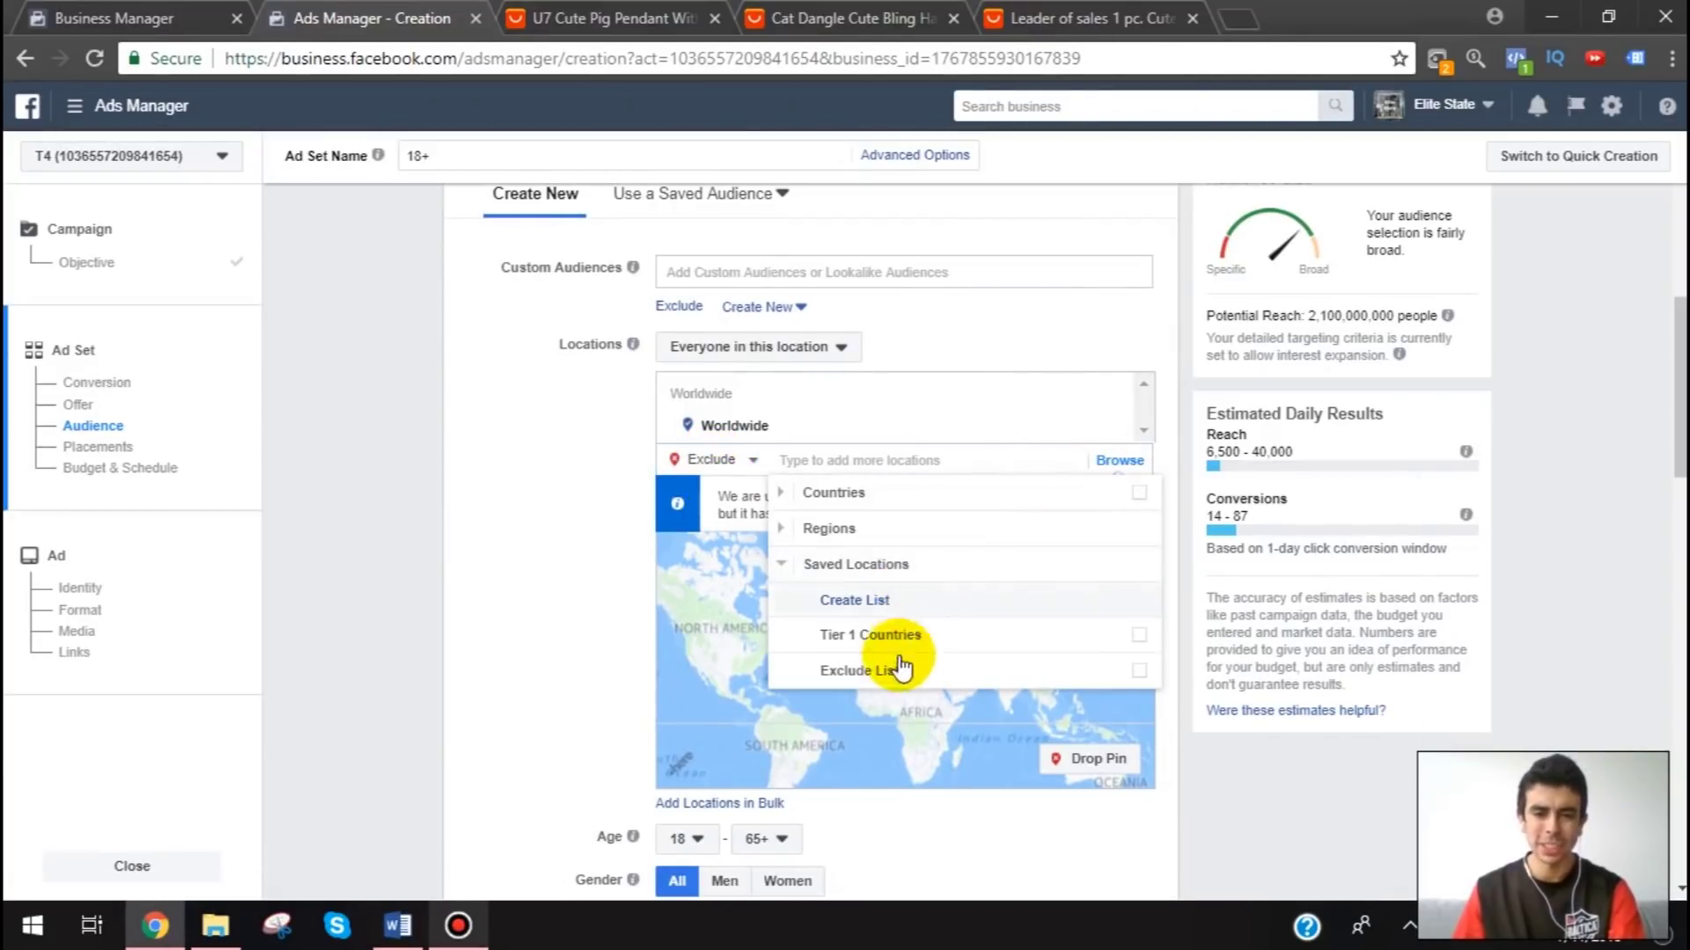
pyautogui.click(891, 673)
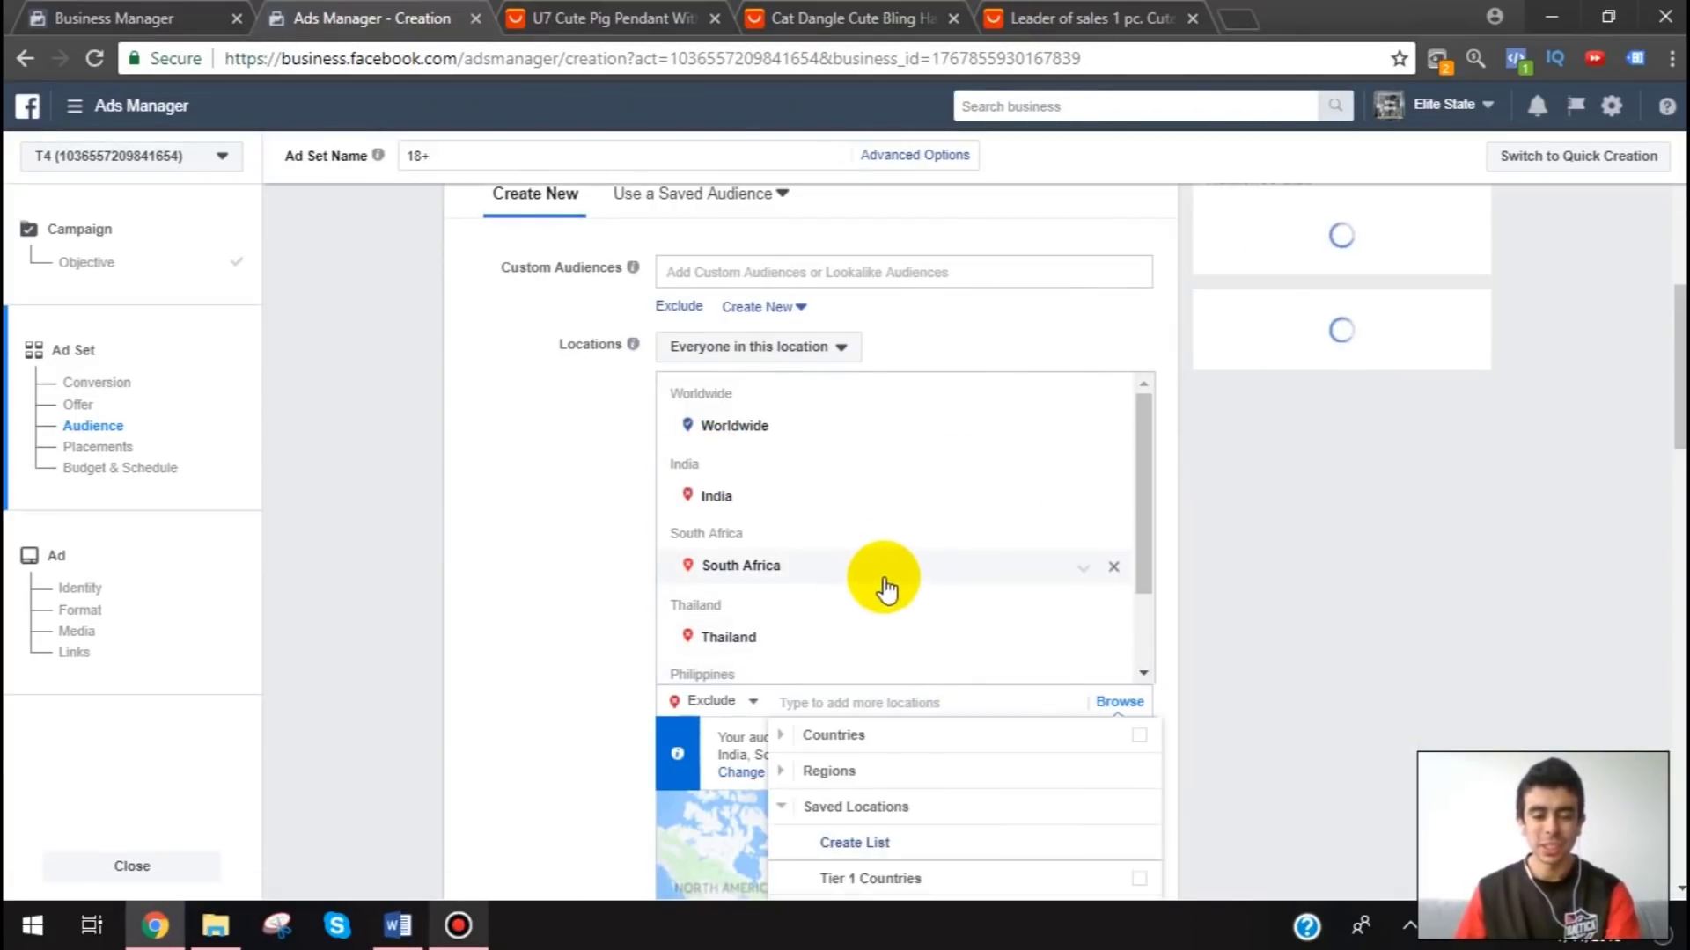
# - Add the country Argentina to the audience's excluded locations
pyautogui.scroll(-3, 895, 539)
pyautogui.scroll(-2, 874, 572)
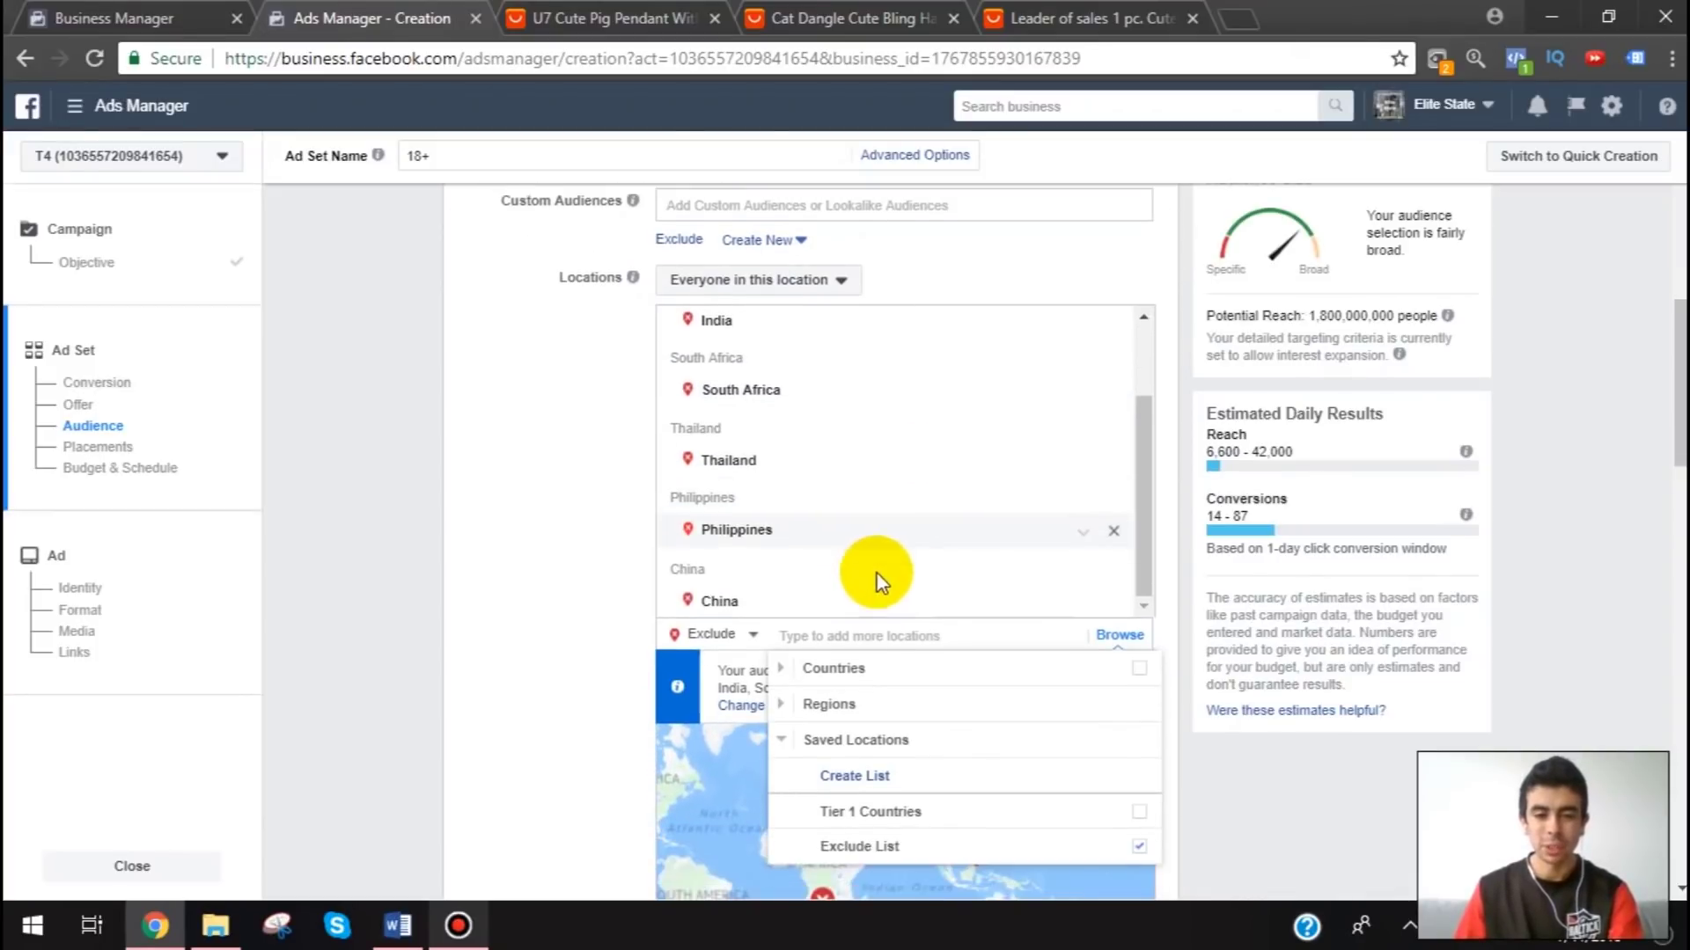
pyautogui.click(836, 578)
pyautogui.write('argentina')
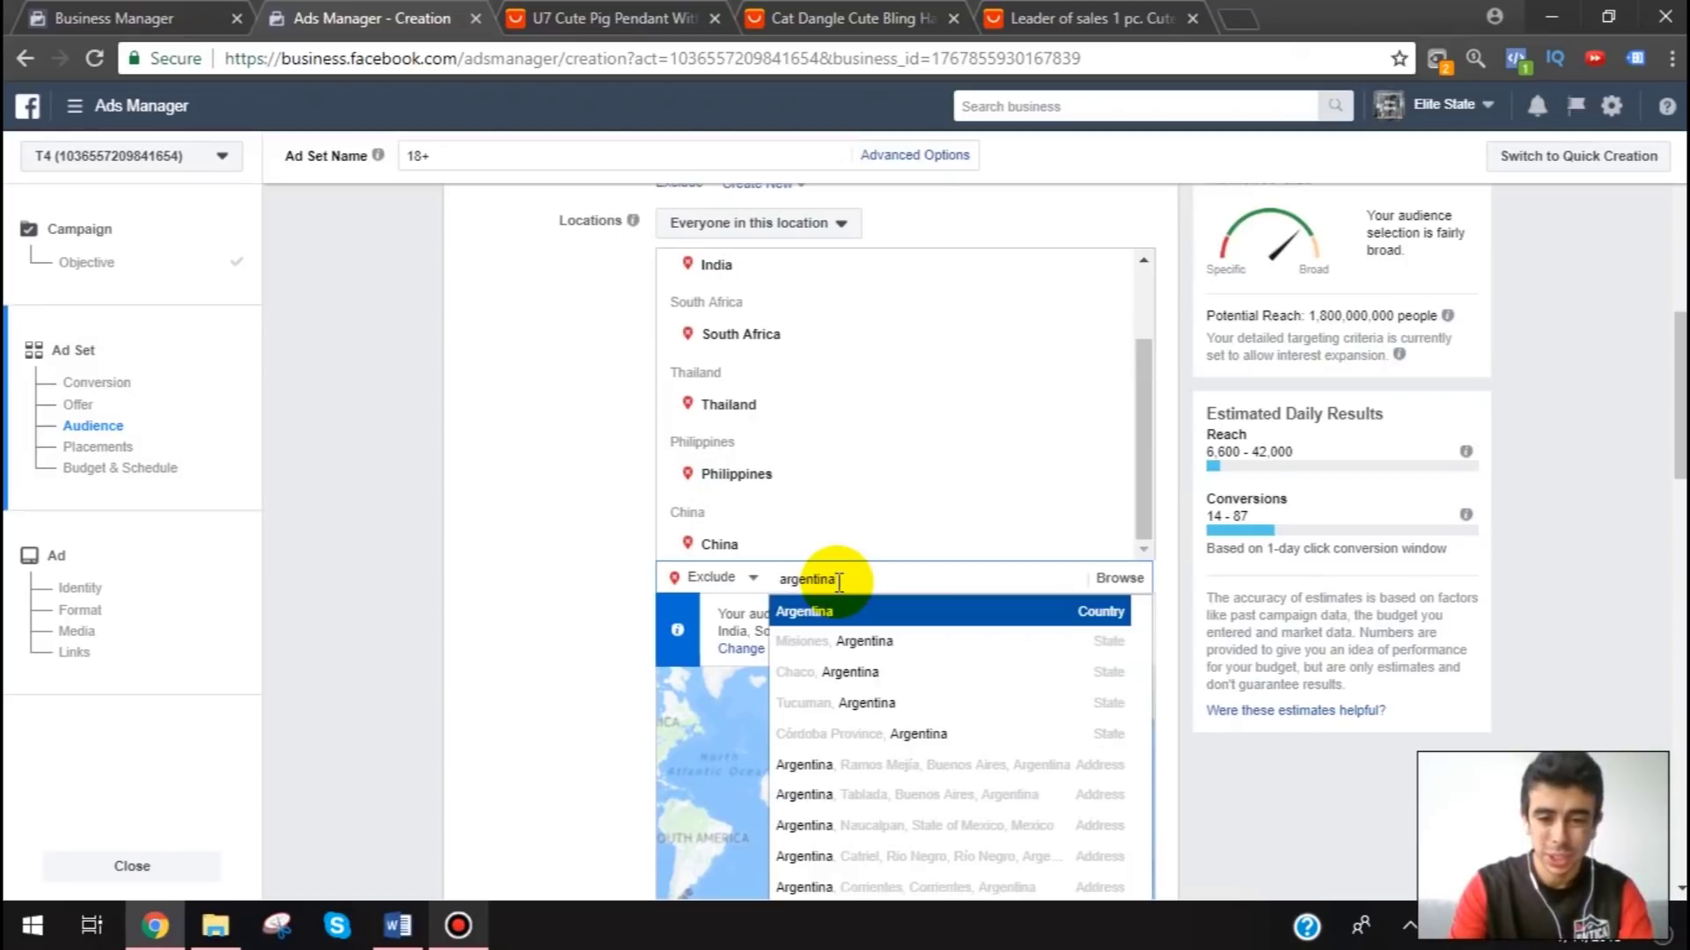
pyautogui.press('Return')
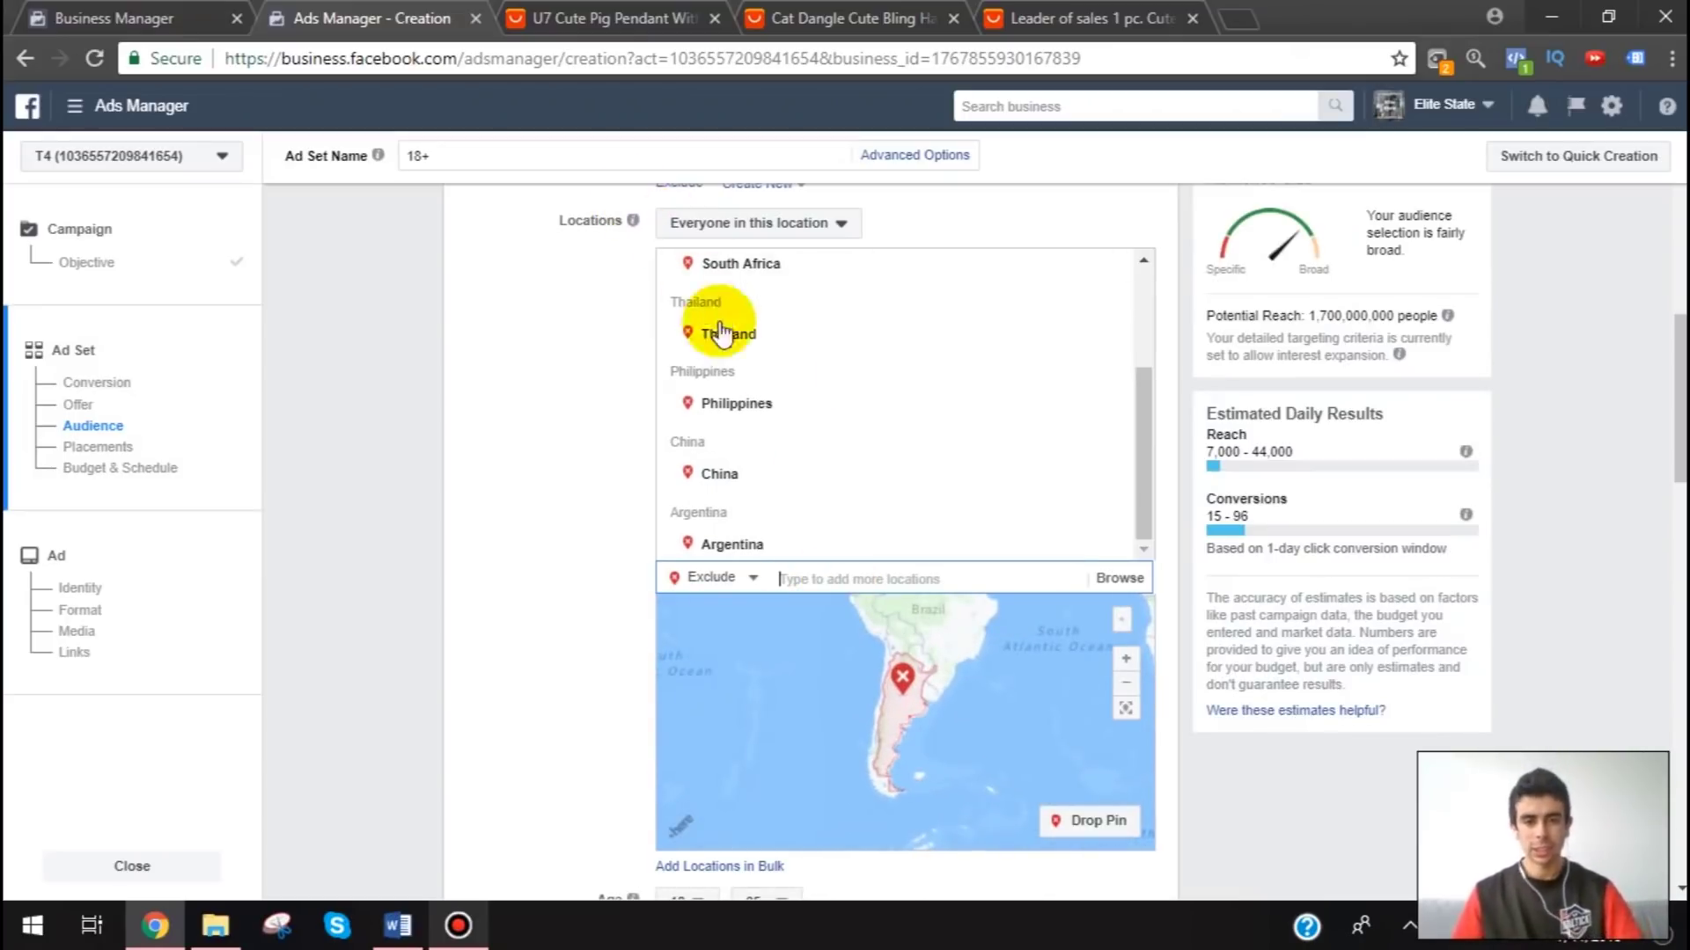
# - Replace South Africa with the whole Africa region in the audience's excluded locations
pyautogui.scroll(1, 783, 385)
pyautogui.scroll(1, 784, 378)
pyautogui.scroll(-3, 757, 391)
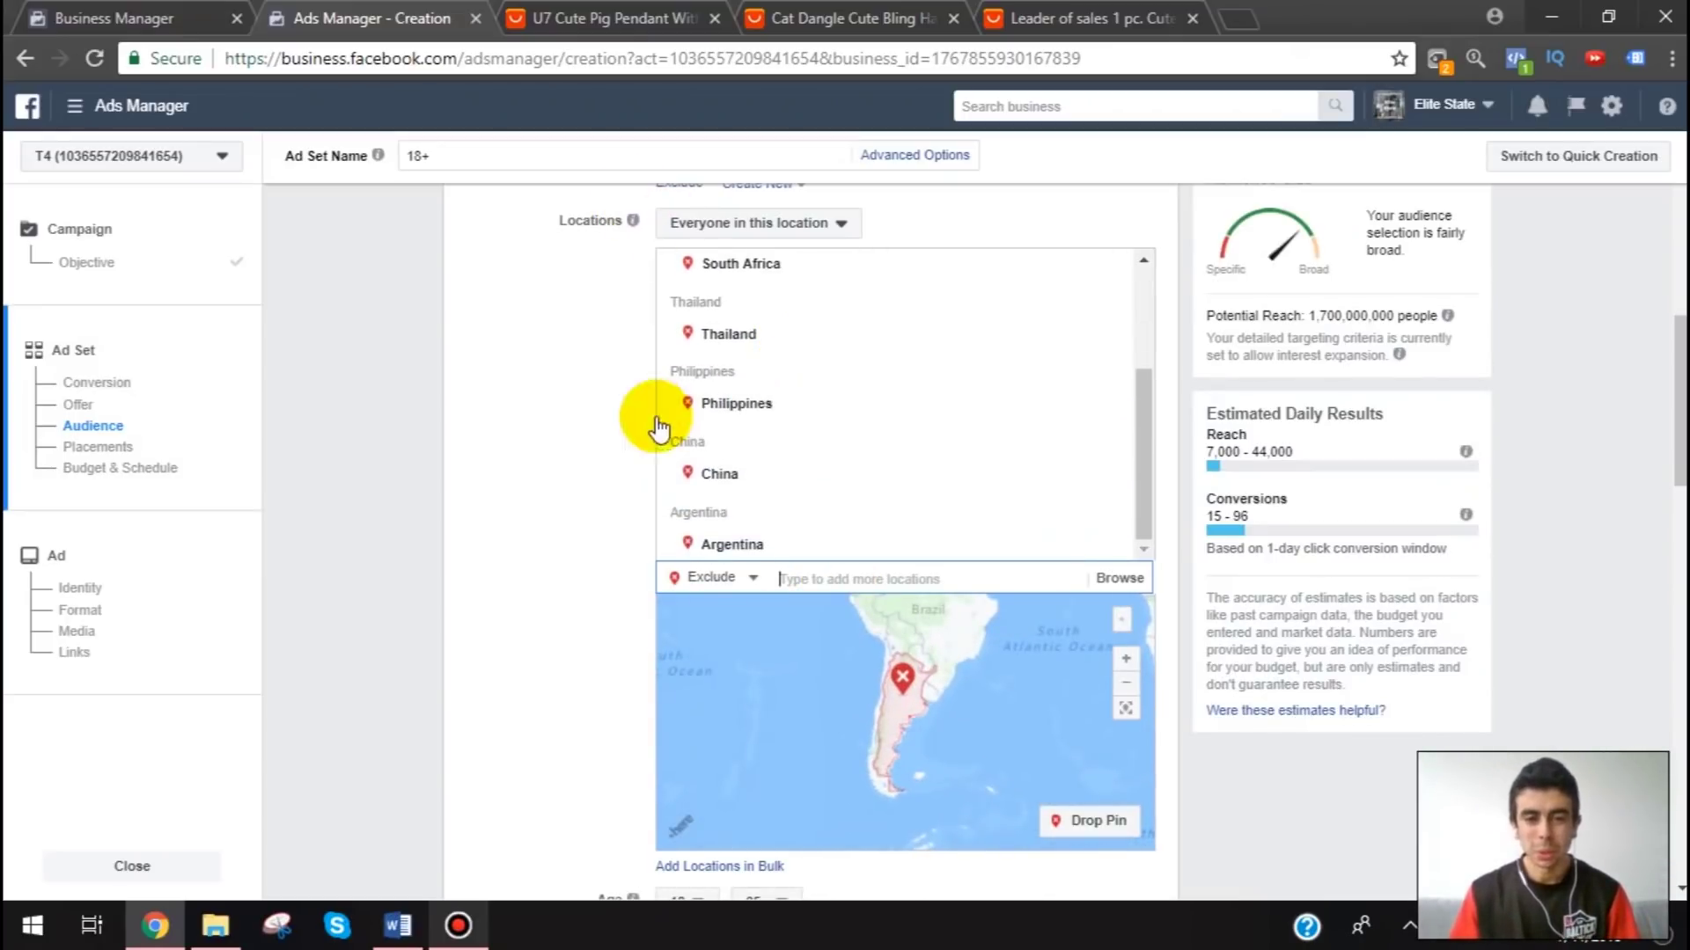
pyautogui.scroll(2, 968, 379)
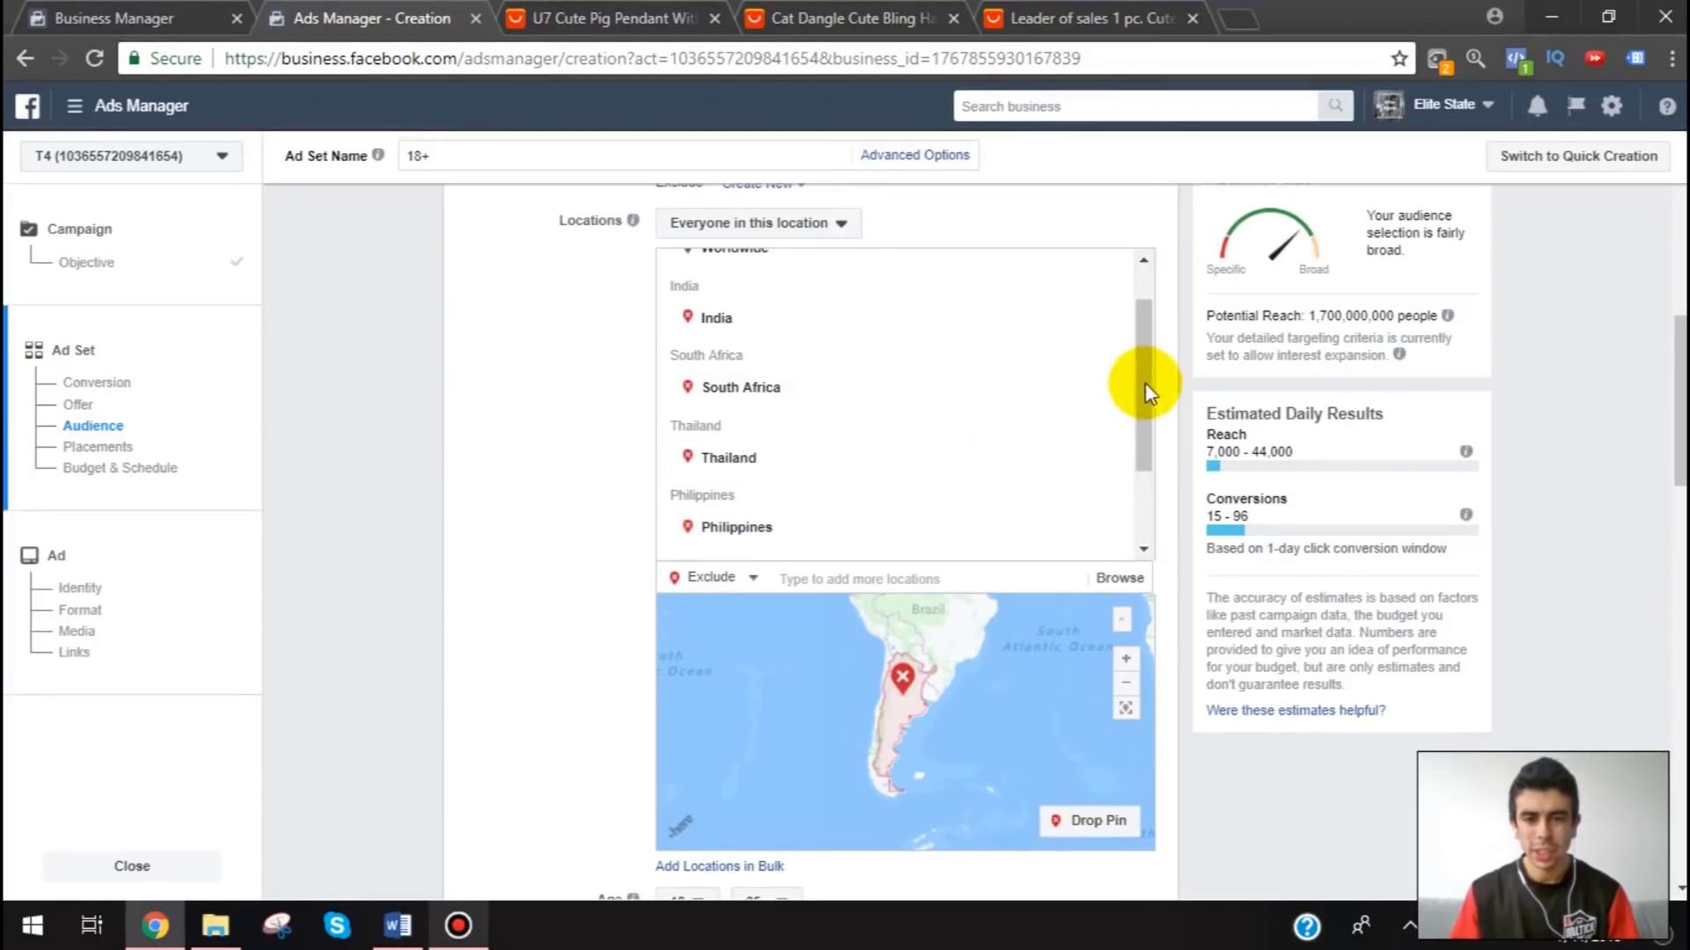
pyautogui.moveTo(1123, 364)
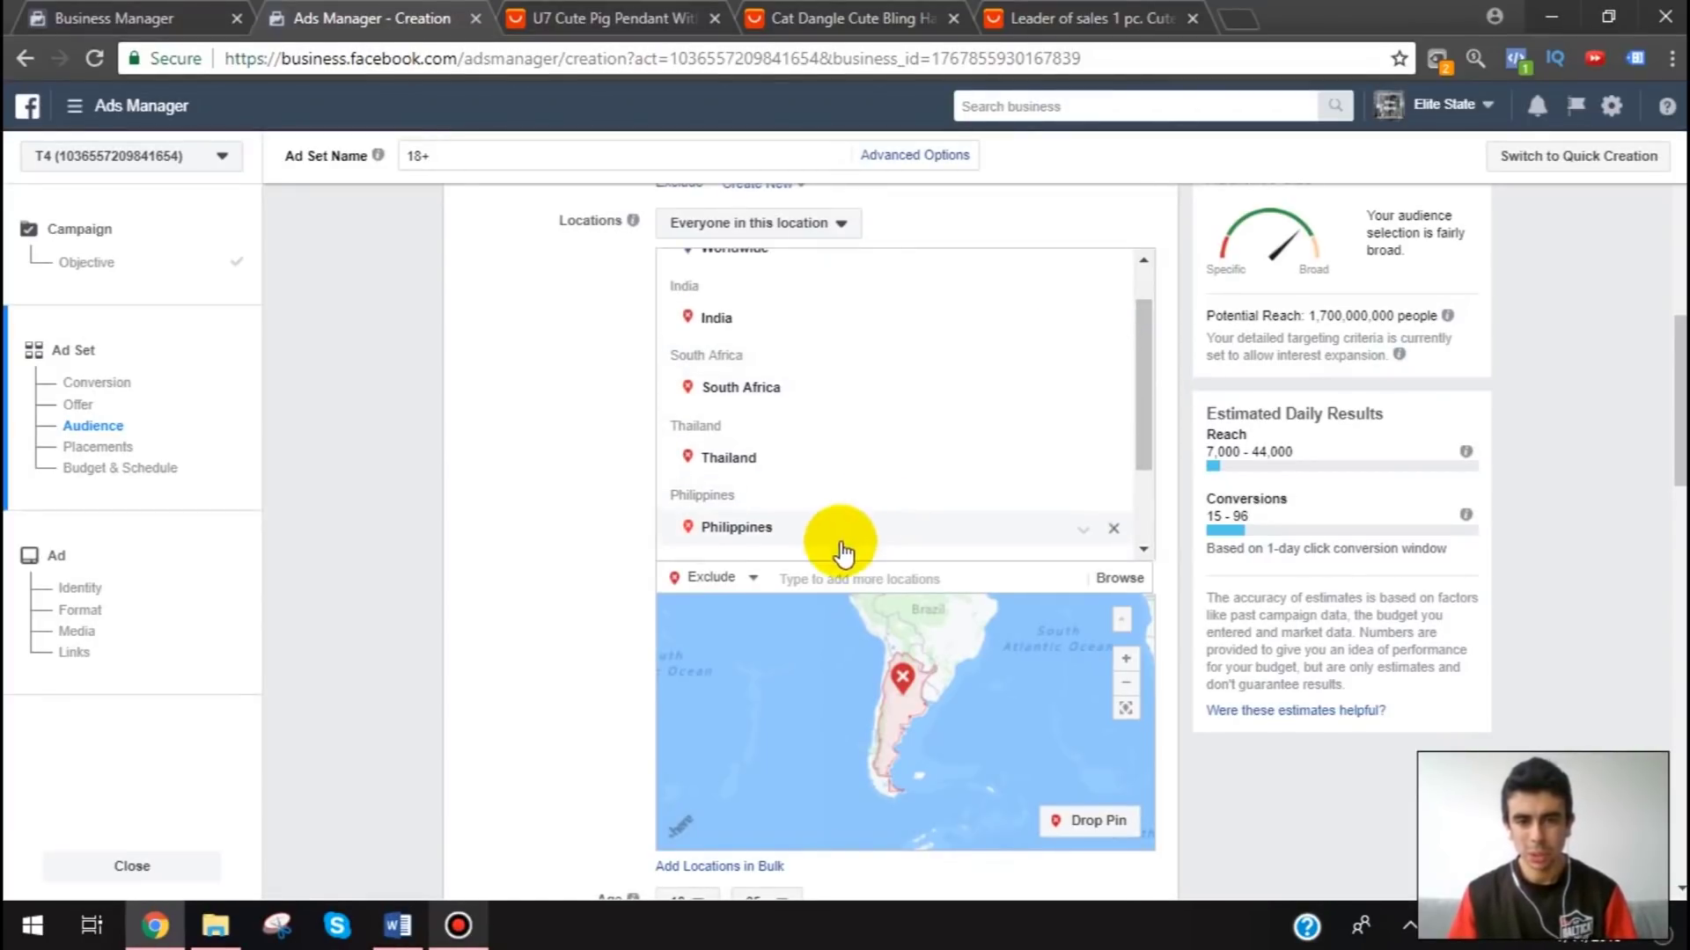
pyautogui.click(1111, 359)
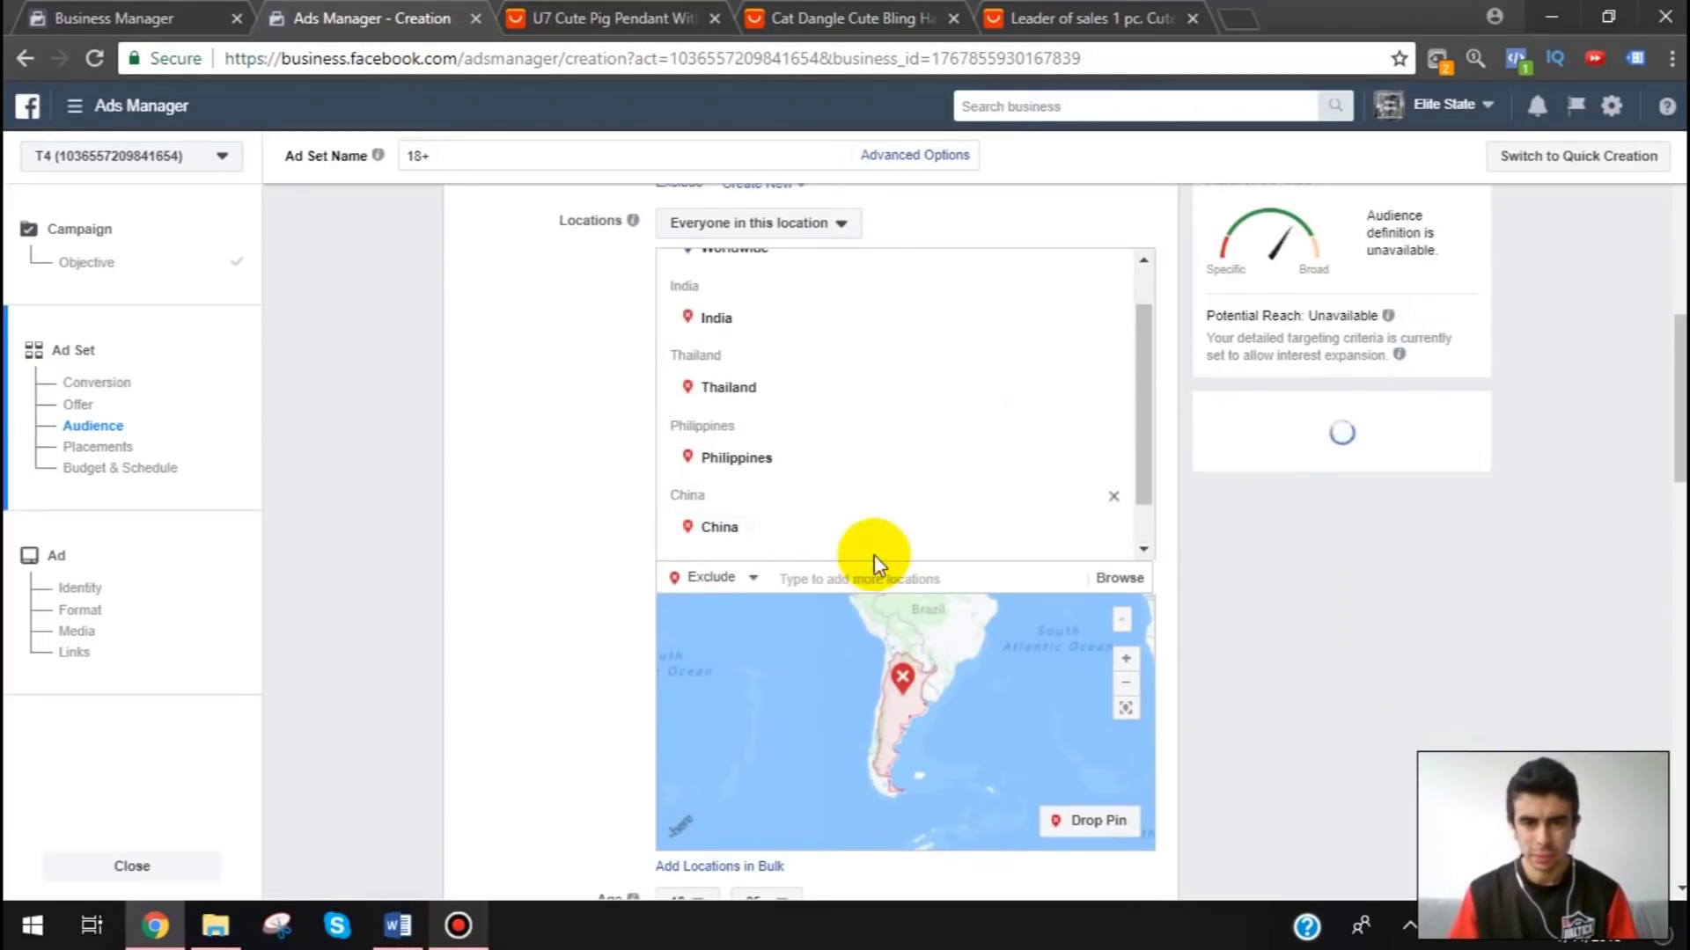
pyautogui.click(816, 578)
pyautogui.write('africa')
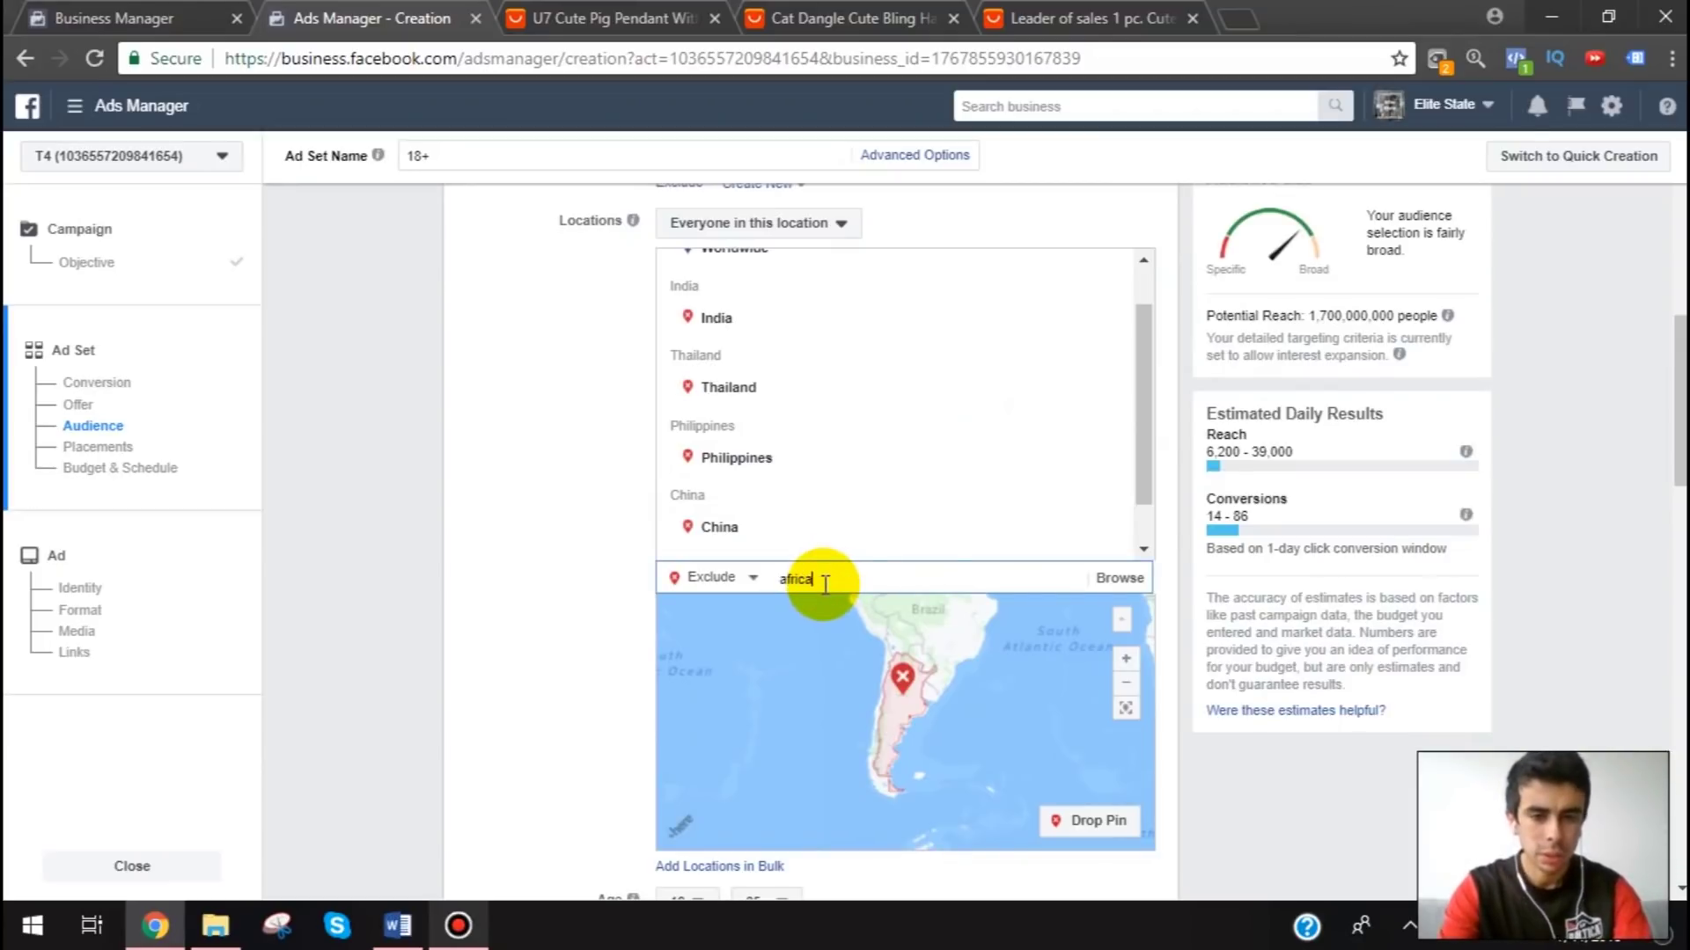
pyautogui.press('Return')
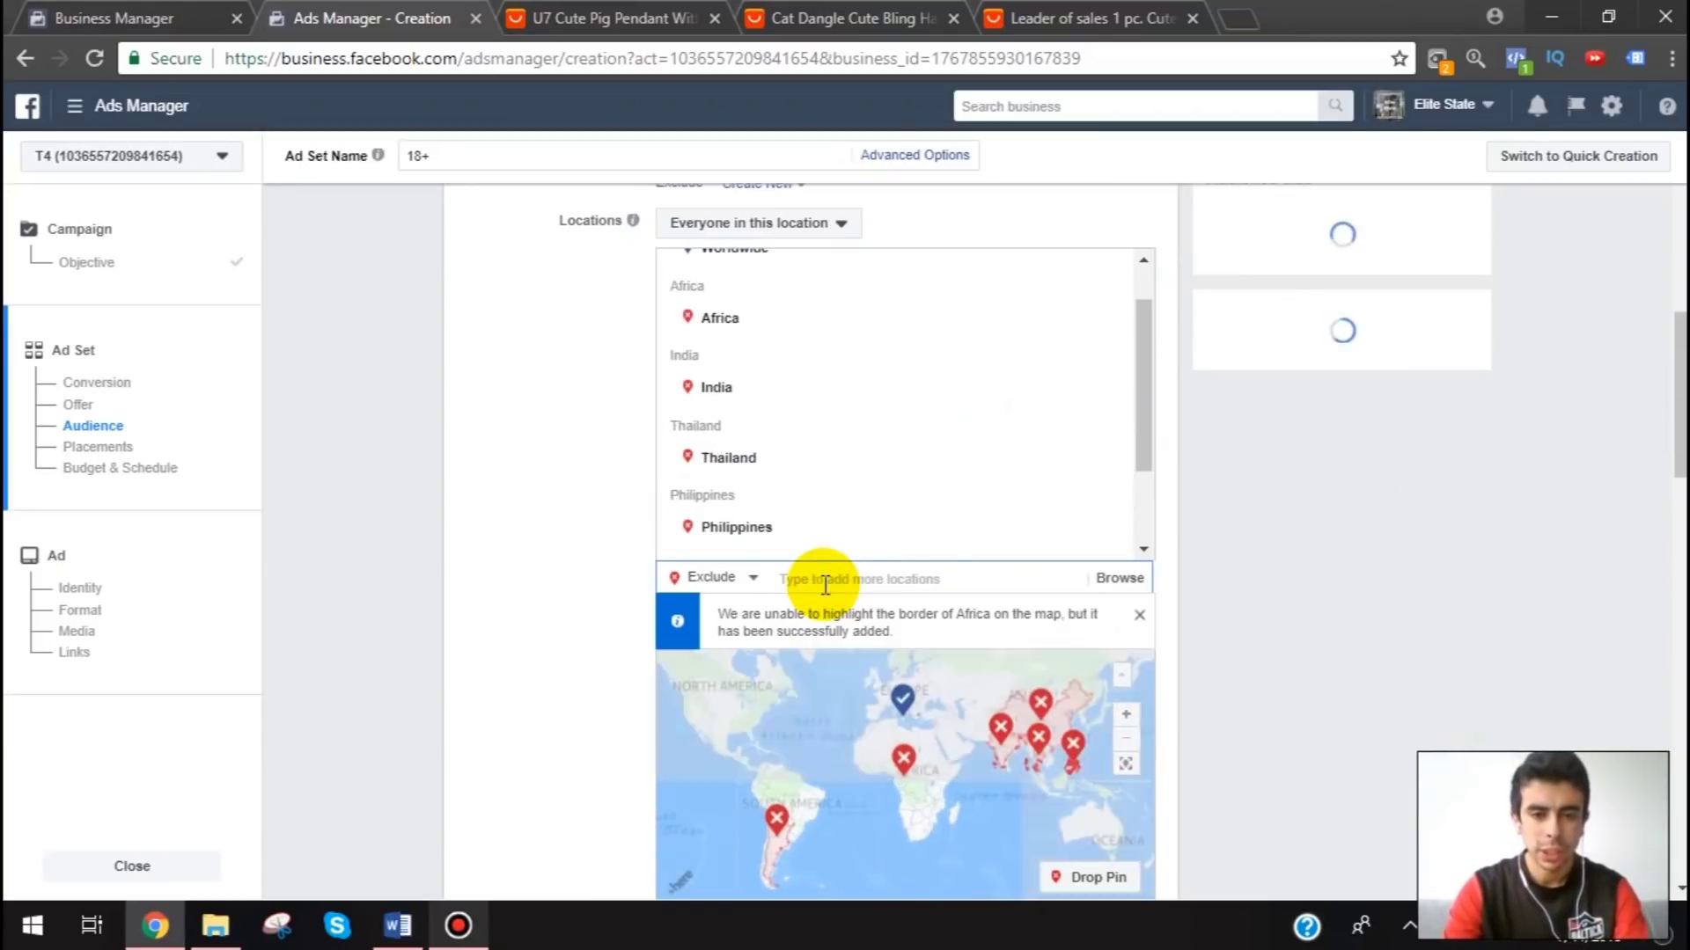
# - Add the country Pakistan to the audience's excluded locations
pyautogui.scroll(-3, 1093, 415)
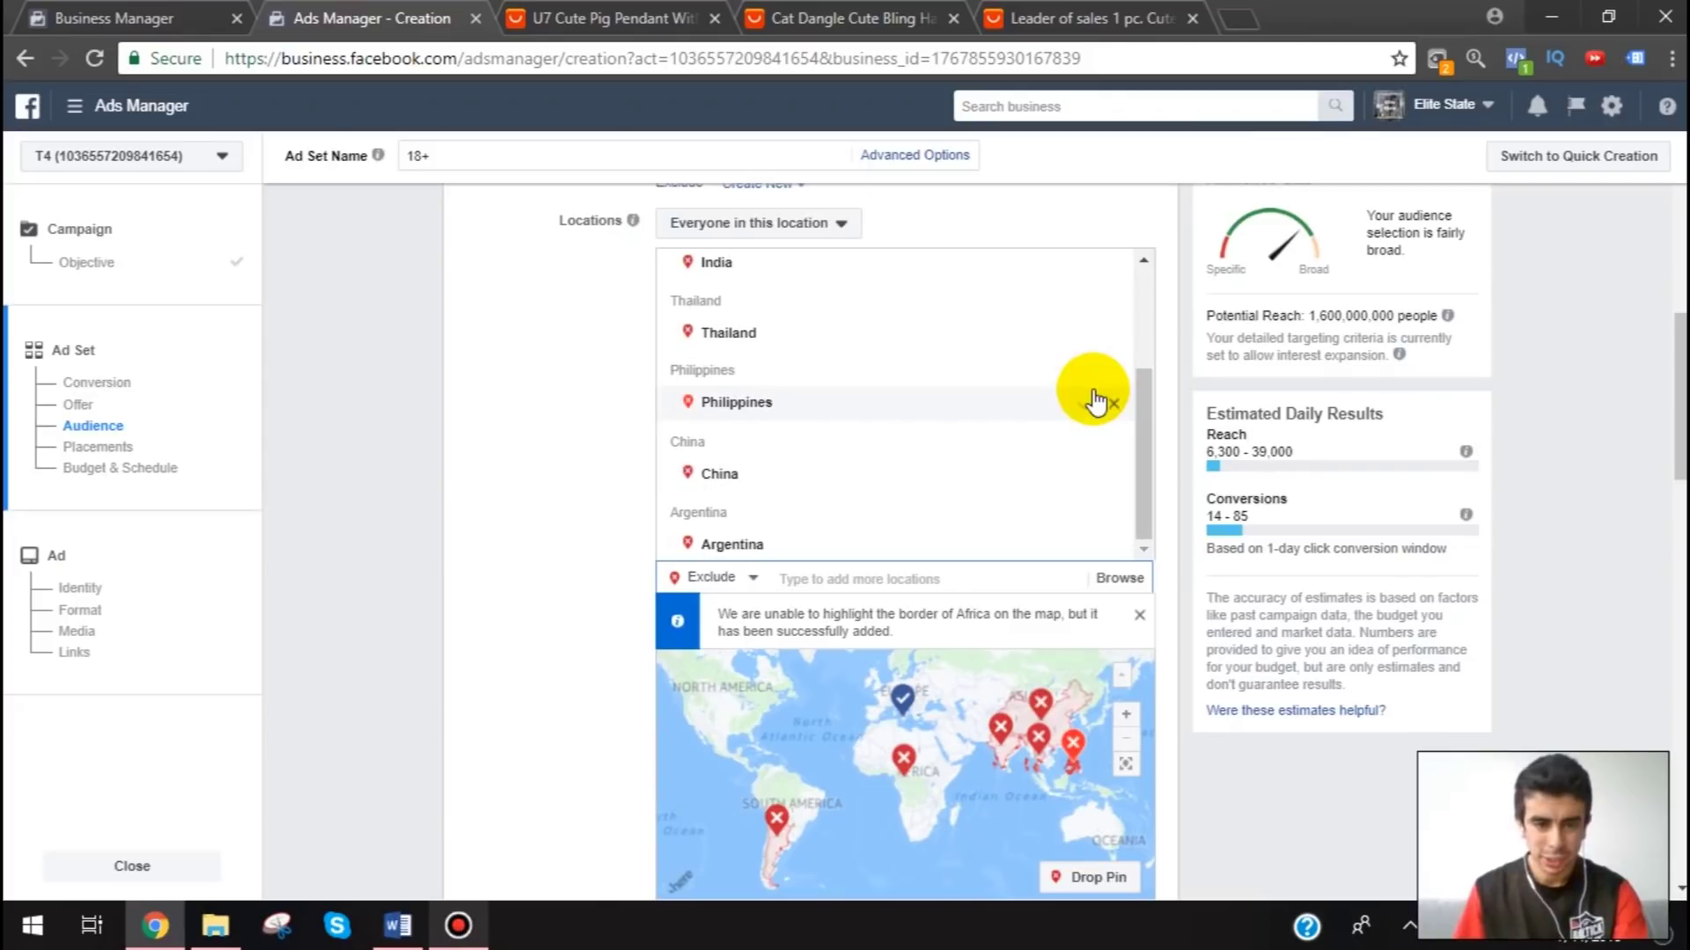
pyautogui.write('pakistan')
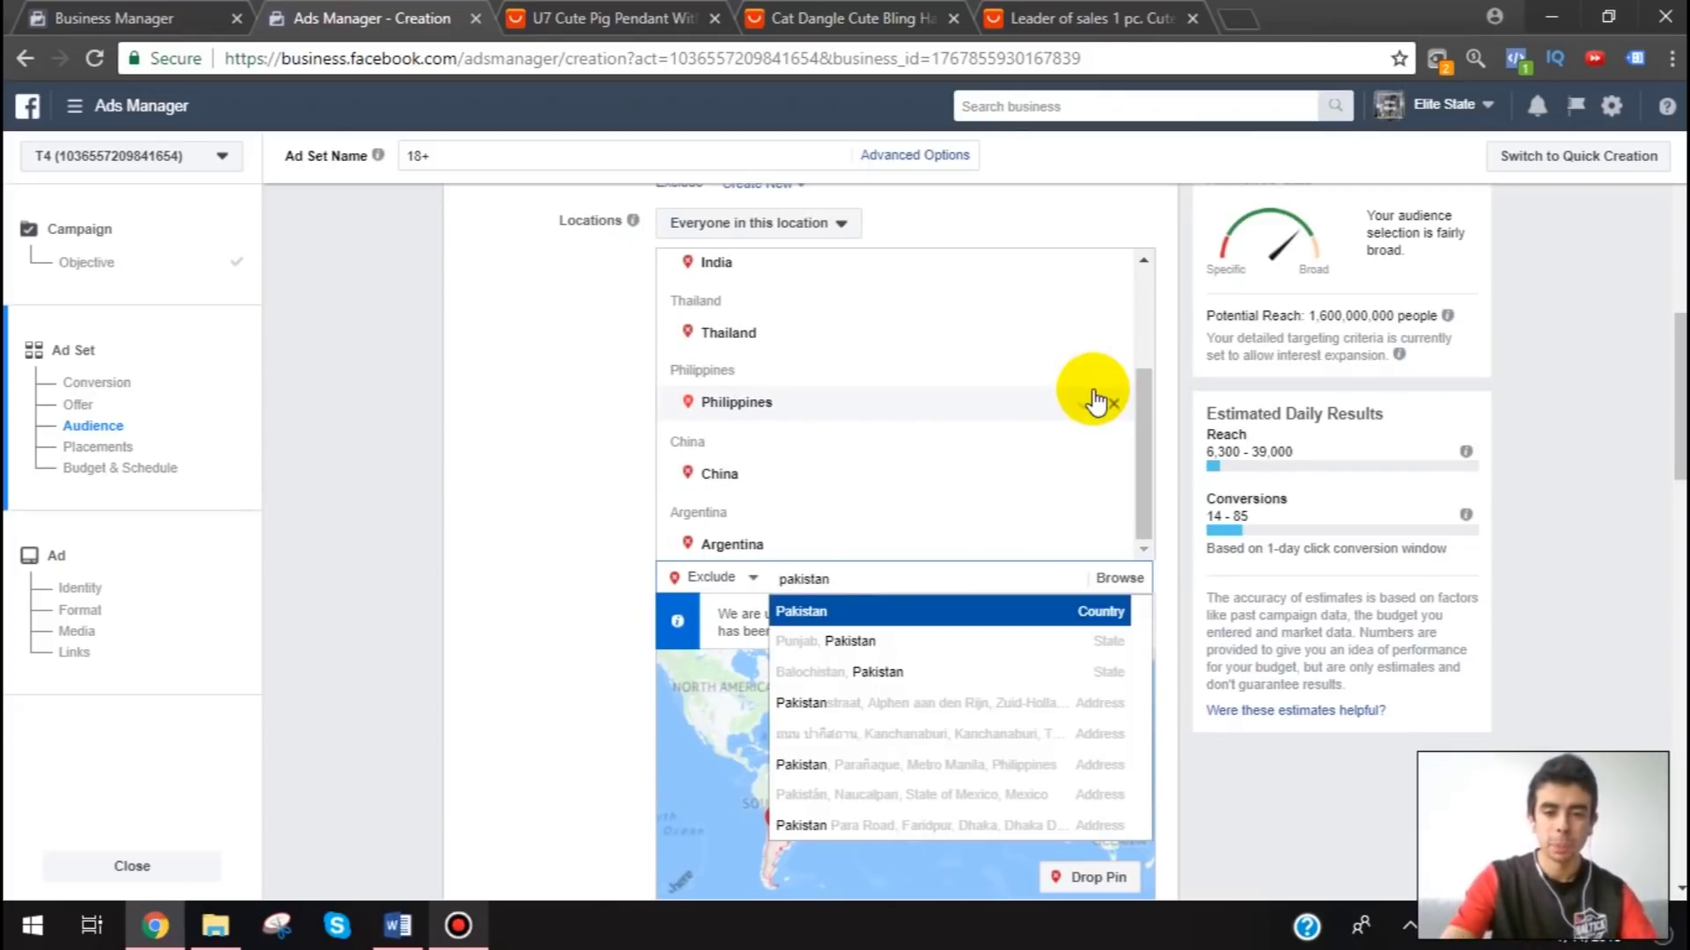
pyautogui.press('Return')
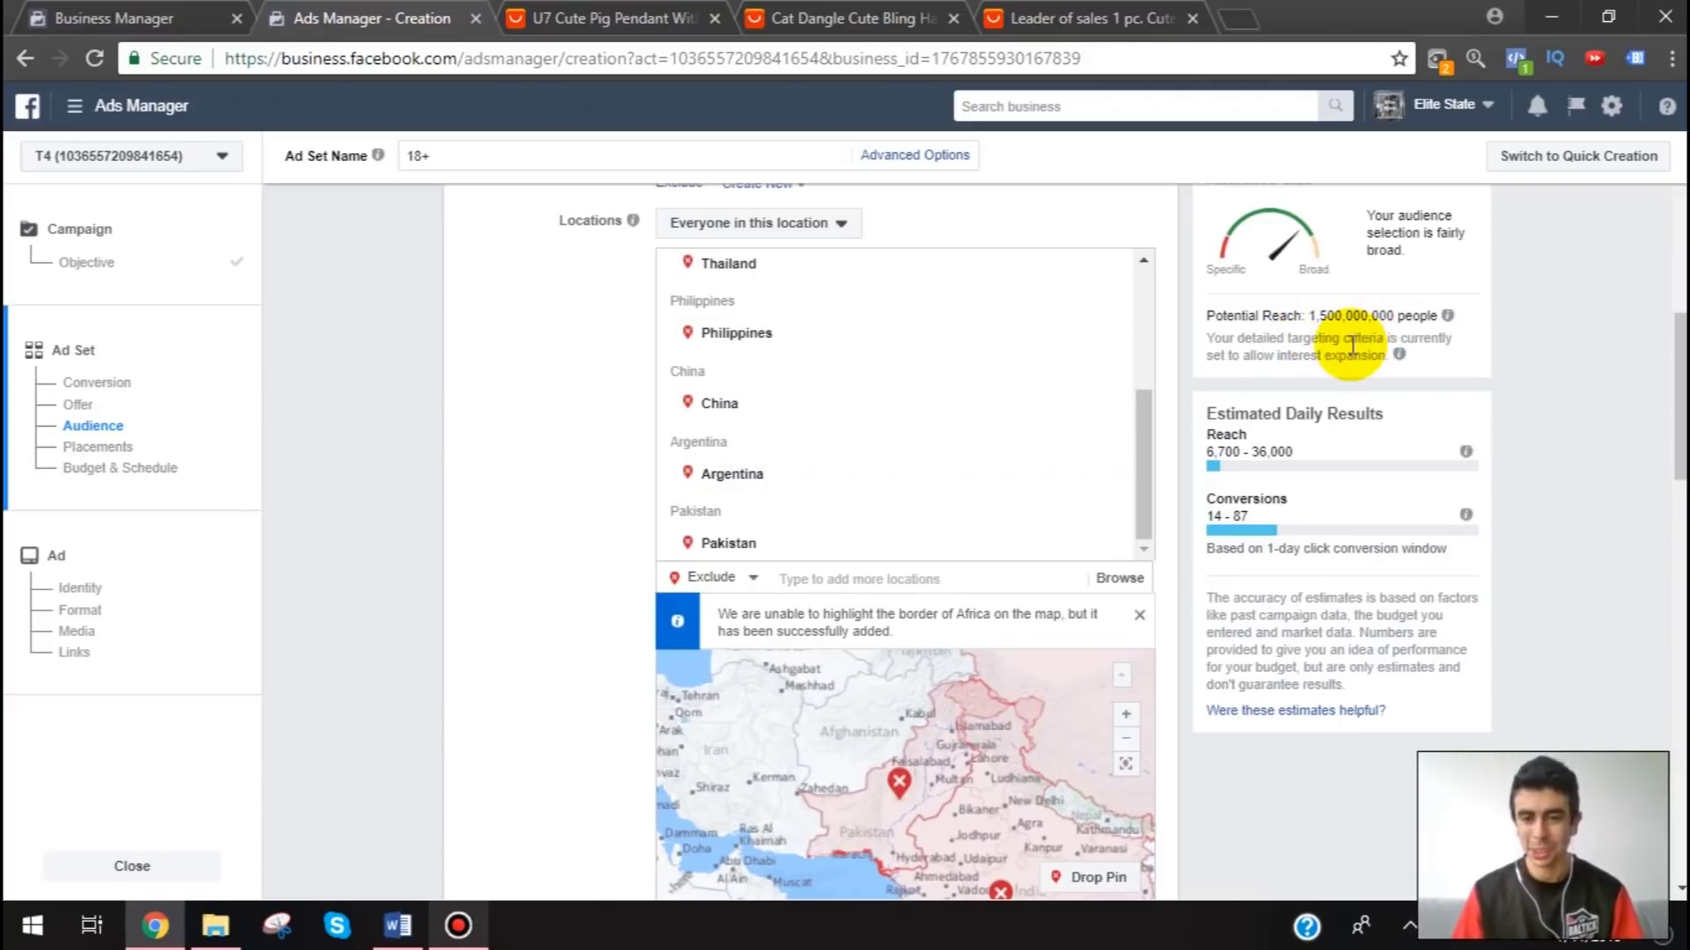
# - Limit the audience's language to English (All)
pyautogui.scroll(-5, 574, 573)
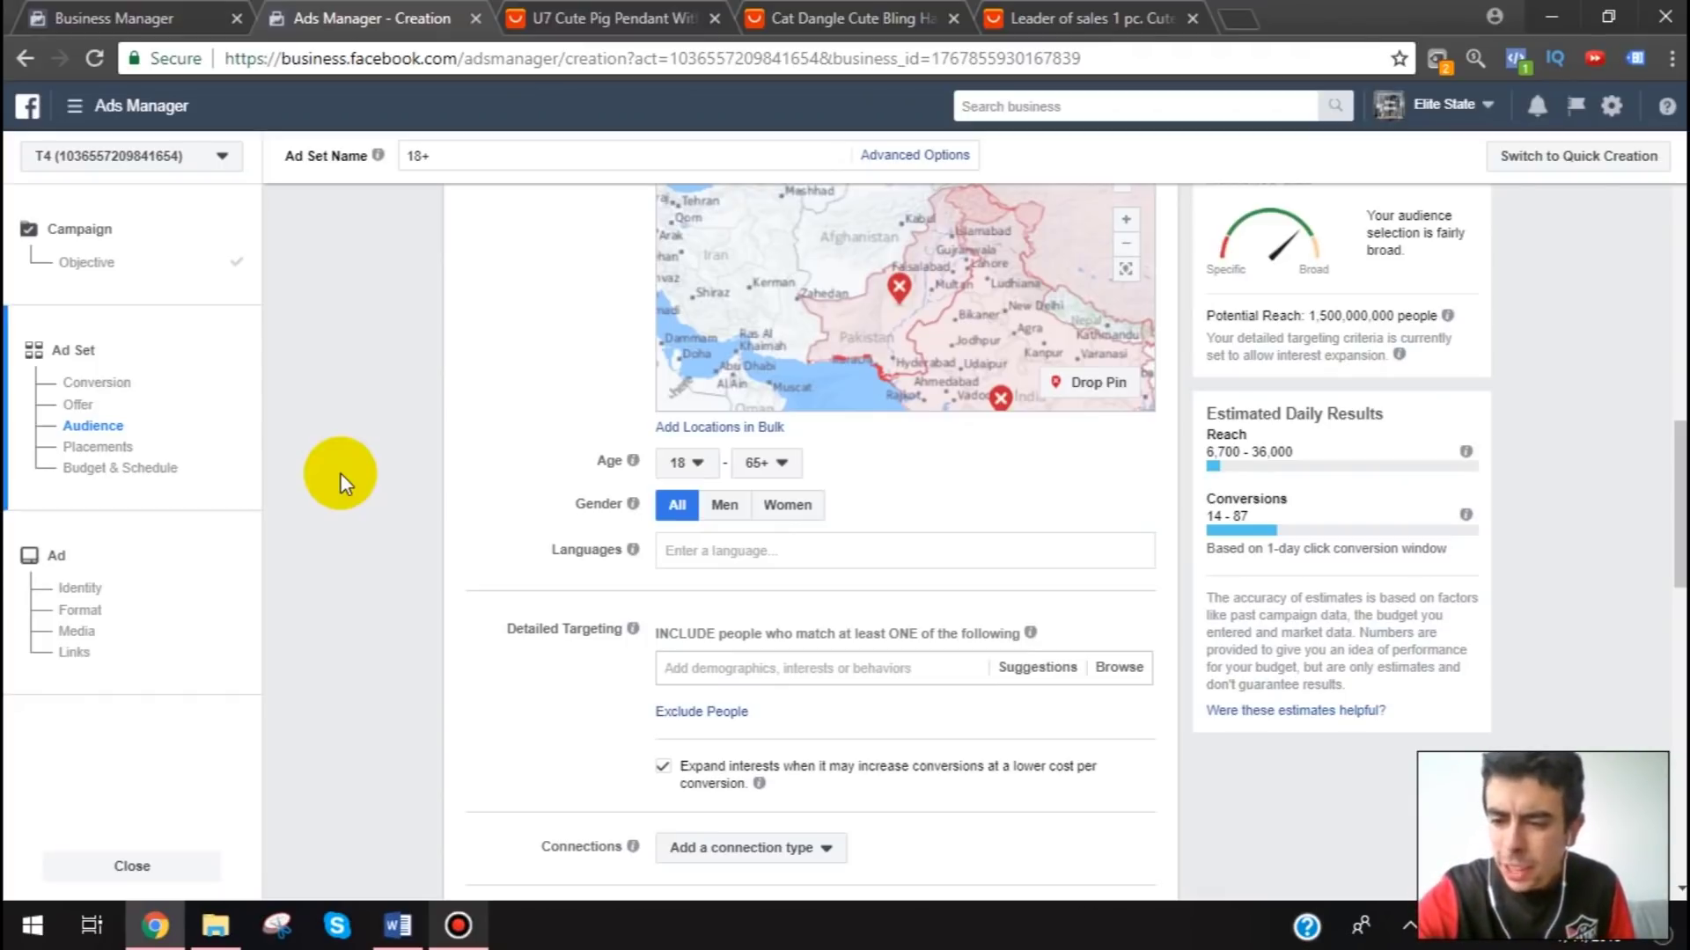
pyautogui.click(687, 551)
pyautogui.write('e')
pyautogui.click(711, 585)
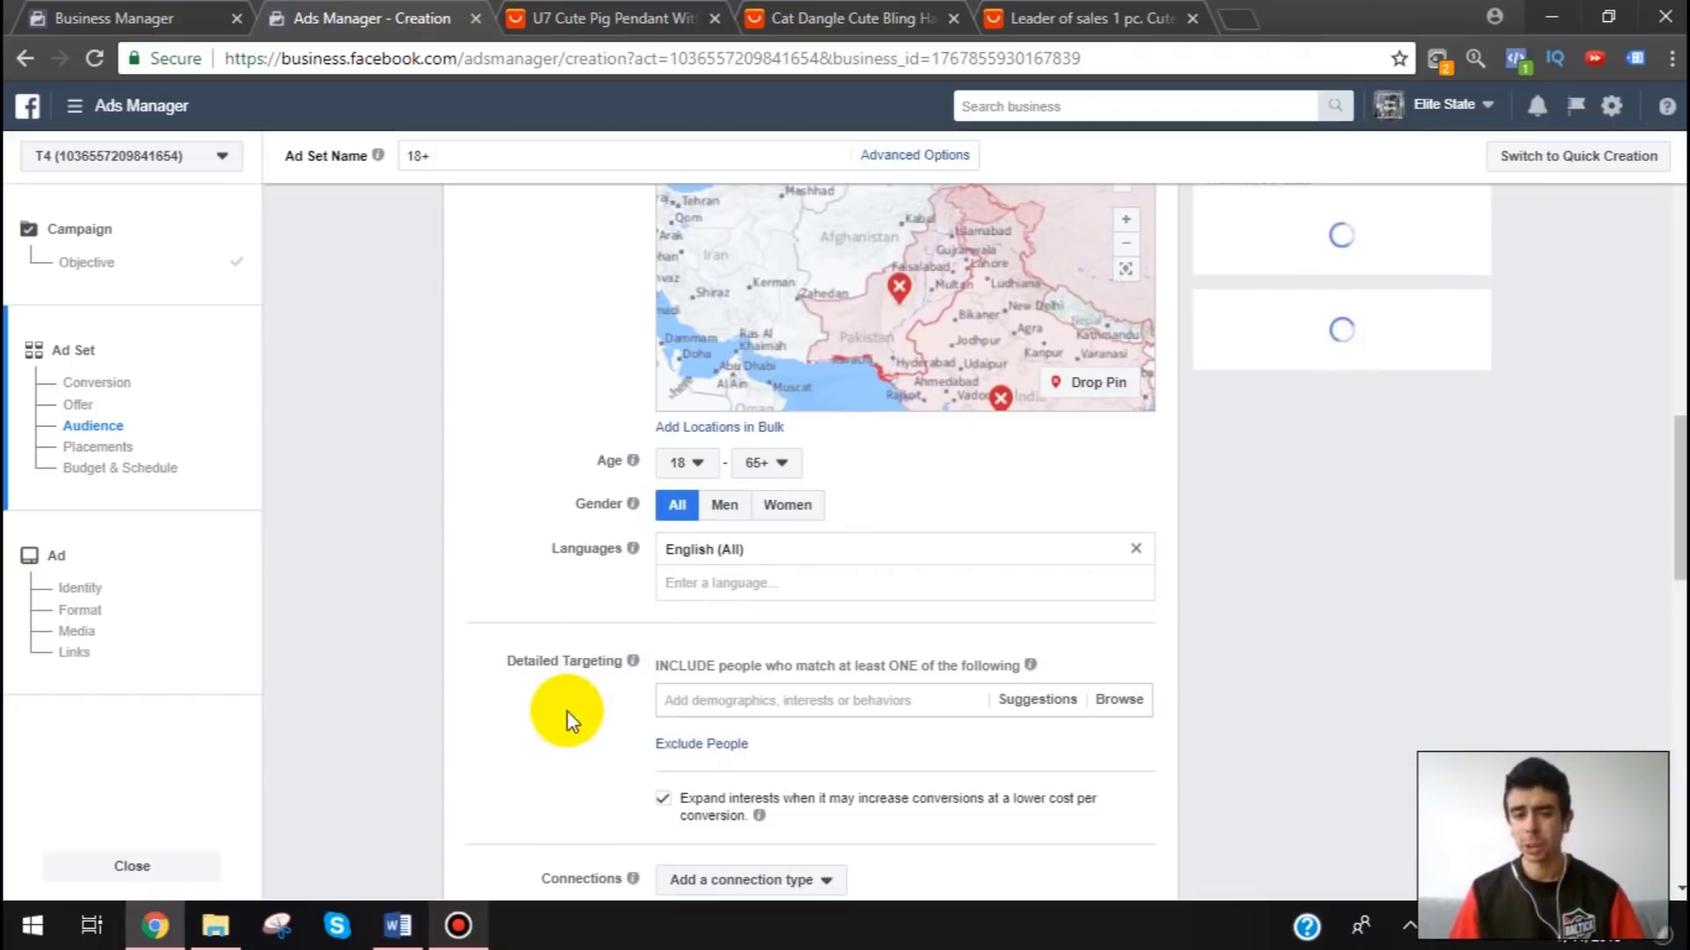
# - Turn off the expansion of interests for lower-cost conversions in the detailed targeting
pyautogui.scroll(-2, 567, 710)
pyautogui.click(664, 675)
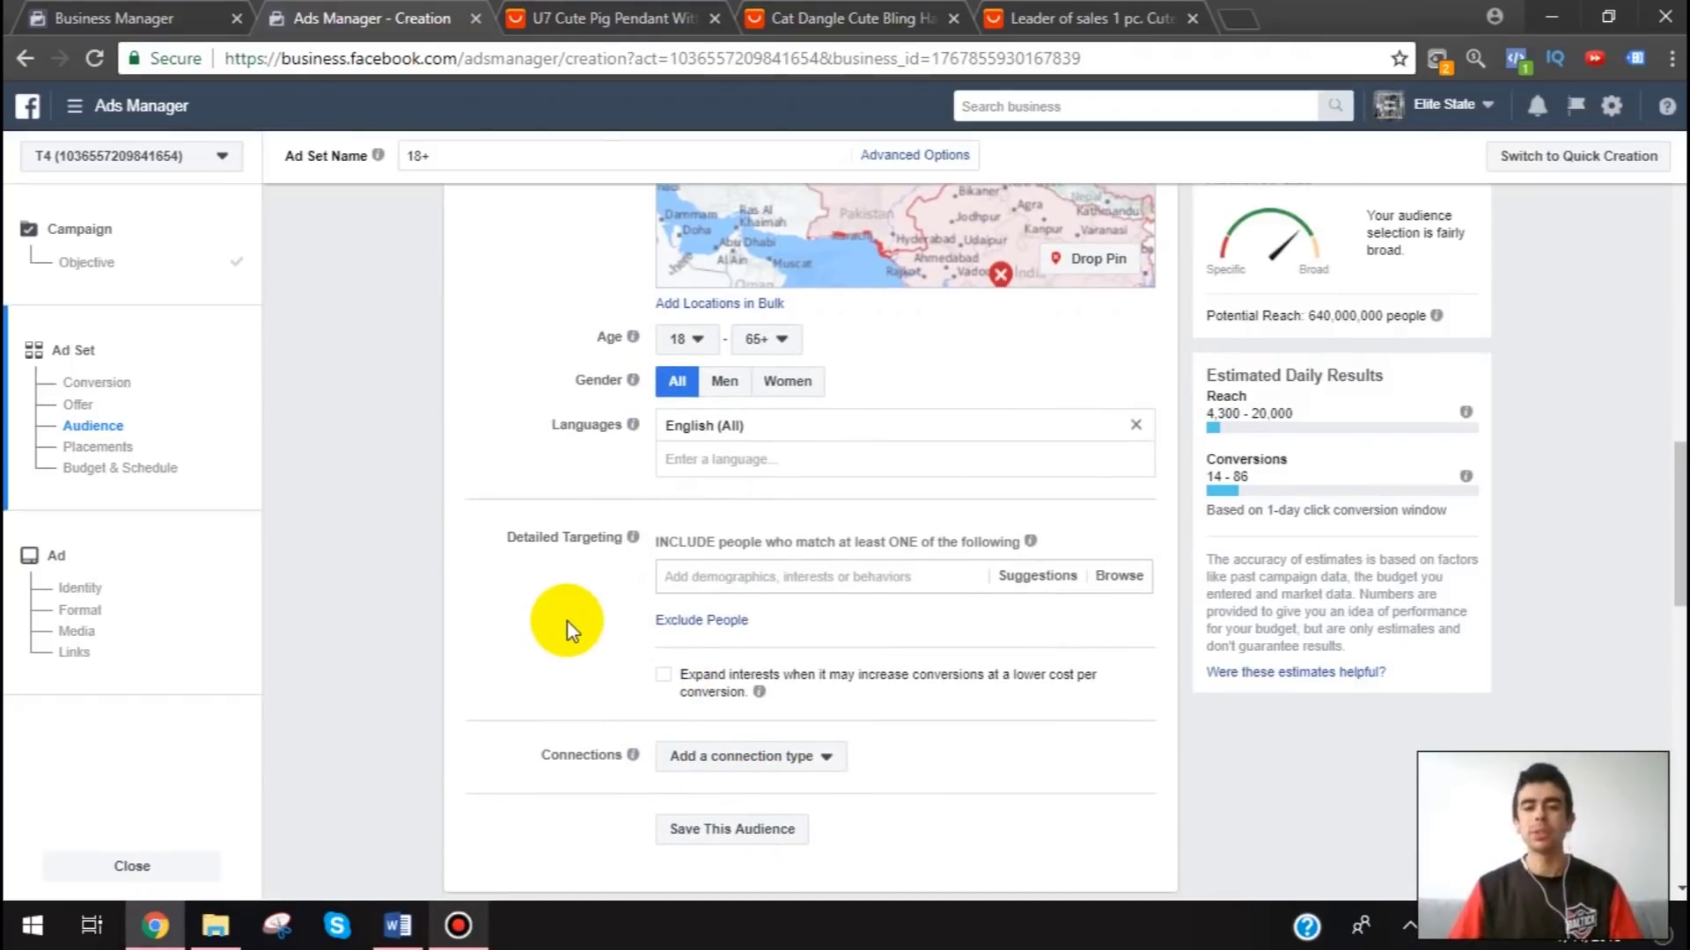
pyautogui.scroll(-1, 600, 603)
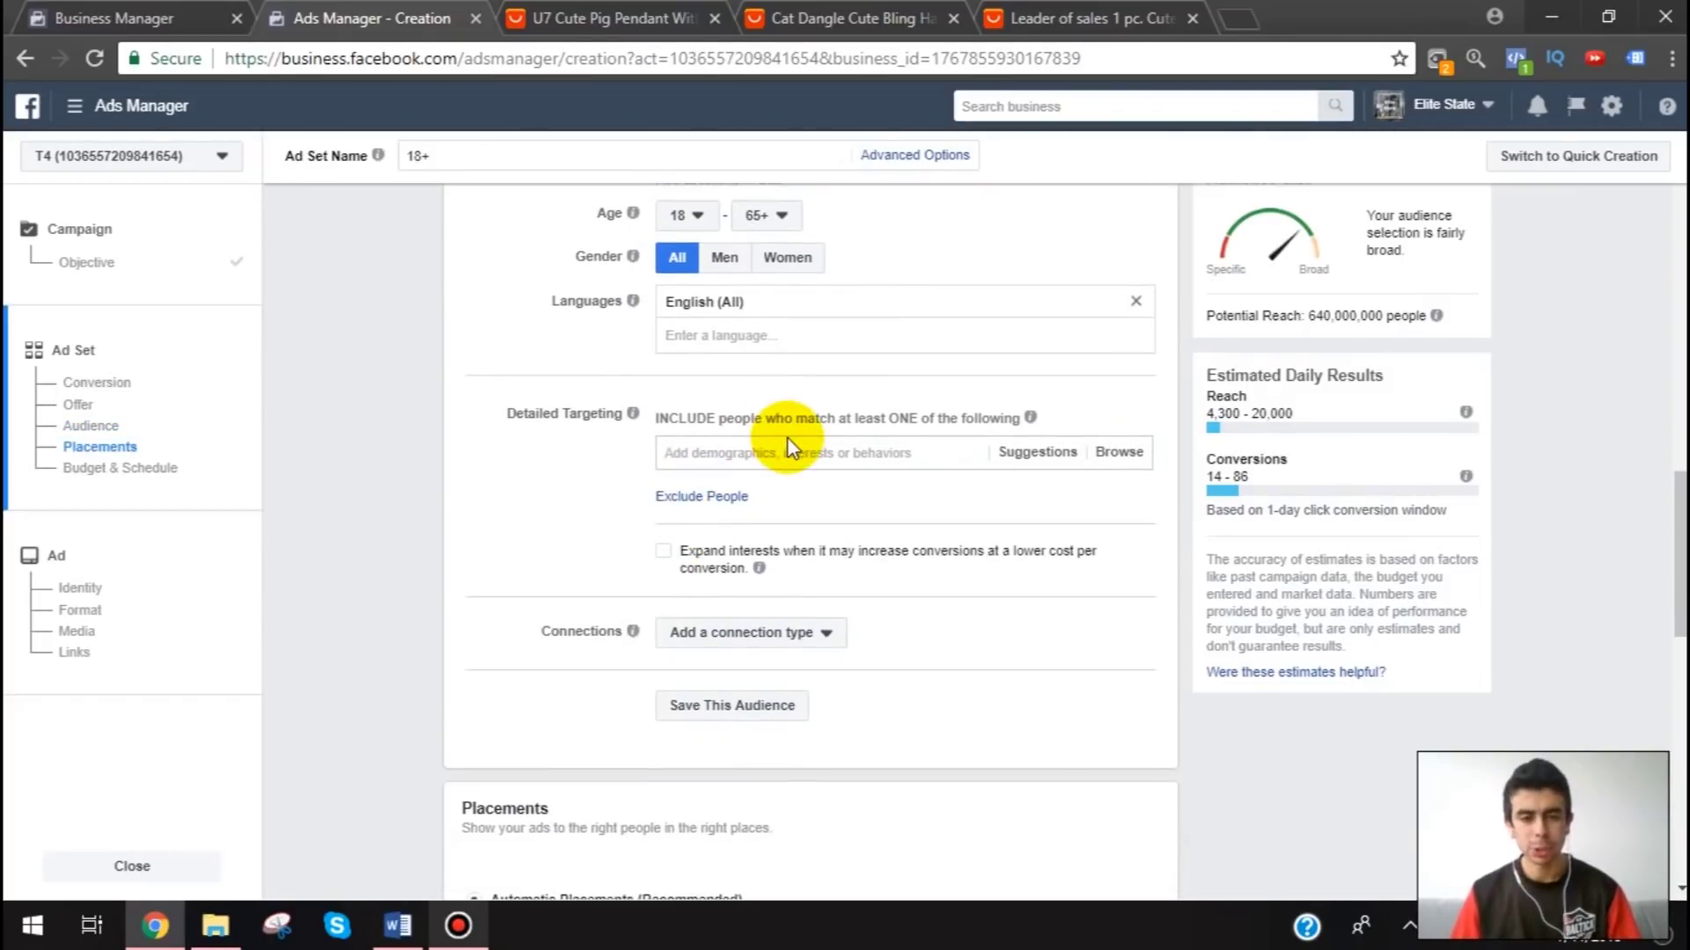
# - Search the detailed targeting for "cat" and include the interest Cat food
pyautogui.click(799, 456)
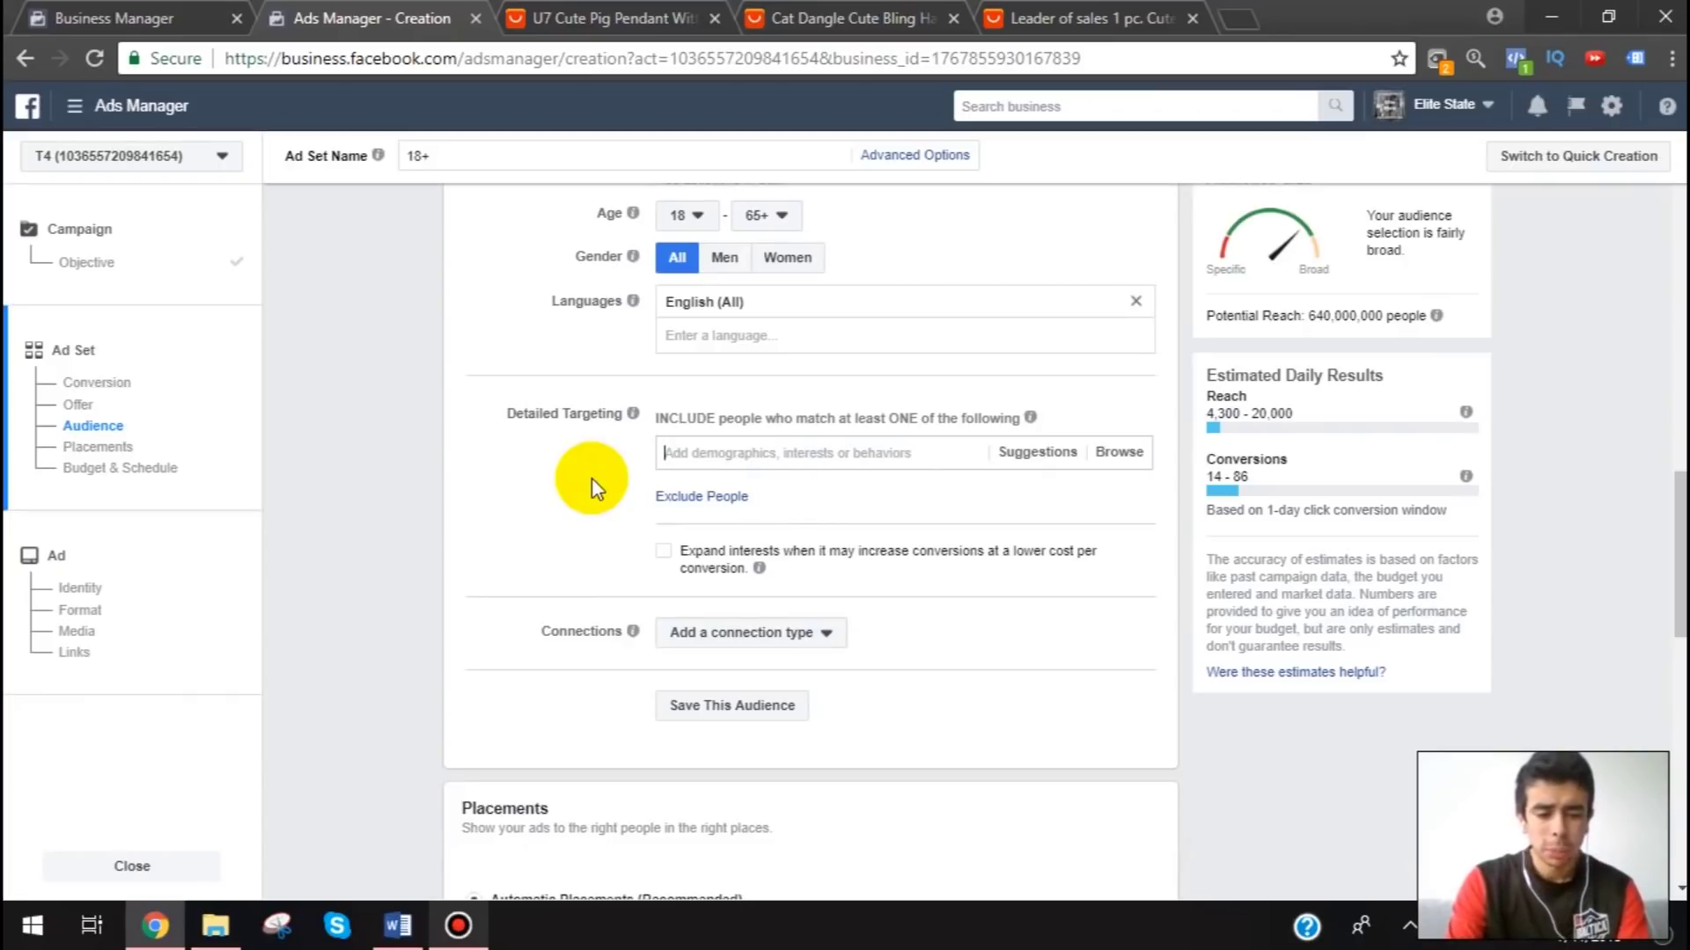
pyautogui.write('cat')
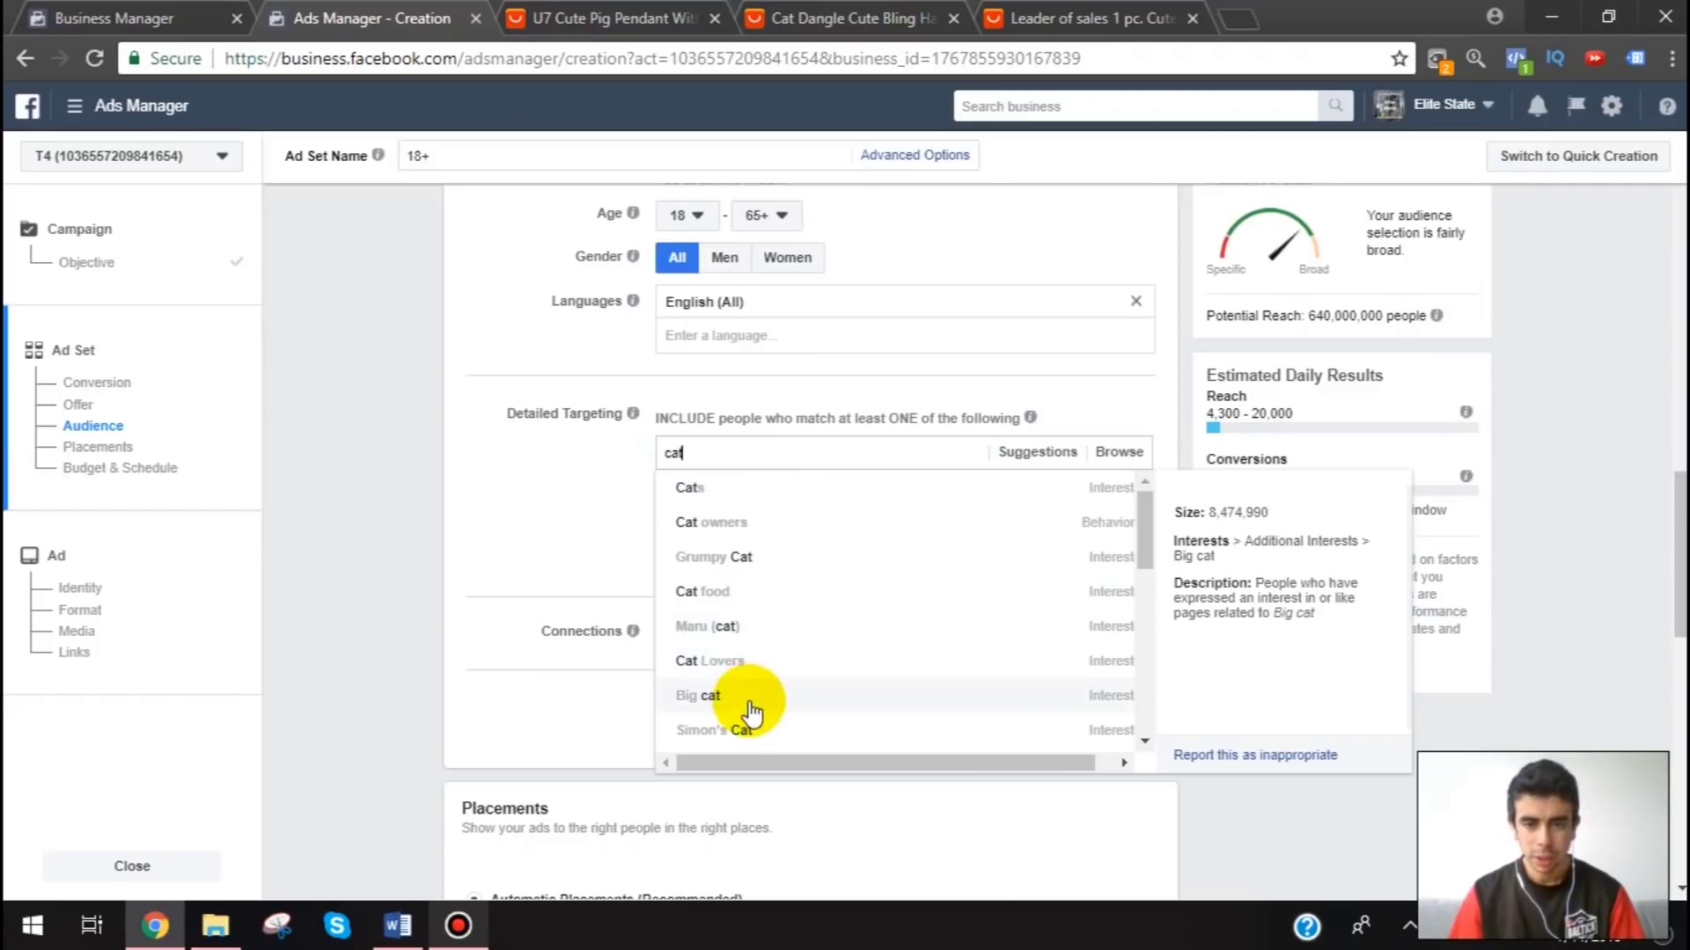
pyautogui.scroll(-2, 783, 734)
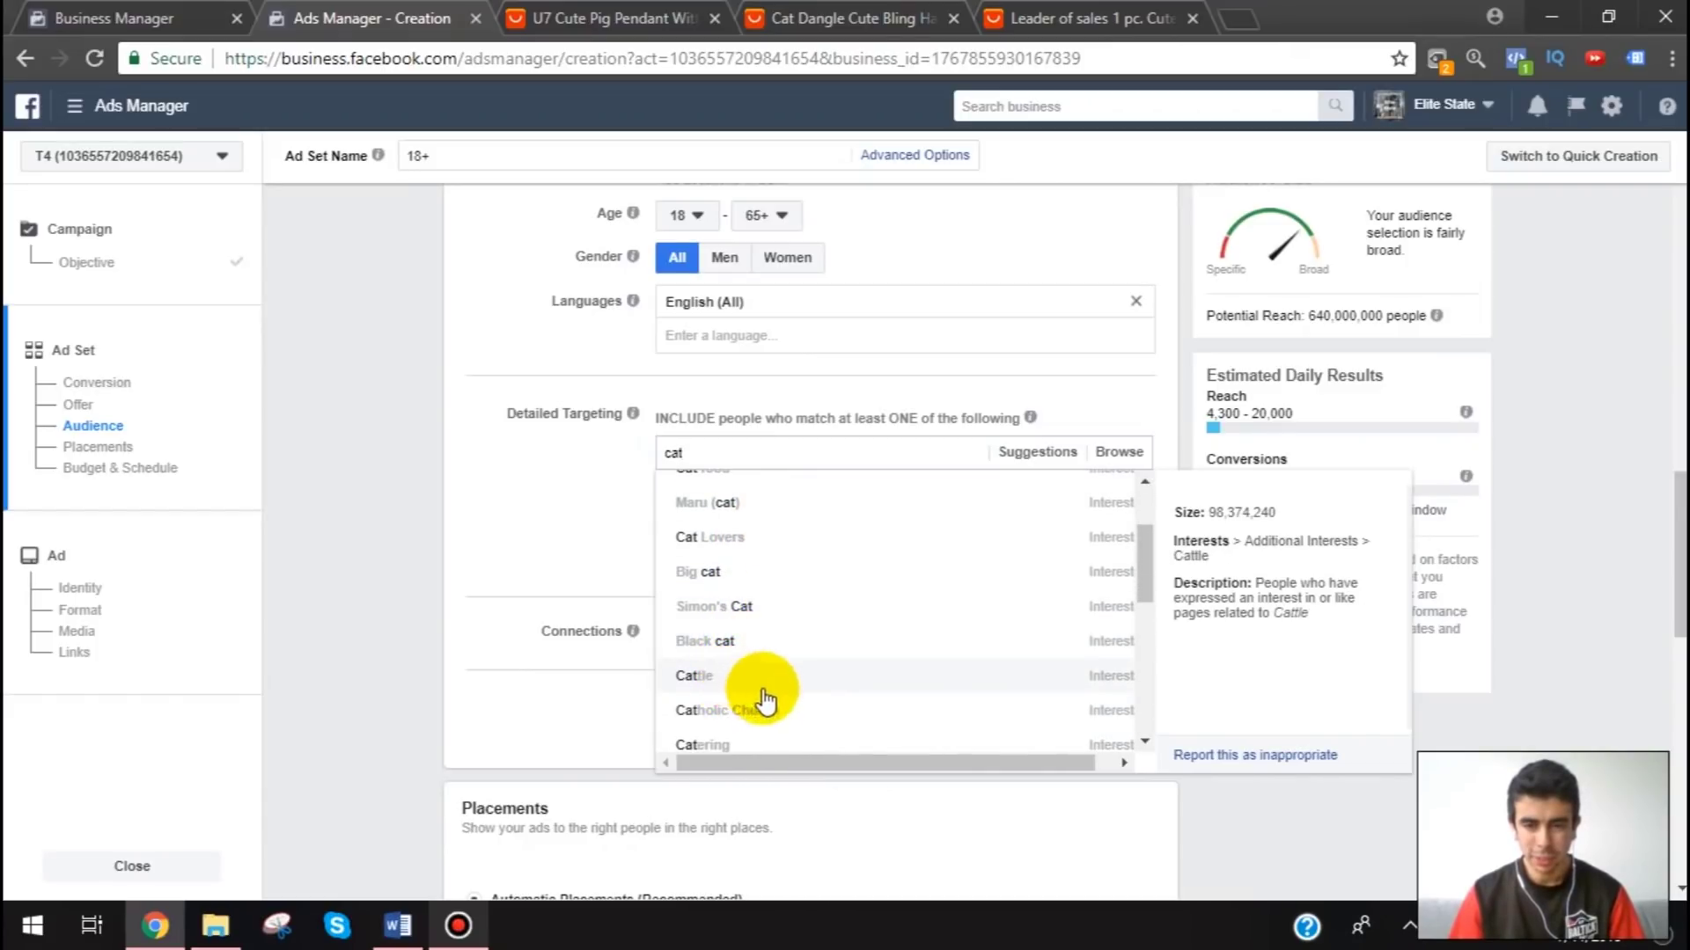
pyautogui.scroll(-1, 766, 695)
pyautogui.scroll(6, 751, 622)
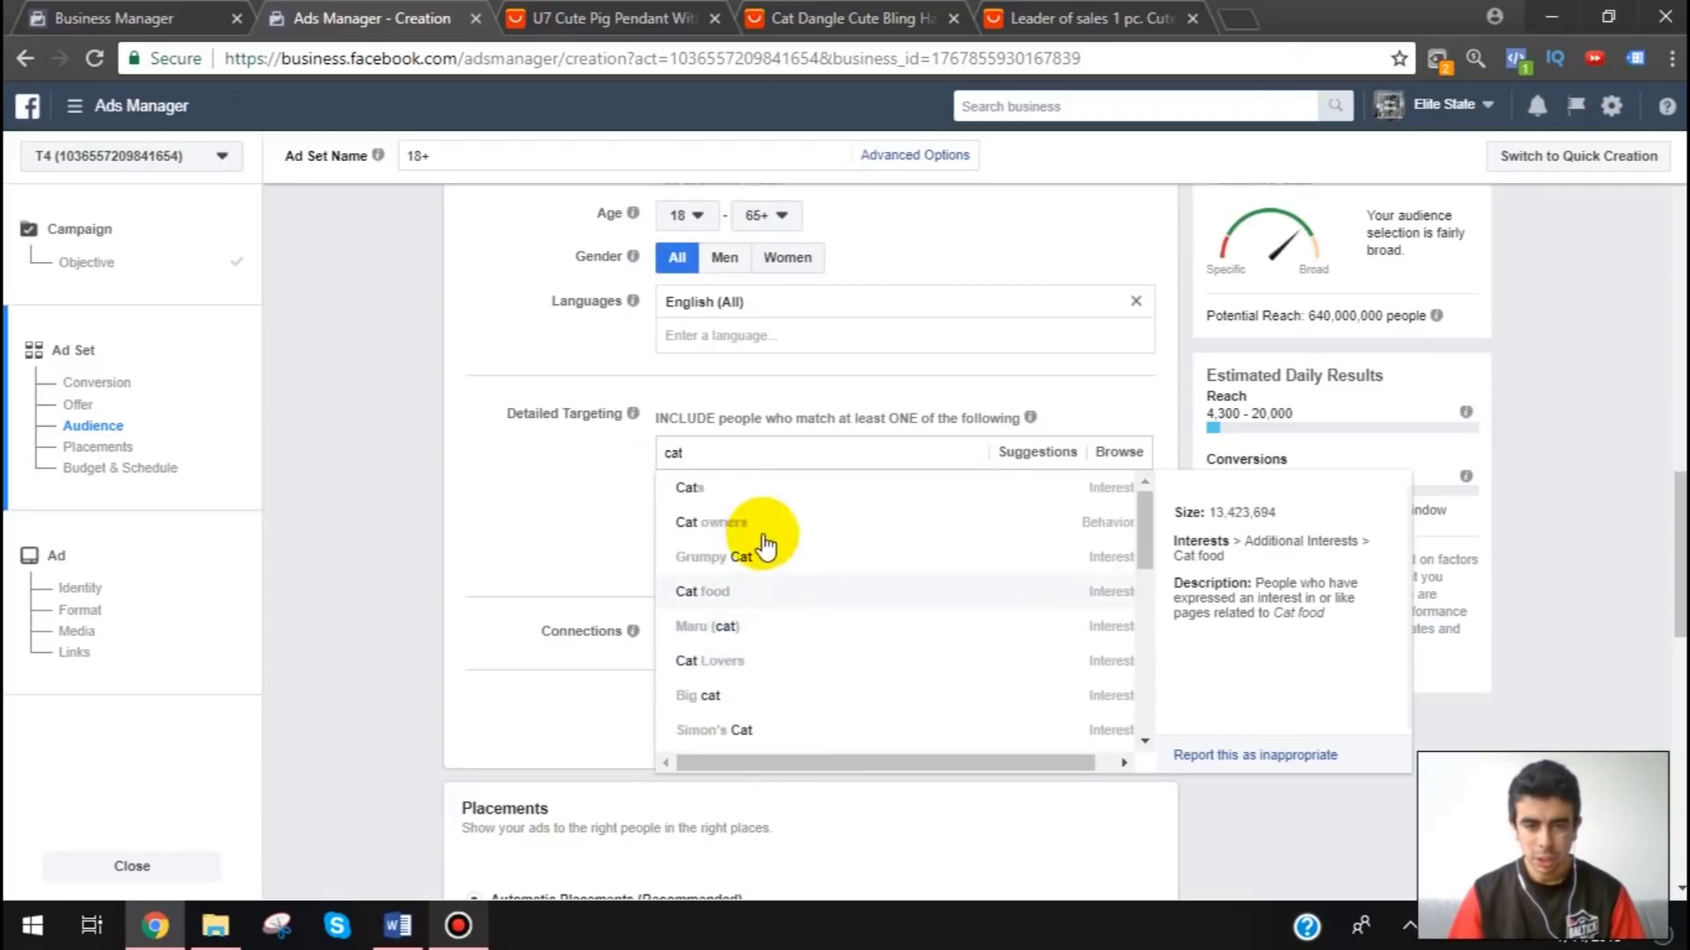
pyautogui.scroll(-4, 502, 585)
pyautogui.moveTo(736, 576)
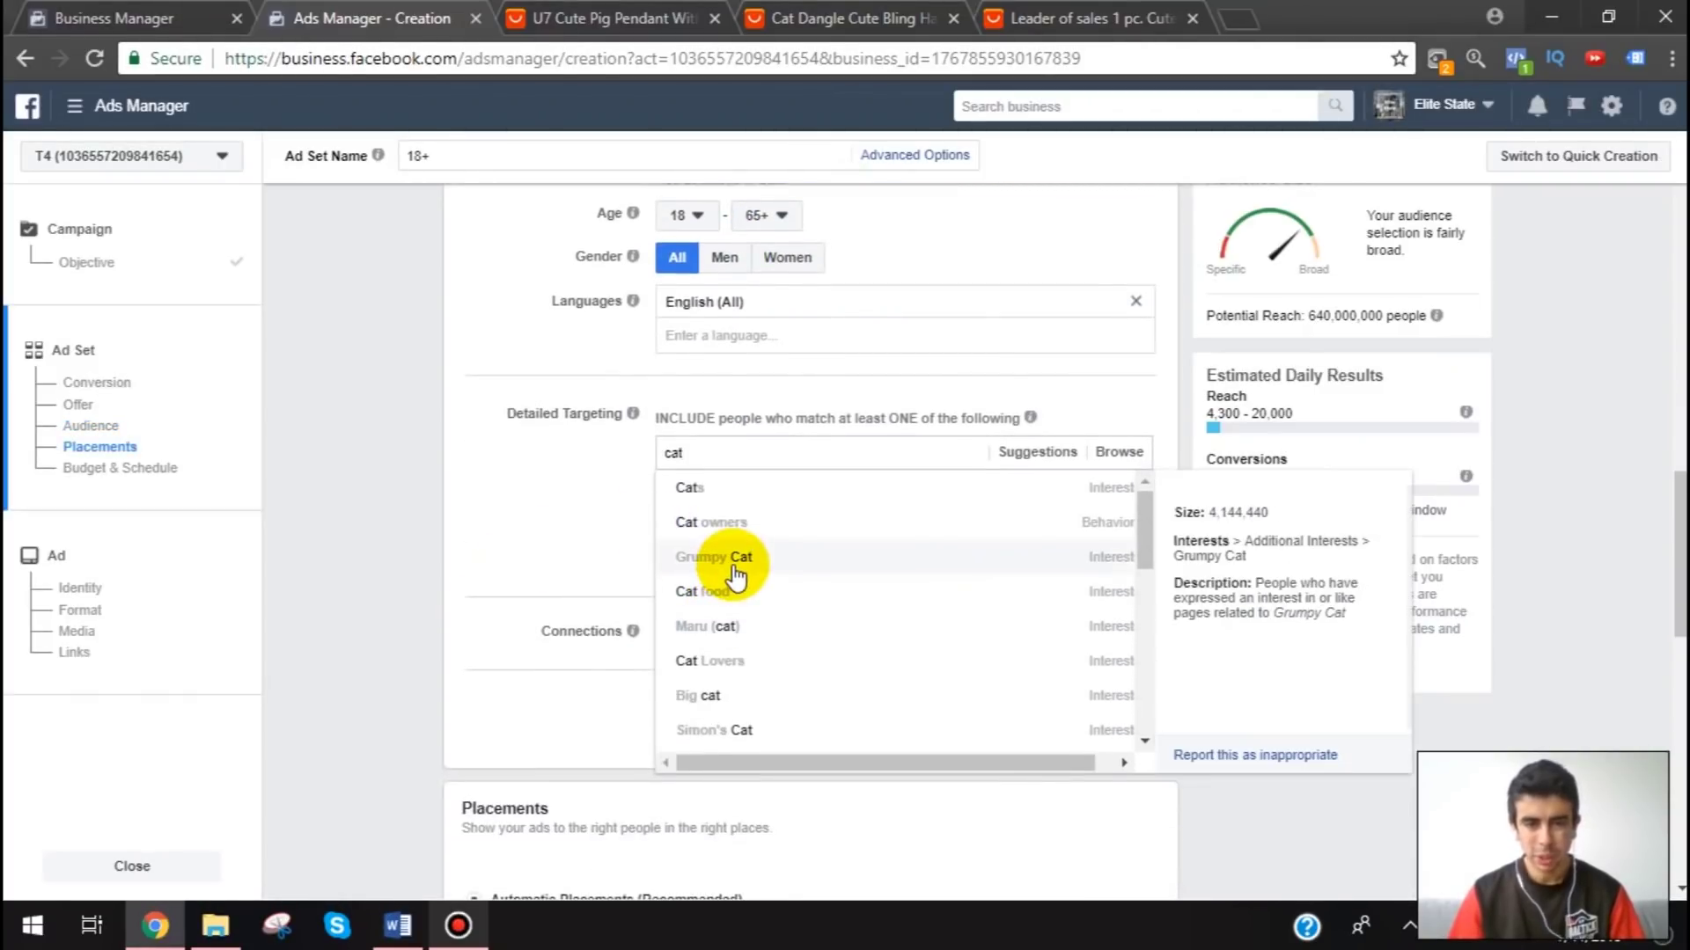
pyautogui.moveTo(736, 642)
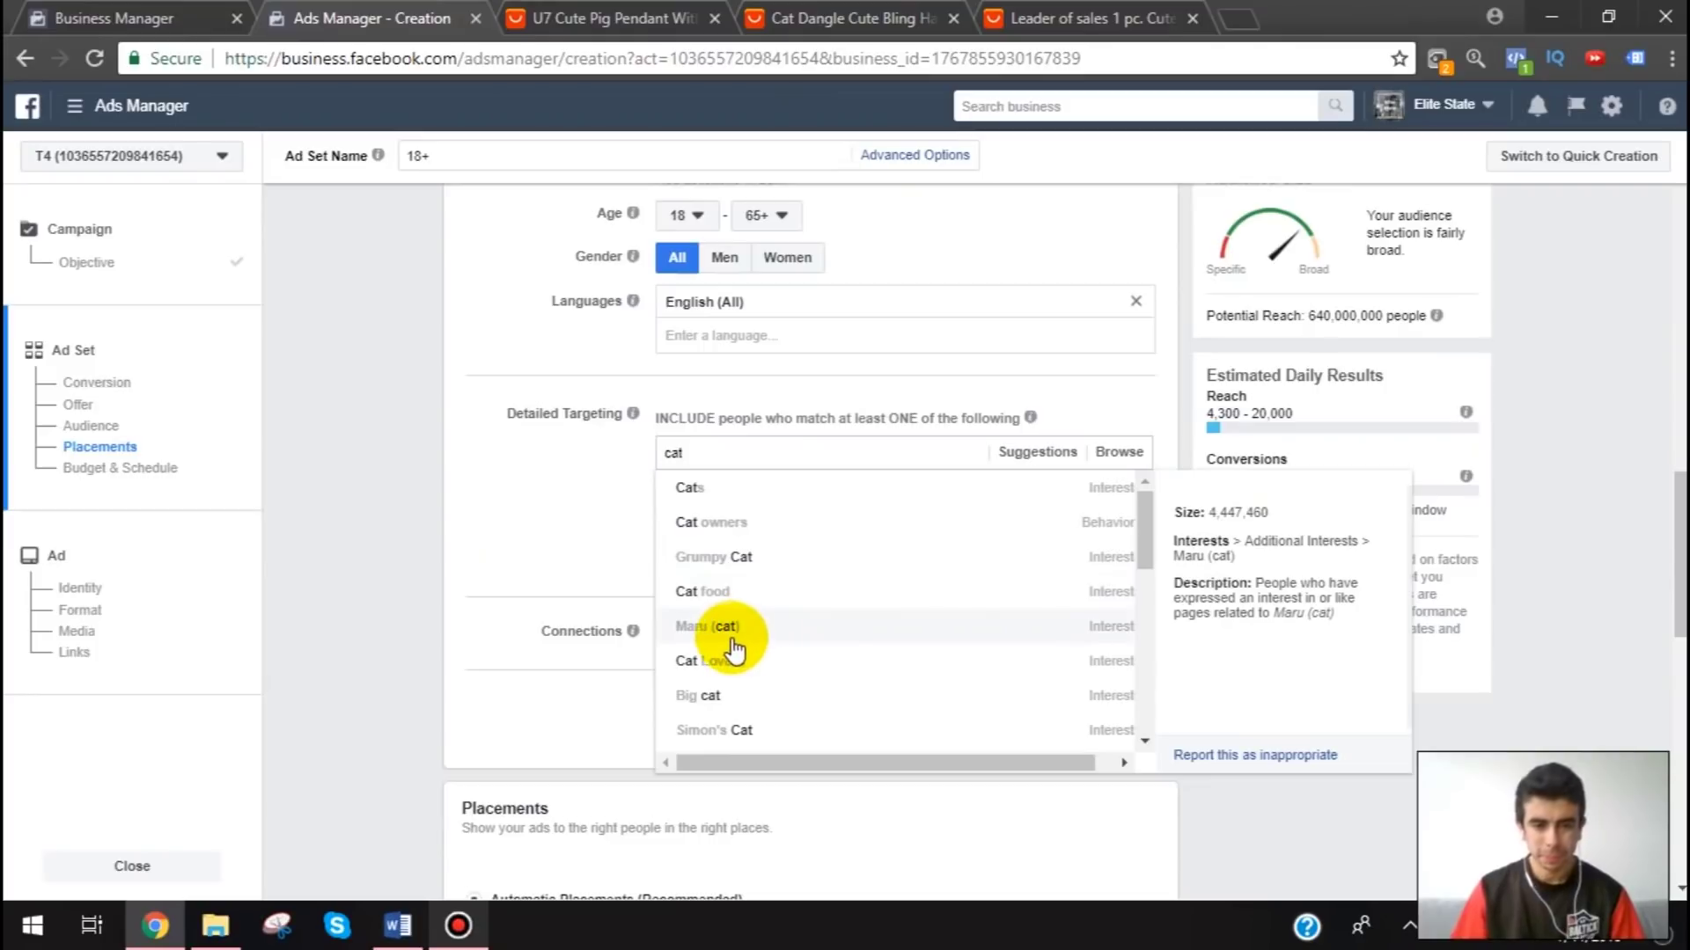
pyautogui.click(716, 592)
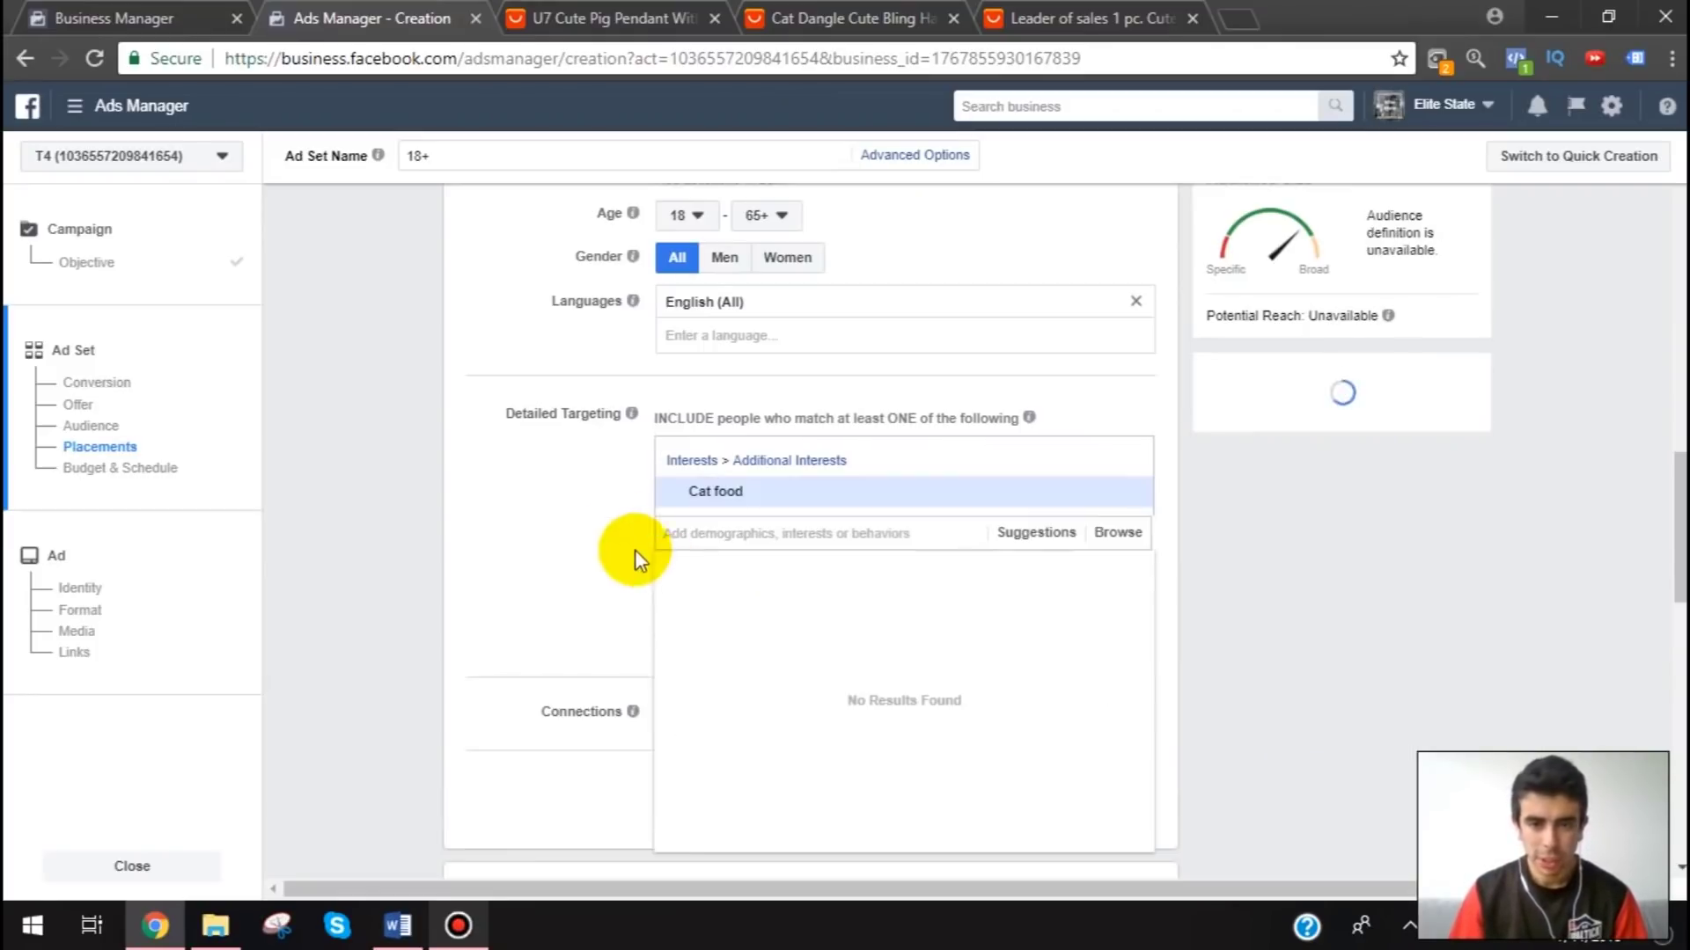
pyautogui.click(568, 499)
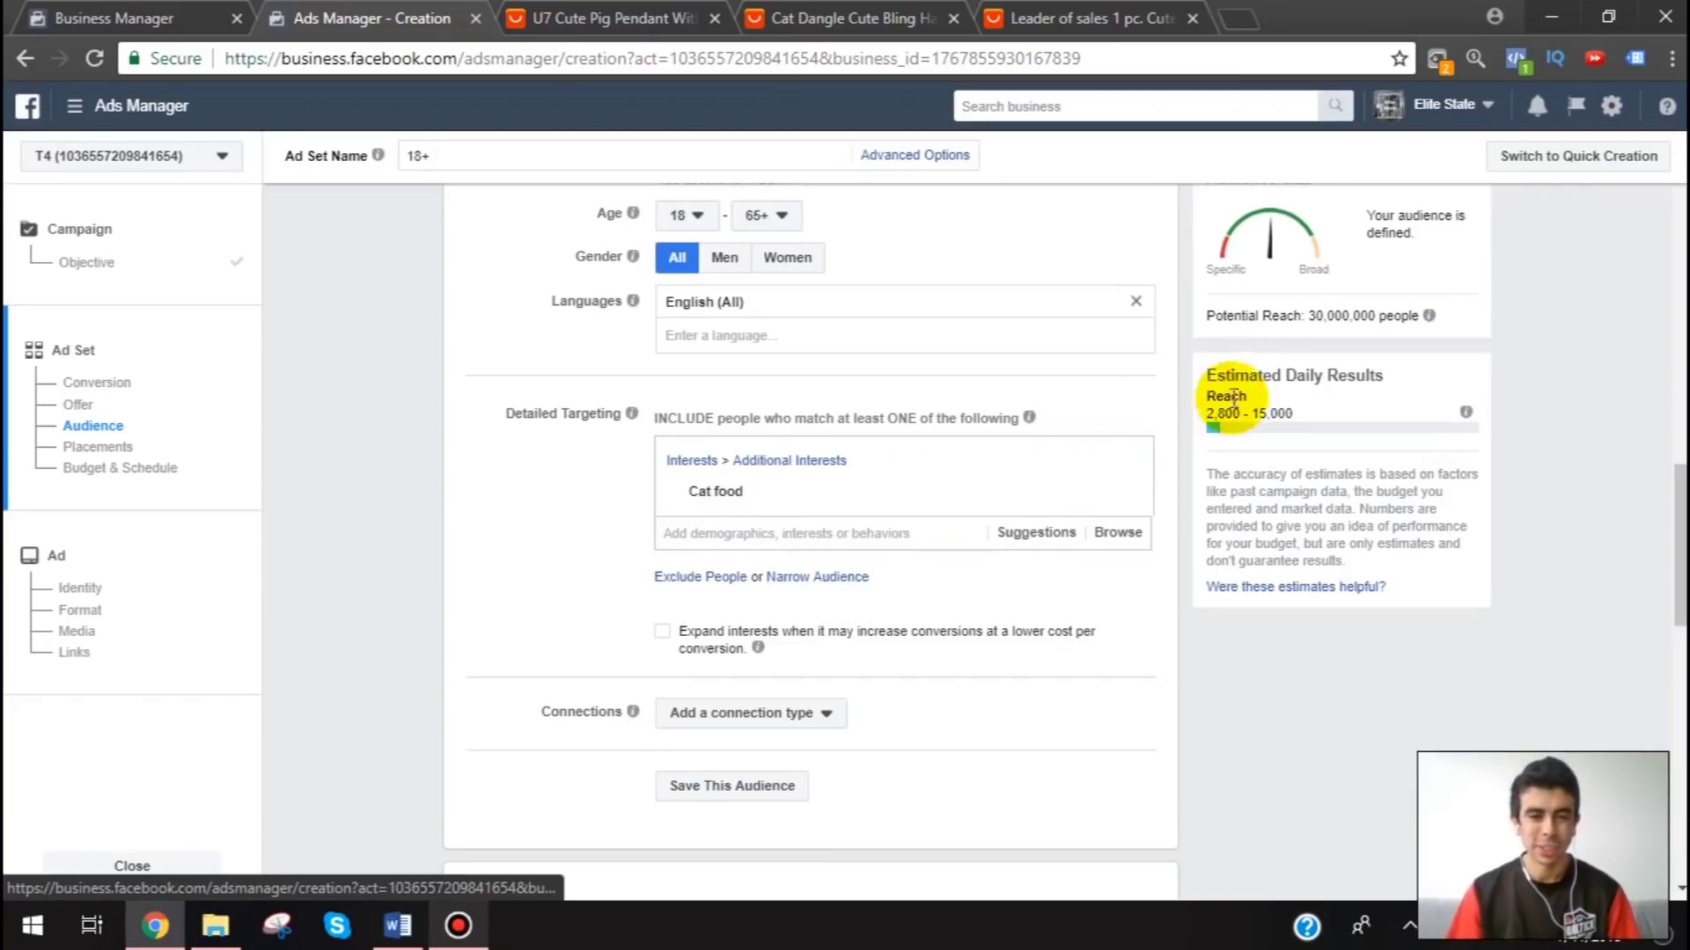
# - Narrow the audience to people who must also match the purchase behavior Engaged Shoppers
pyautogui.click(821, 578)
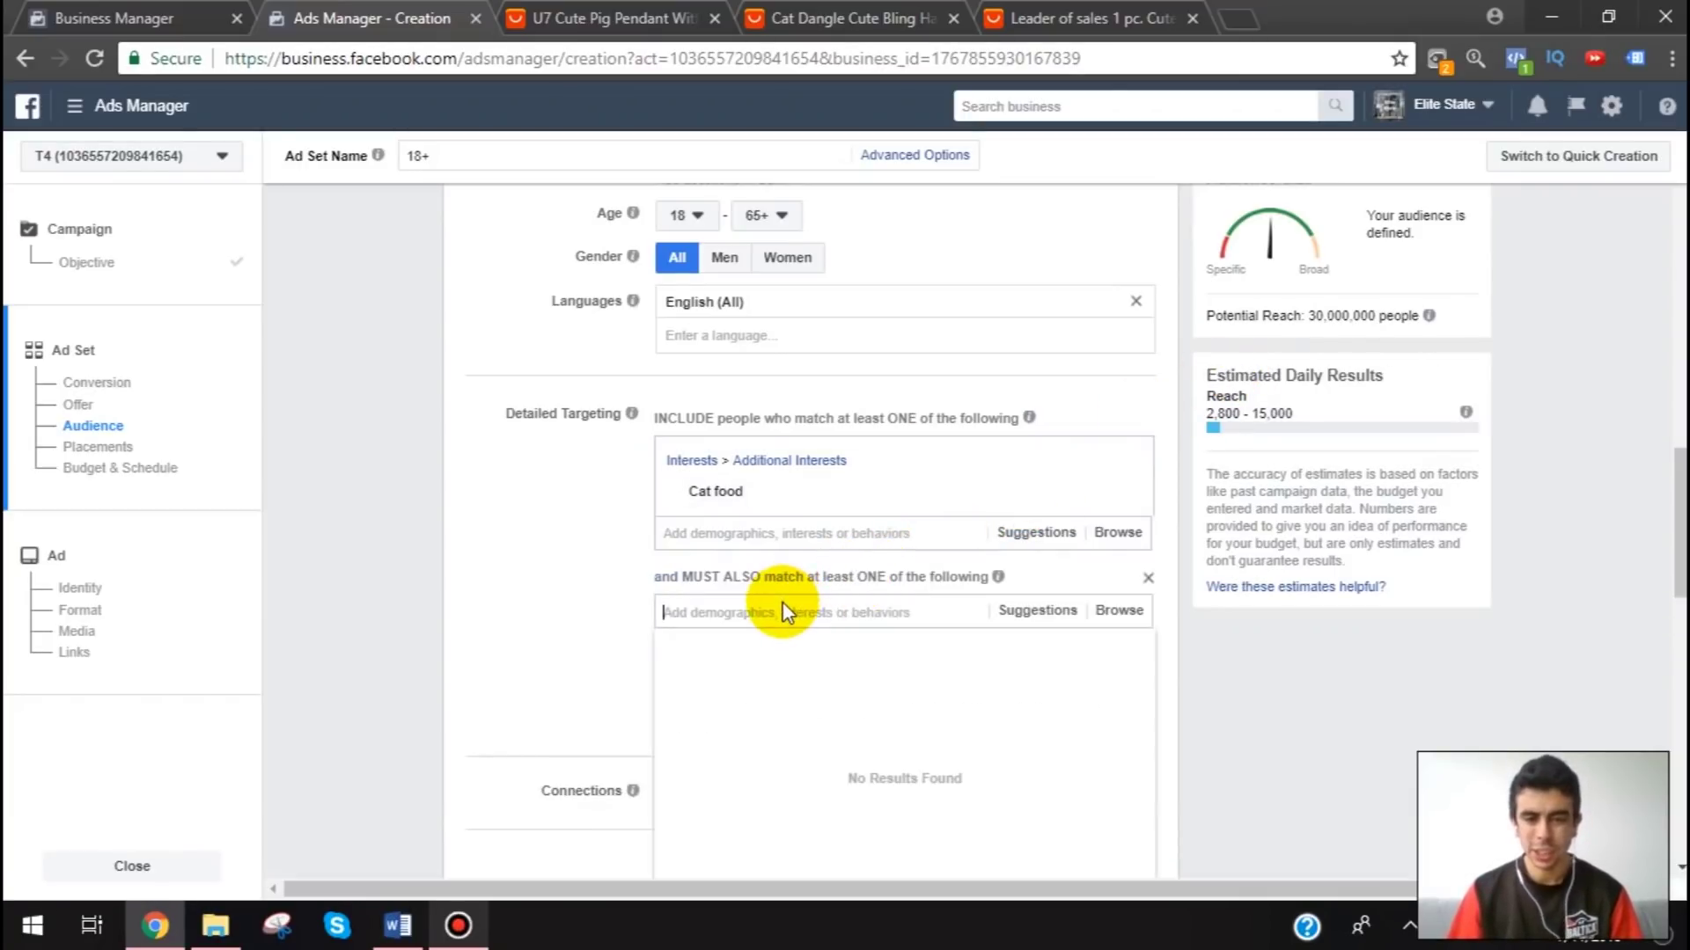
pyautogui.write('en')
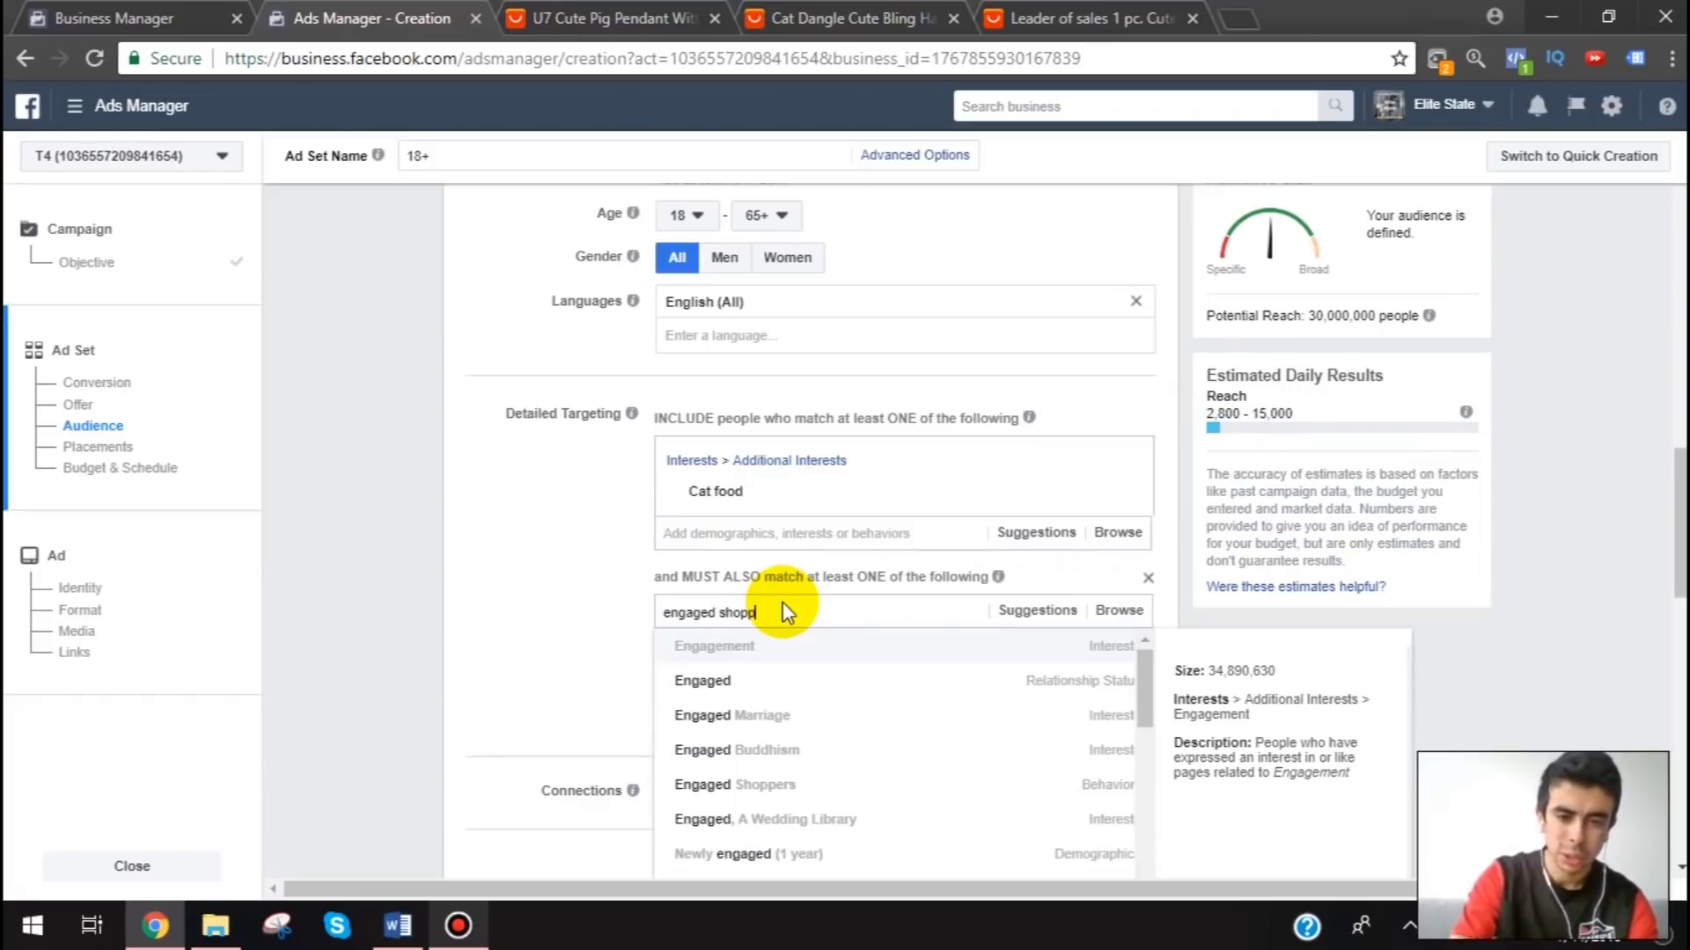
pyautogui.write('gaged shopp')
pyautogui.click(792, 649)
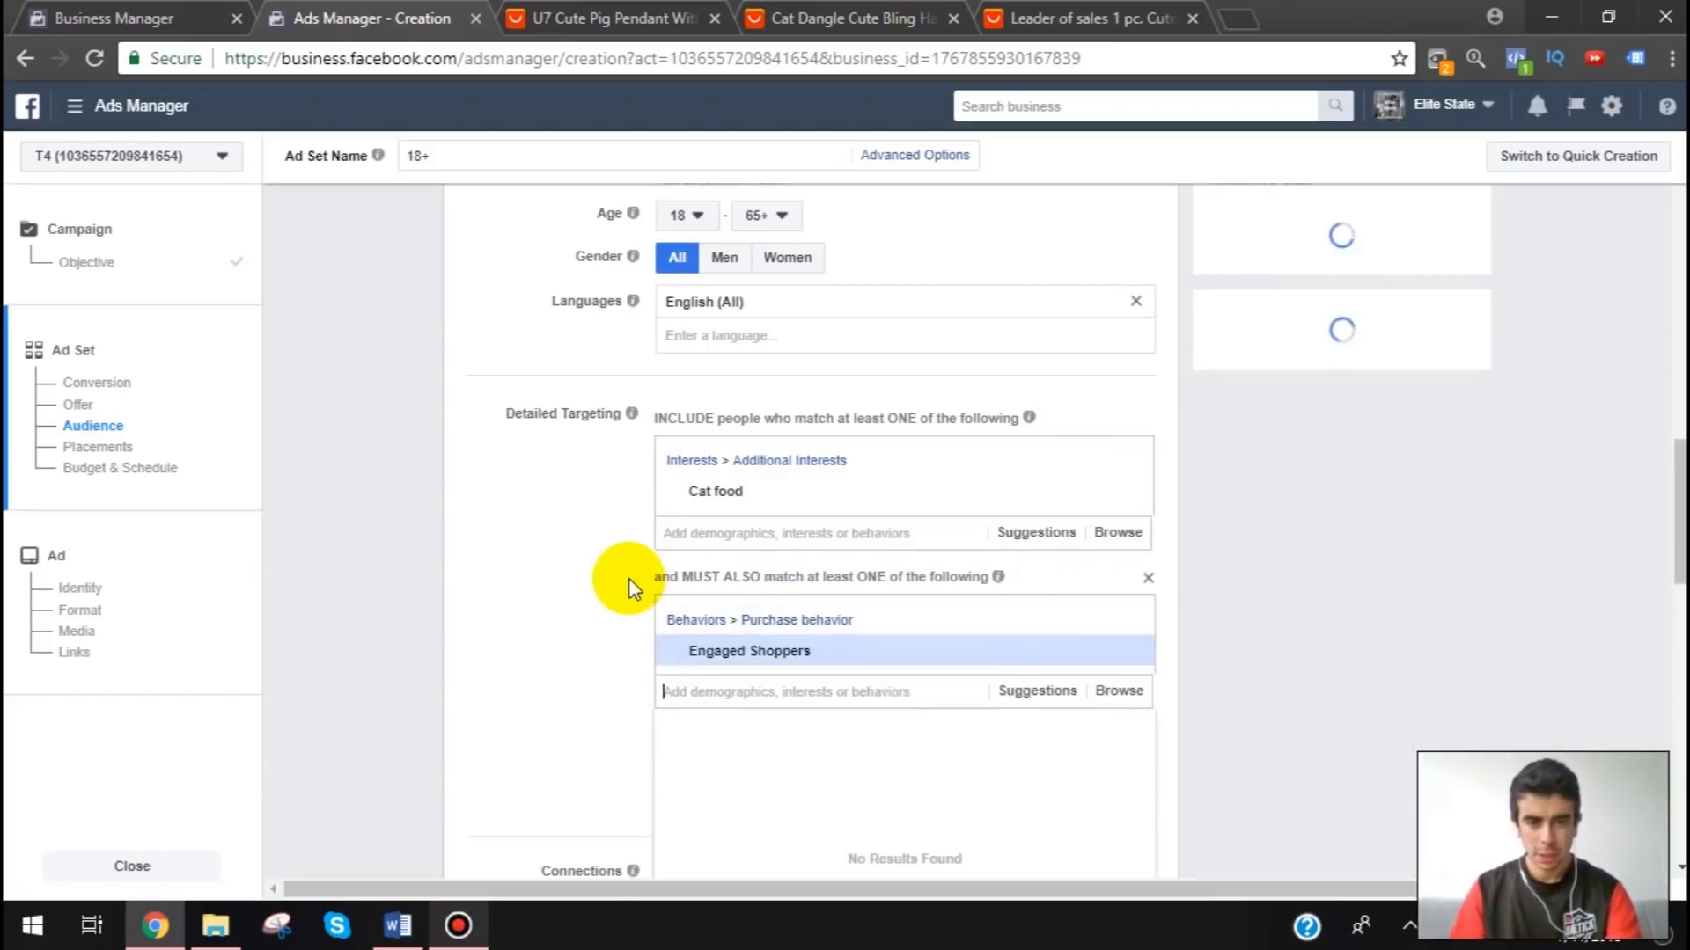
pyautogui.click(632, 588)
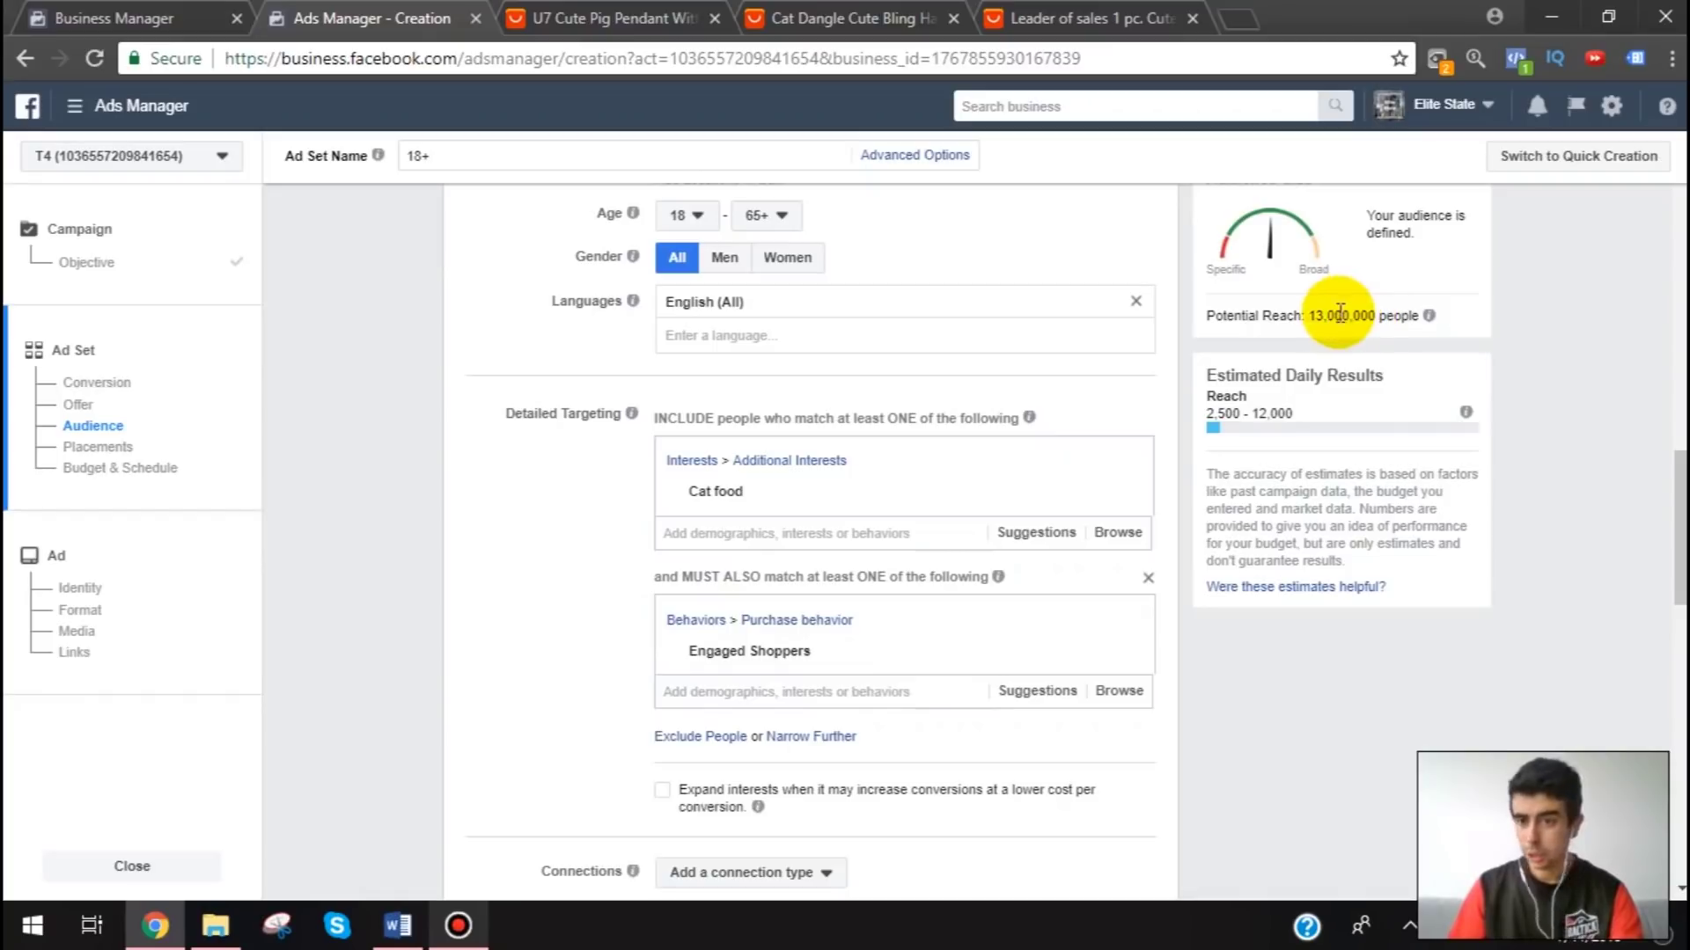
# - Switch the ad set from automatic placements to manually edited placements and review the available platforms
pyautogui.scroll(-7, 1192, 460)
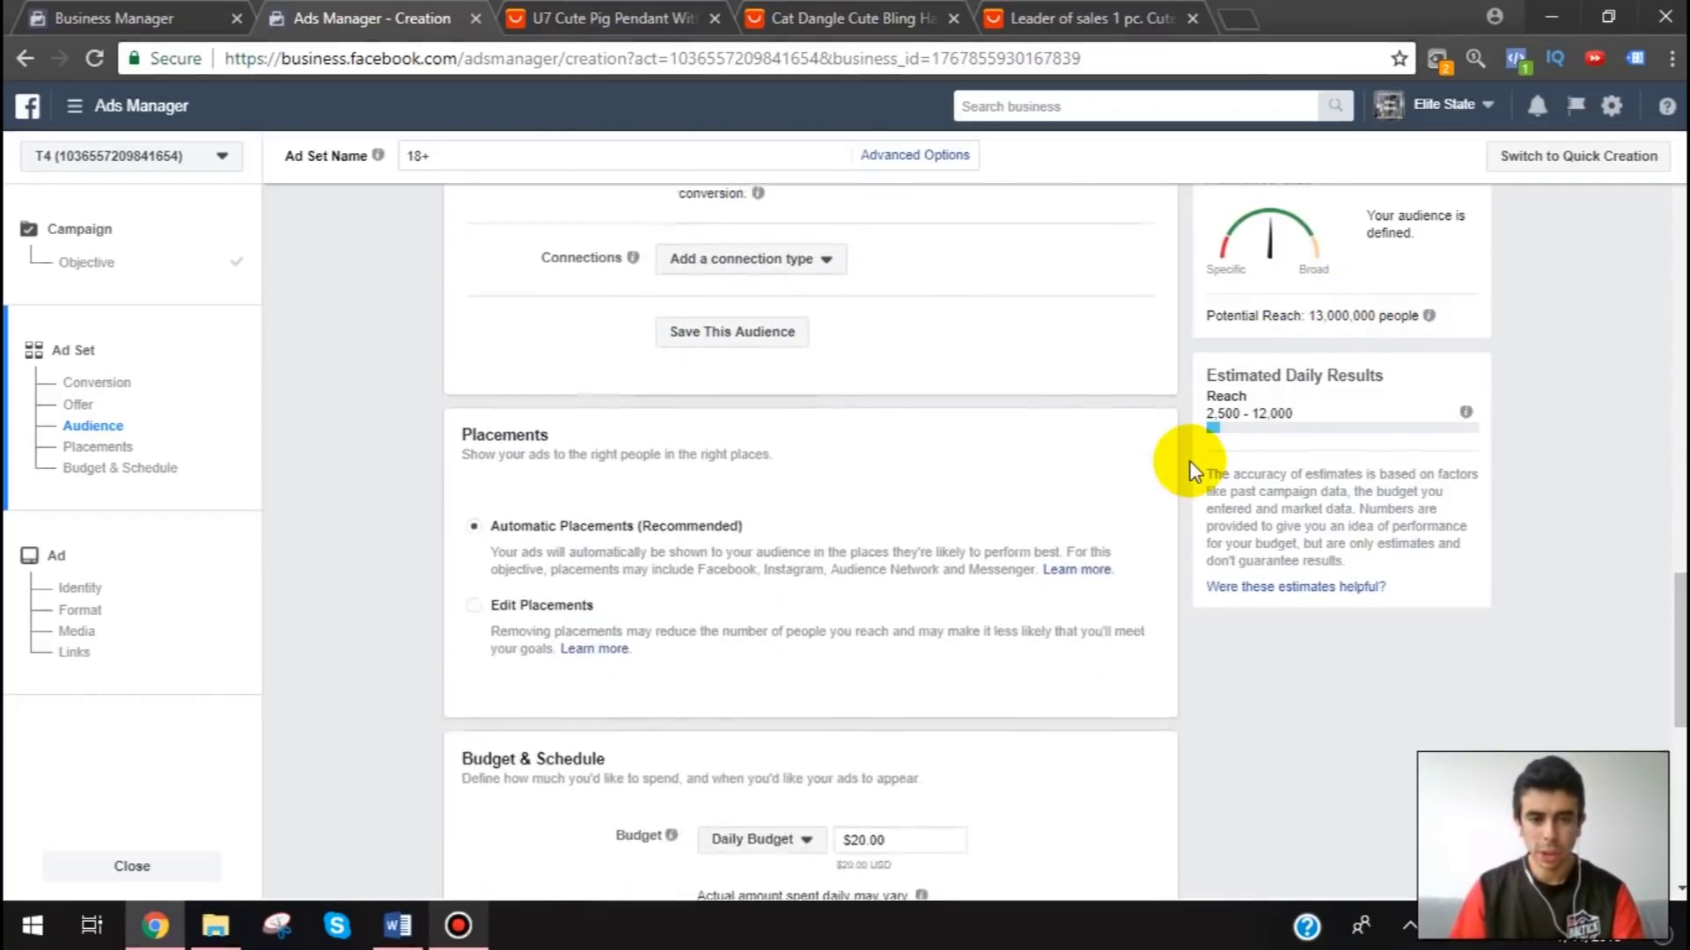
pyautogui.scroll(-1, 1190, 461)
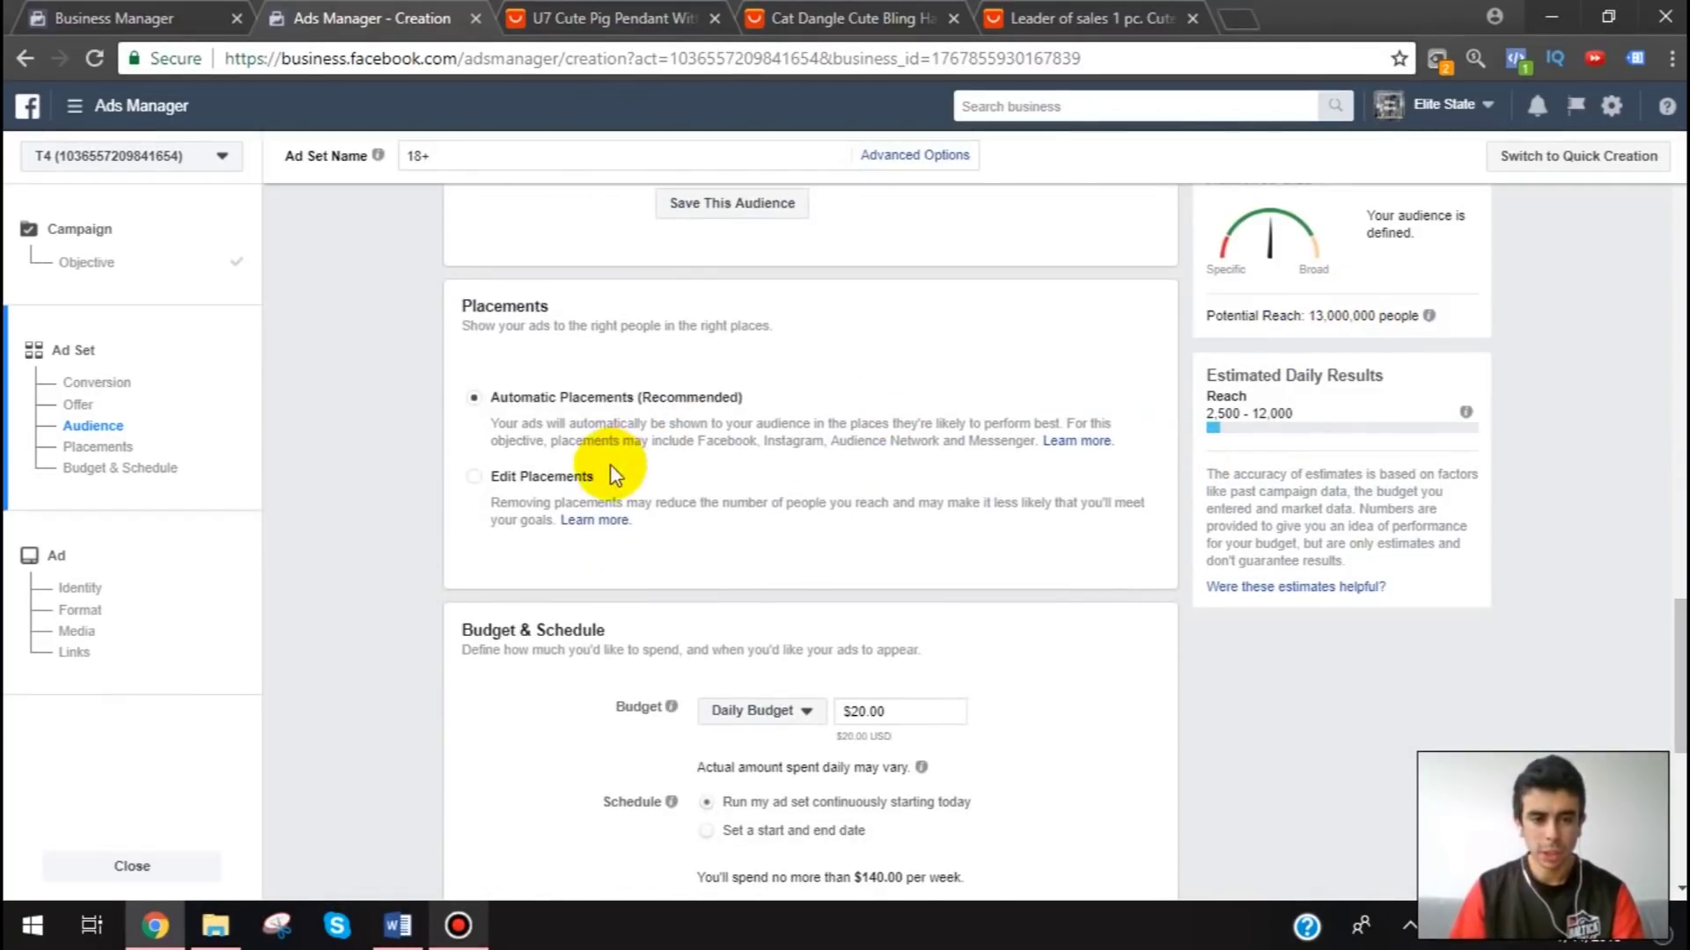
pyautogui.click(558, 479)
pyautogui.scroll(-1, 973, 603)
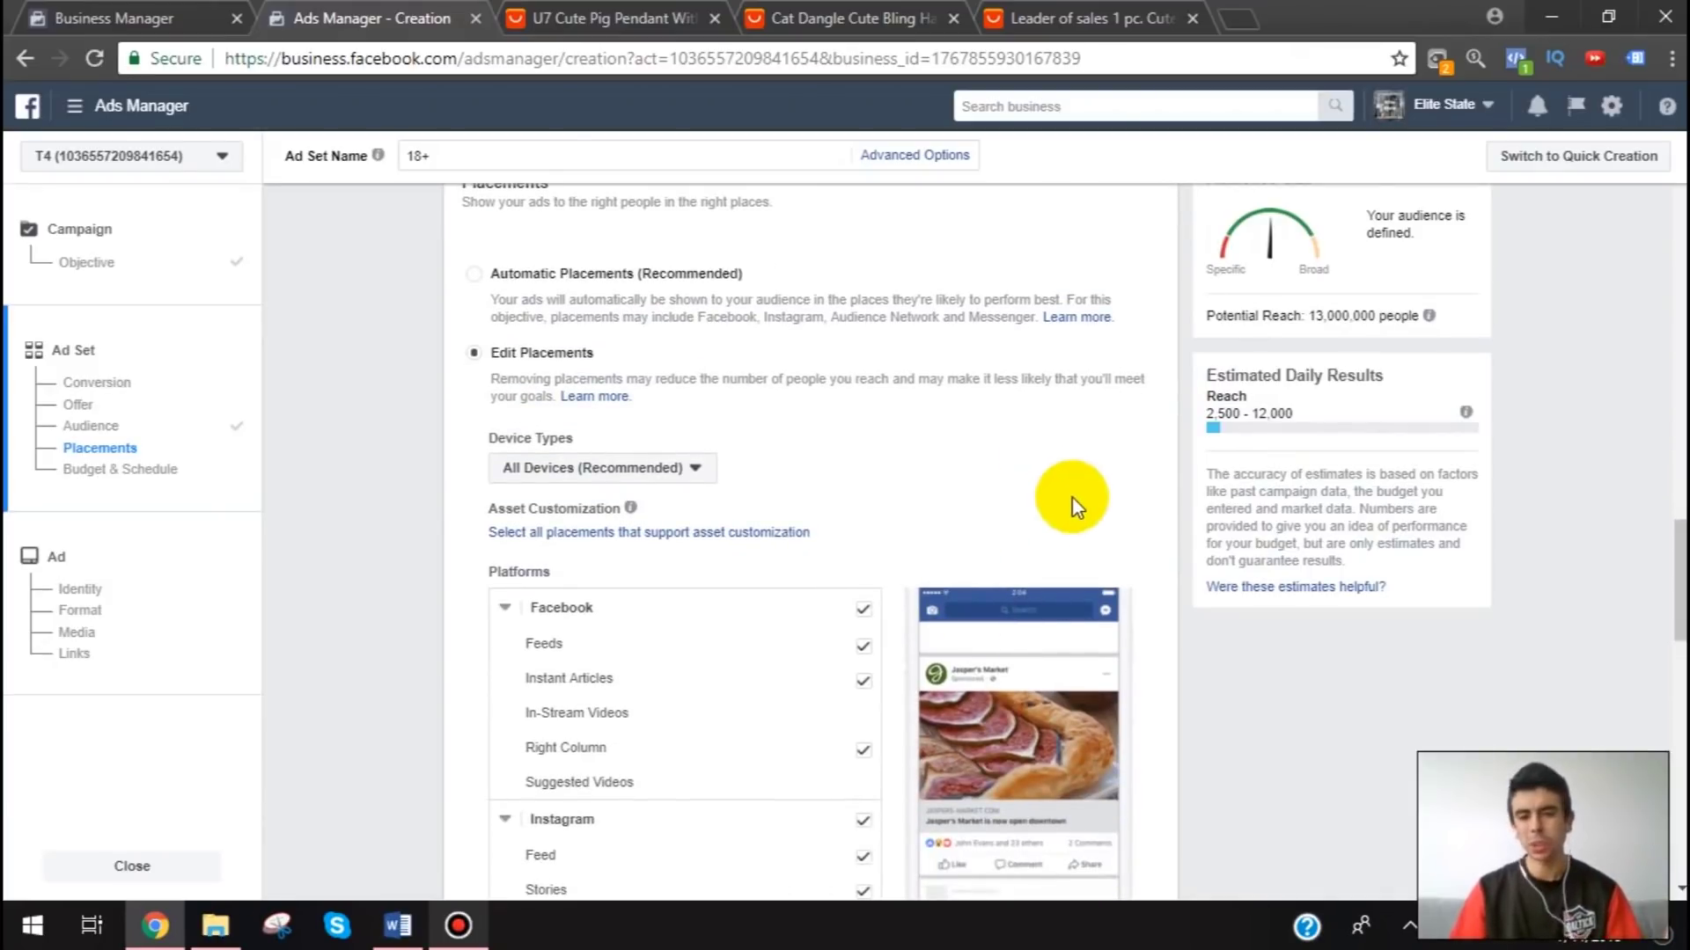
pyautogui.scroll(-1, 1033, 530)
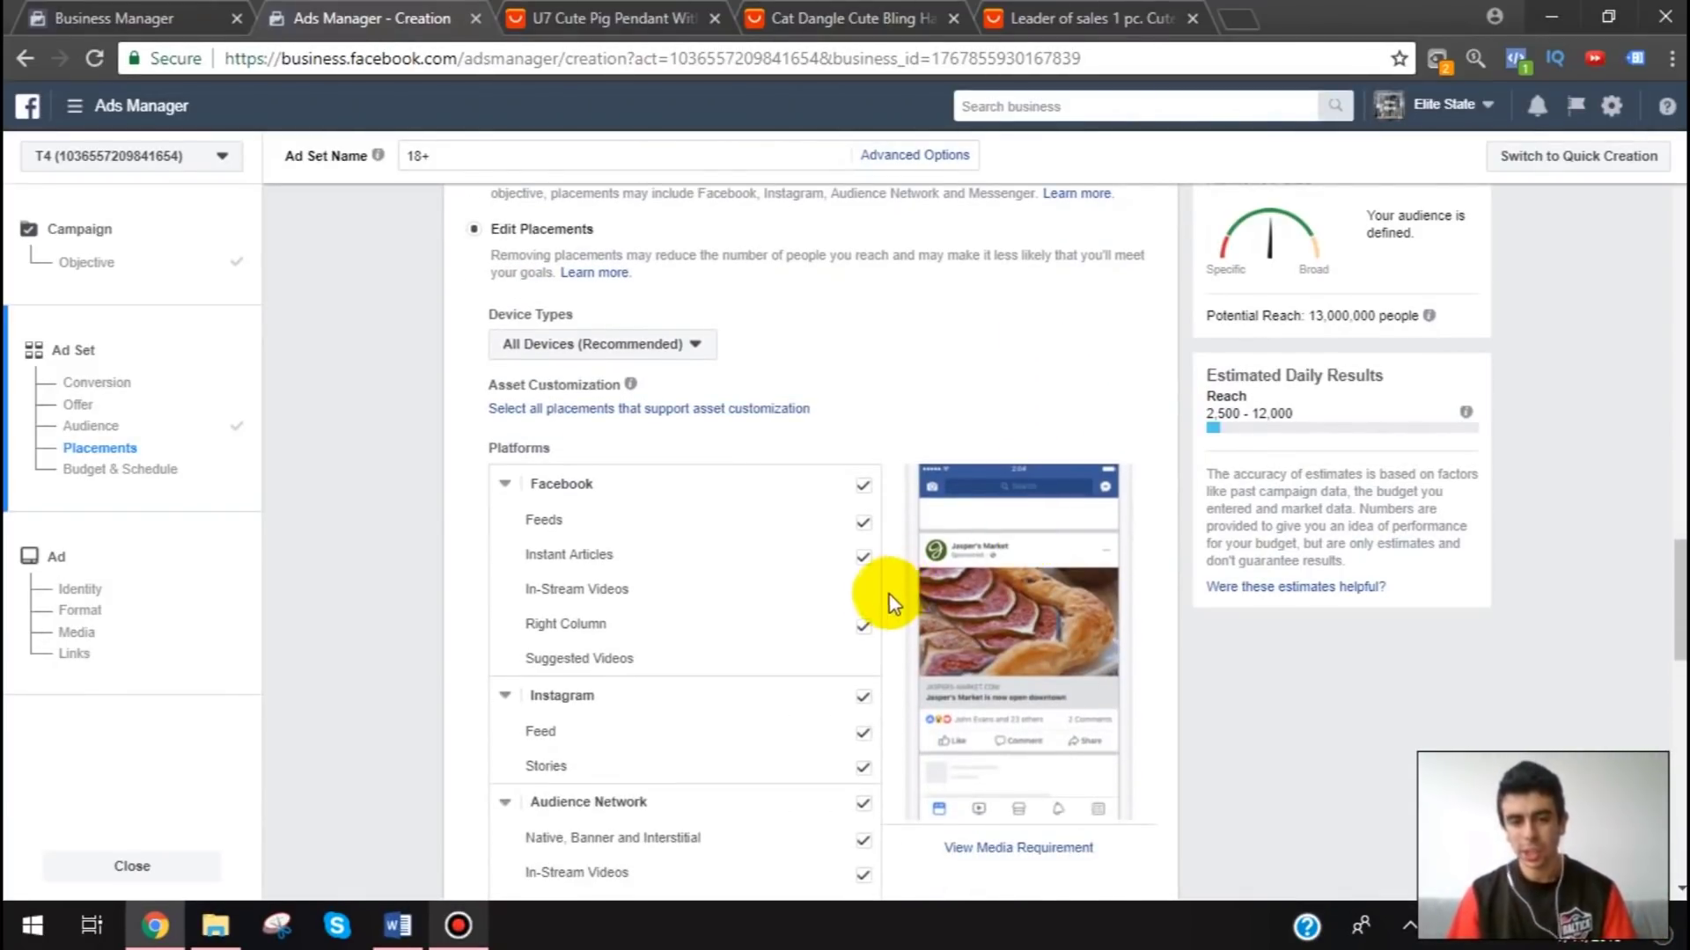
pyautogui.moveTo(860, 667)
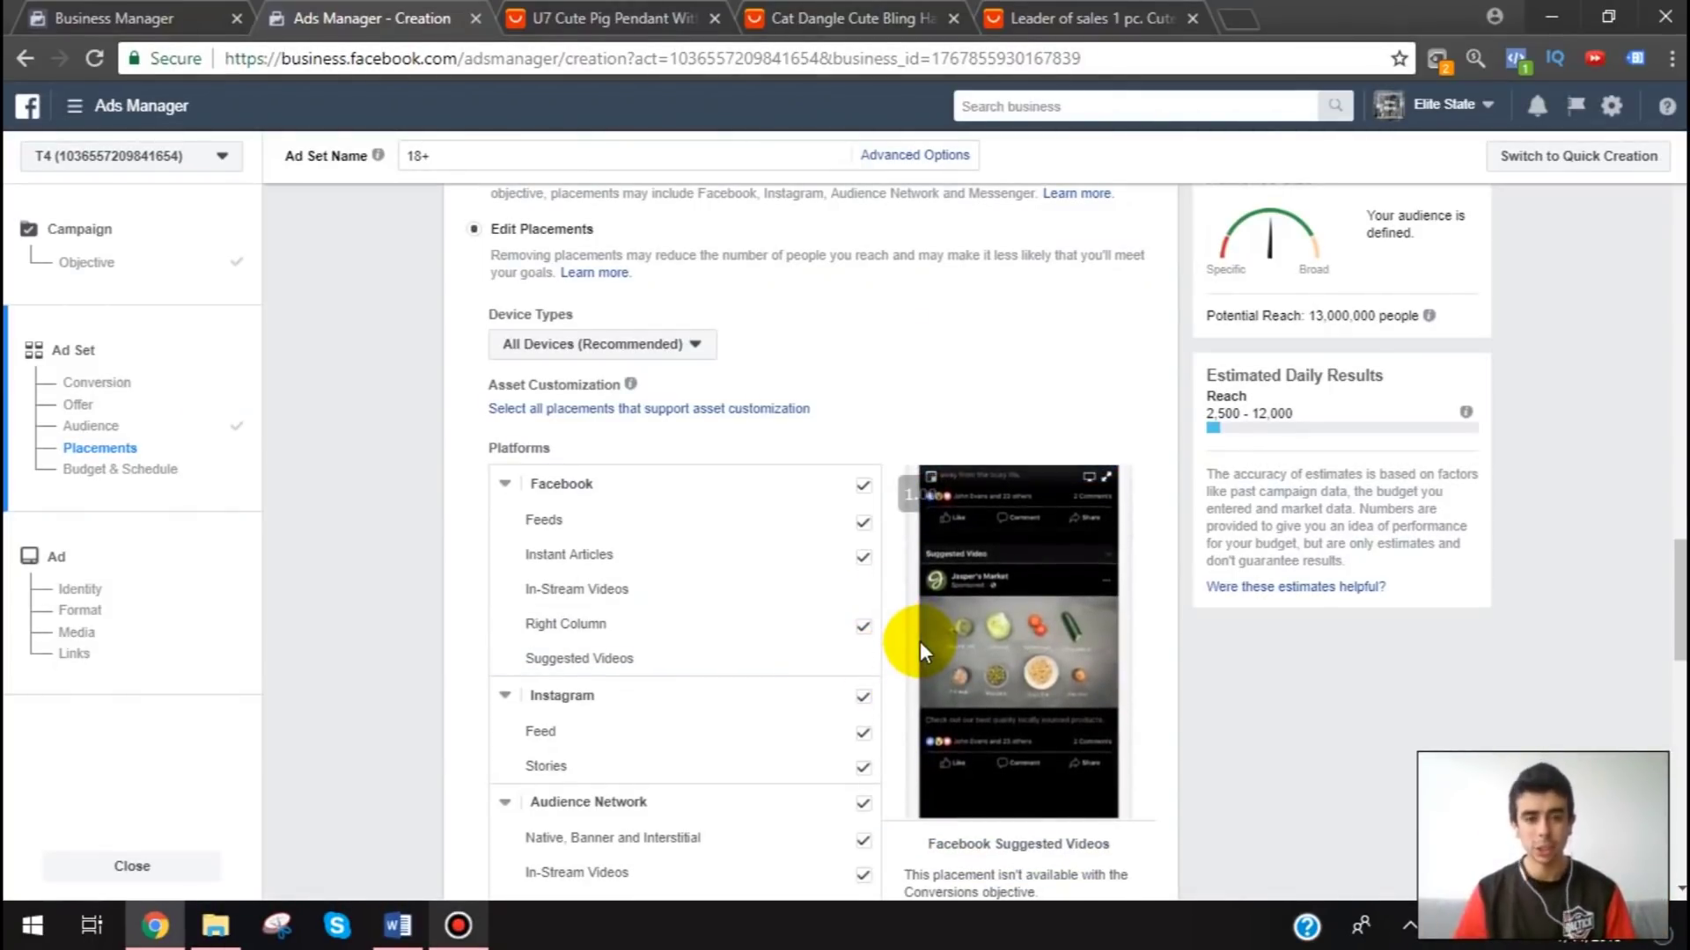
pyautogui.scroll(10, 933, 677)
pyautogui.moveTo(827, 532)
pyautogui.scroll(-7, 924, 458)
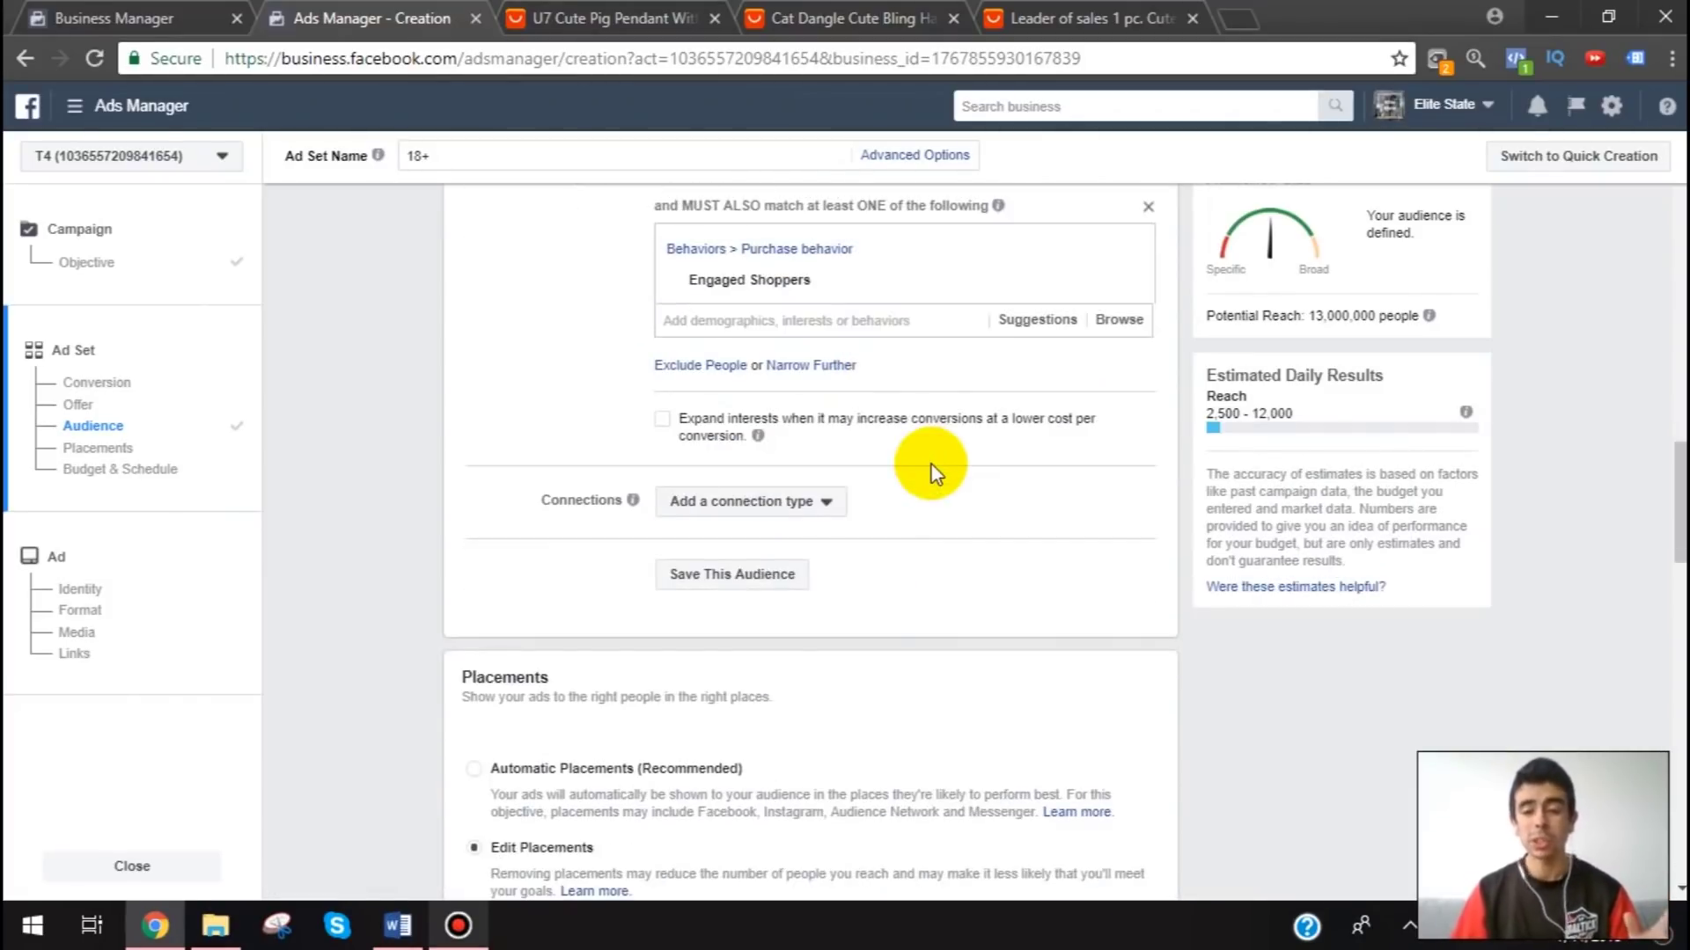
pyautogui.scroll(-4, 948, 475)
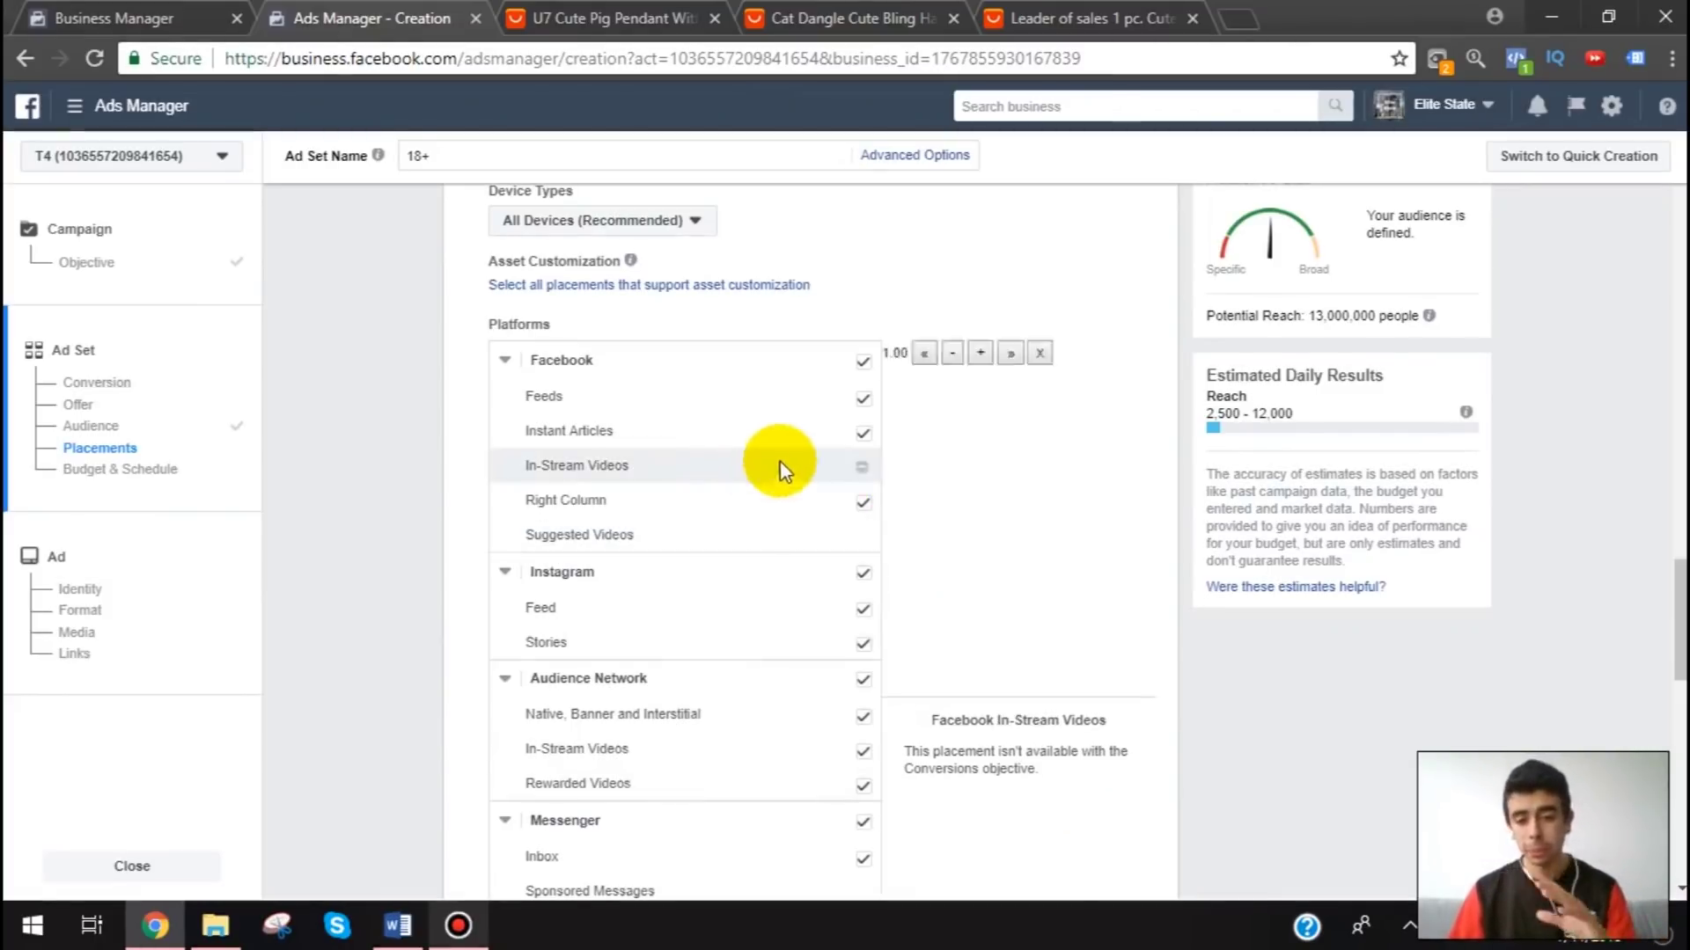
# - Keep only the Facebook and Instagram feeds, removing Instant Articles, Right Column, Instagram Stories, Audience Network and Messenger from the placements
pyautogui.click(865, 505)
pyautogui.click(865, 435)
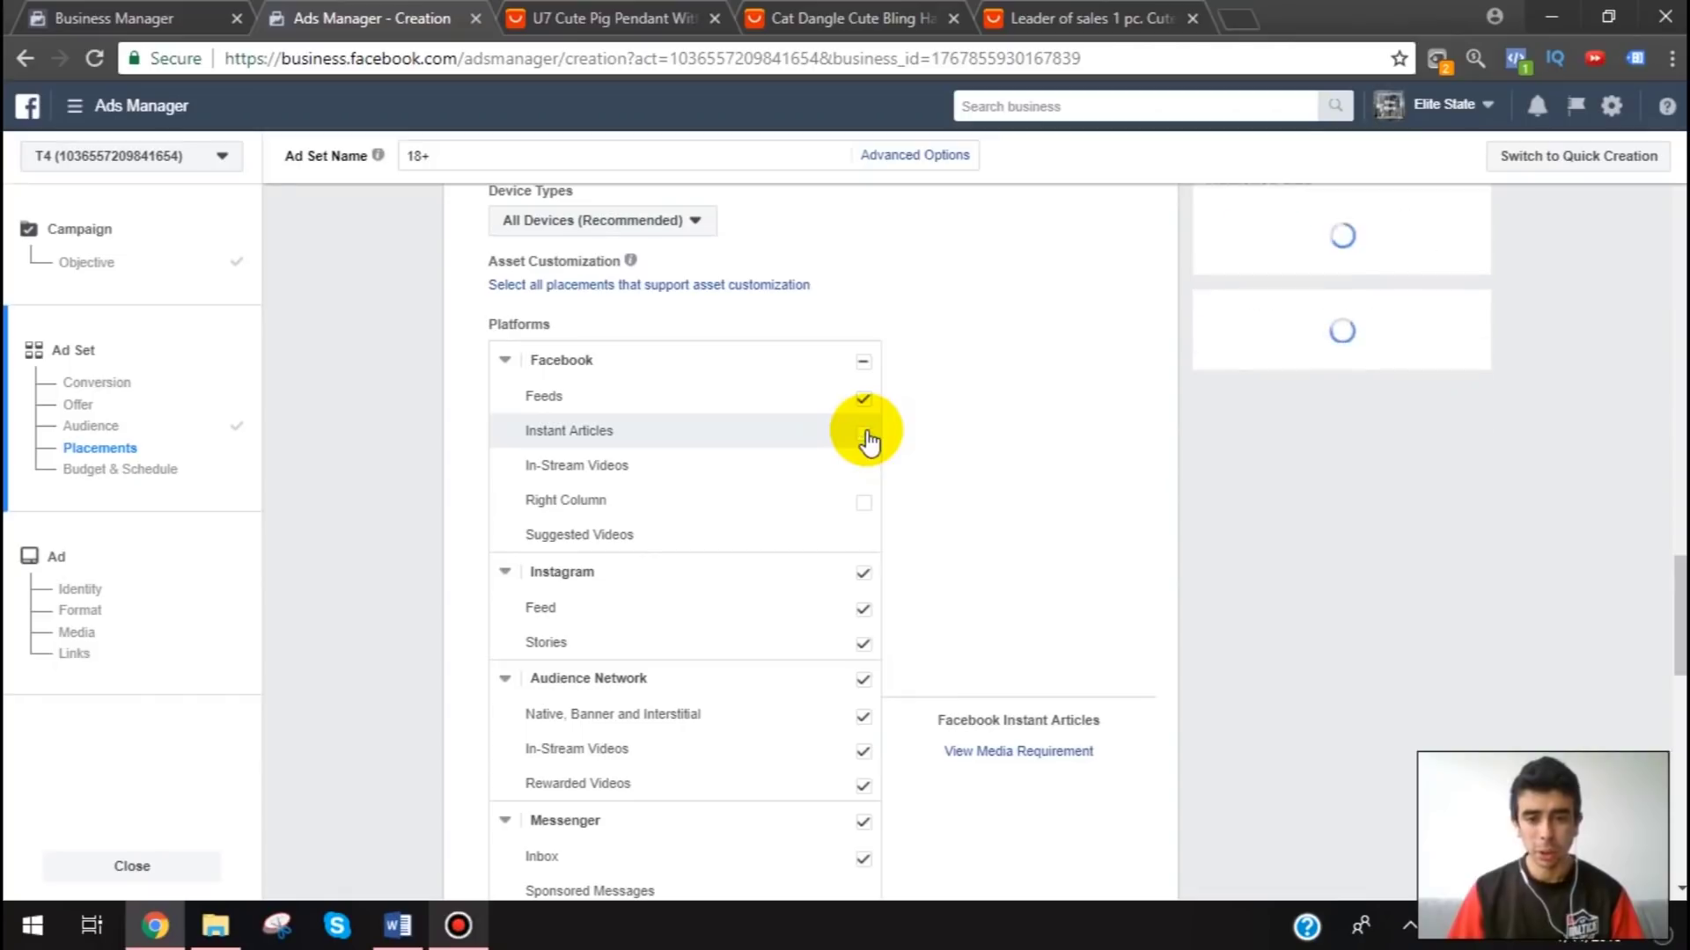
pyautogui.click(864, 643)
pyautogui.scroll(-1, 845, 616)
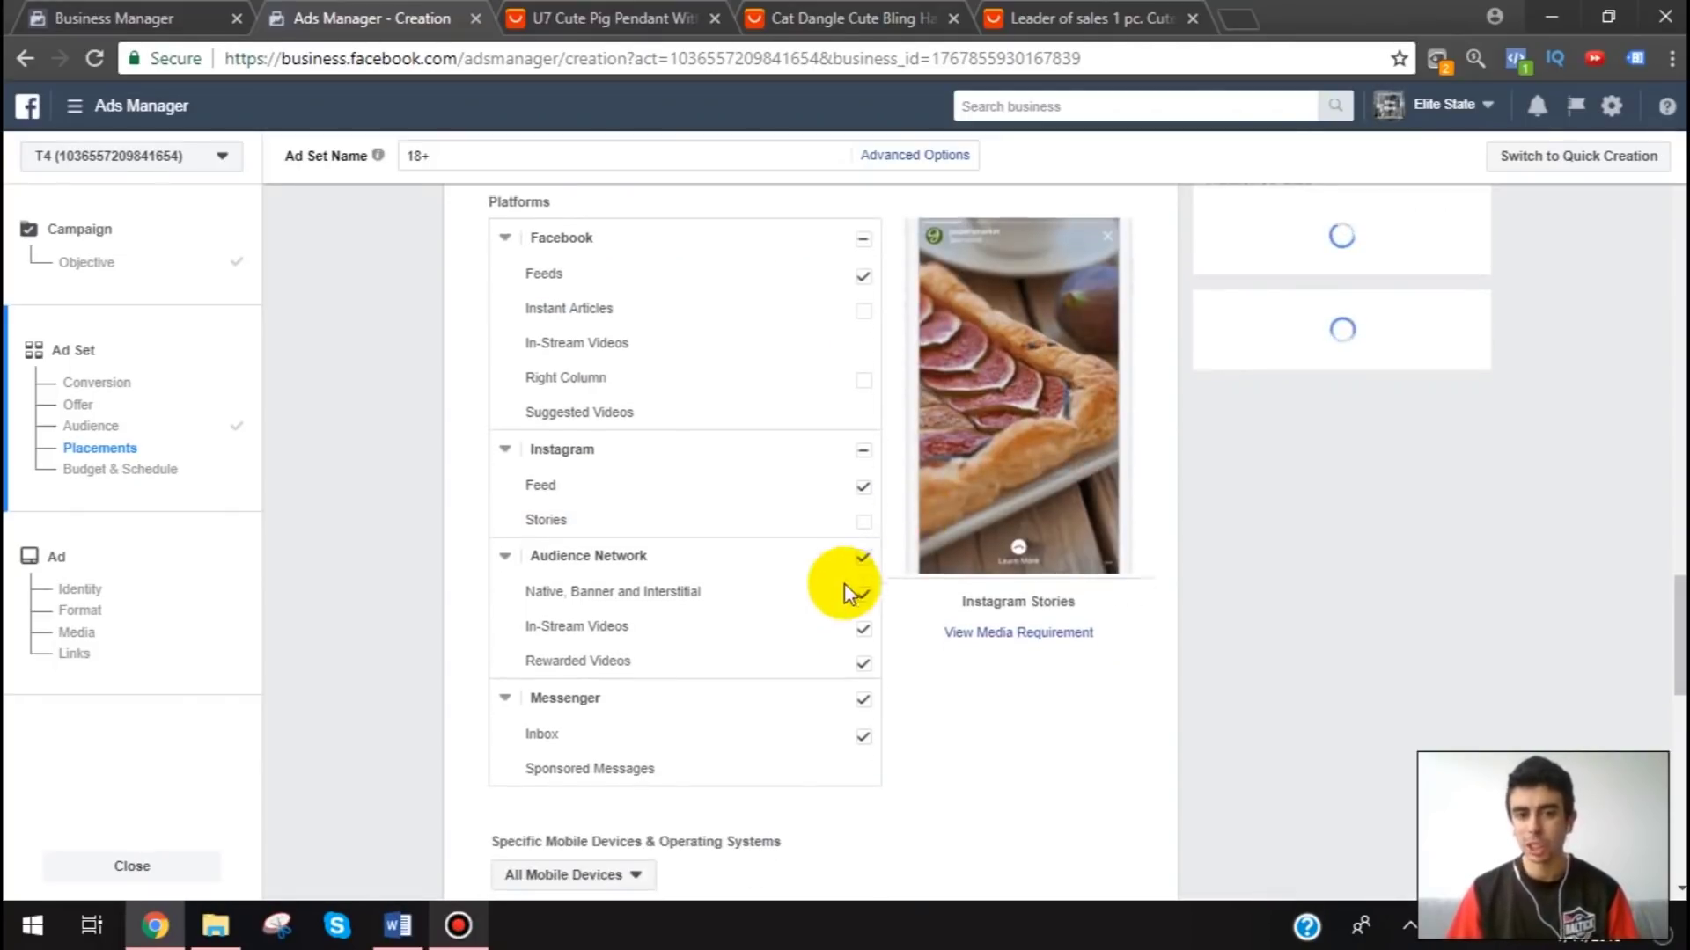
pyautogui.click(863, 593)
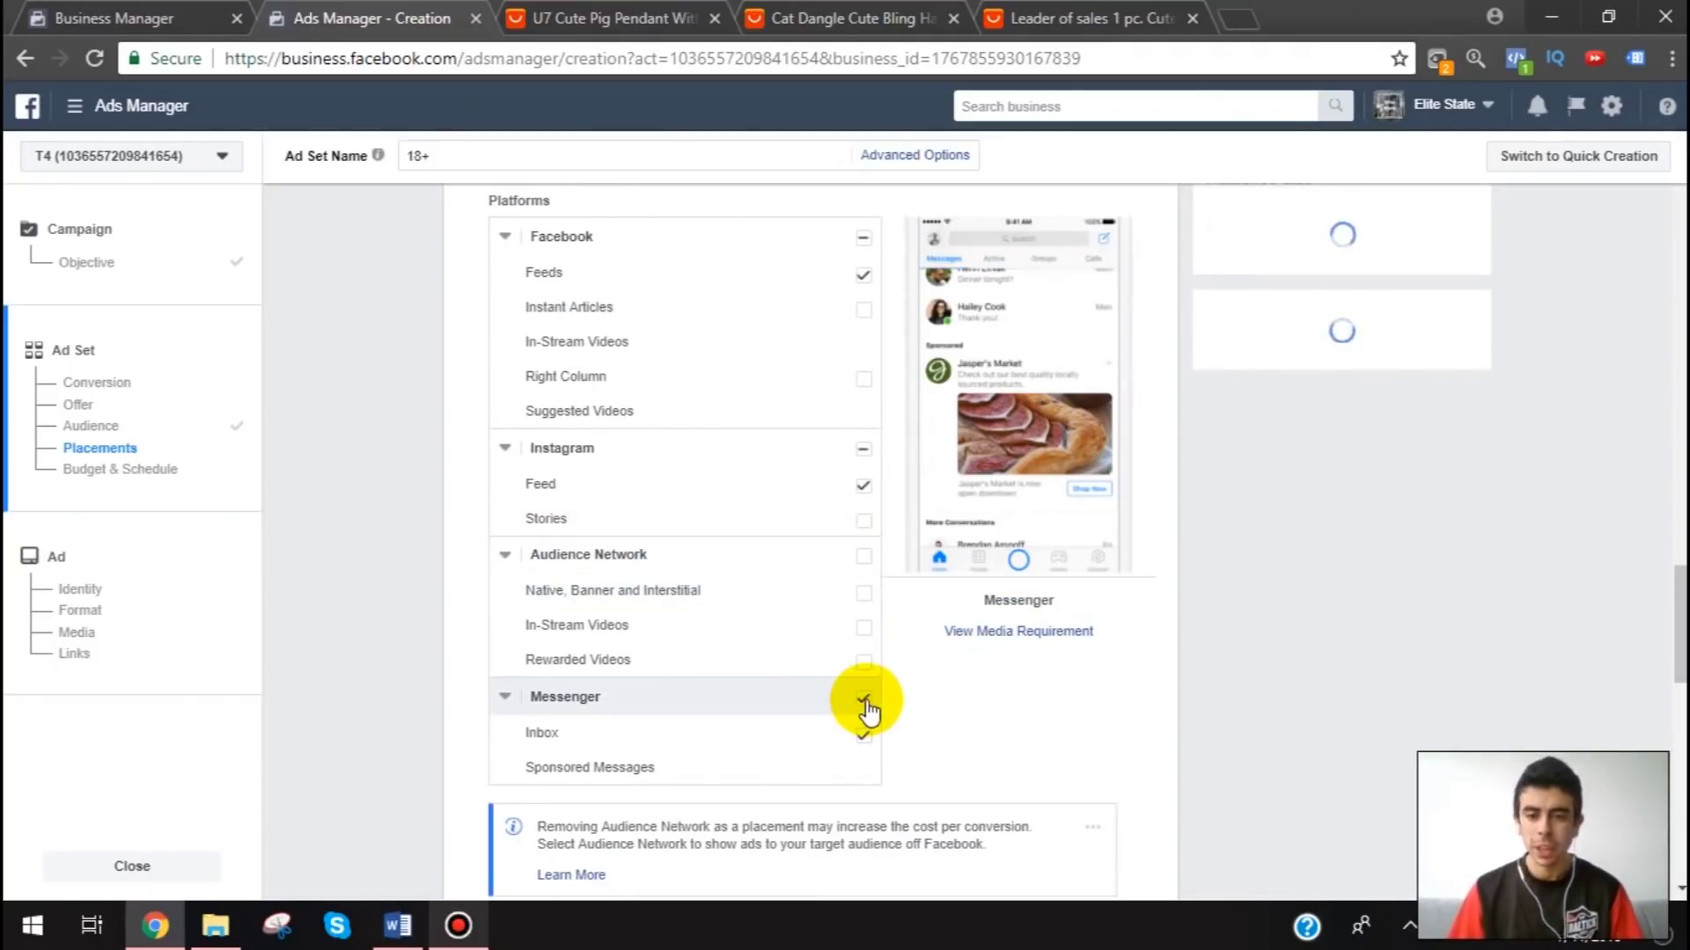
pyautogui.click(866, 699)
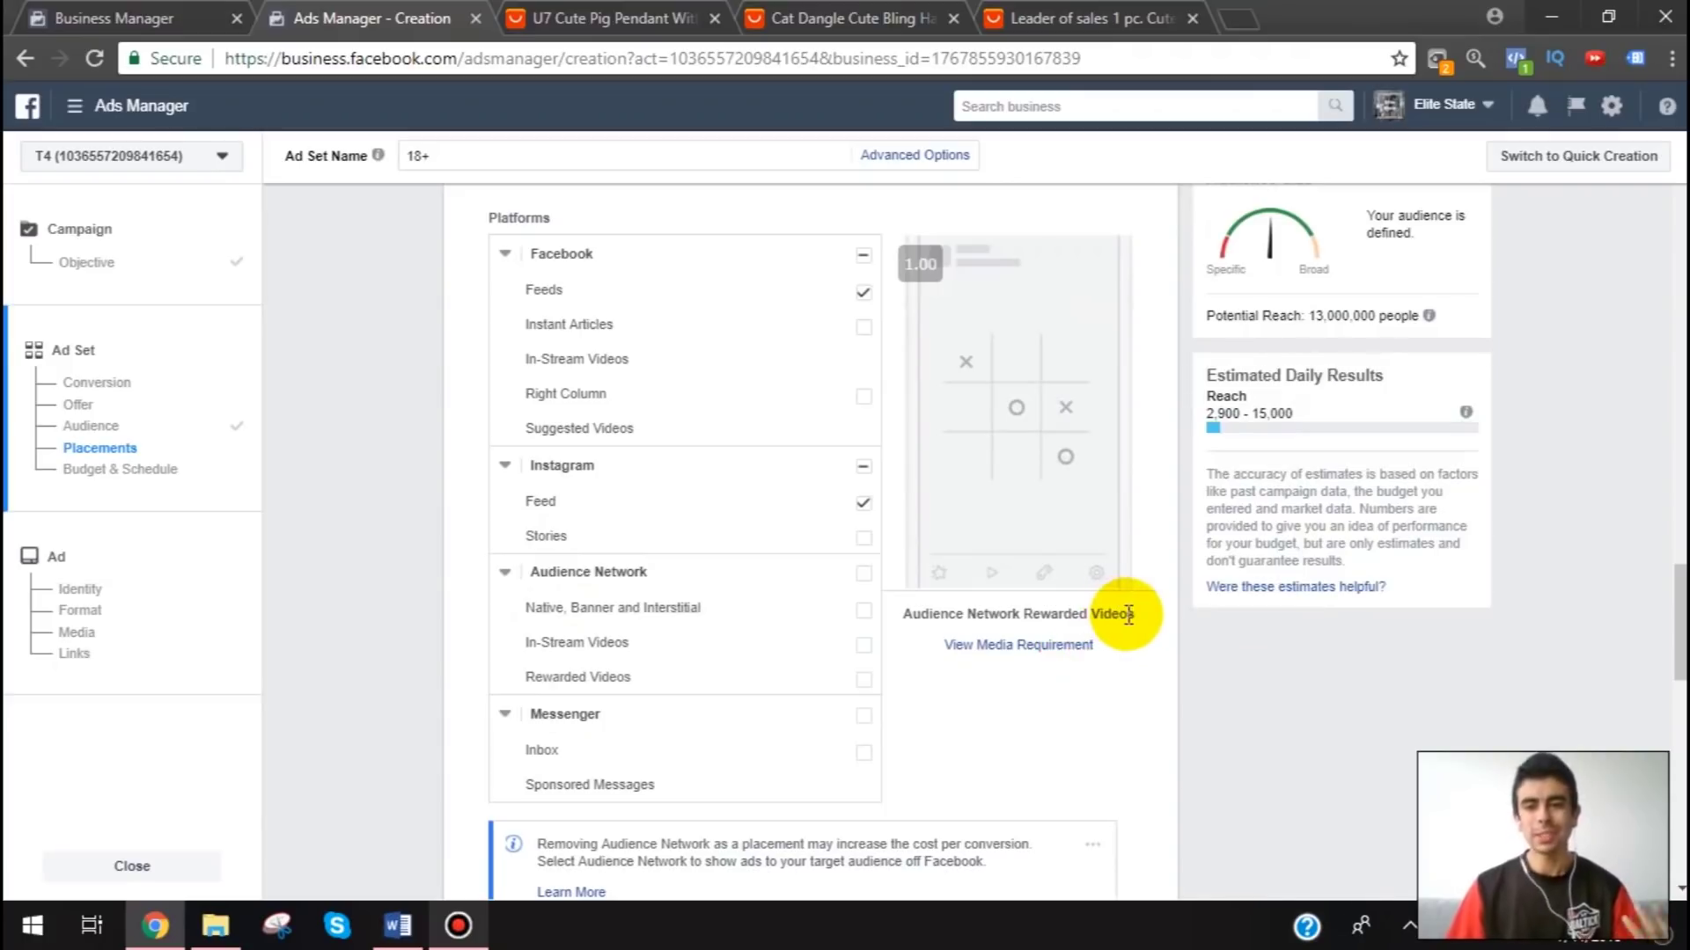
# - Set the ad set's daily budget to $5
pyautogui.scroll(-4, 1131, 605)
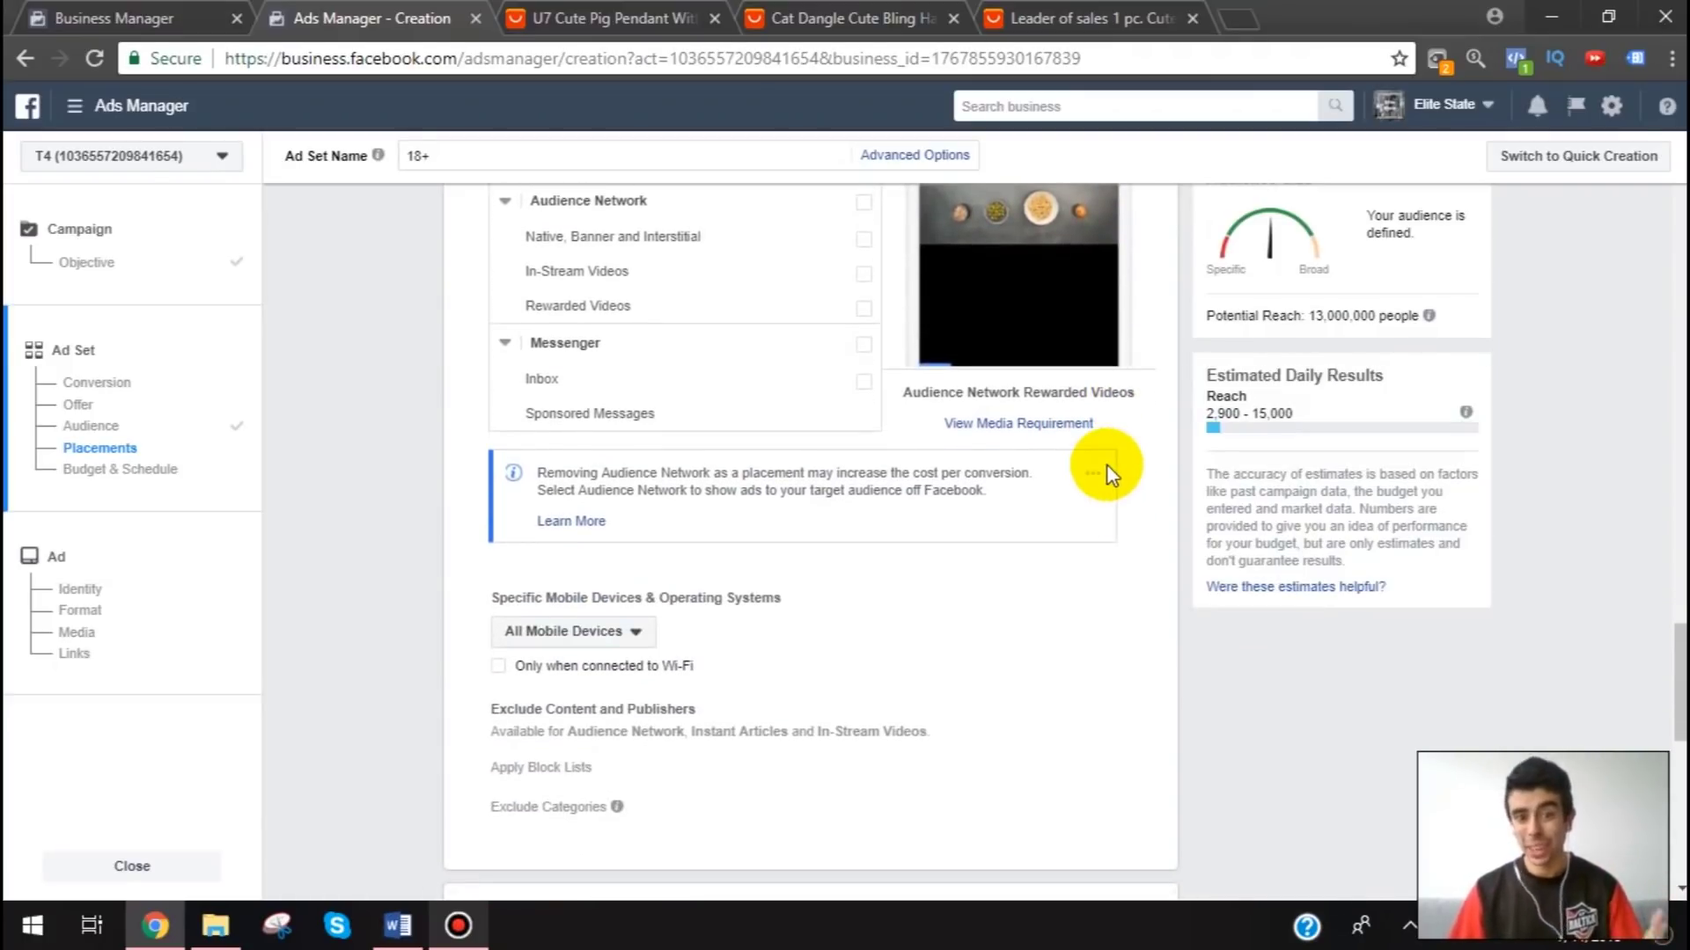
pyautogui.scroll(-7, 1049, 643)
pyautogui.scroll(12, 1052, 641)
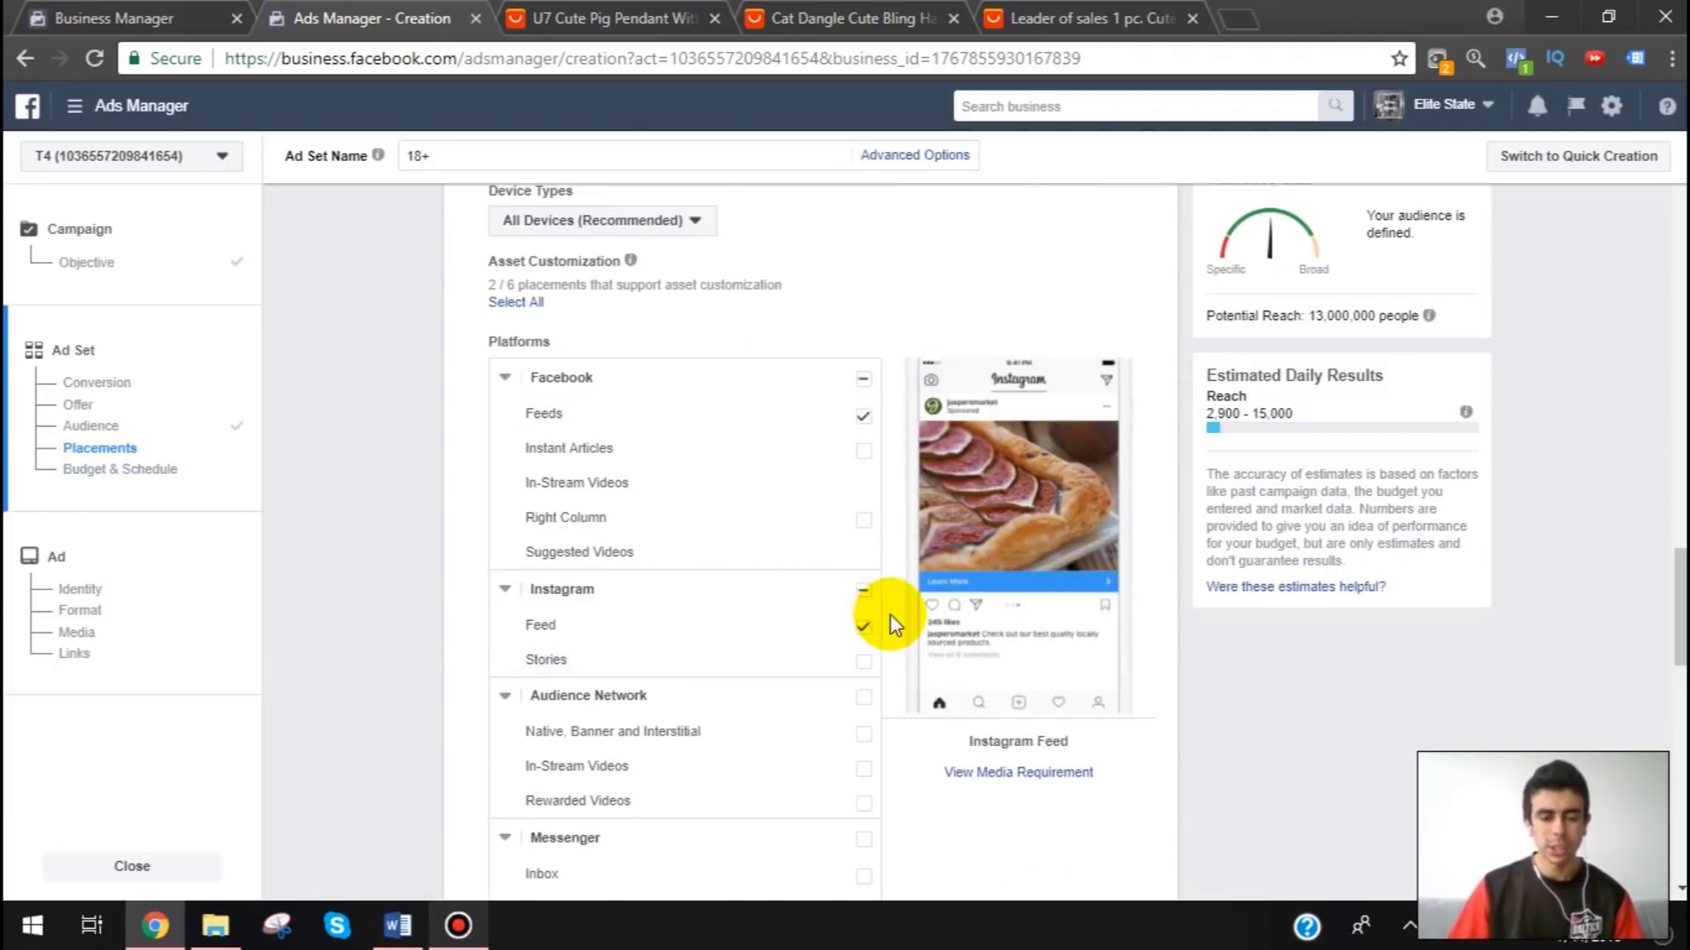
pyautogui.scroll(-5, 891, 620)
pyautogui.scroll(-5, 890, 616)
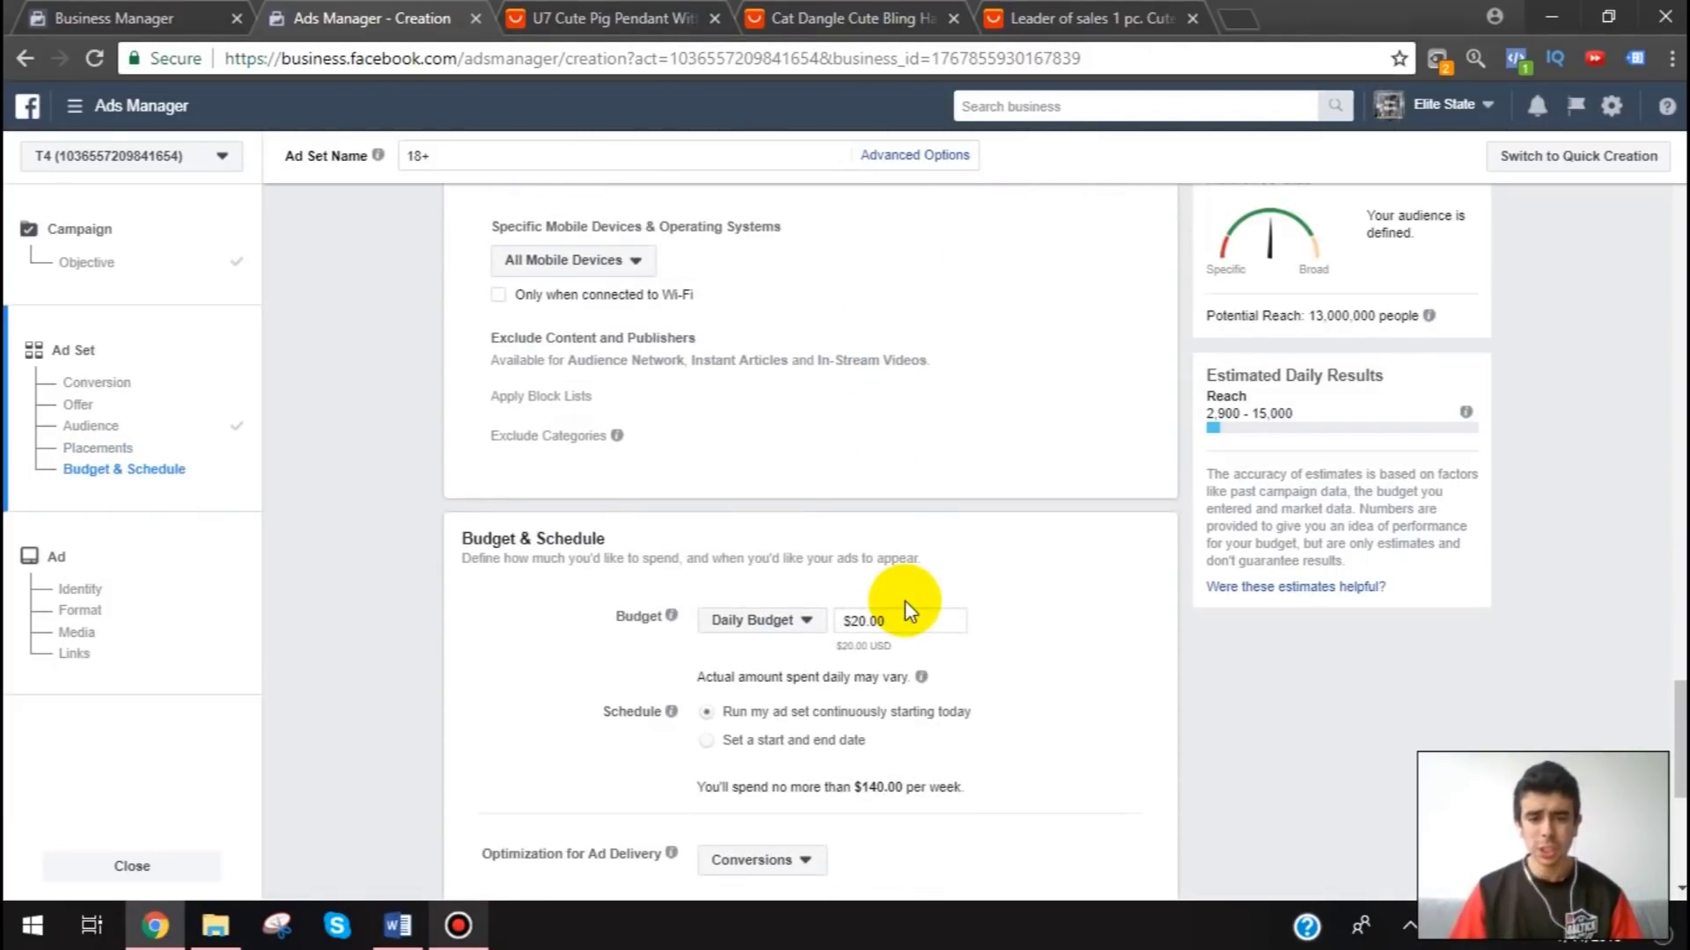
pyautogui.moveTo(909, 616); pyautogui.dragTo(803, 634)
pyautogui.write('5')
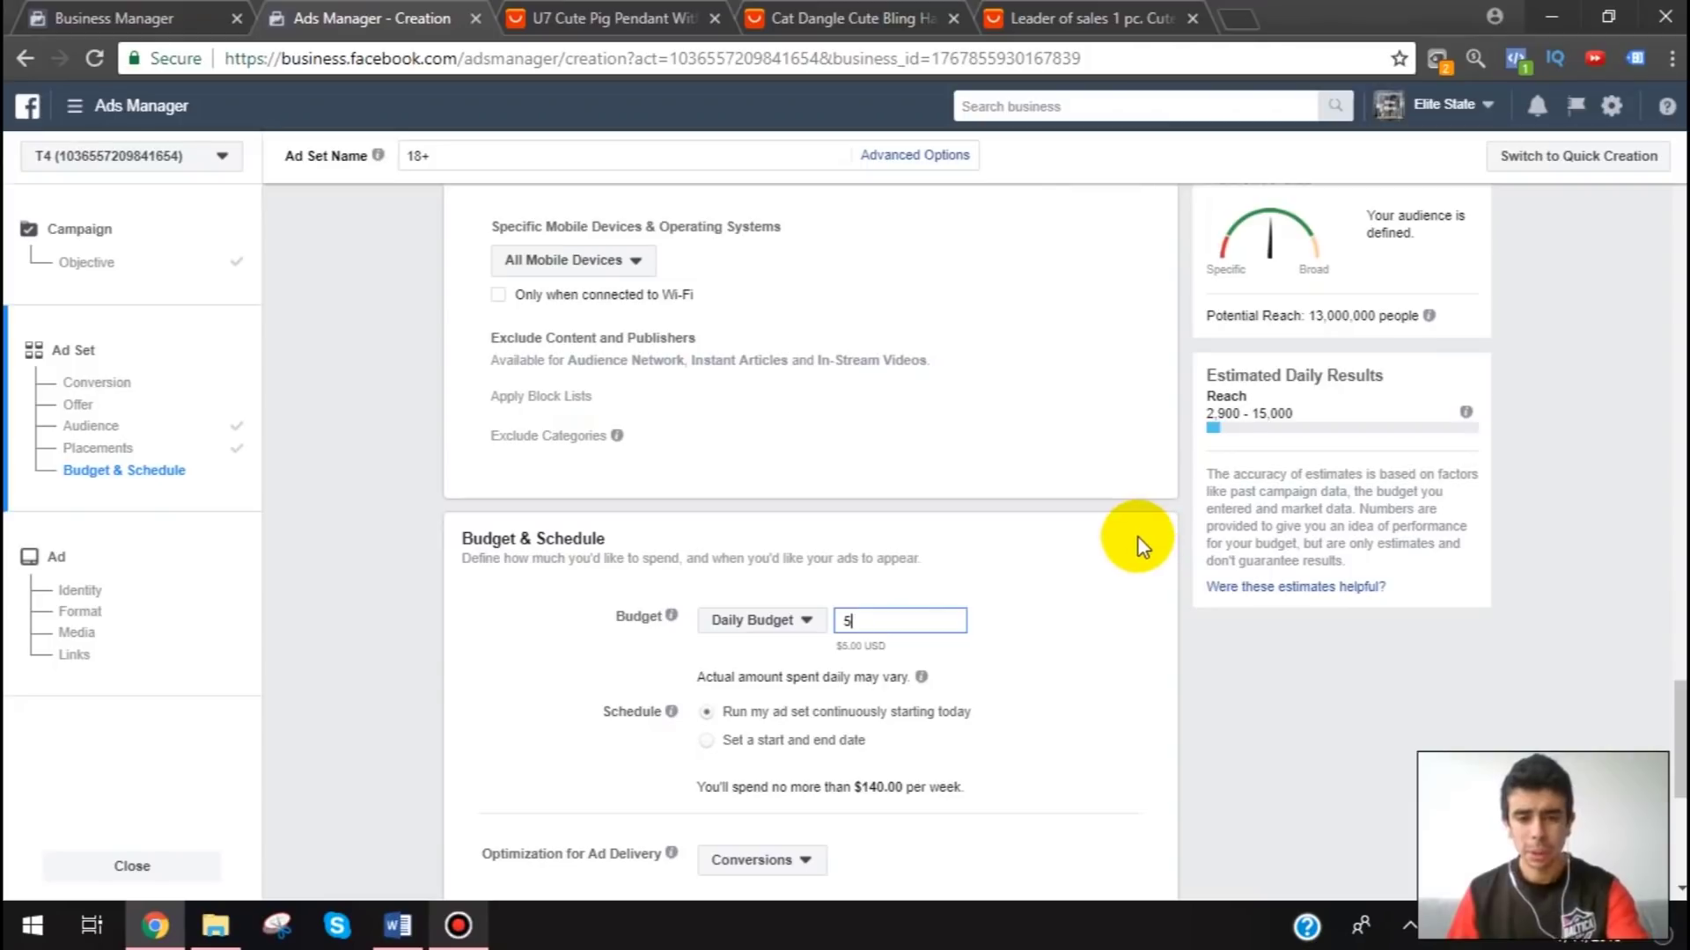
# - Return to the ad set's conversion settings and choose Purchase as the website conversion event
pyautogui.scroll(3, 1117, 541)
pyautogui.scroll(7, 1102, 545)
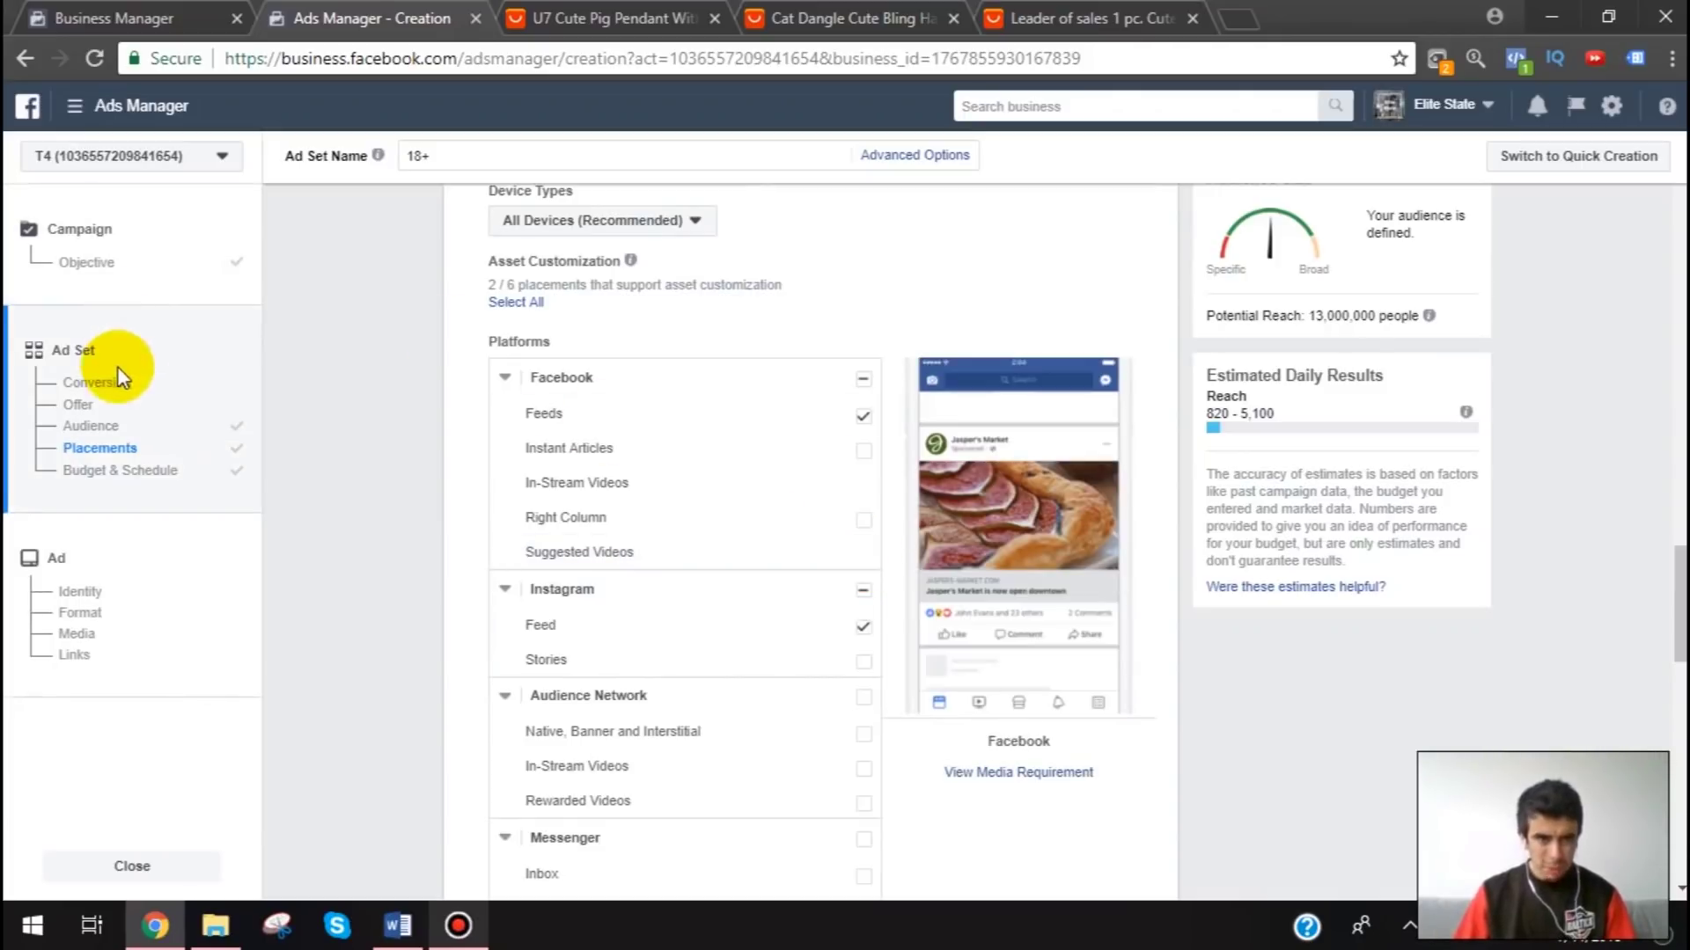
pyautogui.click(103, 261)
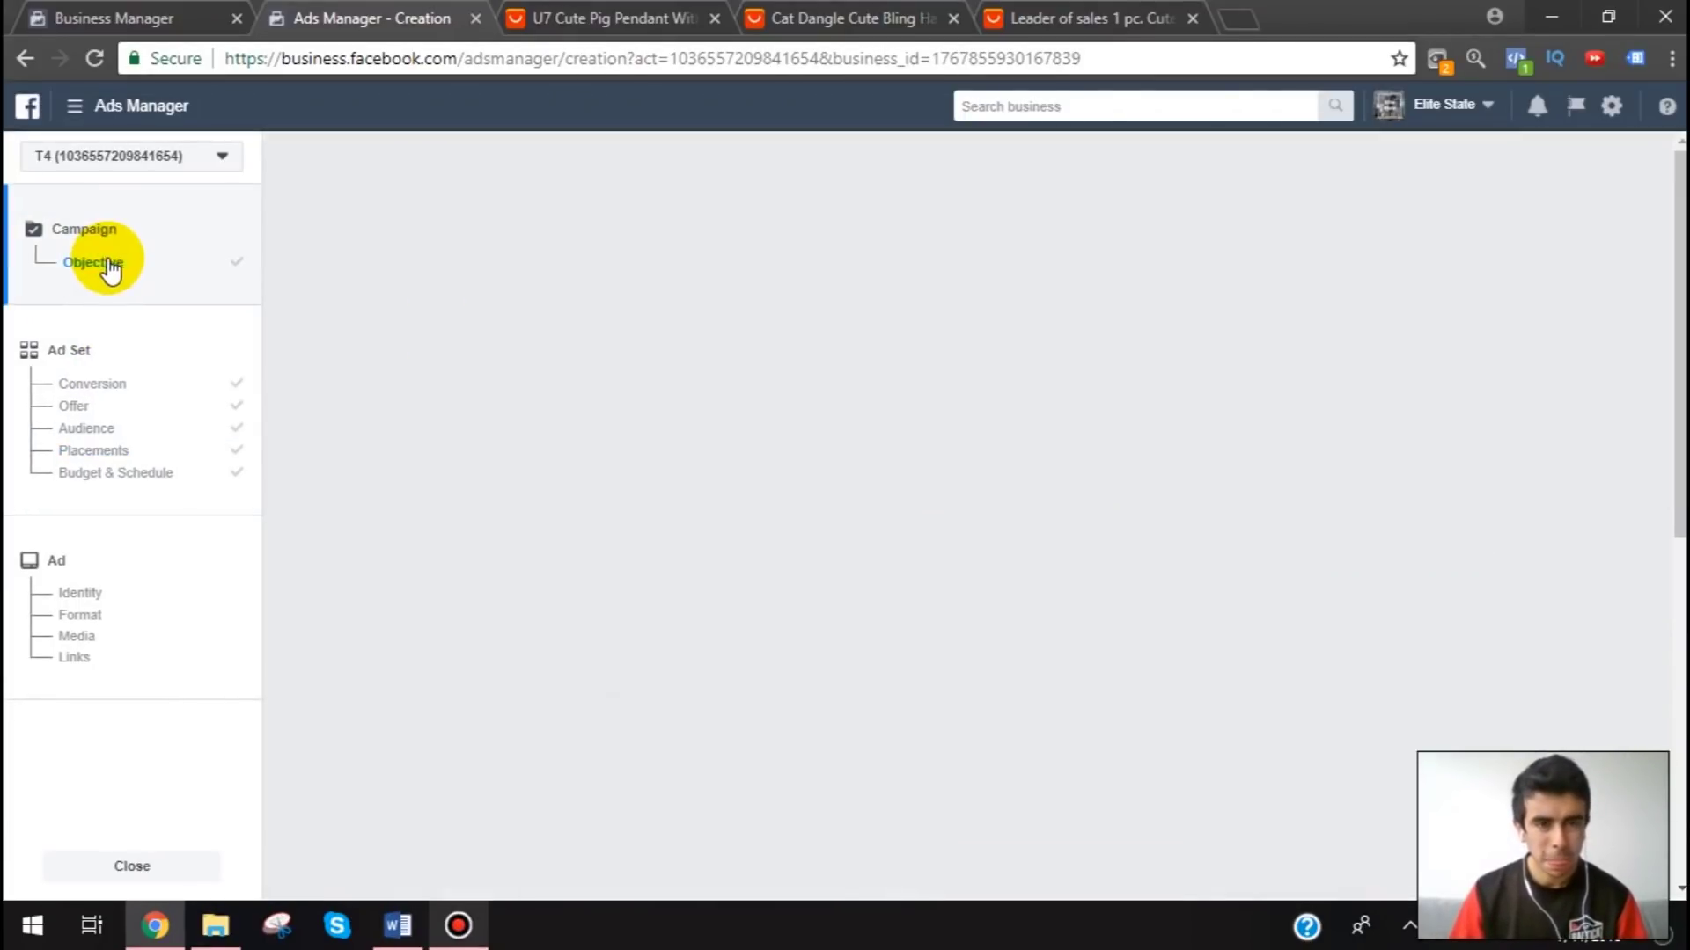
pyautogui.click(143, 427)
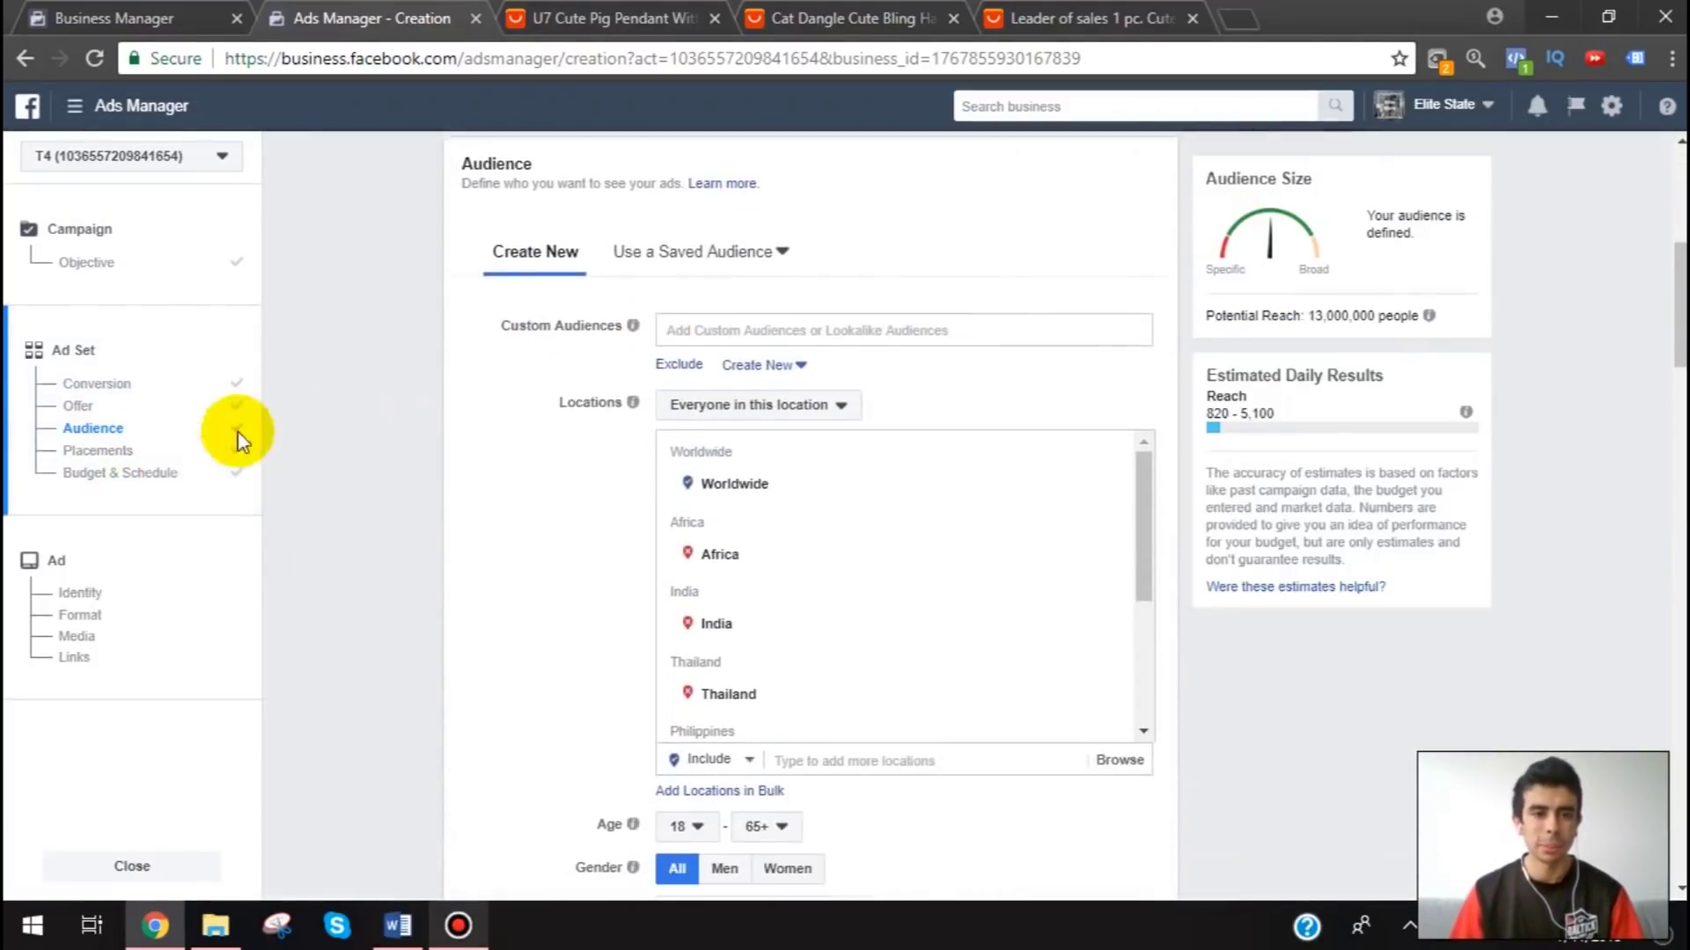
pyautogui.scroll(5, 519, 396)
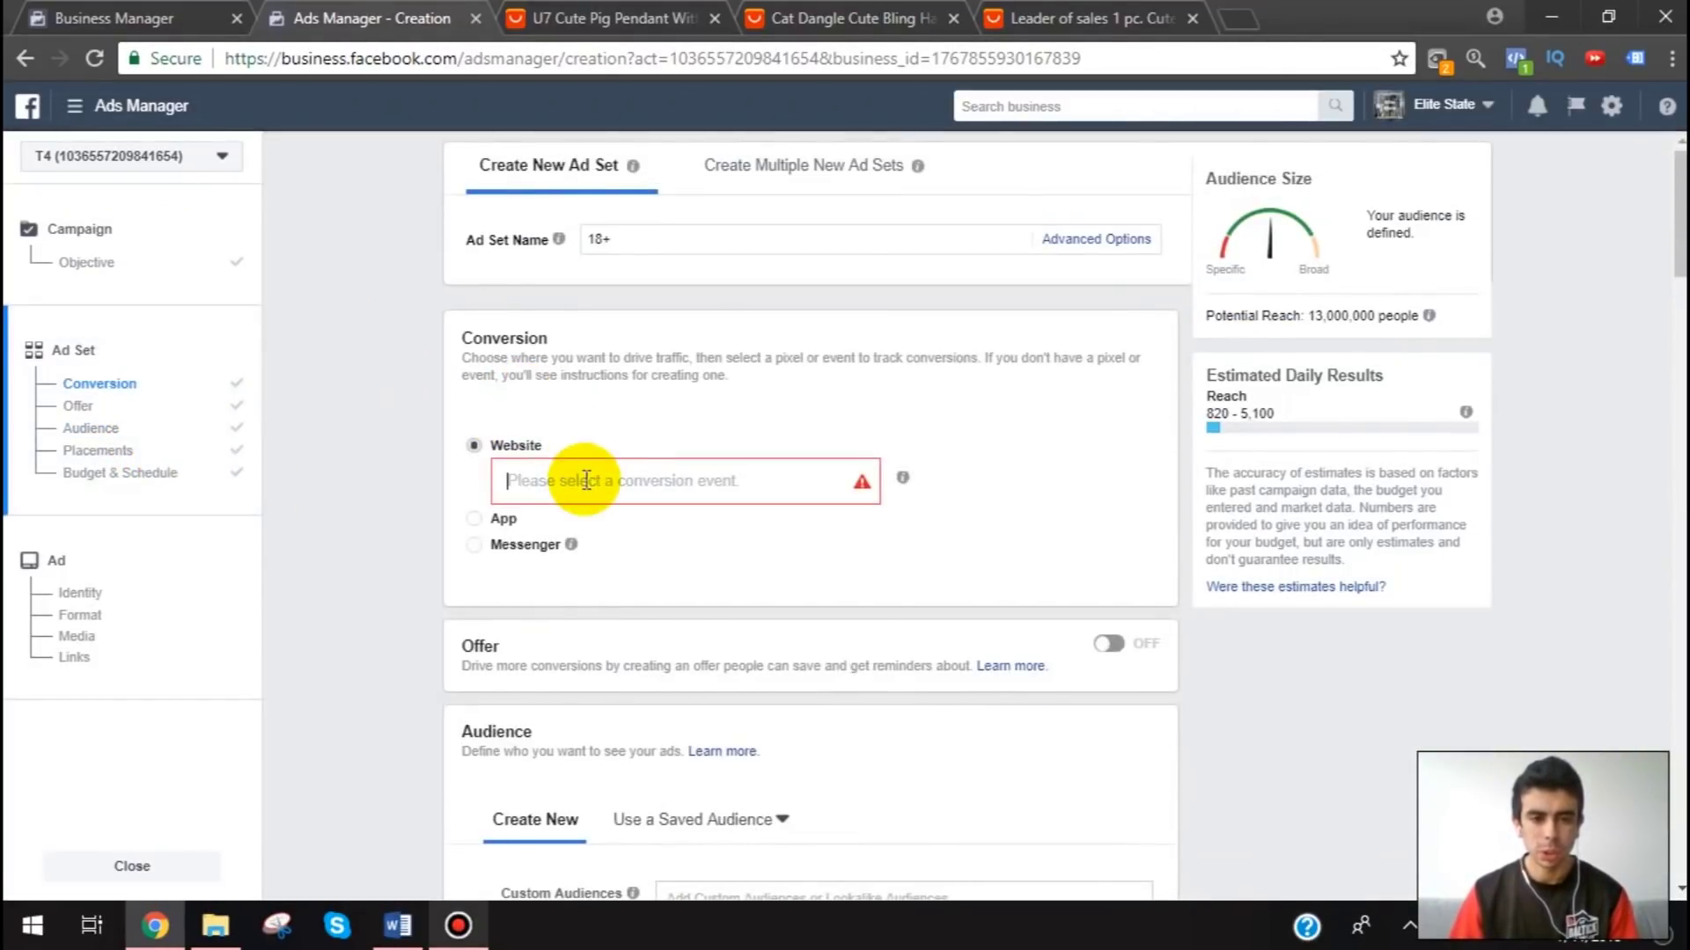
pyautogui.click(632, 481)
pyautogui.scroll(-1, 651, 572)
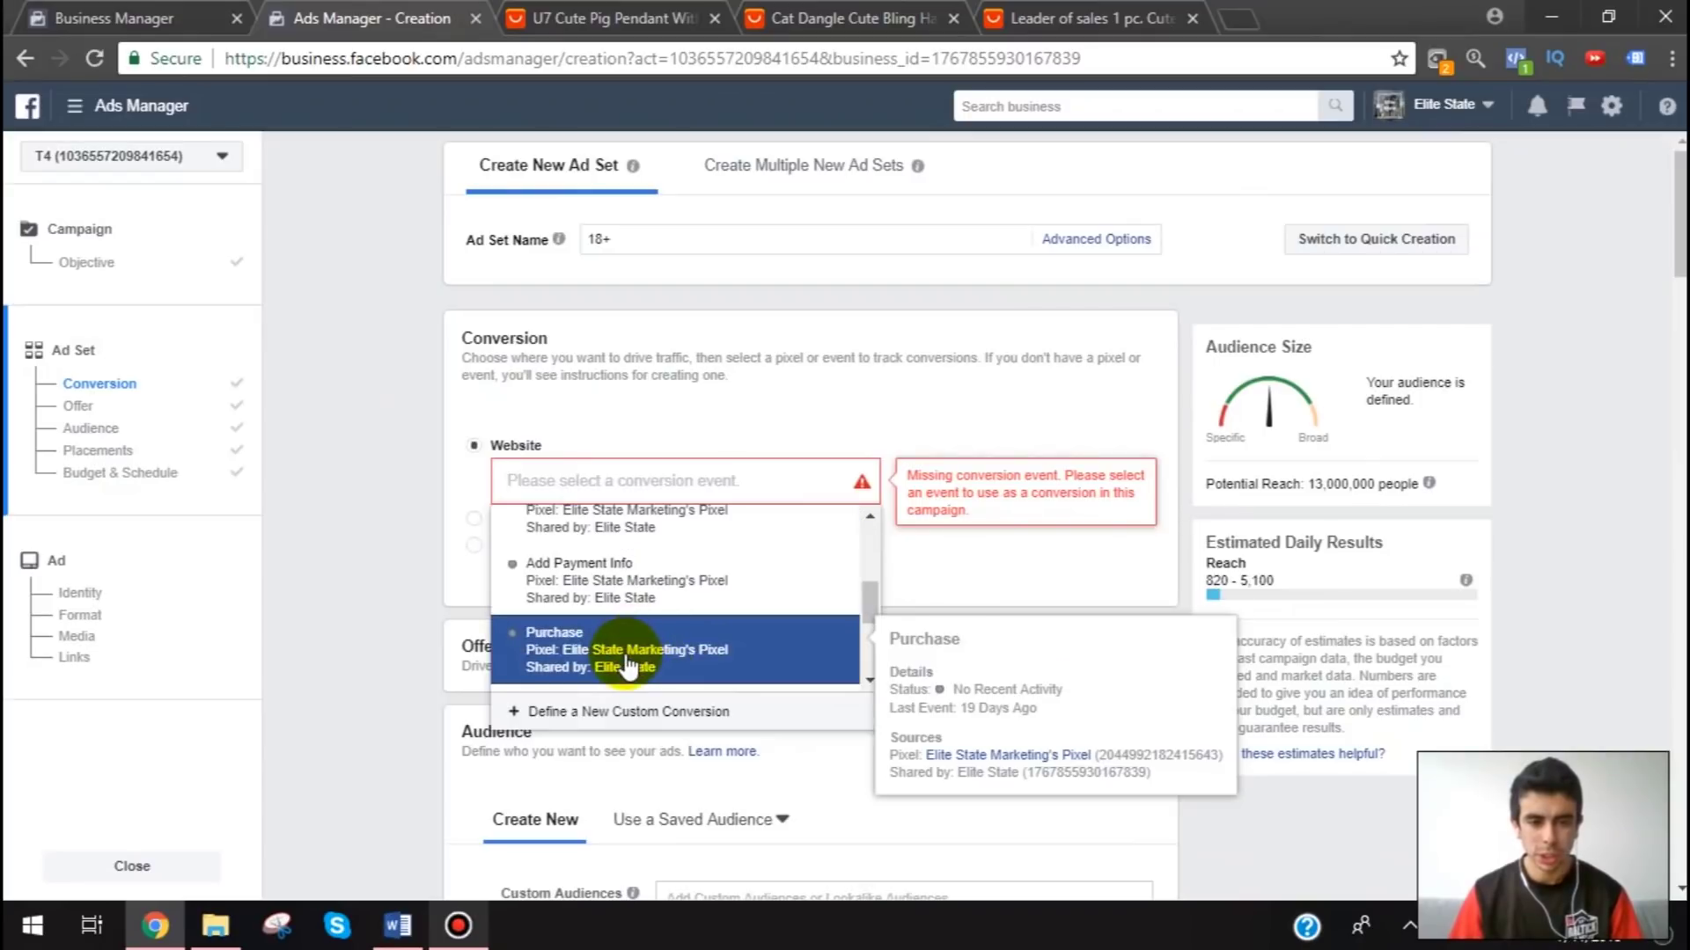
pyautogui.click(626, 664)
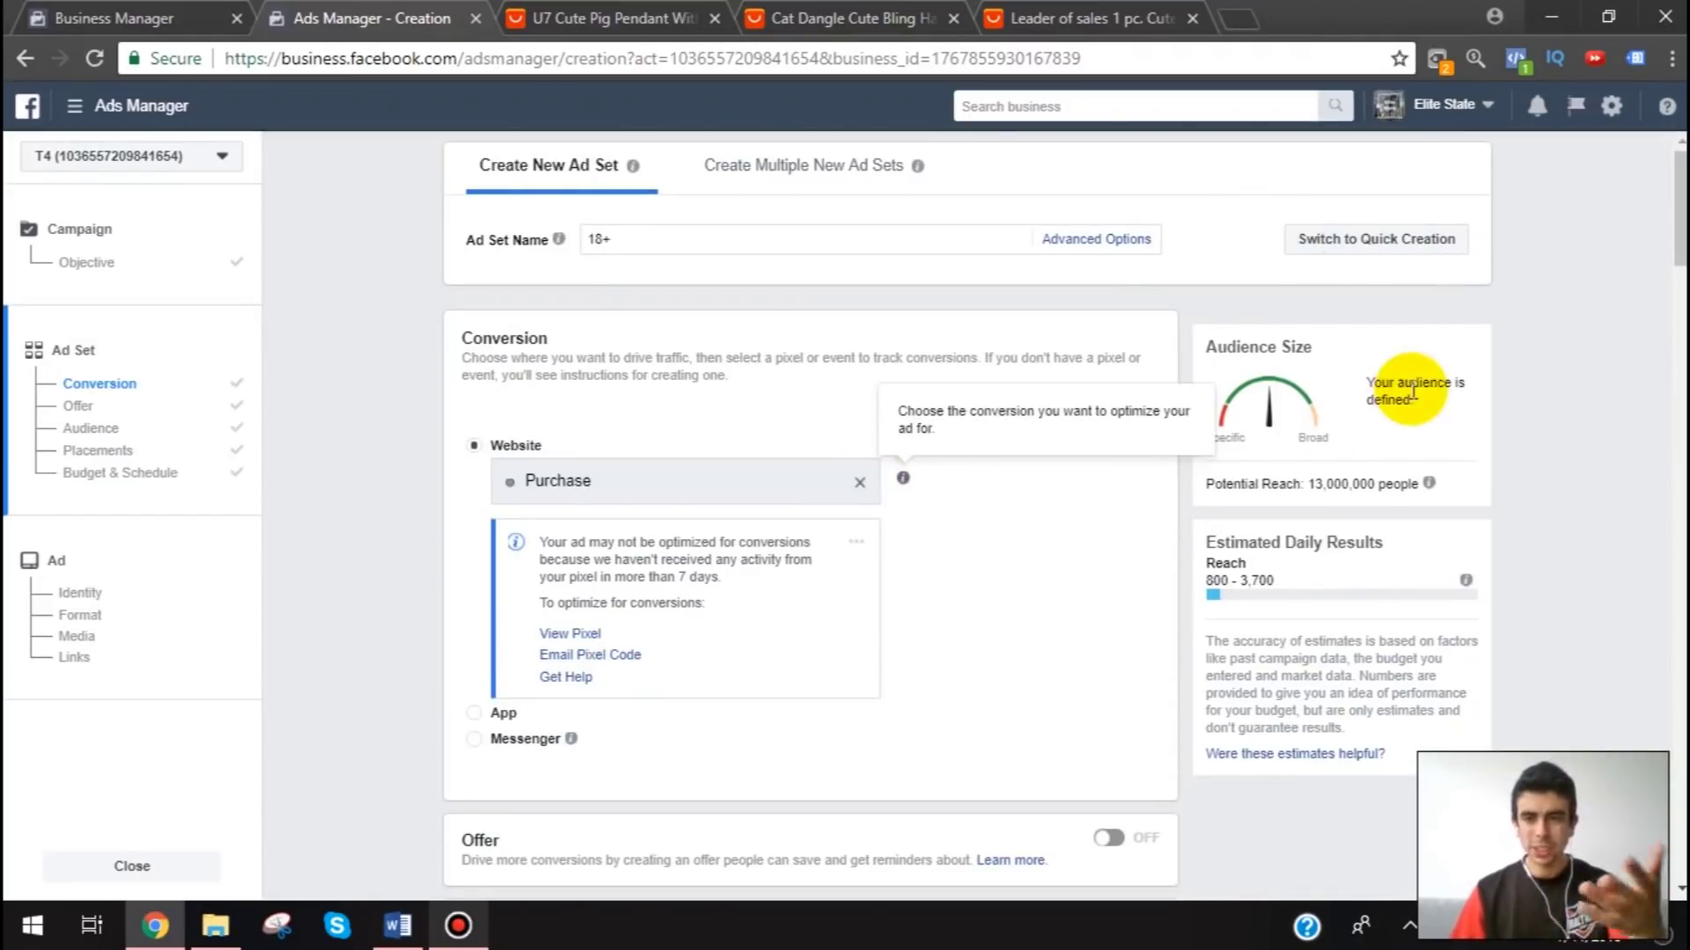
# - Review the ad set's conversion, audience, placement and budget settings, including the conversion window options and bid strategy
pyautogui.scroll(-10, 1134, 515)
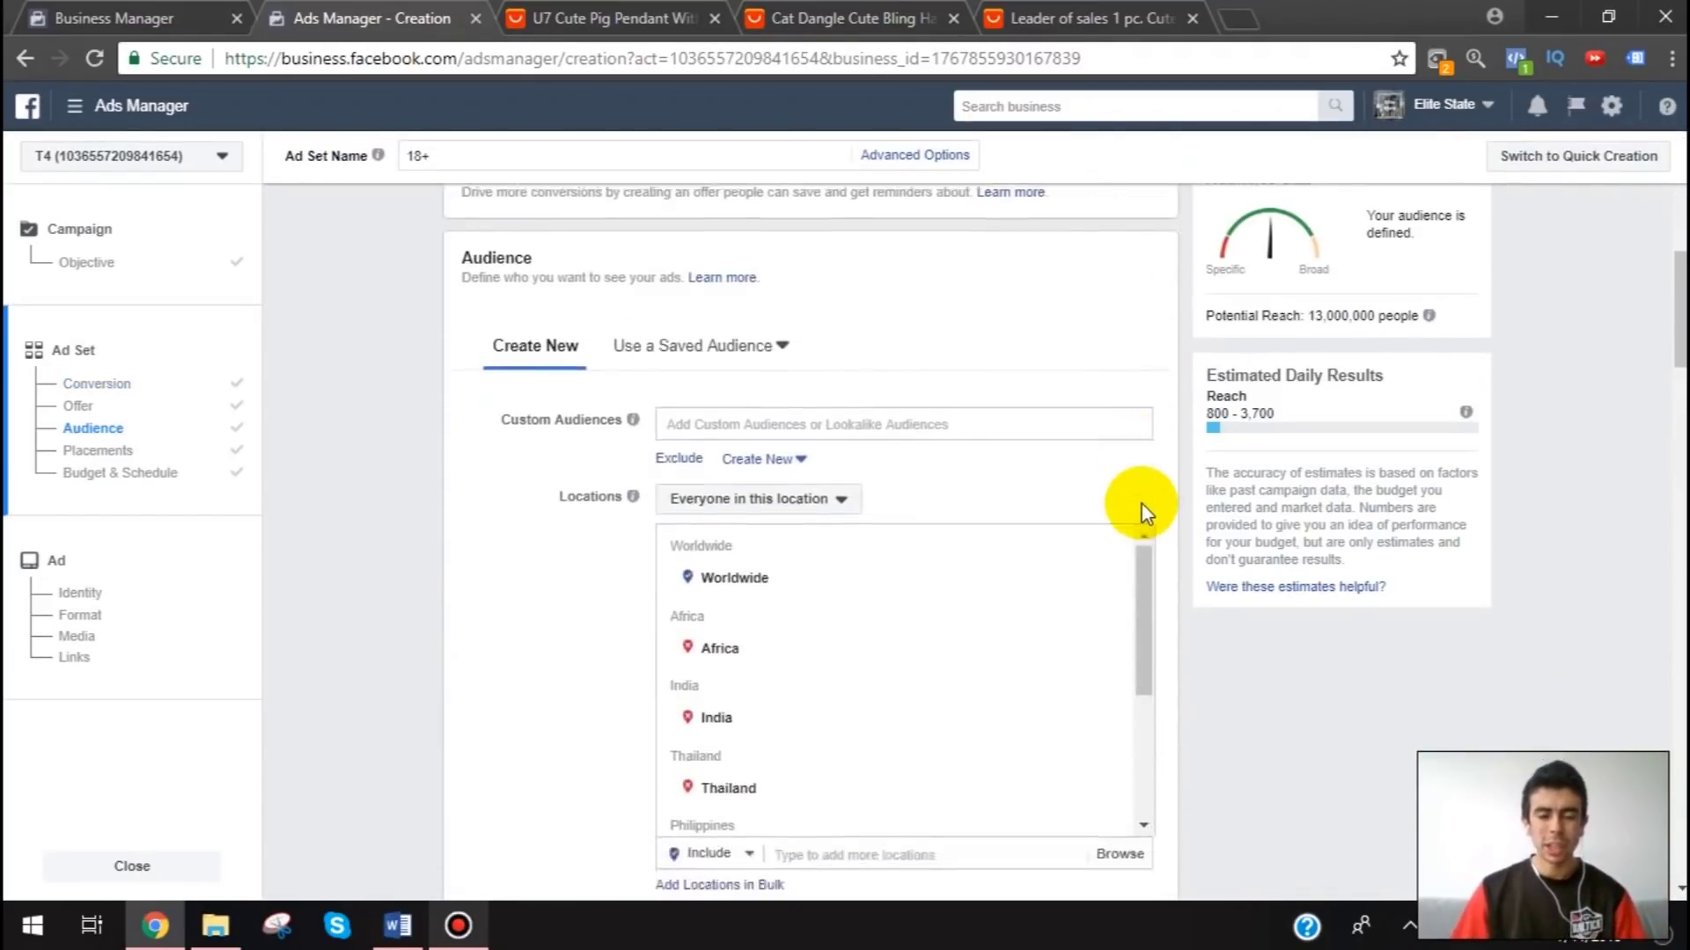
pyautogui.scroll(-1, 1144, 500)
pyautogui.scroll(10, 1184, 559)
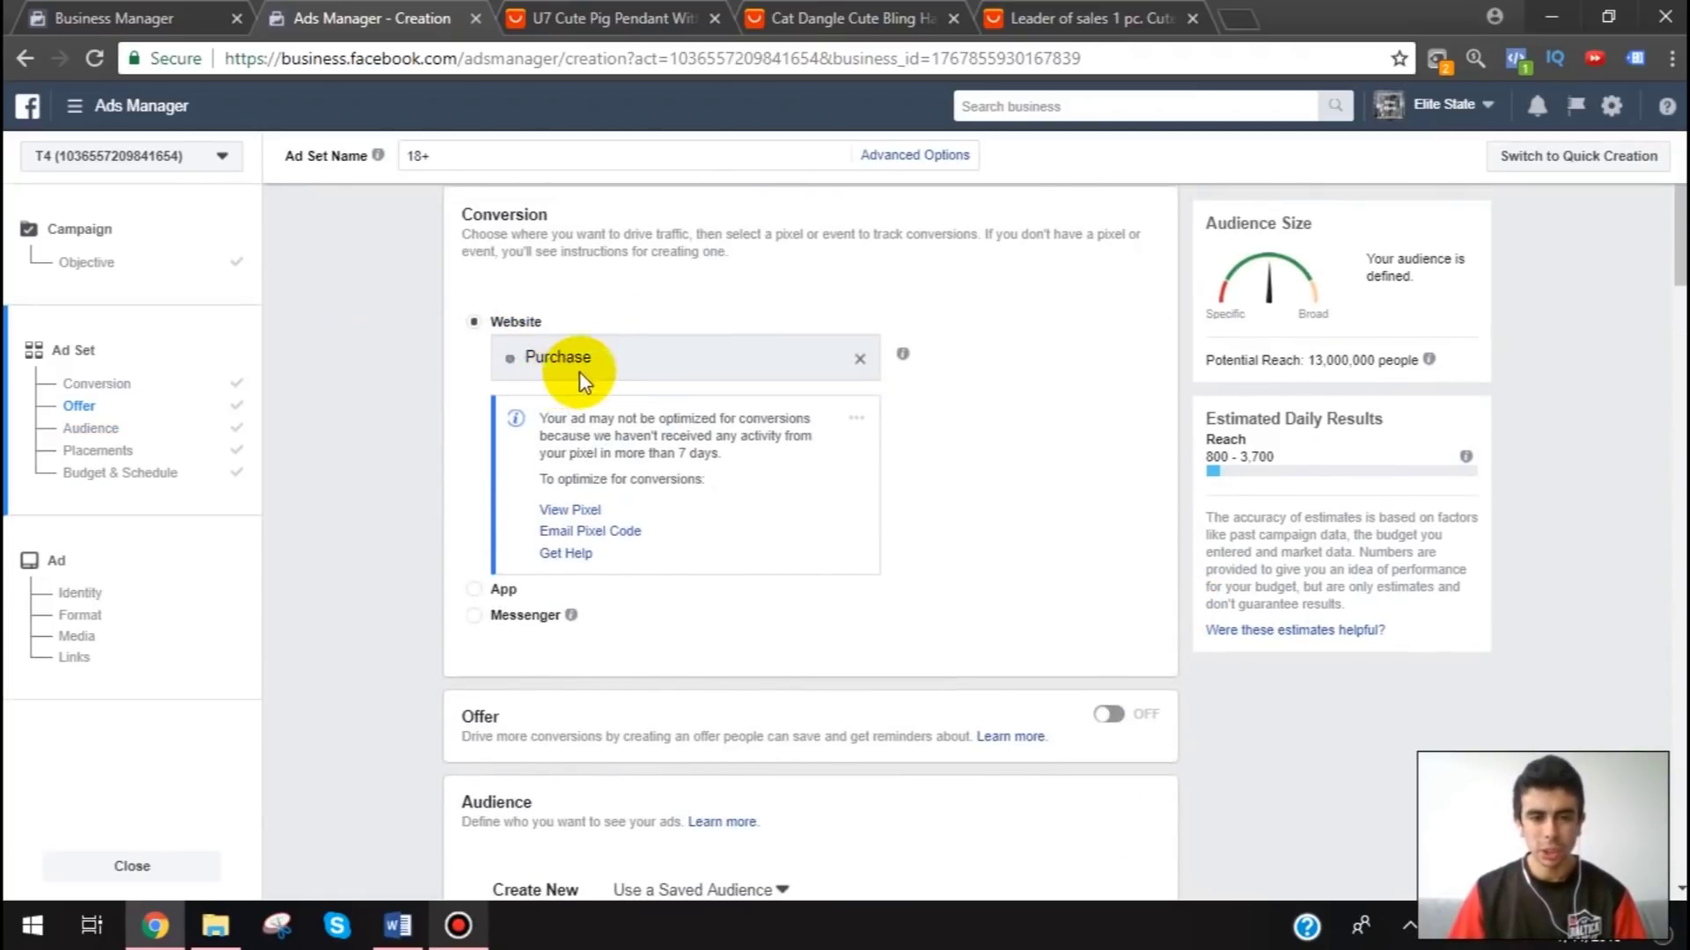
pyautogui.scroll(-5, 1381, 426)
pyautogui.scroll(-8, 1407, 642)
pyautogui.scroll(-15, 1408, 642)
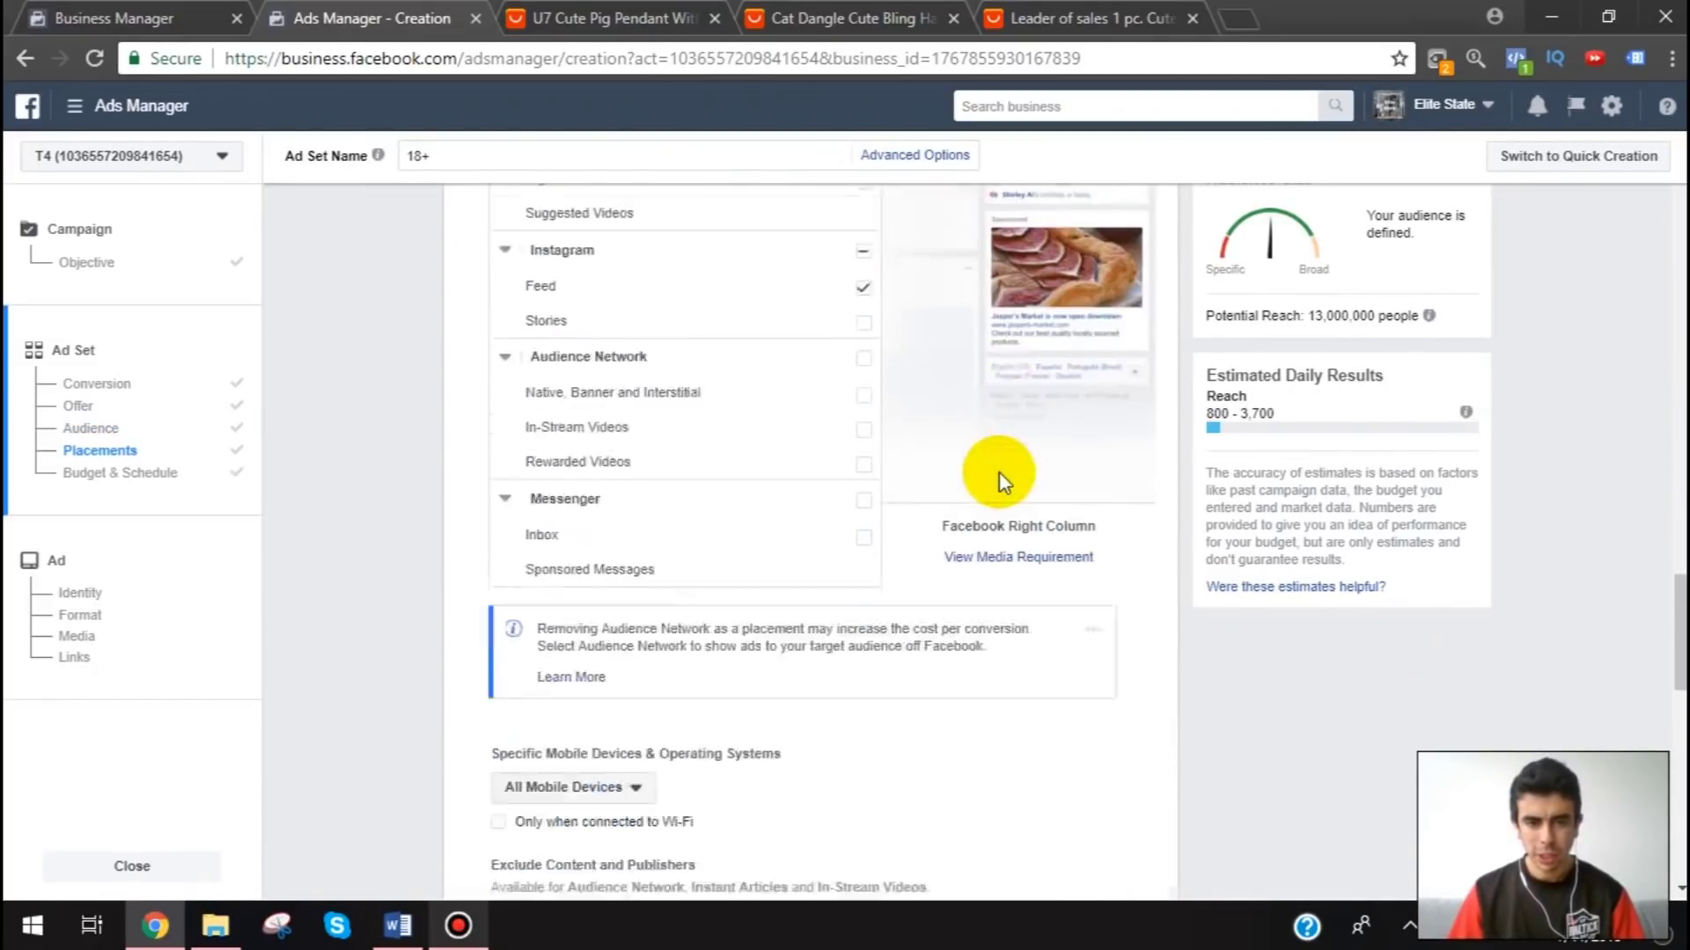
pyautogui.scroll(-7, 1006, 470)
pyautogui.scroll(-1, 880, 532)
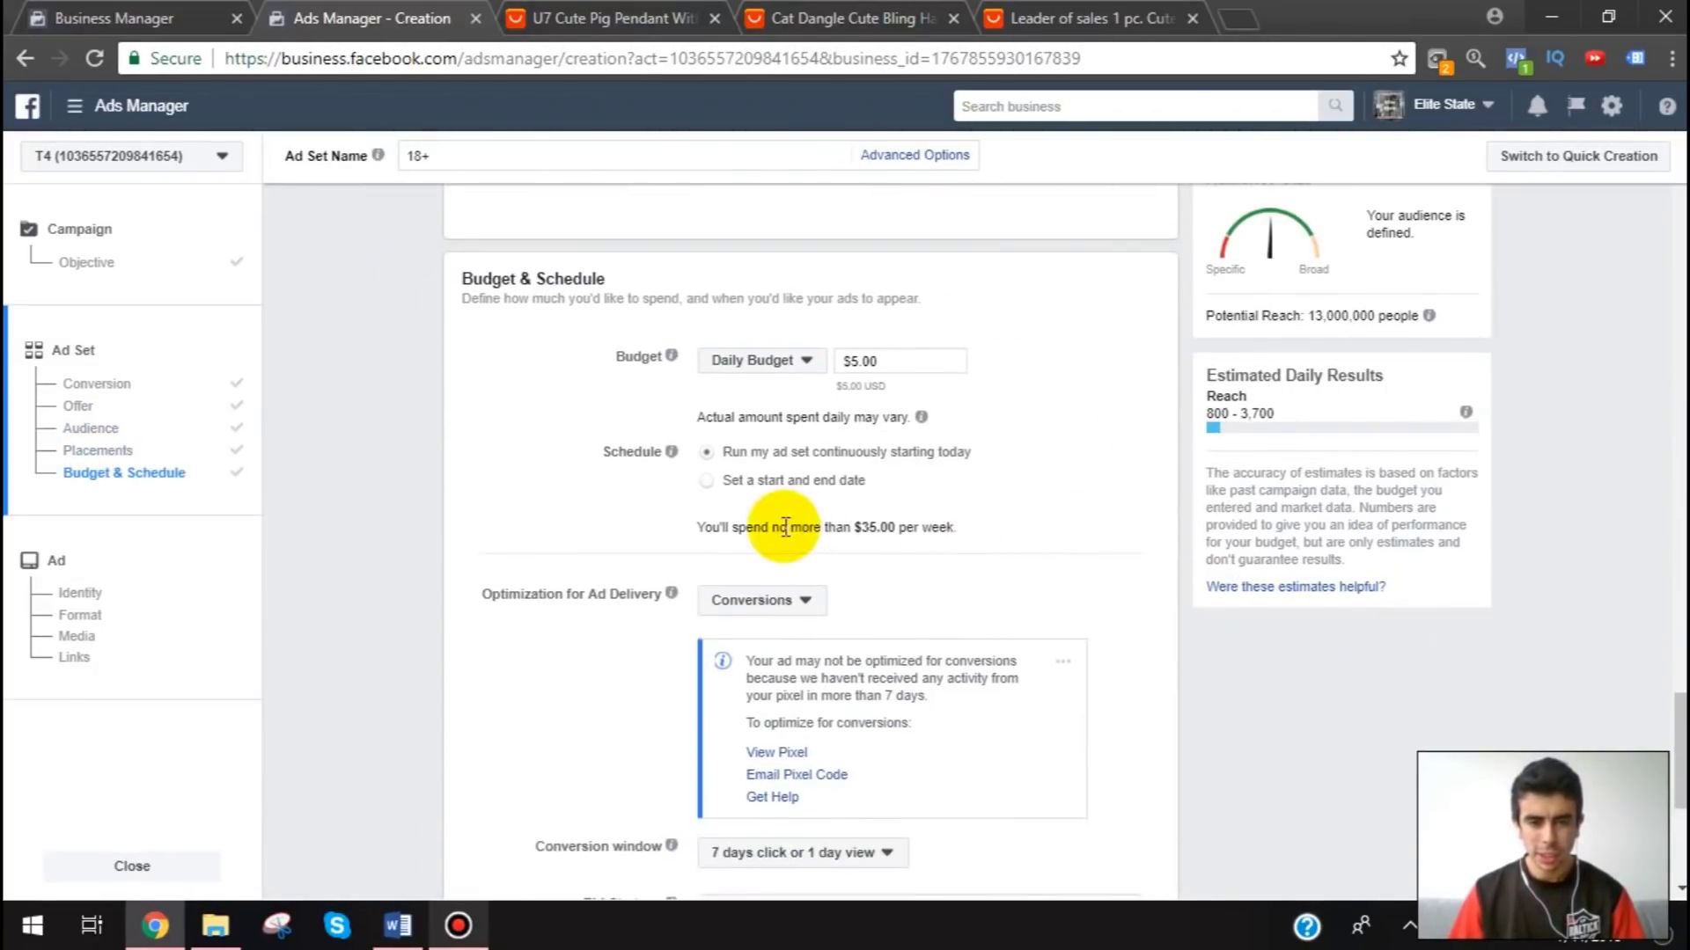
pyautogui.scroll(-1, 1012, 374)
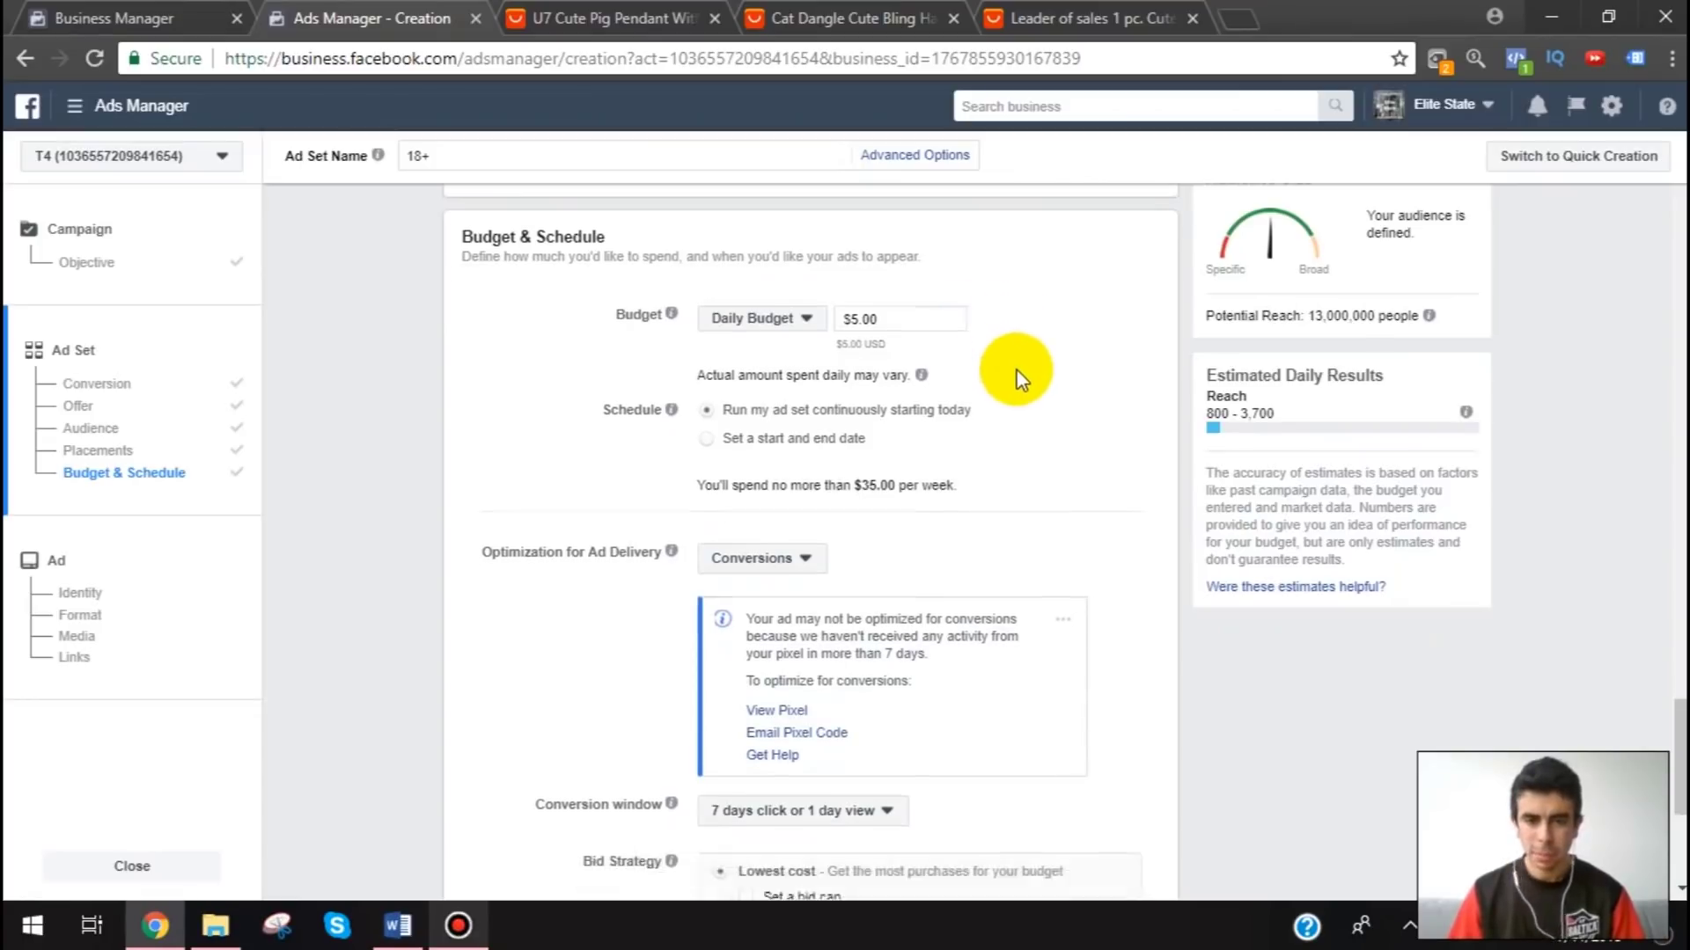
pyautogui.scroll(-5, 1017, 377)
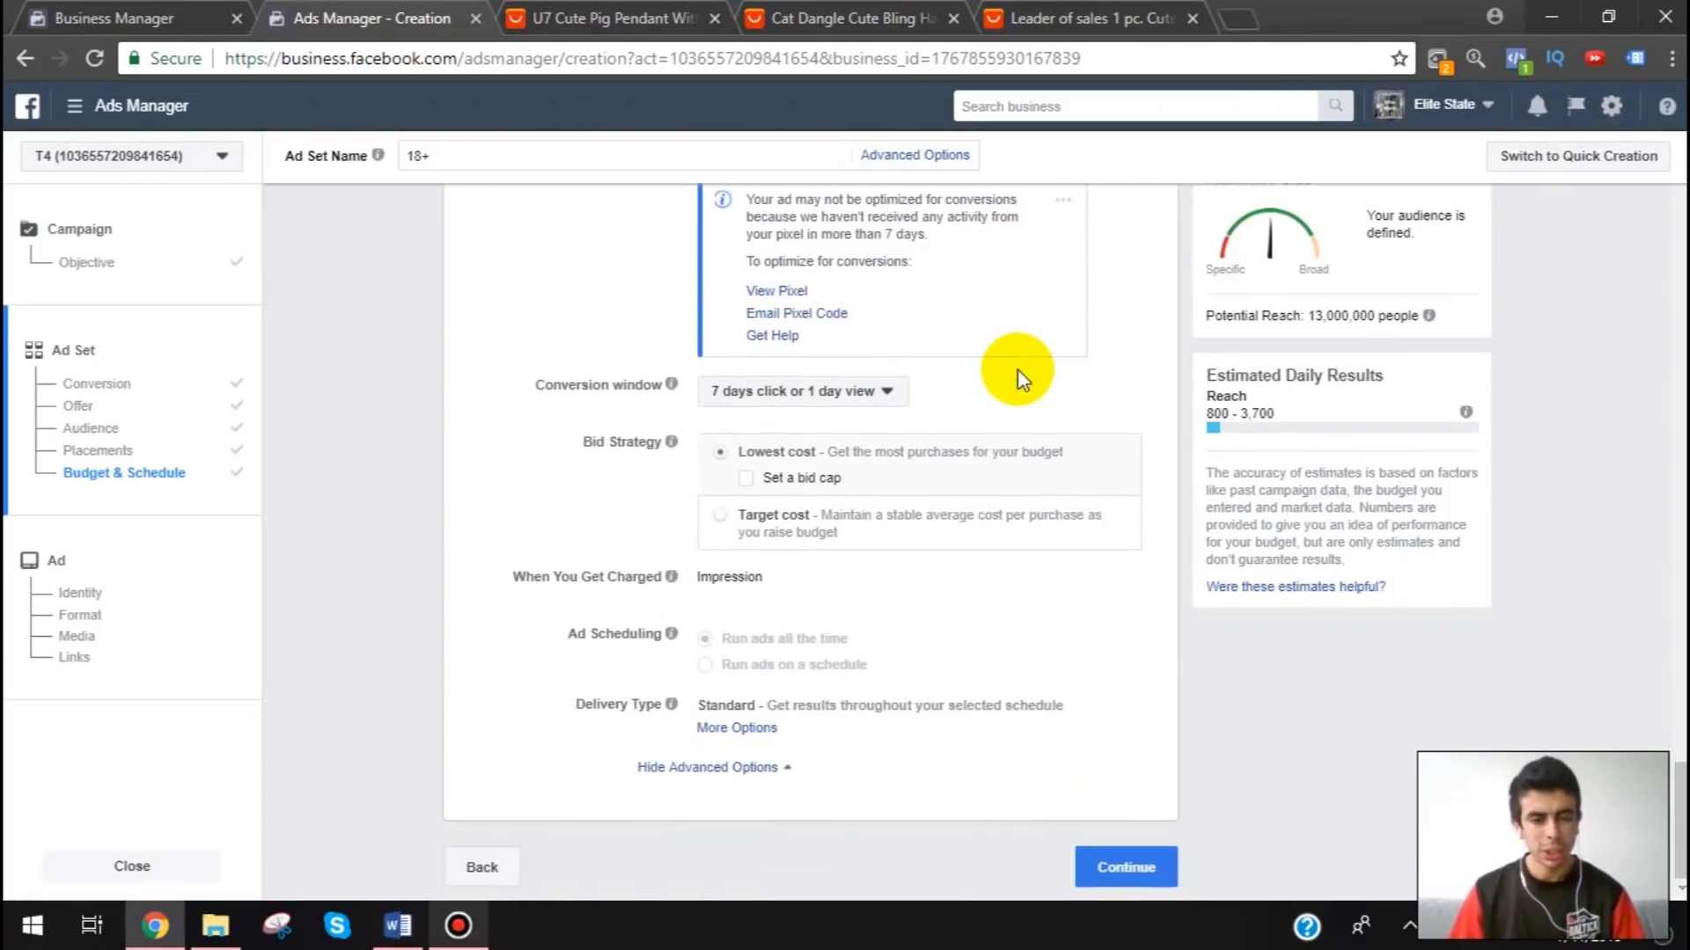
pyautogui.click(856, 408)
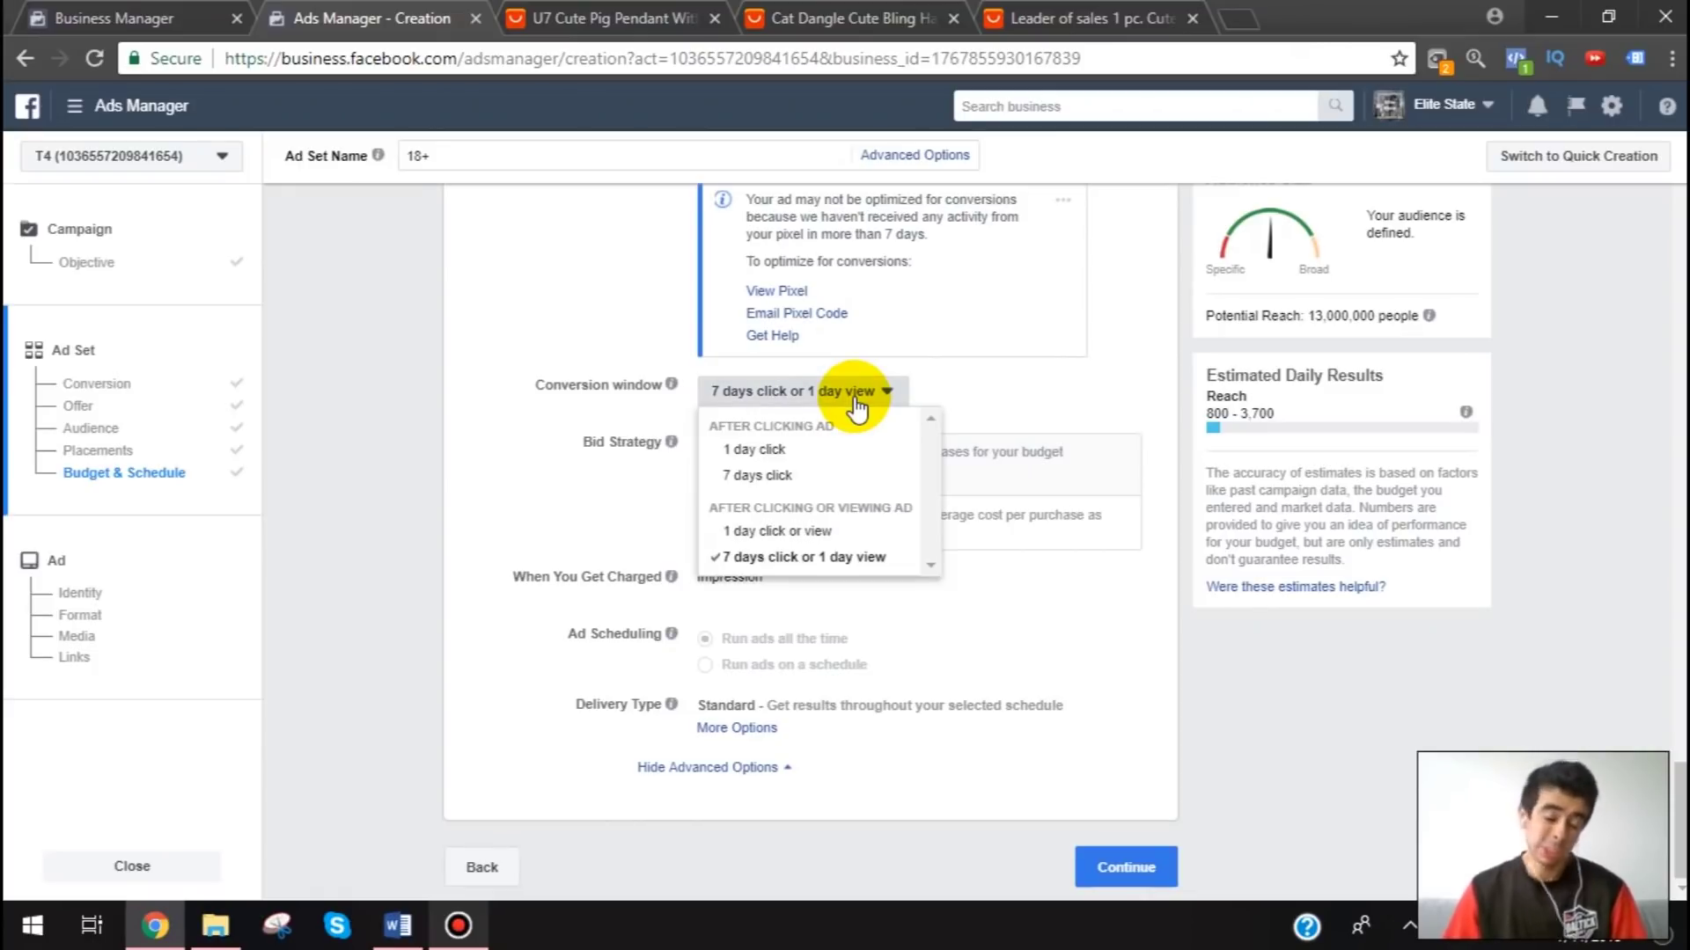
pyautogui.click(880, 389)
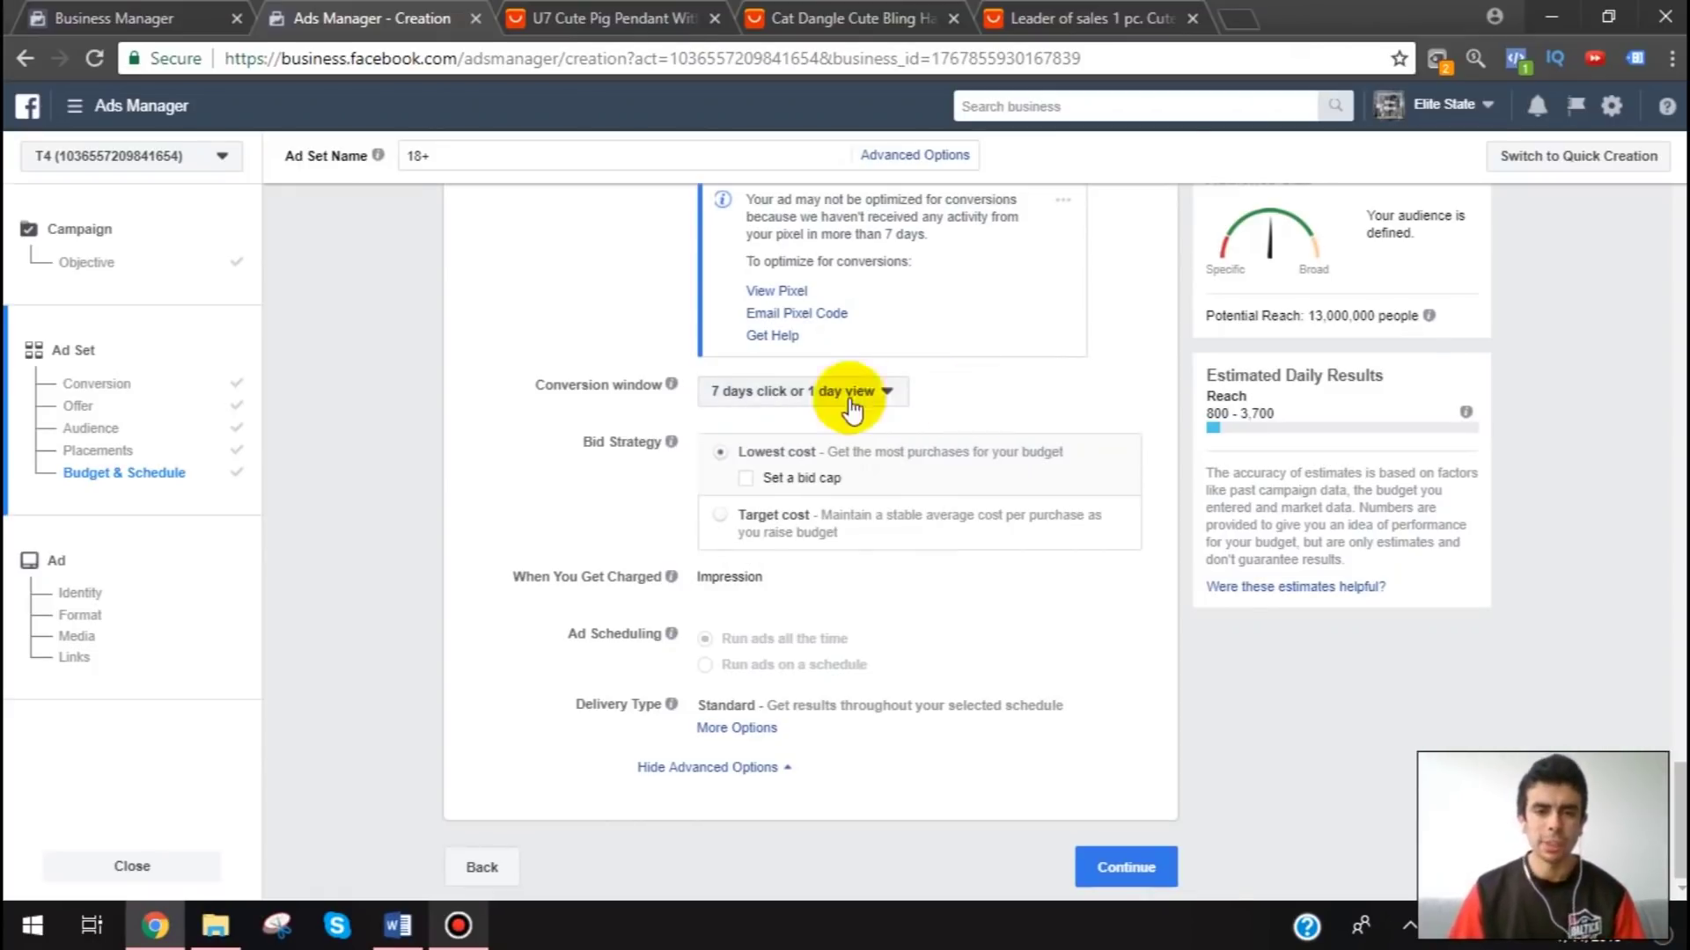
pyautogui.scroll(1, 704, 418)
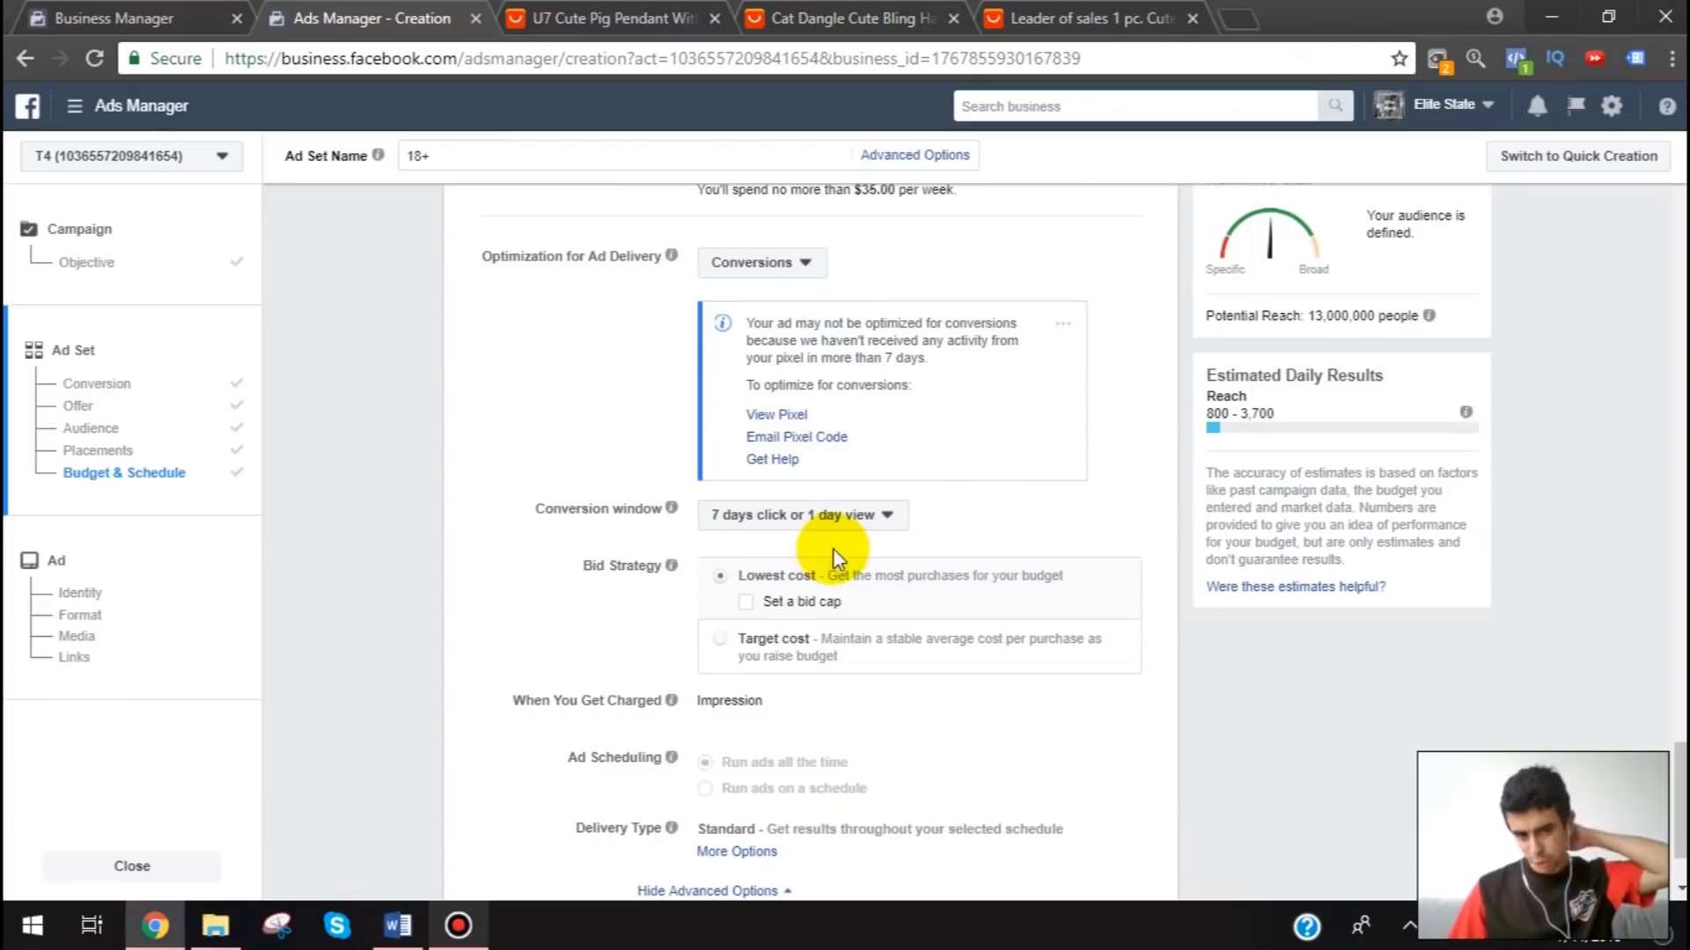
pyautogui.scroll(-1, 1056, 555)
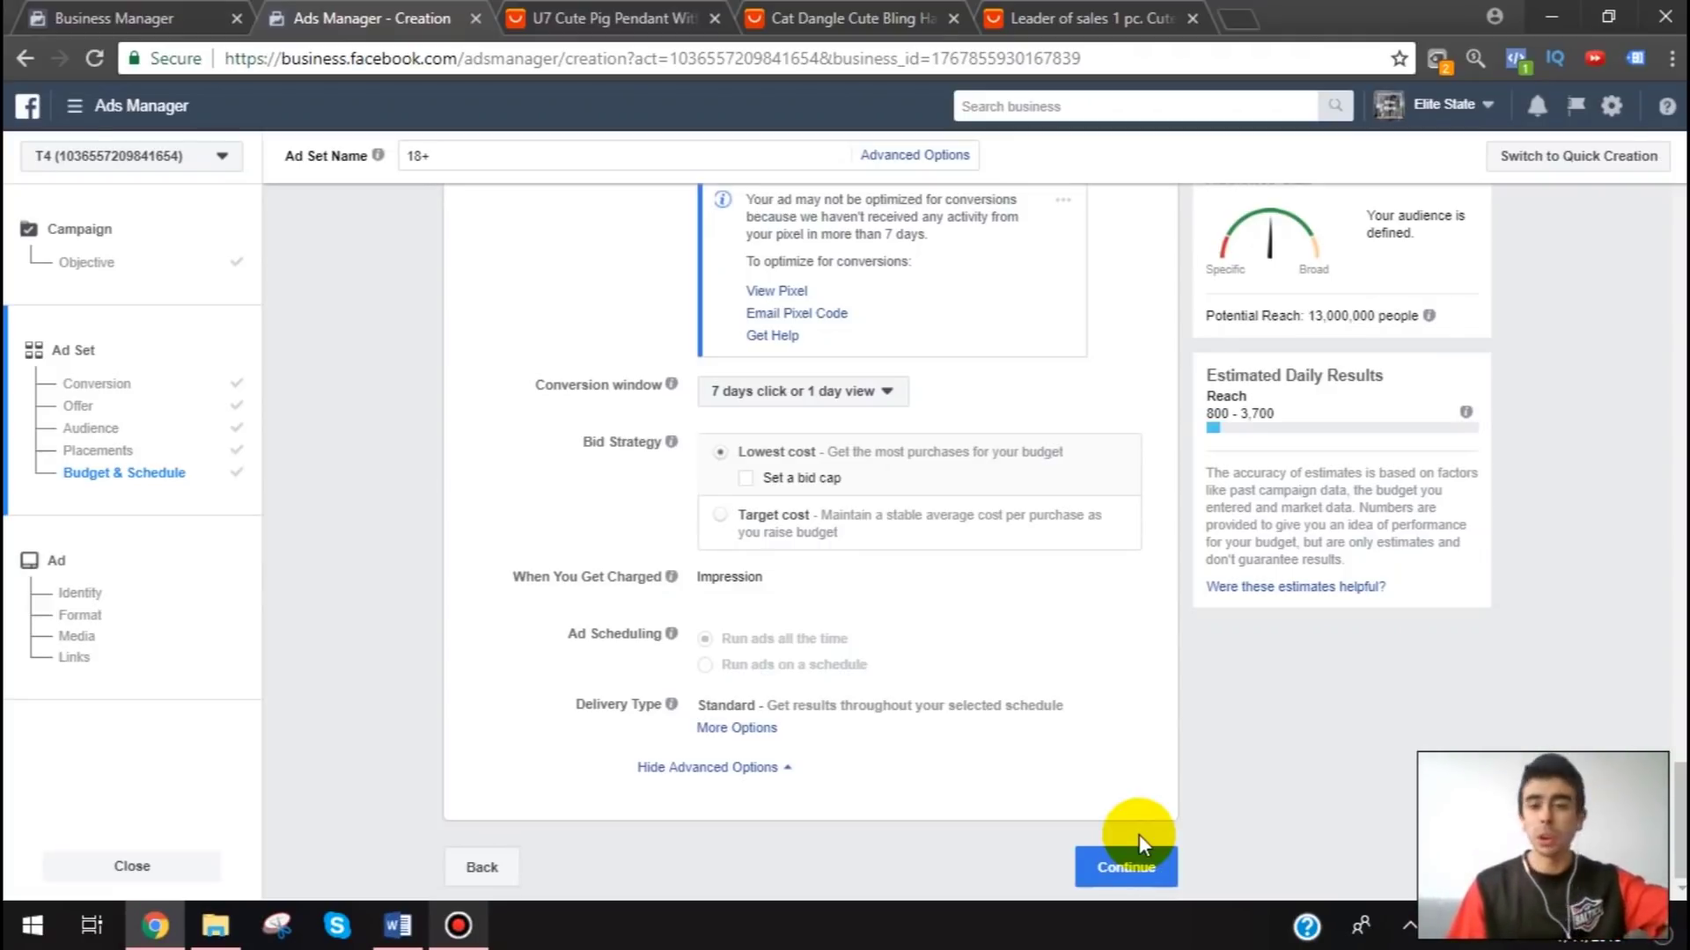
# - Continue to the ad level and set the ad format to Carousel
pyautogui.click(1142, 850)
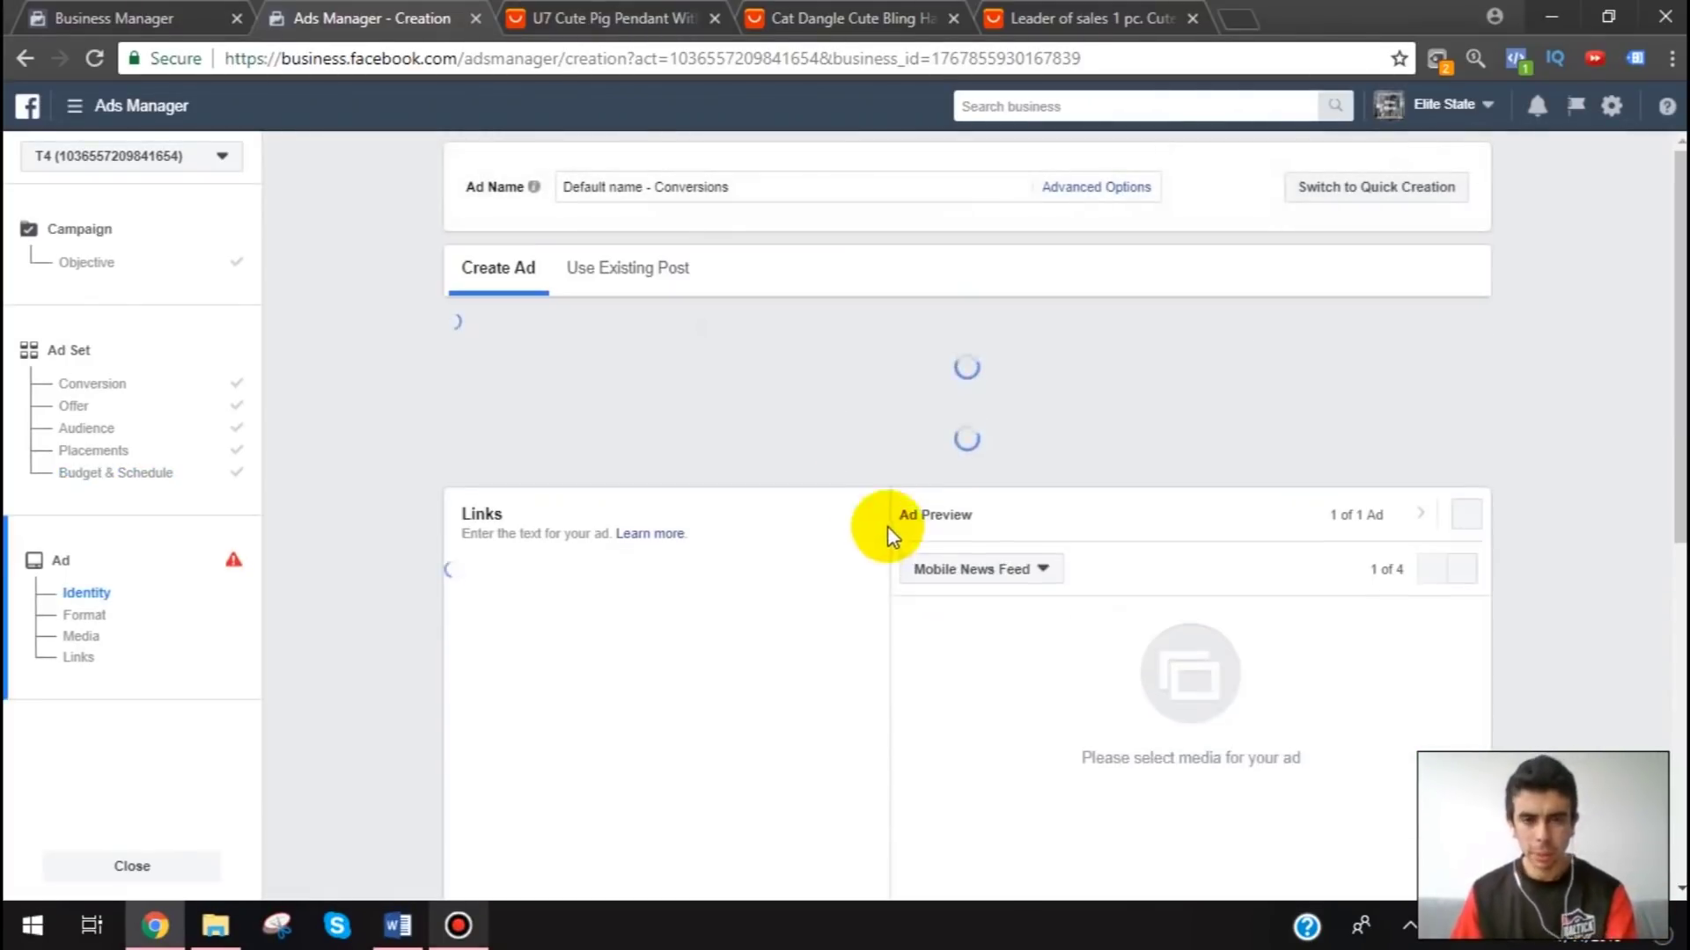
pyautogui.scroll(-5, 943, 358)
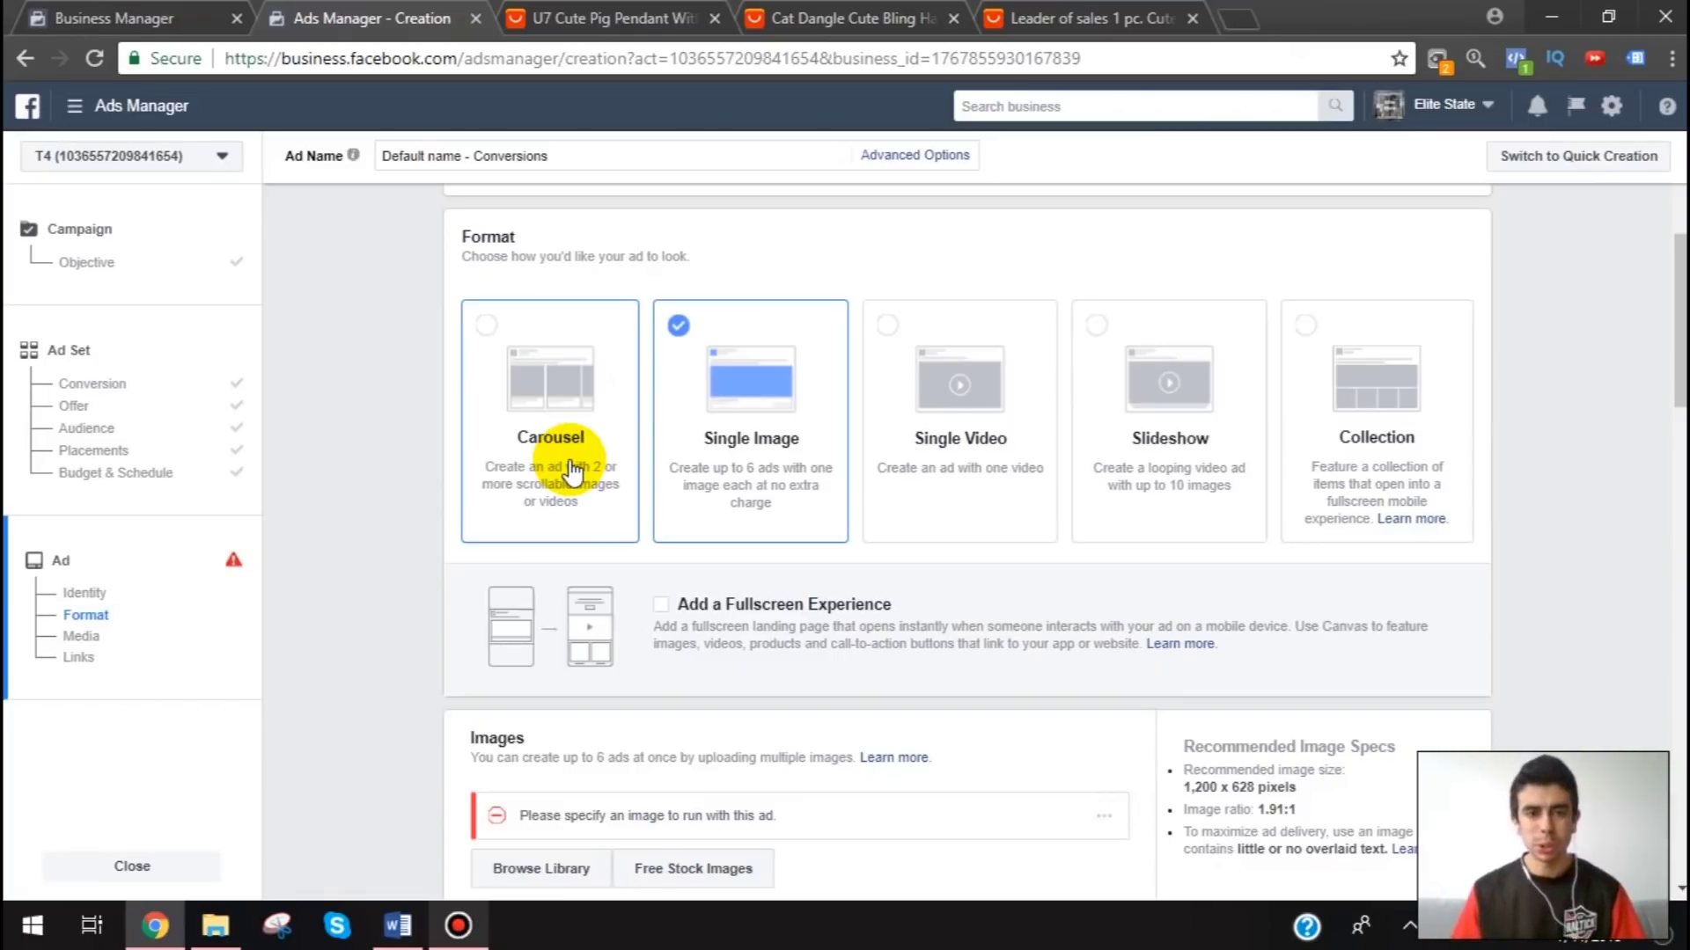
pyautogui.click(551, 417)
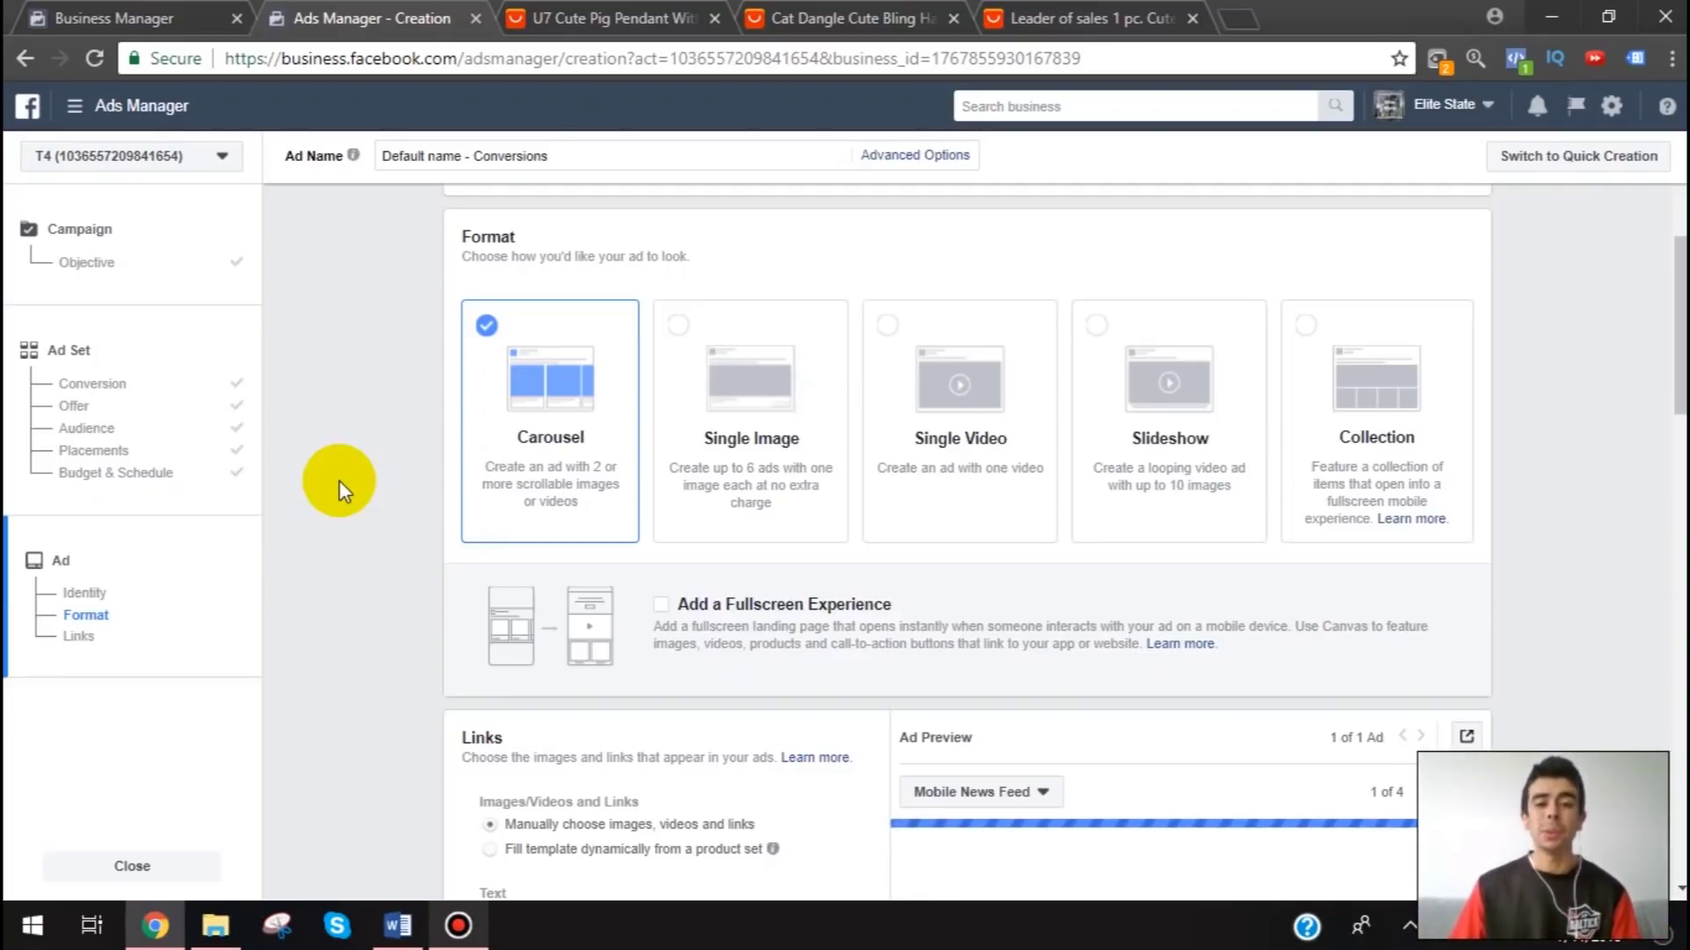
pyautogui.scroll(-4, 339, 480)
pyautogui.scroll(-3, 363, 482)
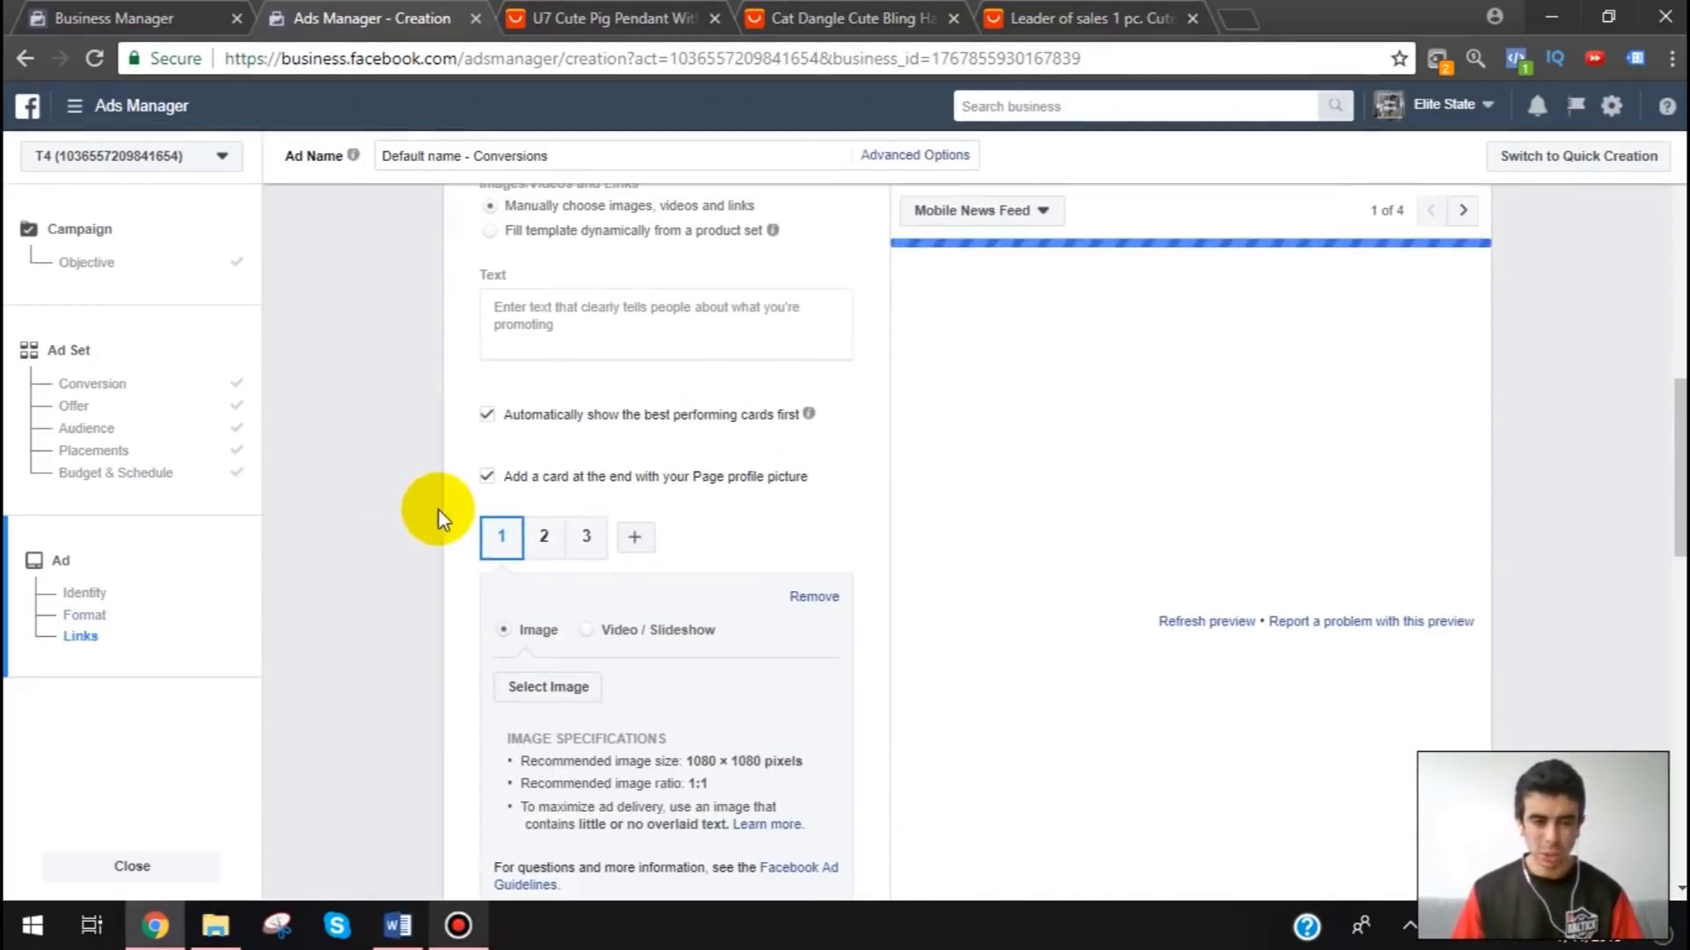
pyautogui.scroll(3, 349, 420)
pyautogui.scroll(3, 379, 413)
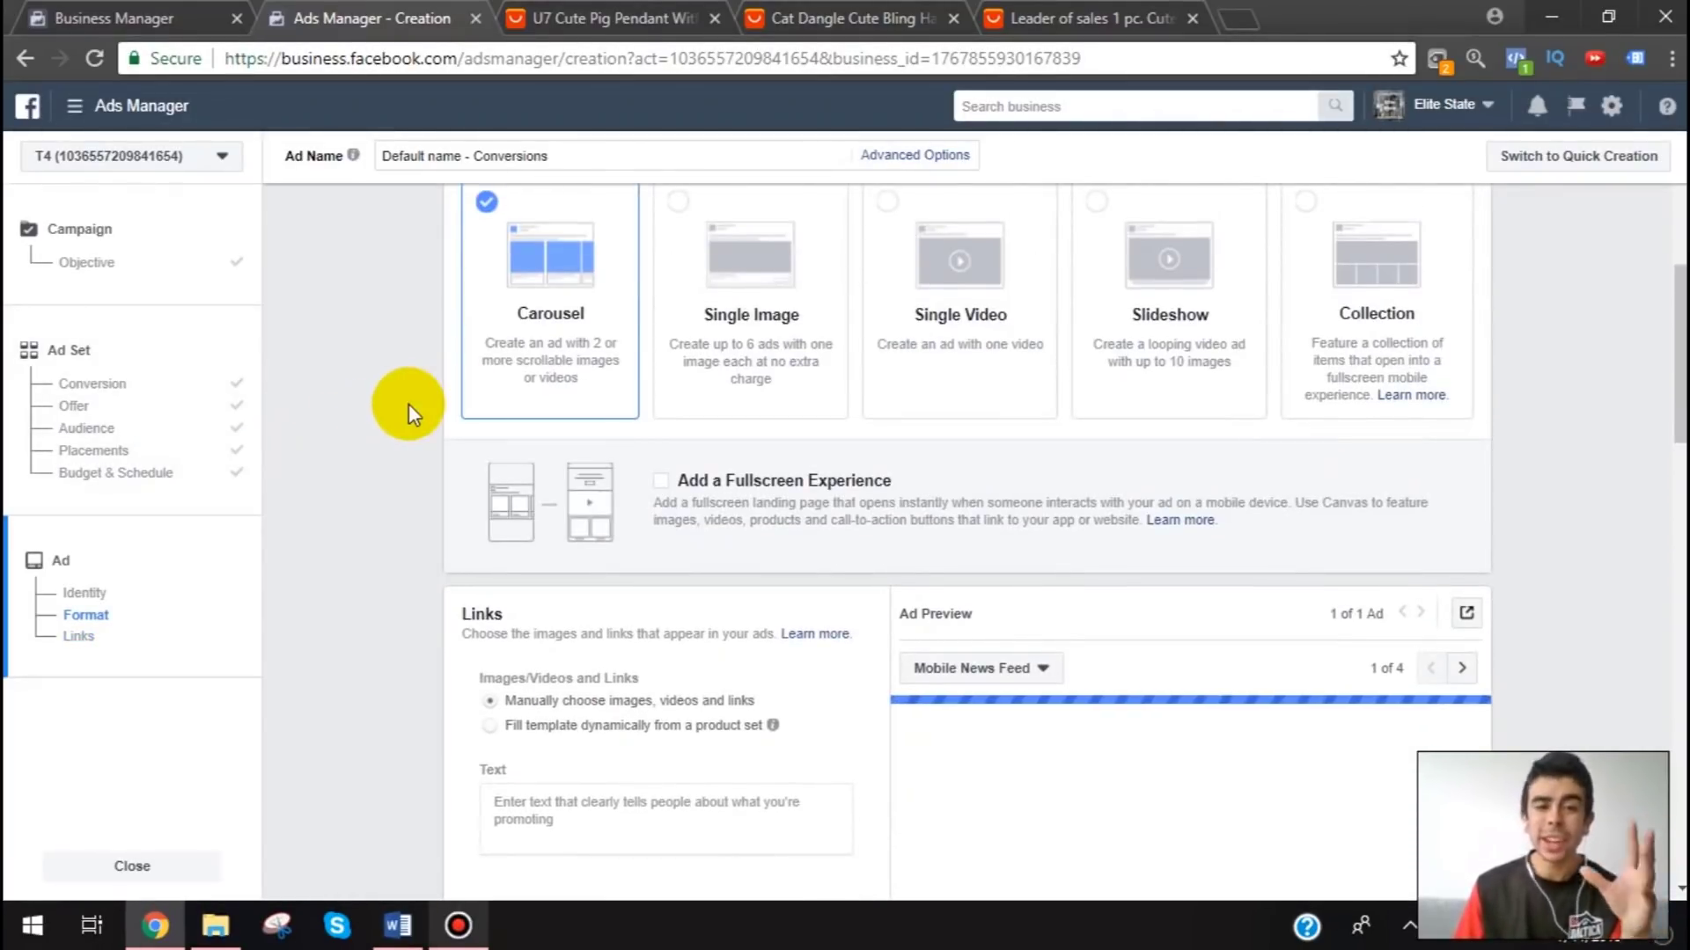
pyautogui.scroll(-1, 352, 378)
# - Switch to the AliExpress product pages and look over the cat earrings and the photos of the cat rings
pyautogui.click(831, 13)
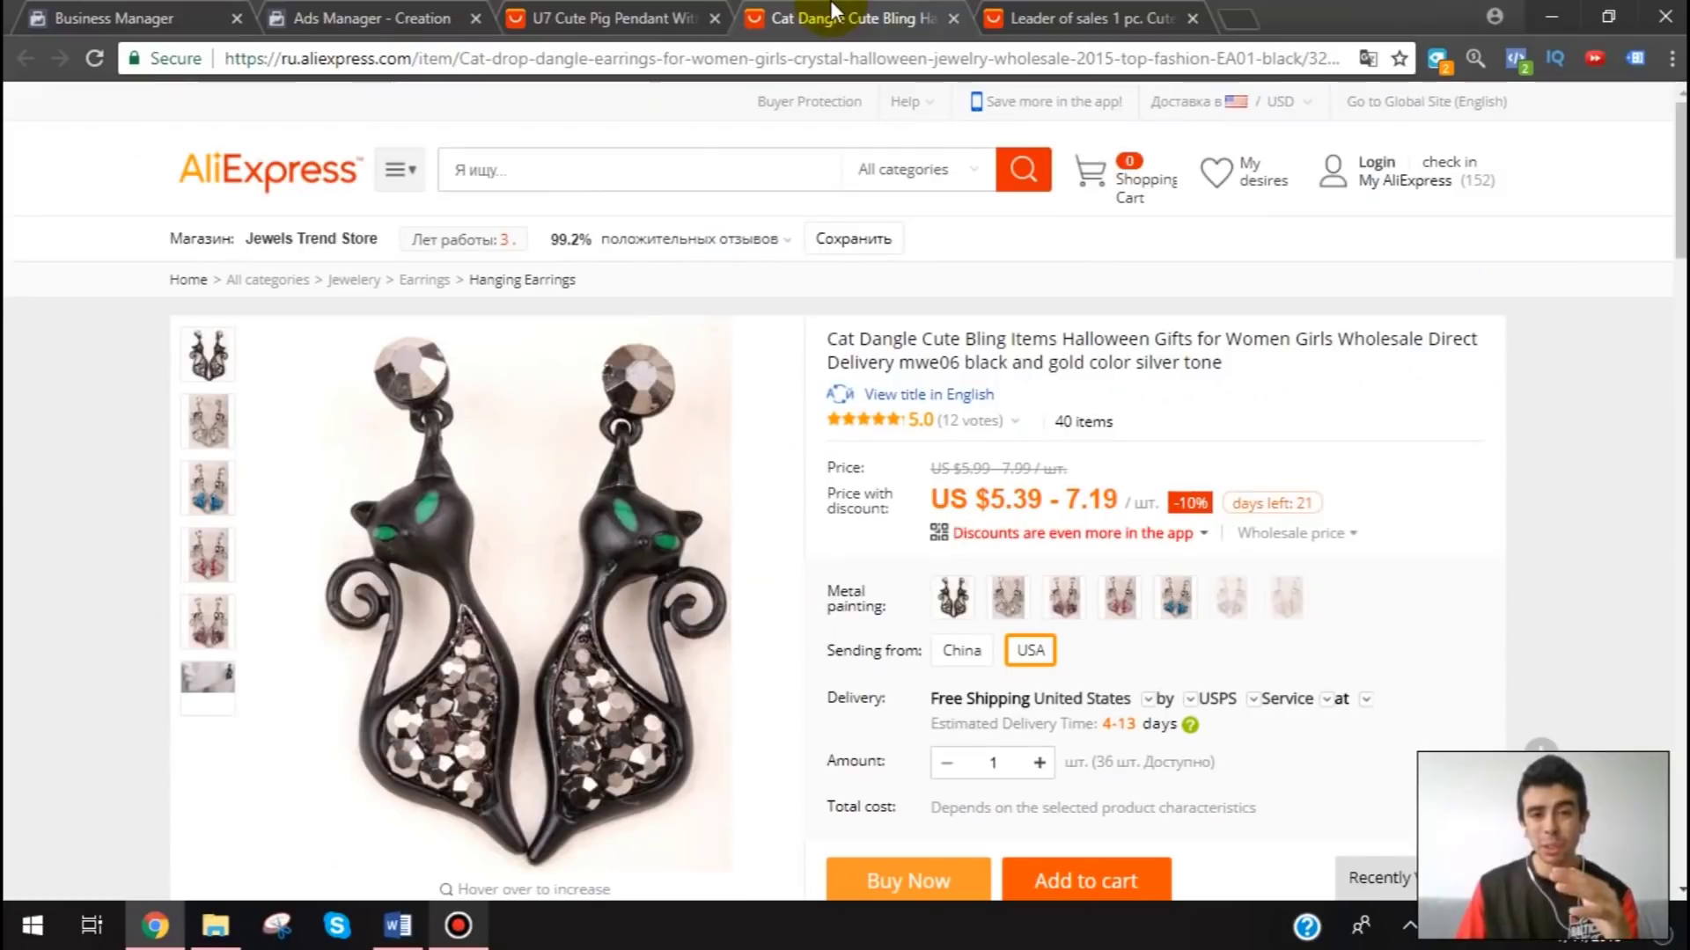
pyautogui.click(615, 4)
pyautogui.click(838, 12)
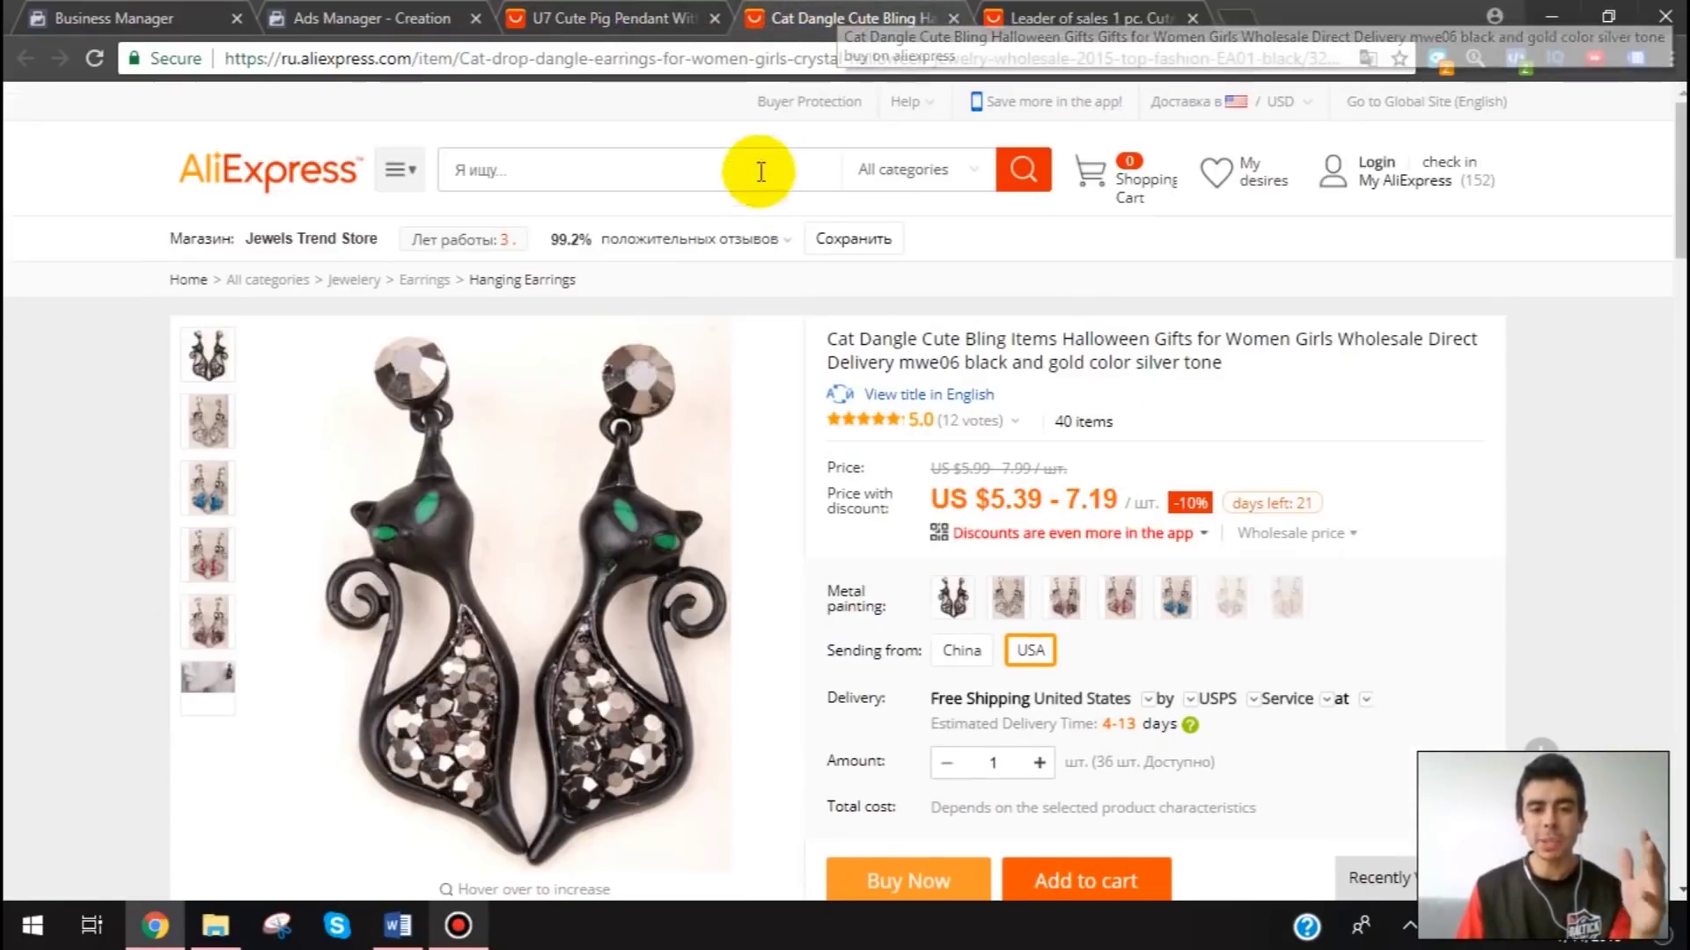
pyautogui.click(992, 12)
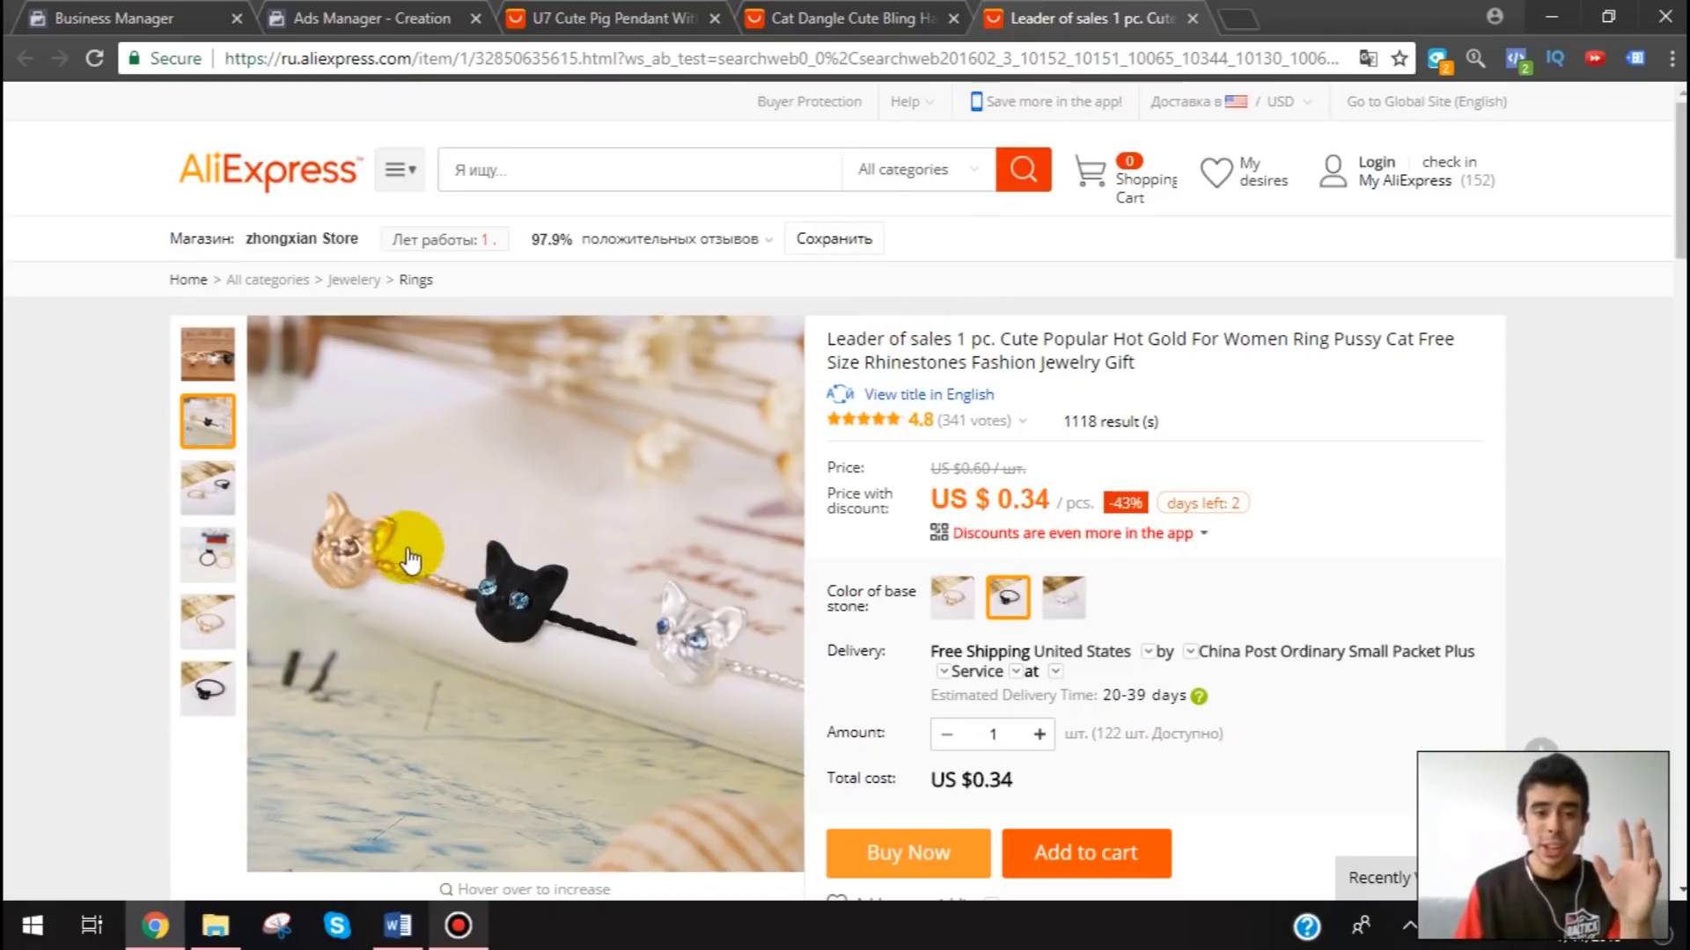
pyautogui.moveTo(214, 482)
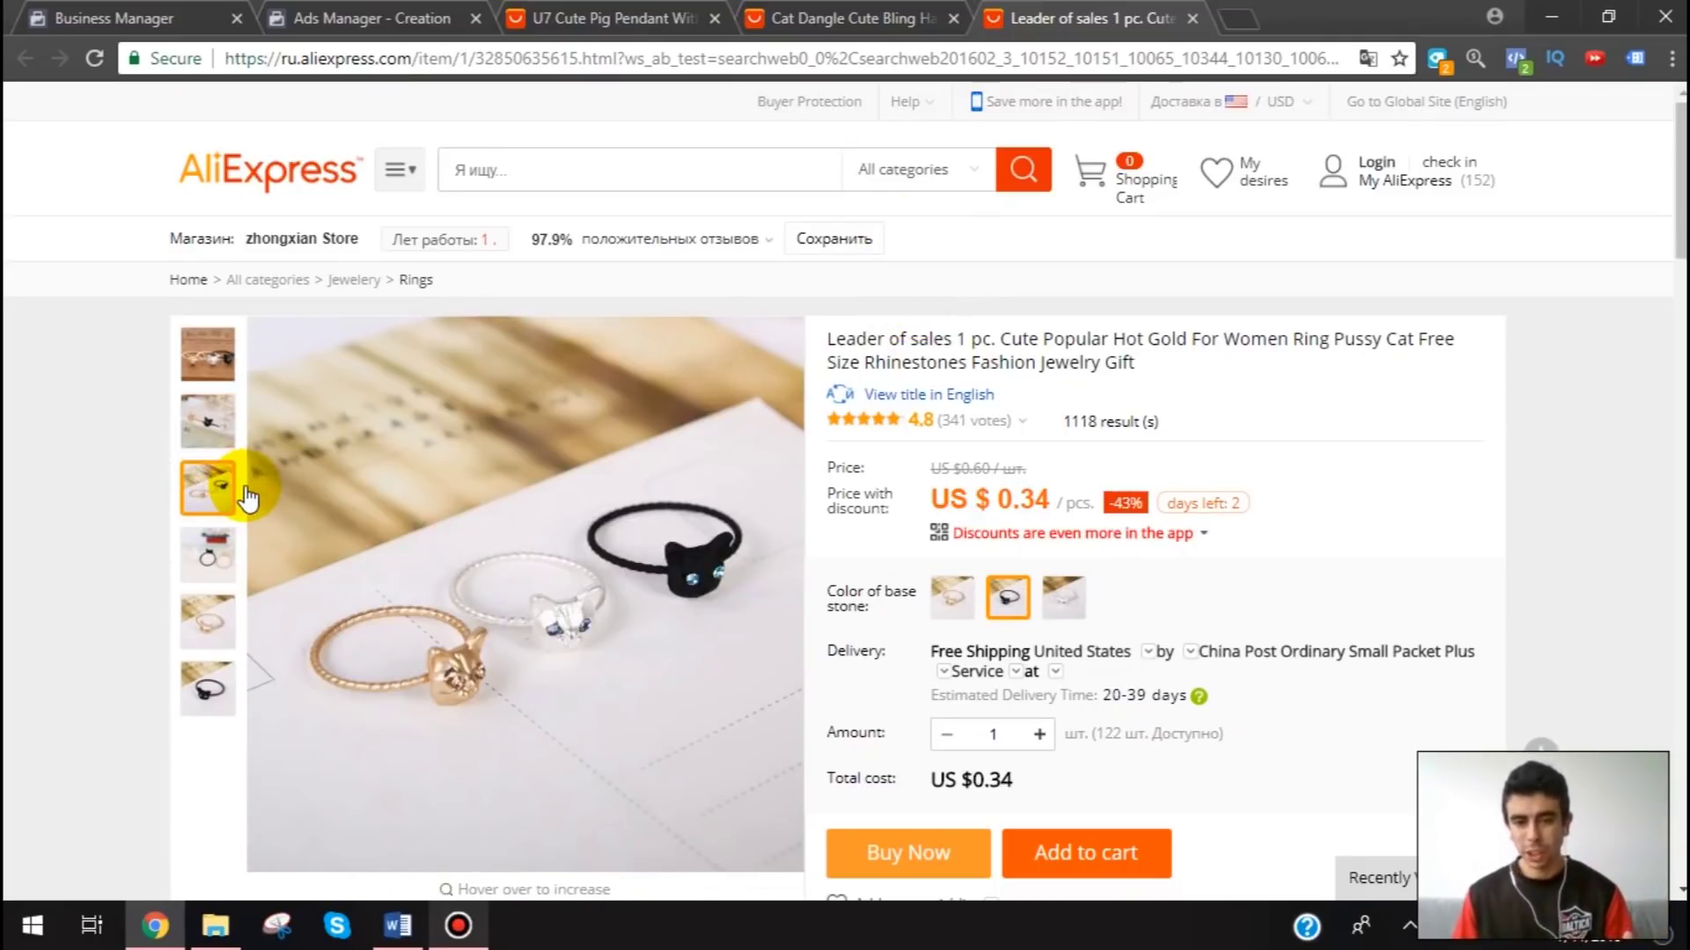
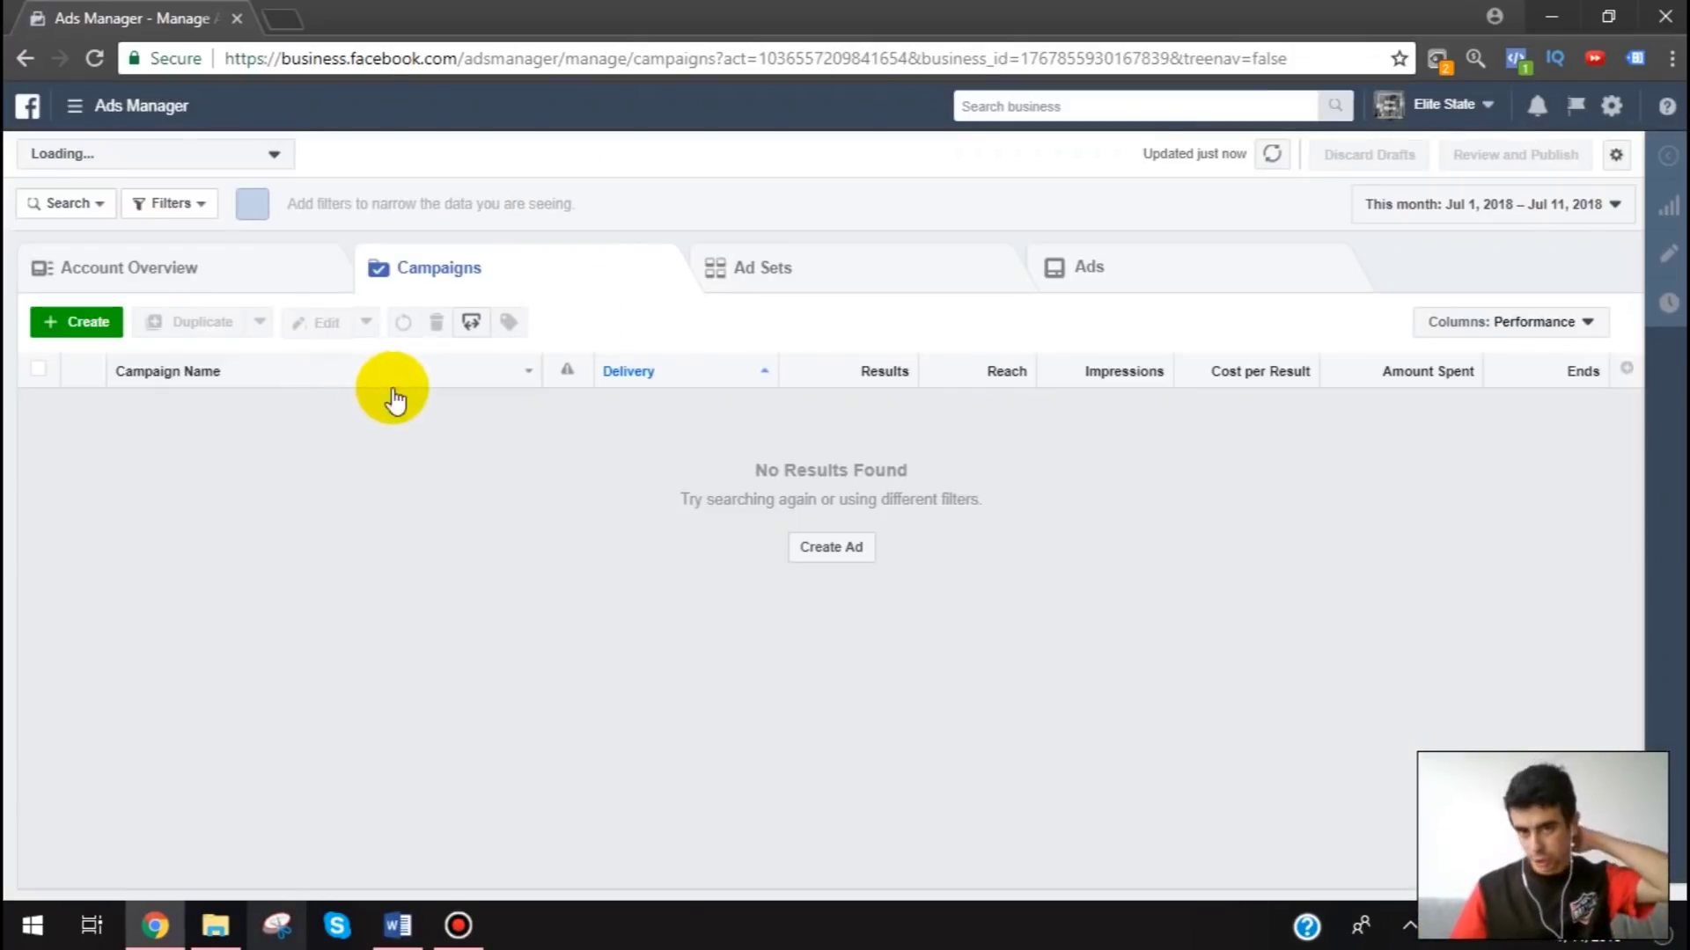
# - Resume the saved draft campaign WC - Cat Jewelry - BEP - $15 in Ads Manager and go to its ad settings
pyautogui.click(101, 326)
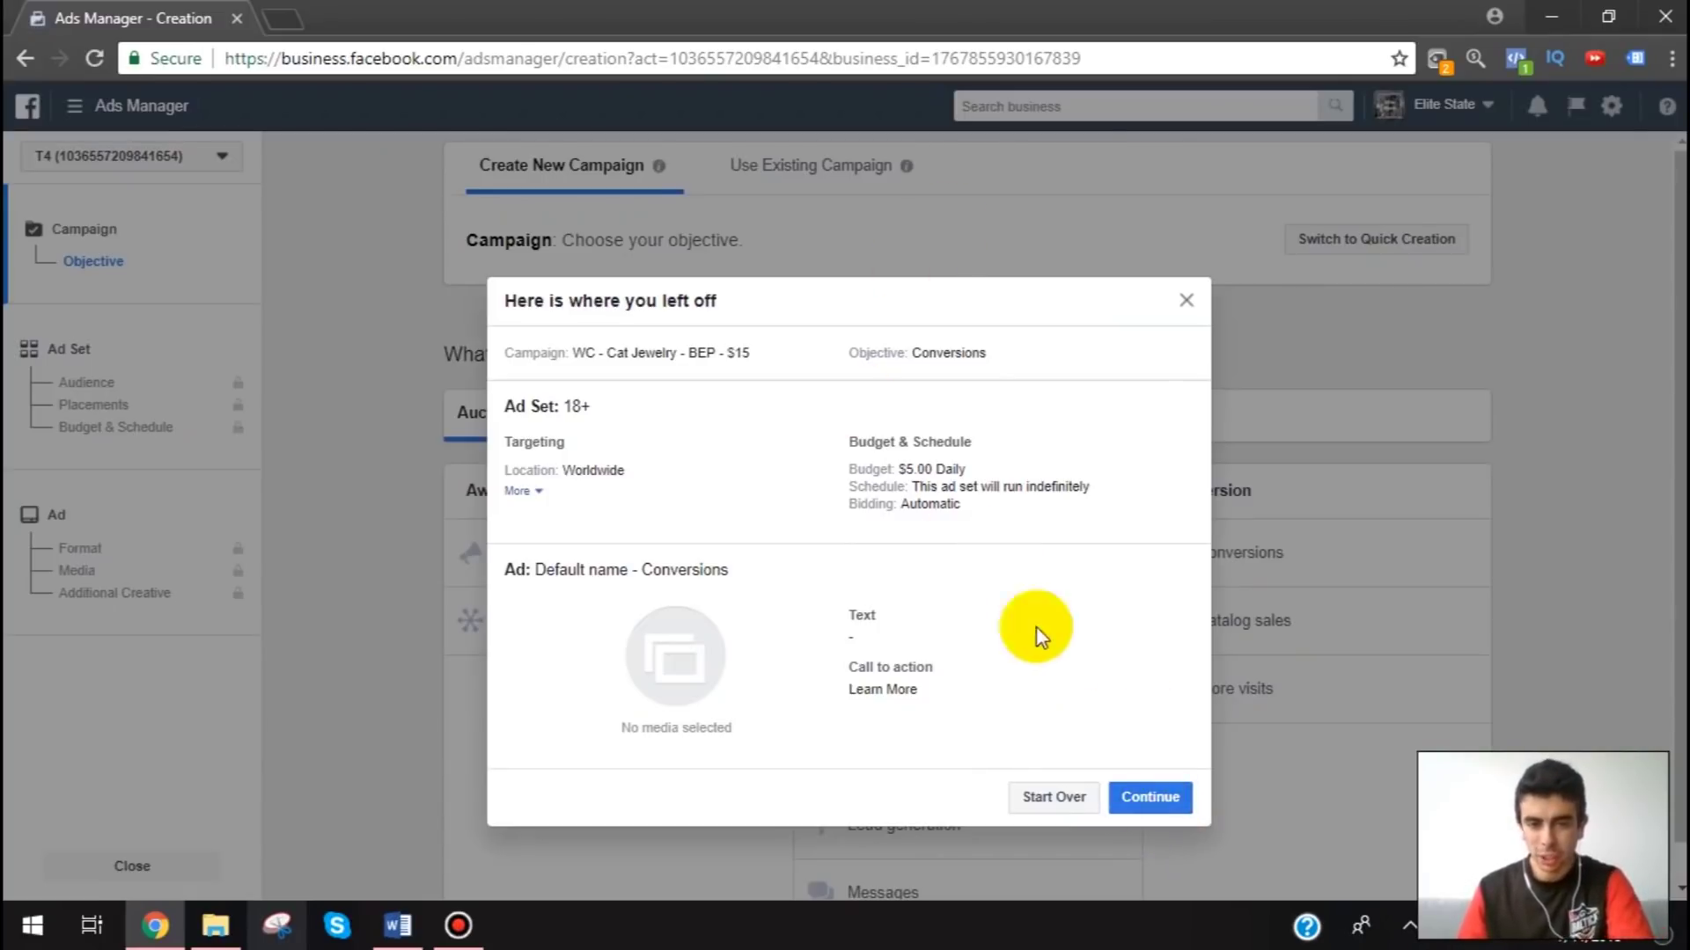
pyautogui.click(1151, 799)
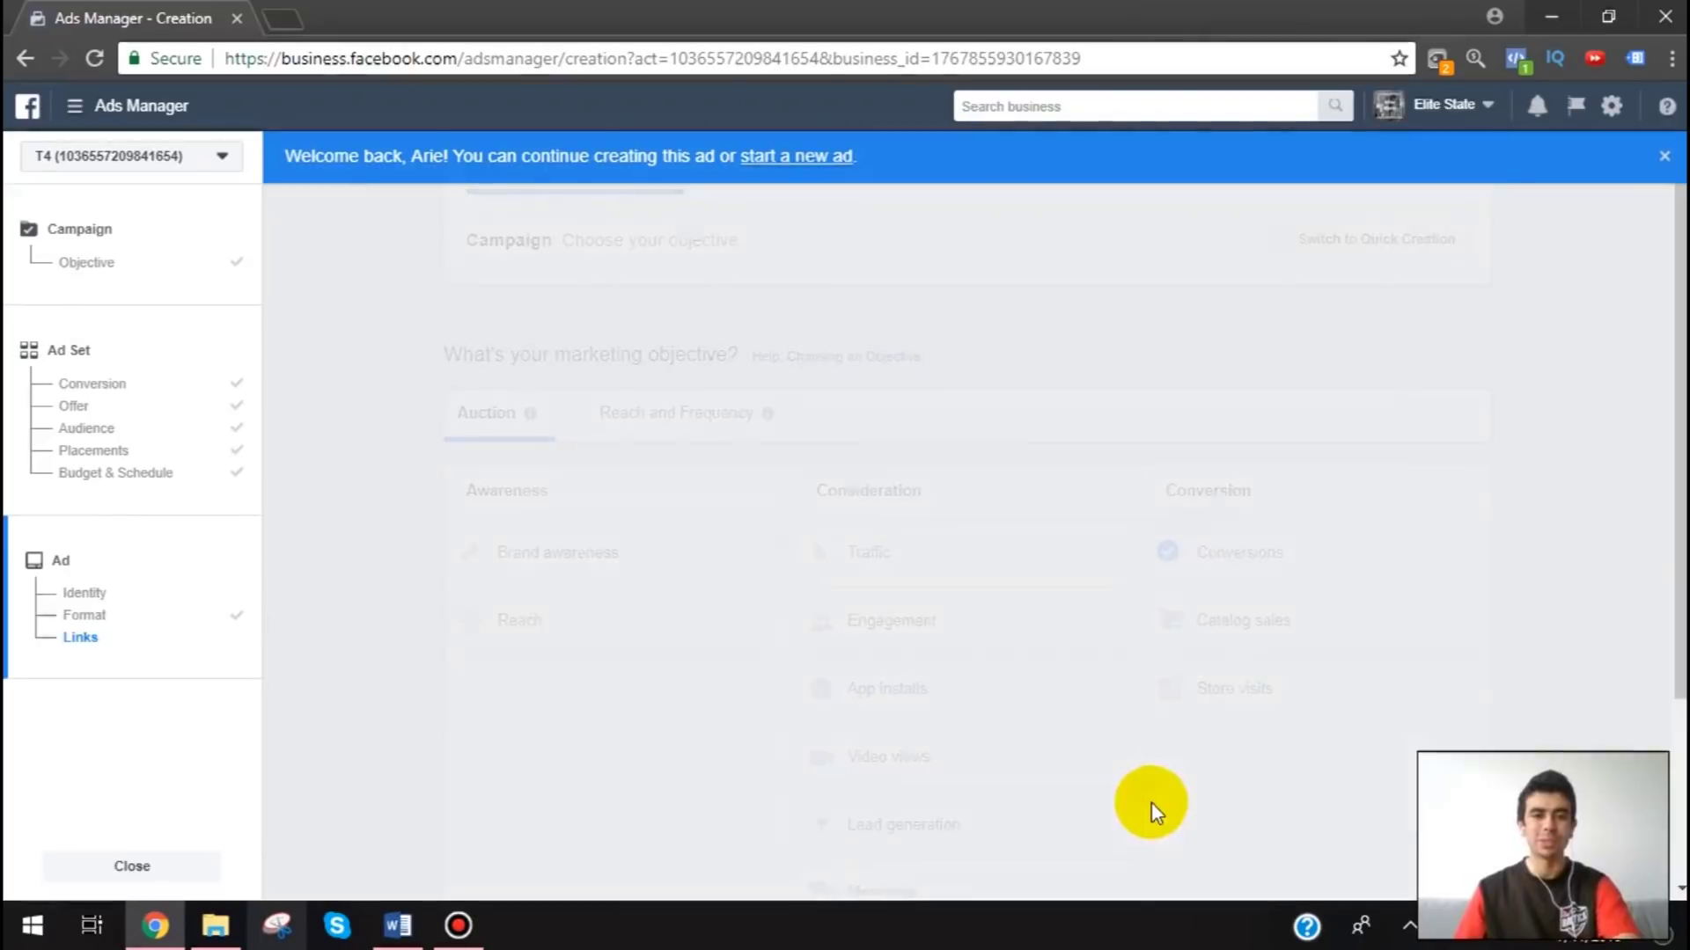
pyautogui.click(136, 539)
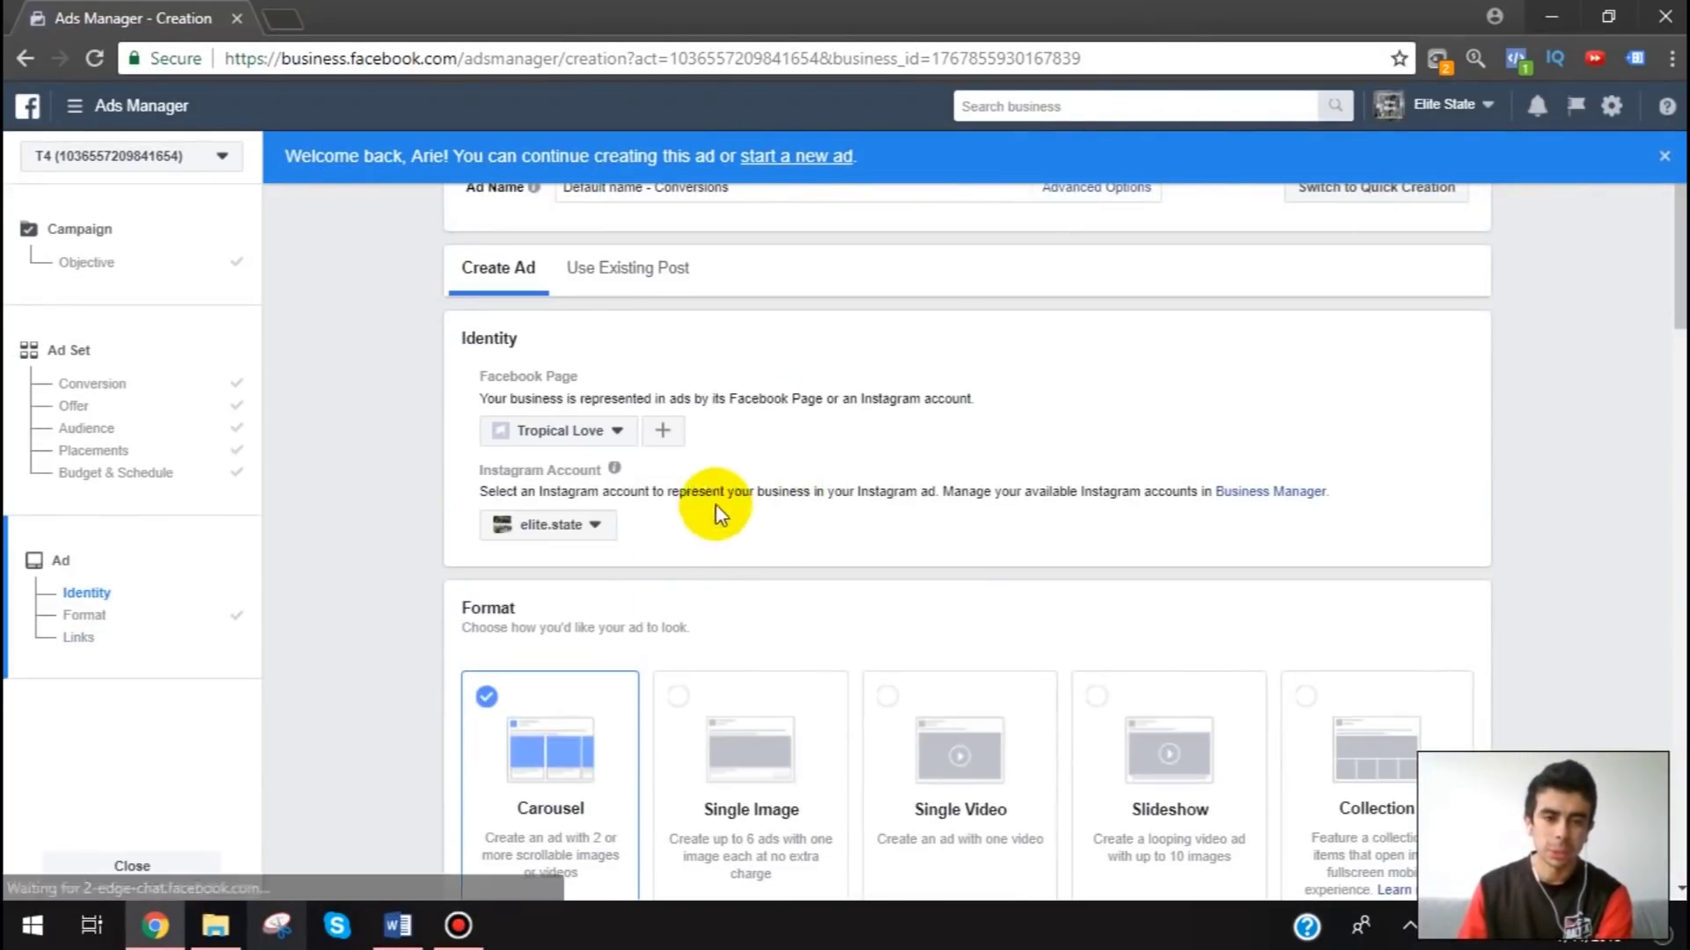
# - Assign the existing account image 1 (1).jpg of the three cat rings to the first carousel card
pyautogui.scroll(-3, 704, 554)
pyautogui.scroll(-4, 393, 414)
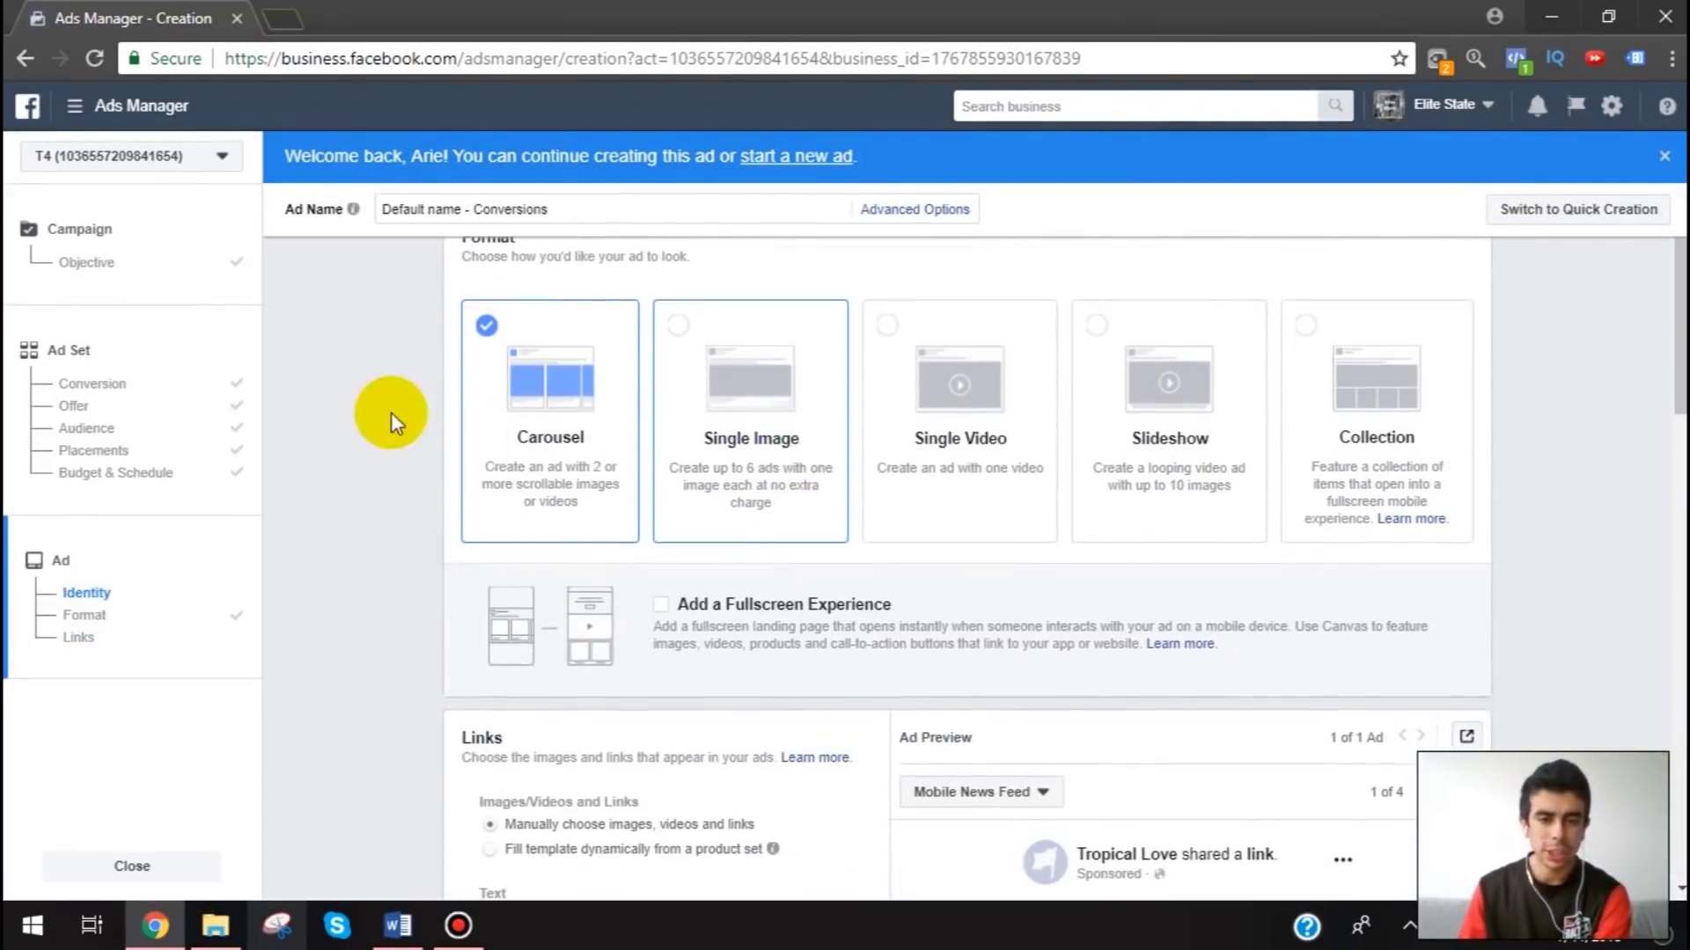
pyautogui.scroll(-3, 548, 461)
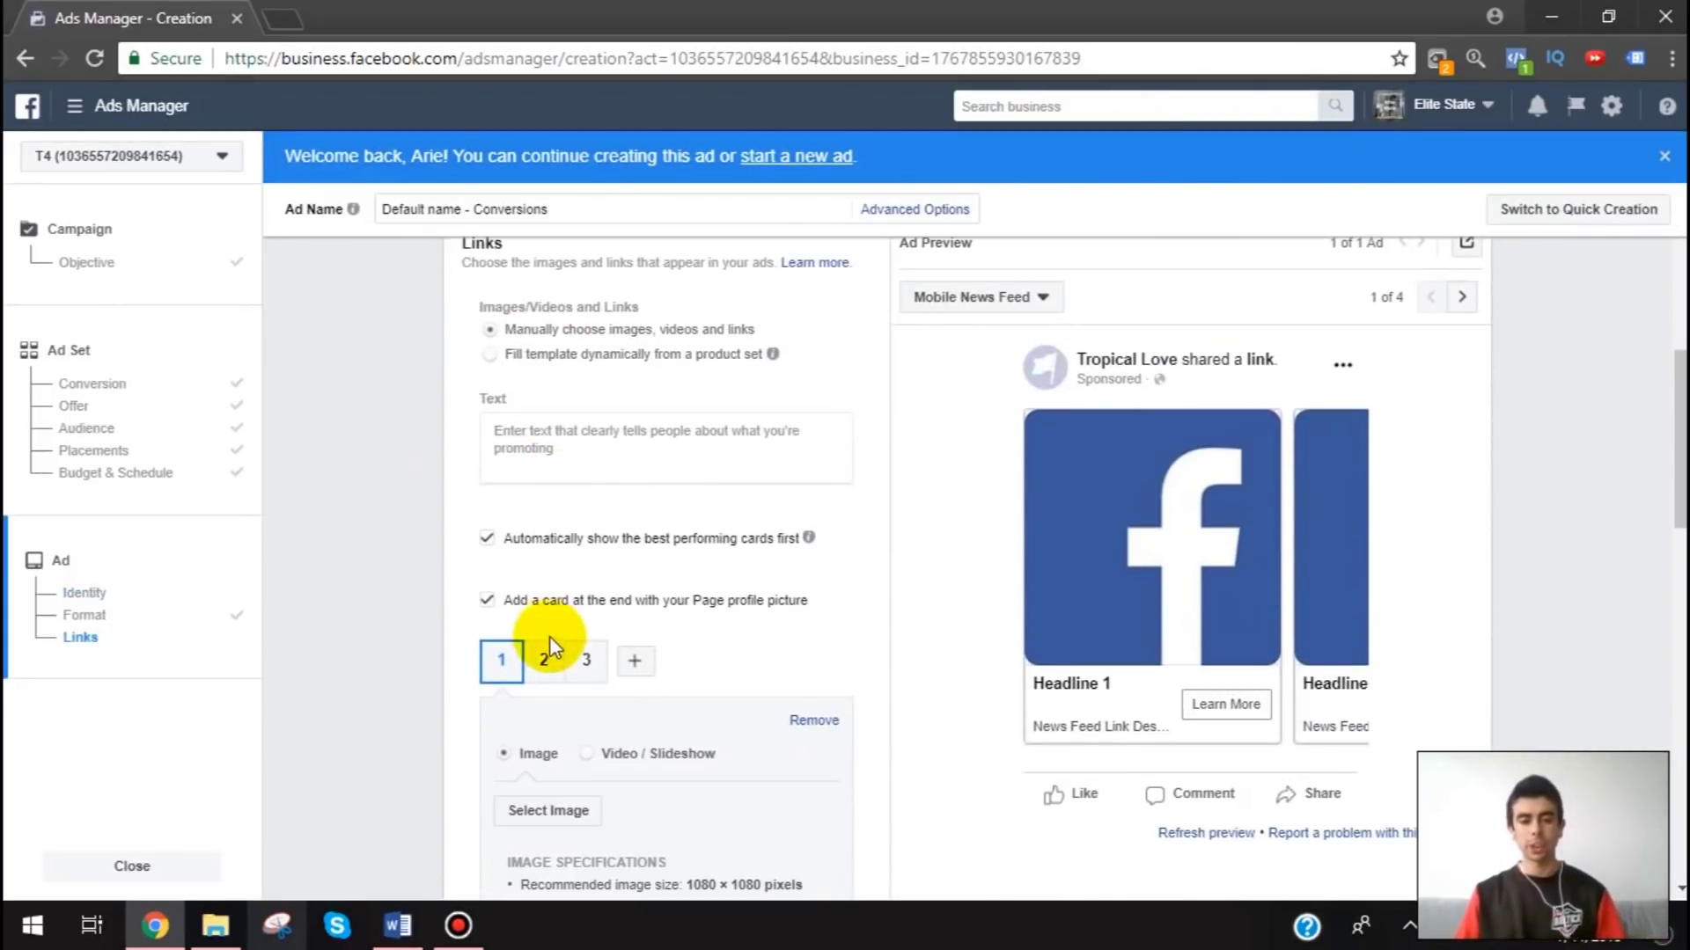
pyautogui.scroll(-1, 555, 651)
pyautogui.click(568, 685)
pyautogui.click(524, 333)
pyautogui.click(1232, 717)
# - Upload the U7 necklace image from the Youtube Channel Example folder and use it for the second carousel card
pyautogui.click(544, 536)
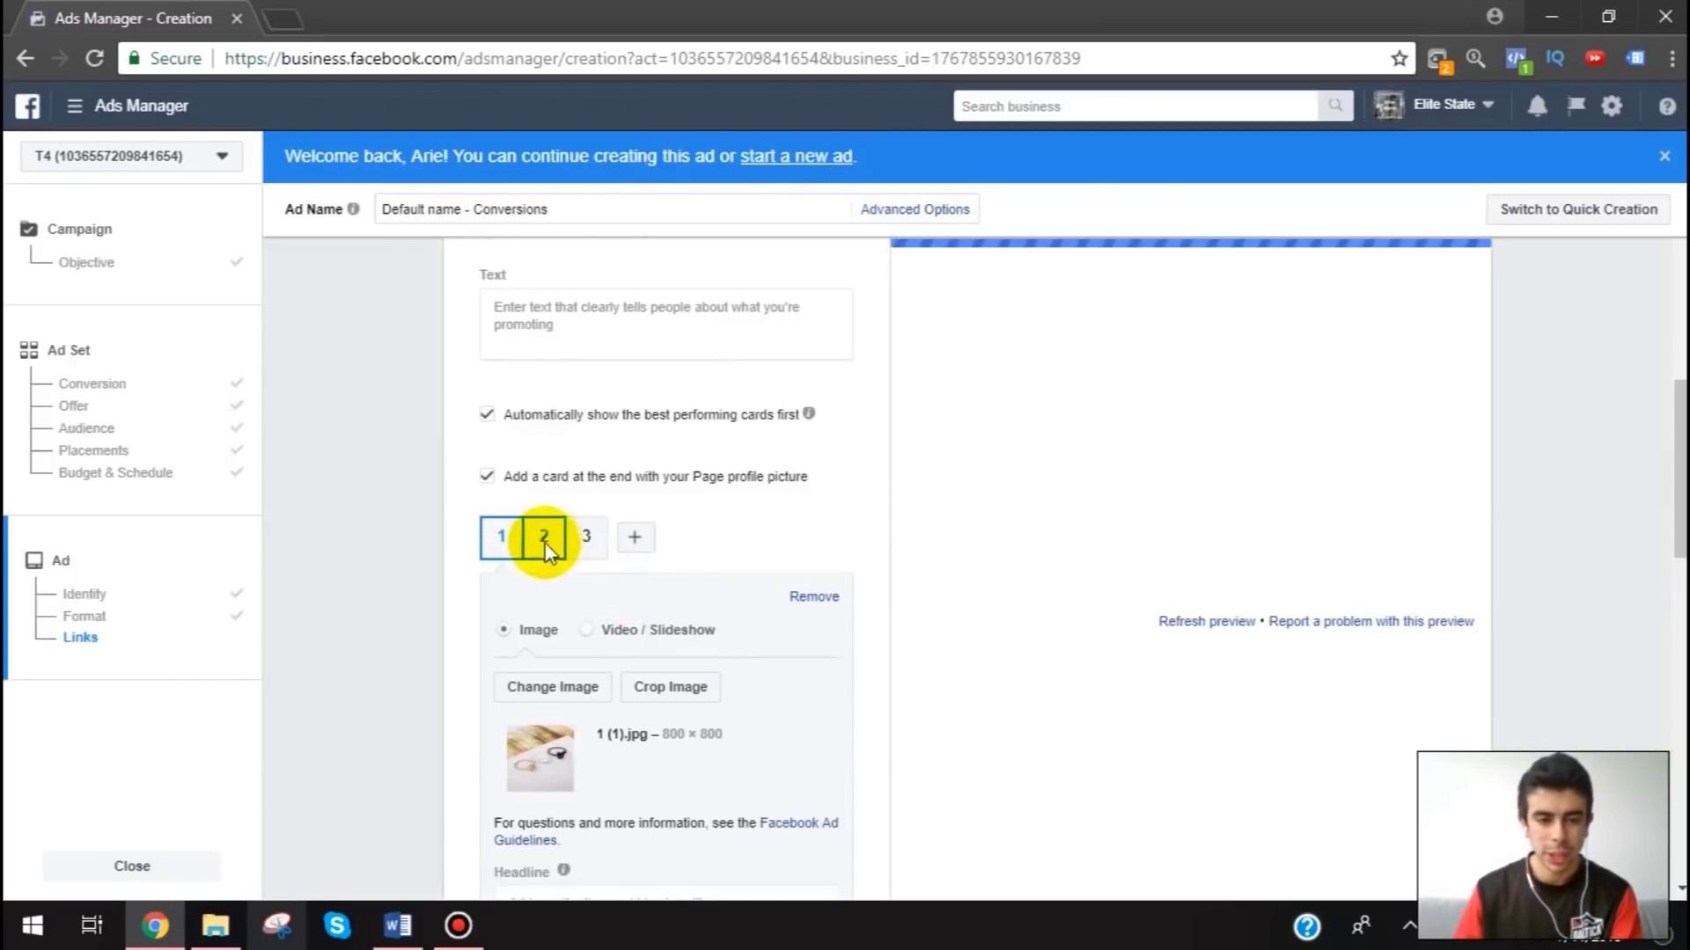
pyautogui.click(550, 686)
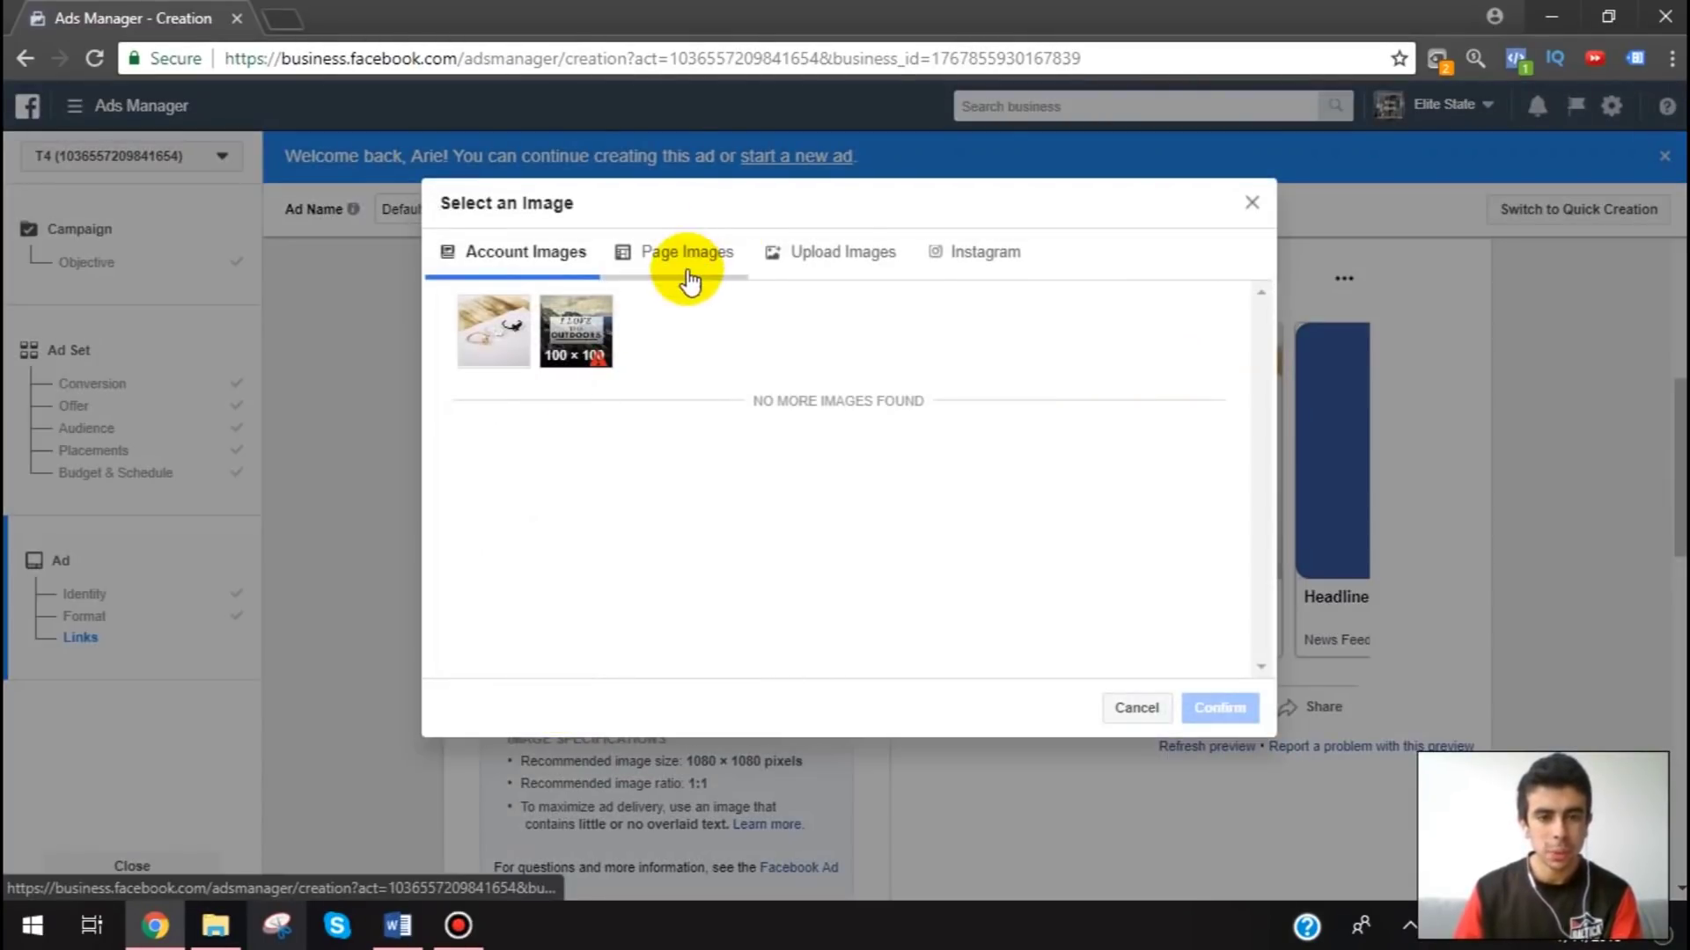
pyautogui.click(801, 272)
pyautogui.click(744, 405)
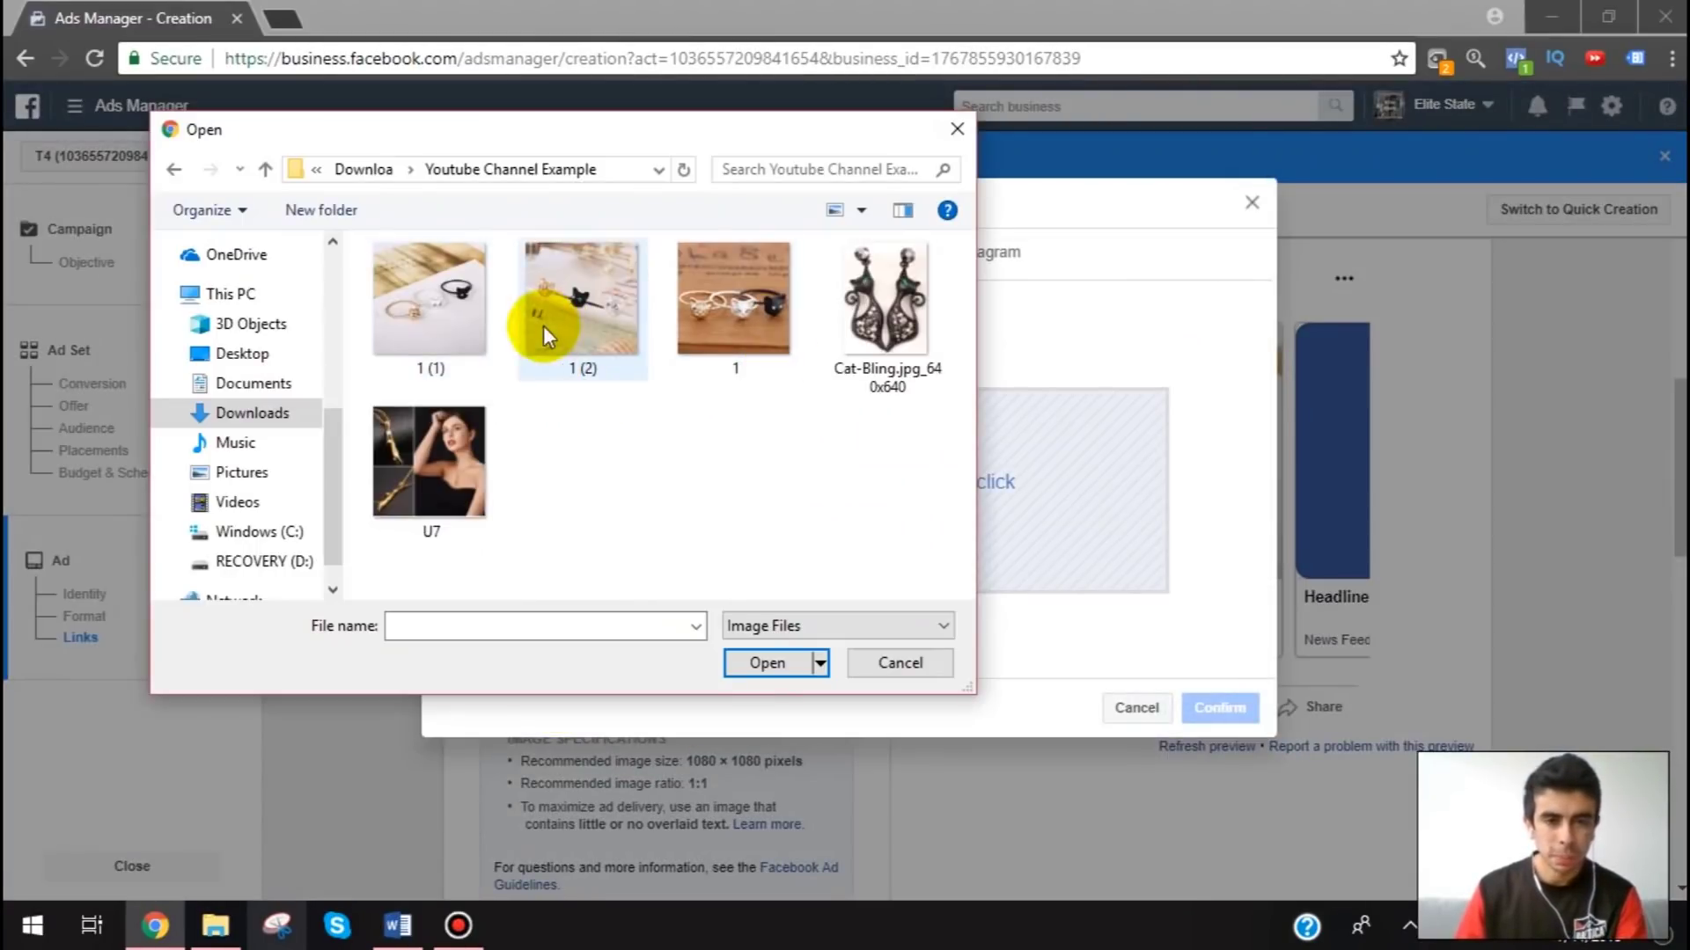
pyautogui.click(427, 493)
pyautogui.click(779, 665)
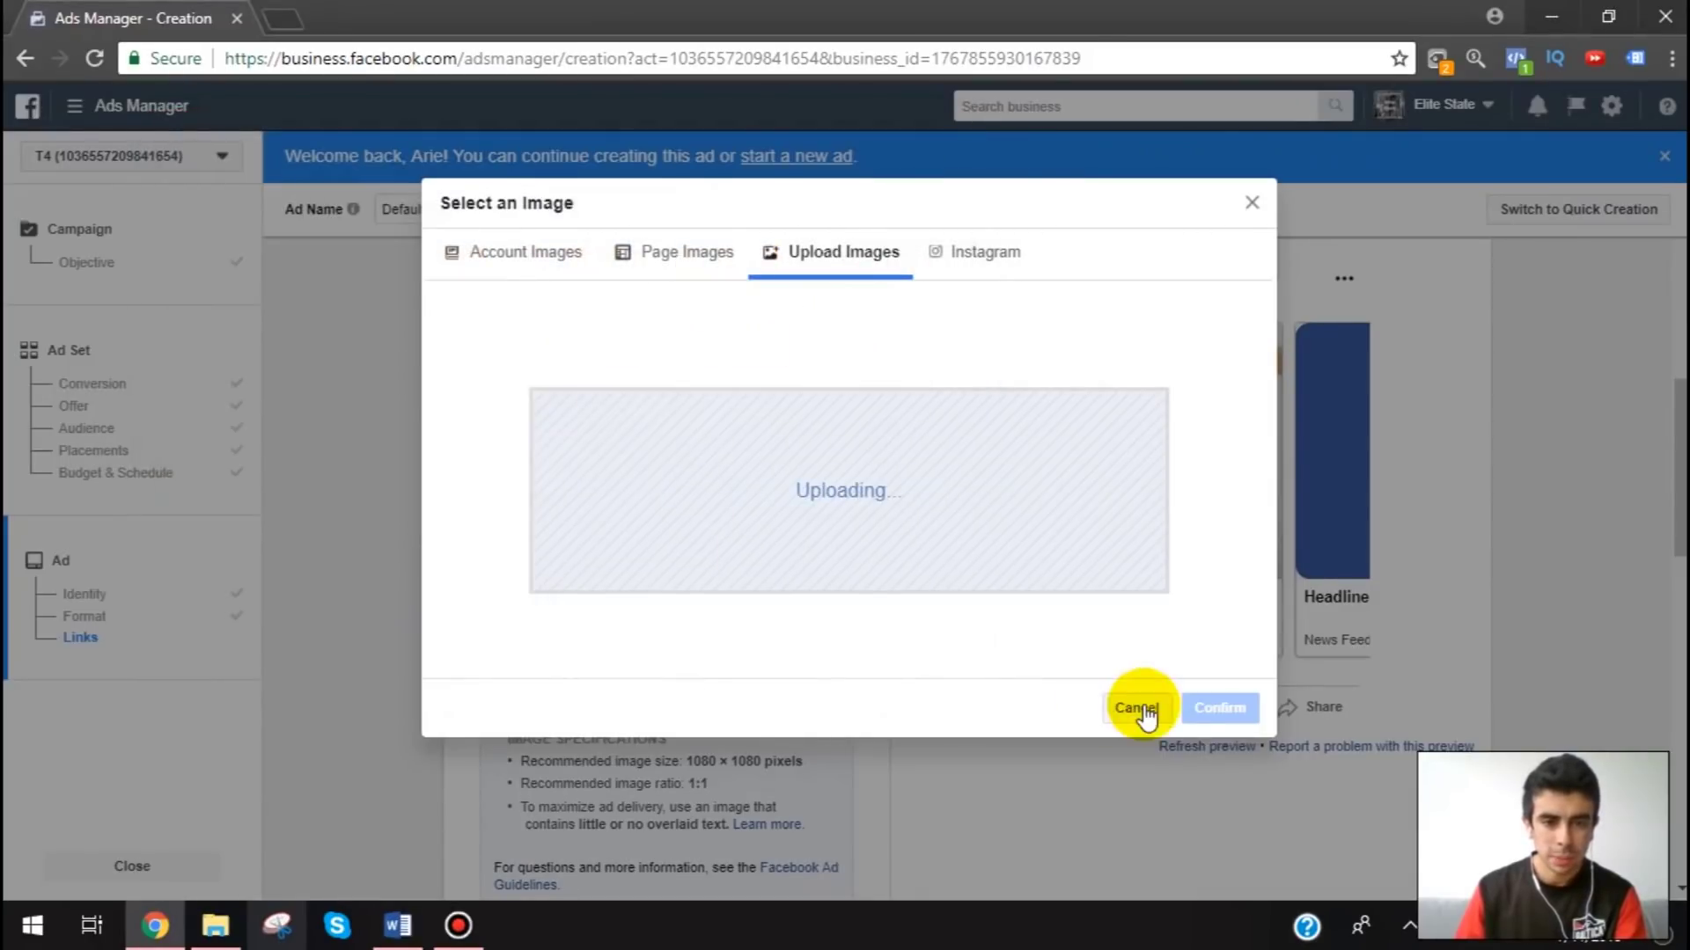
pyautogui.click(1232, 713)
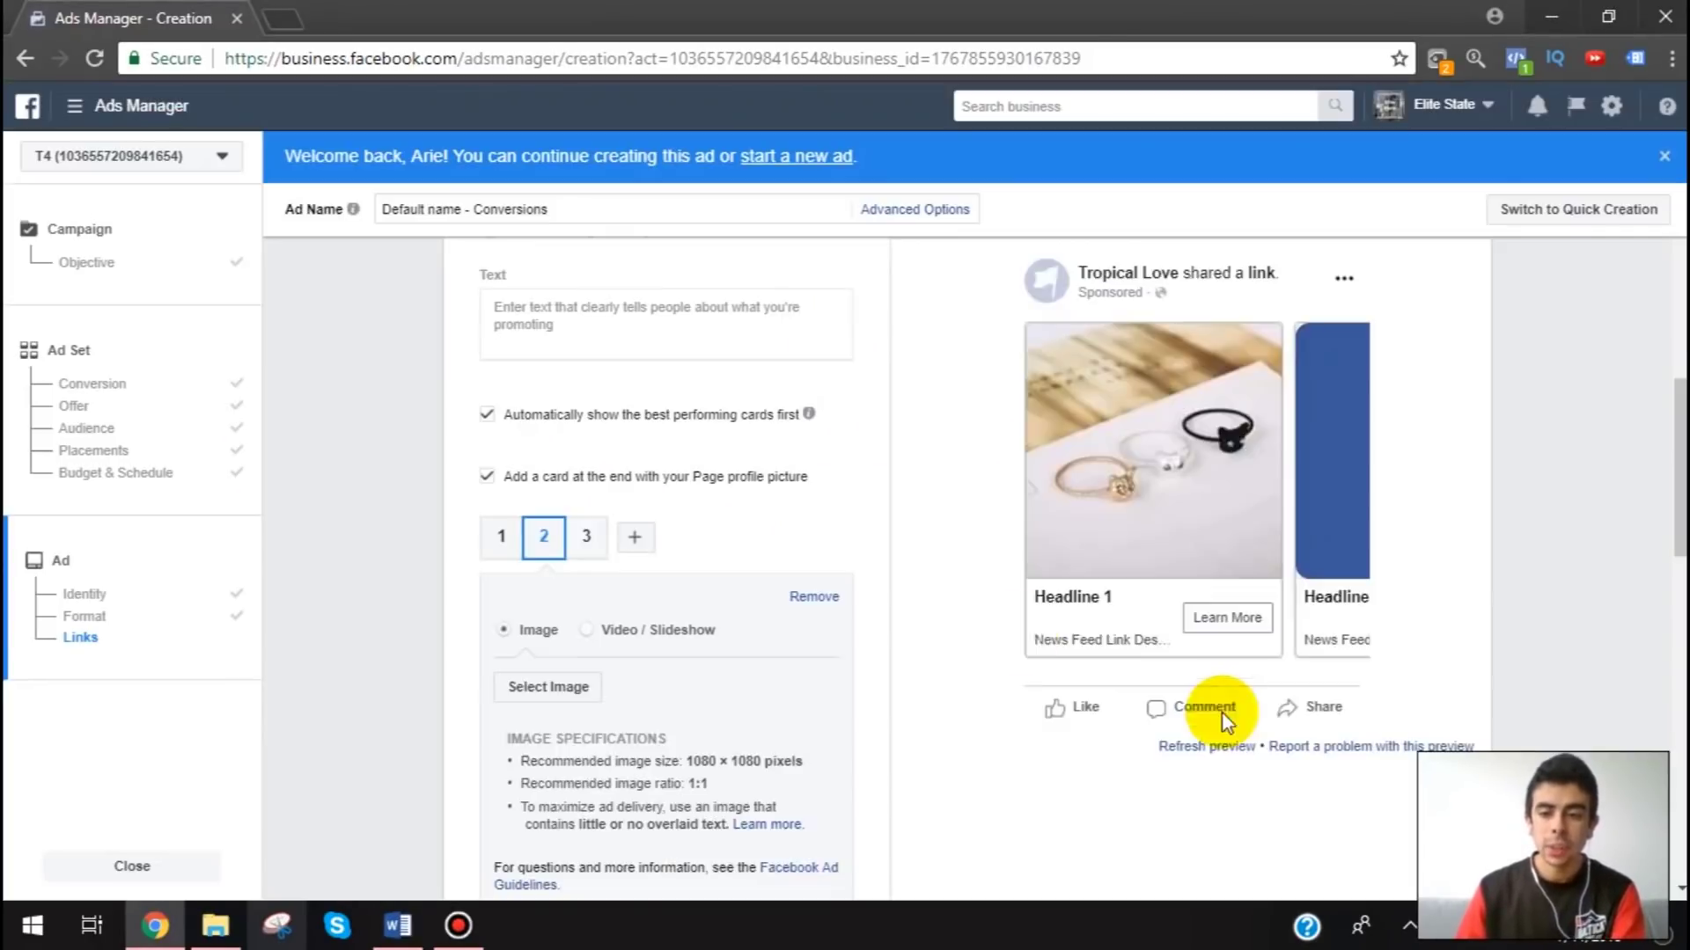
# - Try to upload the cat earrings image Cat-Bling.jpg_640x640 for the third carousel card
pyautogui.click(587, 541)
pyautogui.click(553, 685)
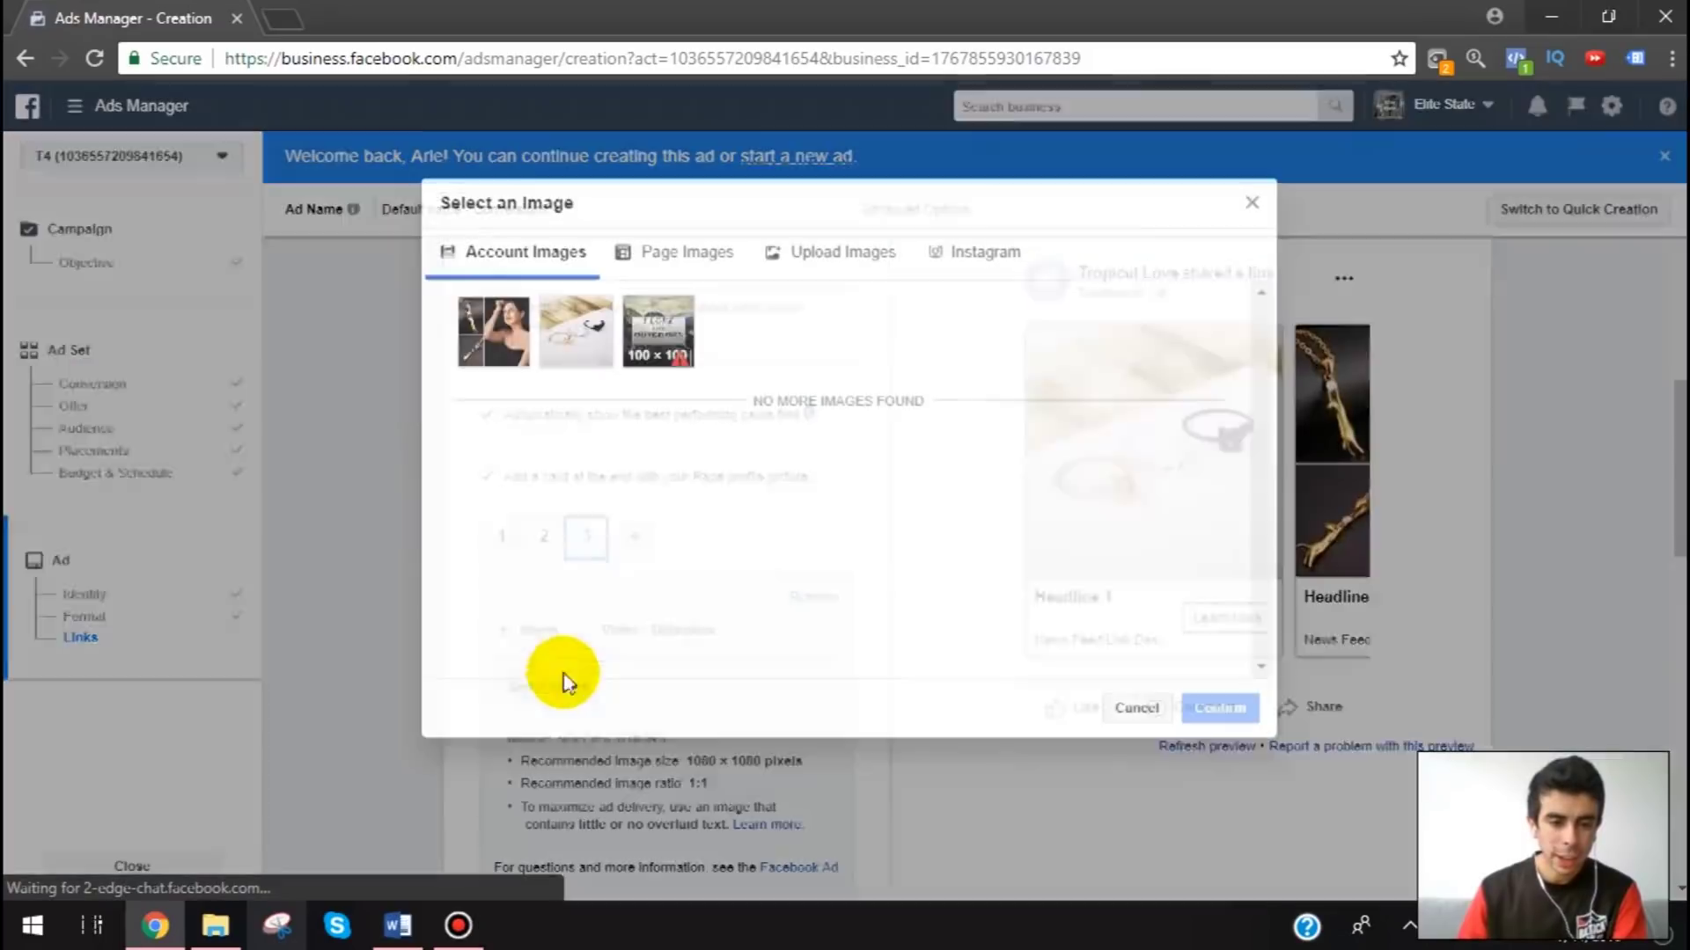
pyautogui.click(832, 259)
pyautogui.click(706, 396)
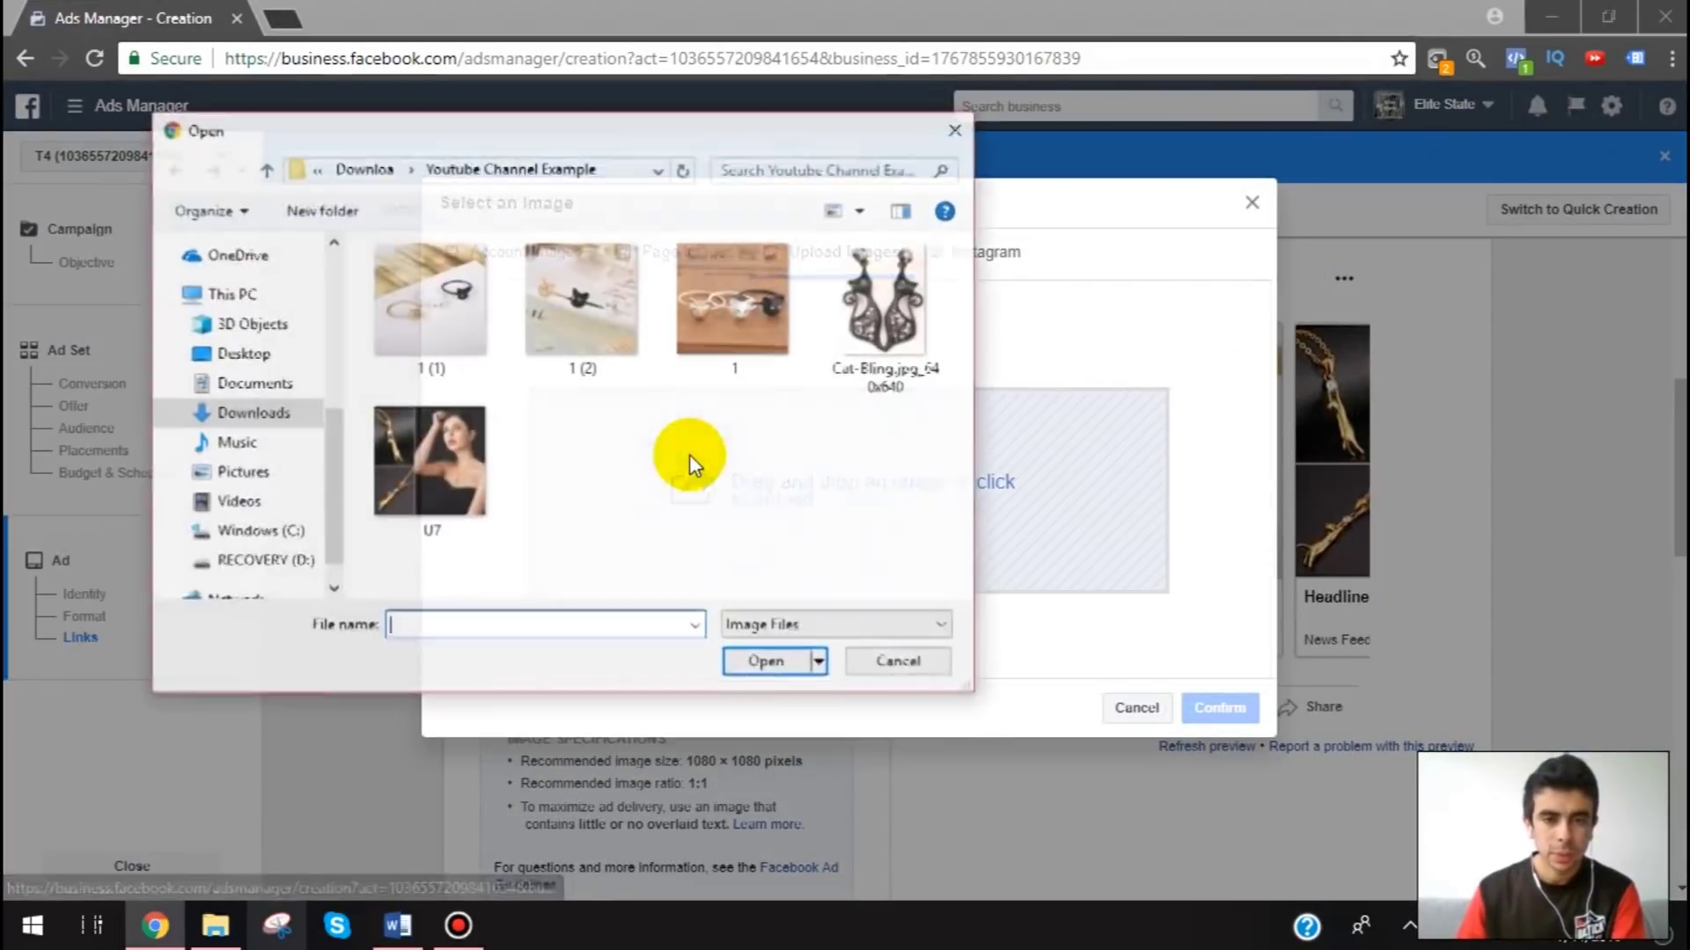
pyautogui.click(840, 357)
pyautogui.click(735, 662)
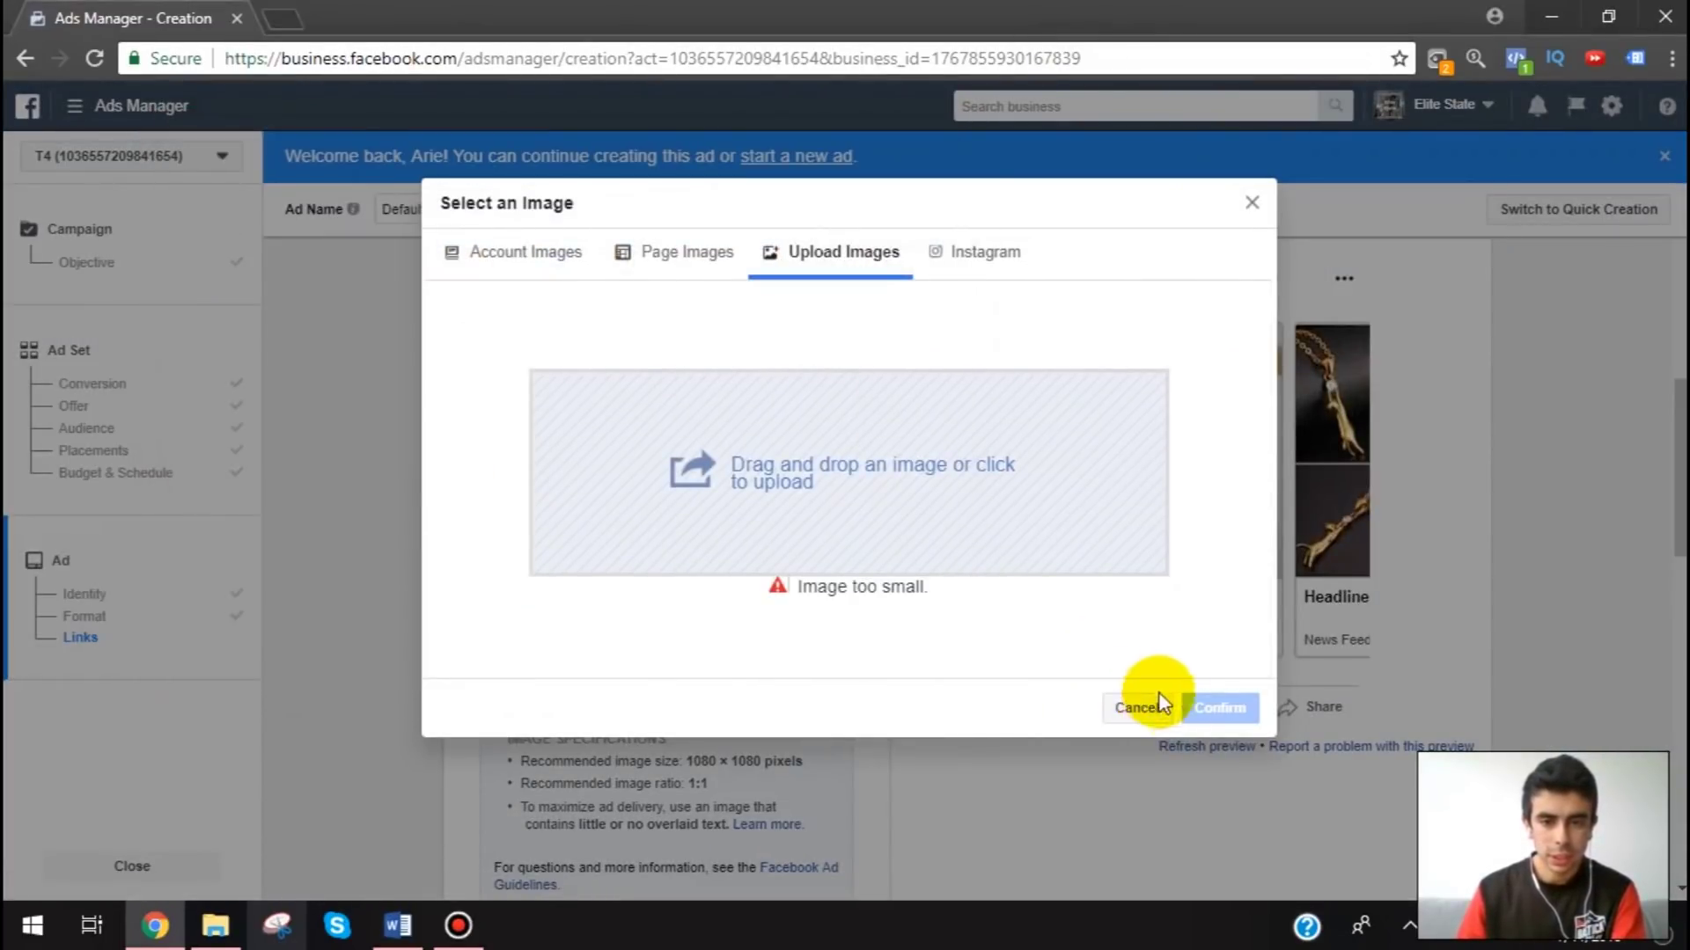
# - Upload the cat ring image 1 from the Youtube Channel Example folder for the third carousel card and review the three cards
pyautogui.click(780, 421)
pyautogui.click(609, 326)
pyautogui.click(738, 282)
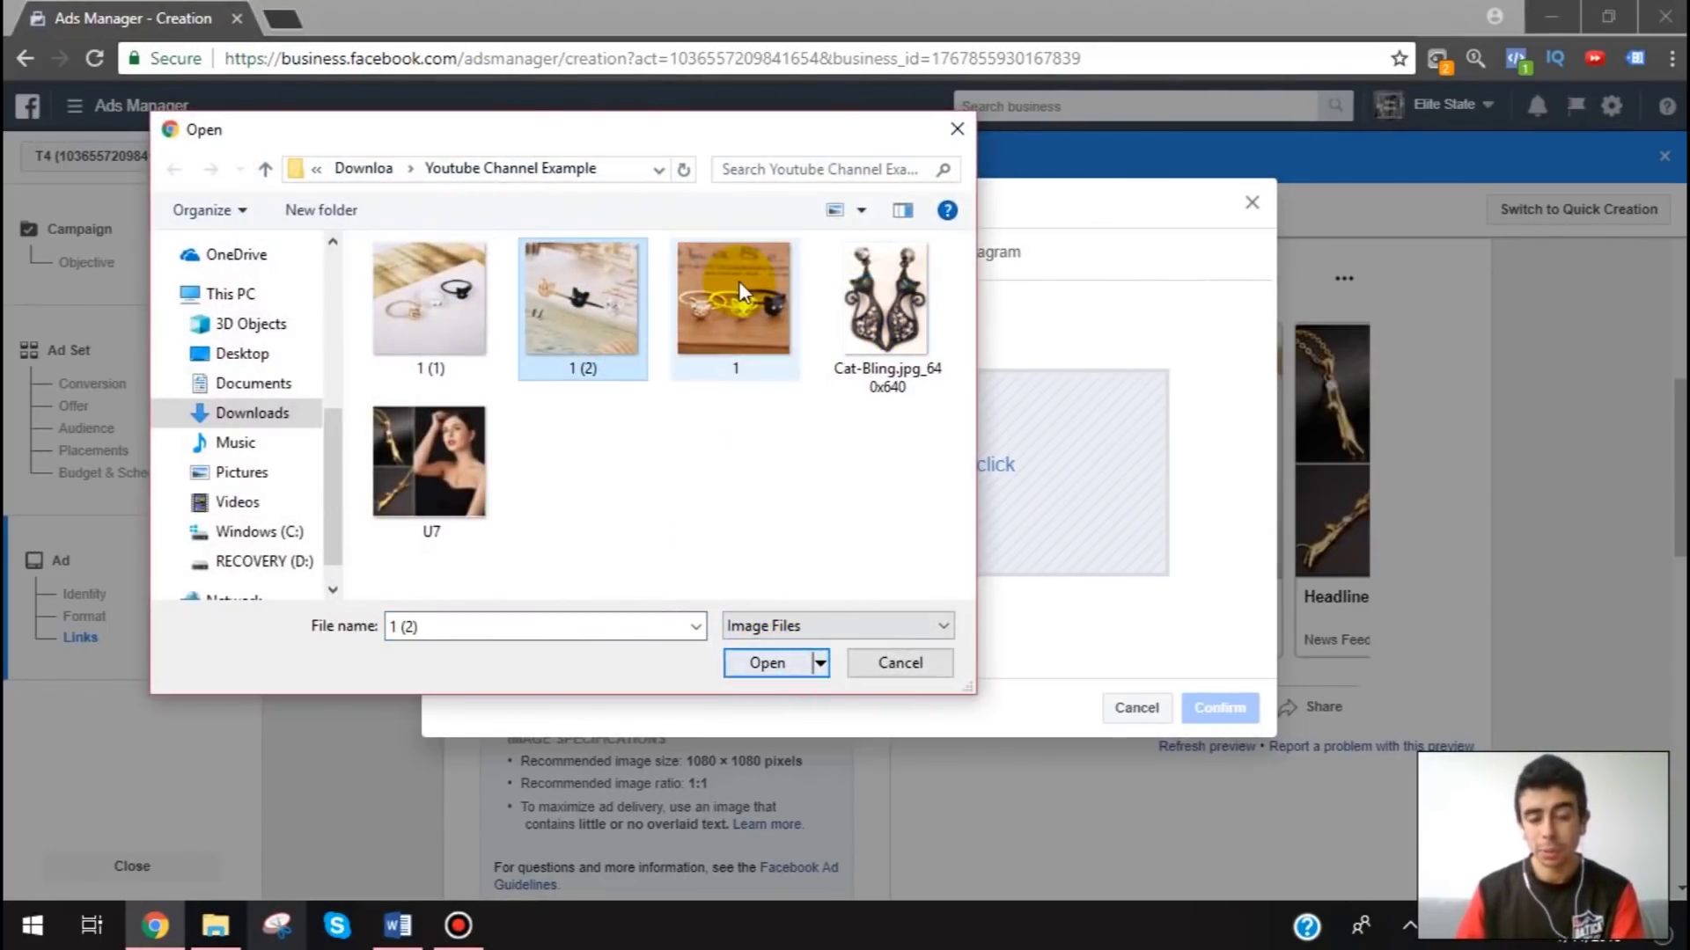
pyautogui.click(766, 663)
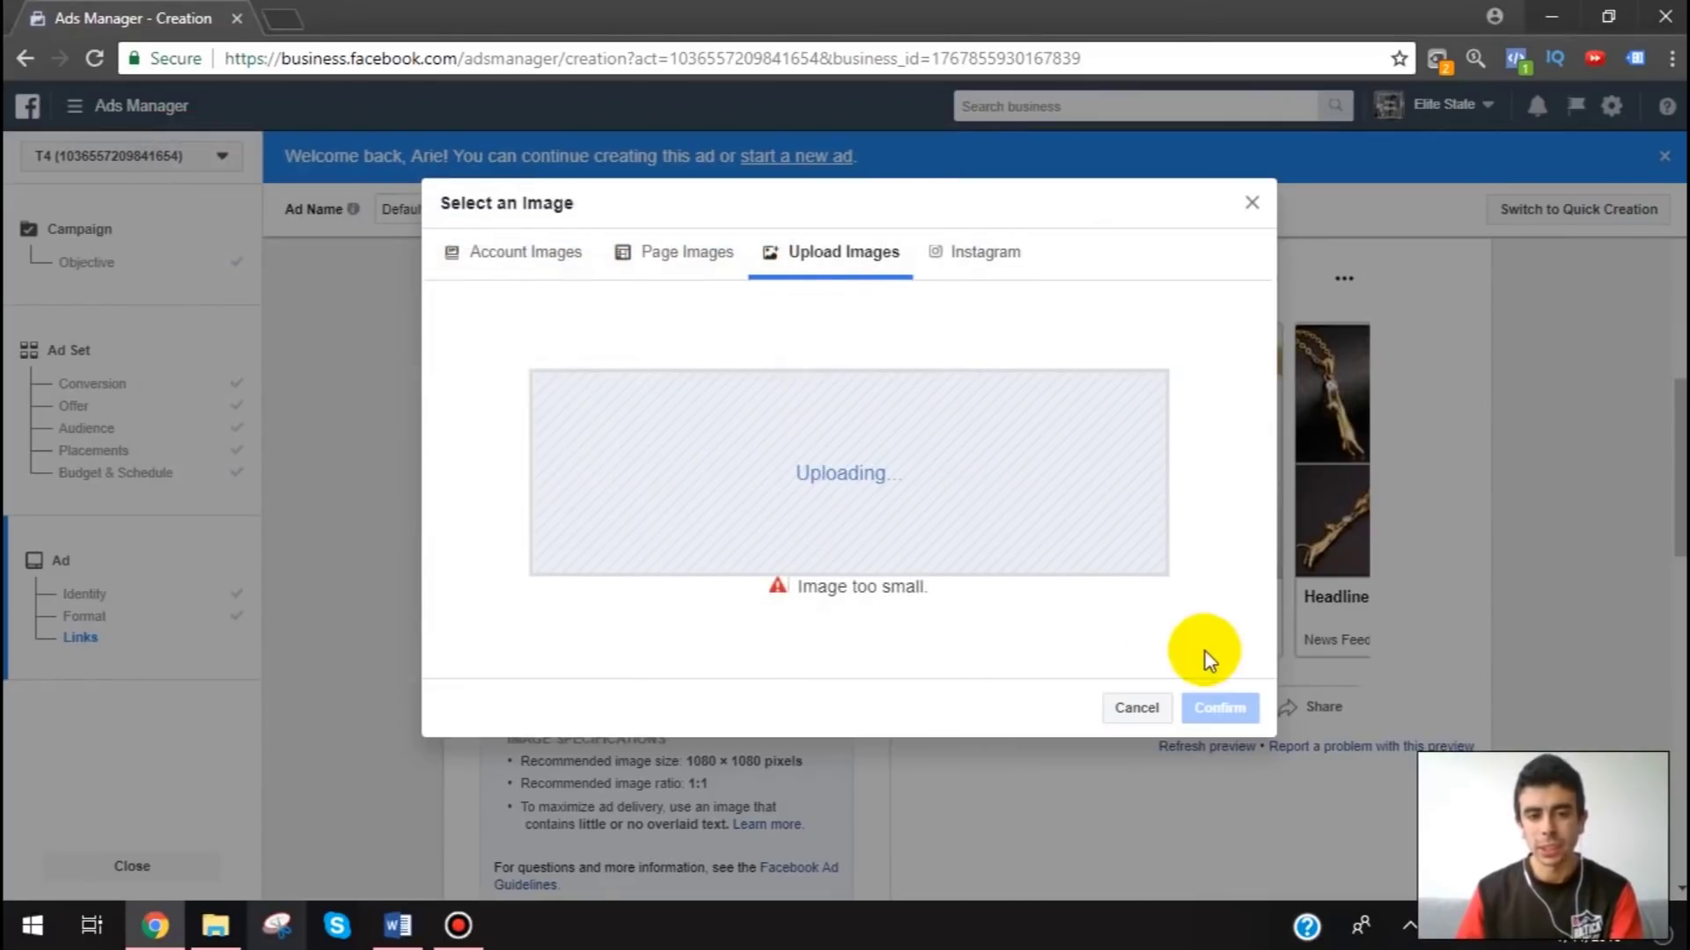
pyautogui.click(1222, 708)
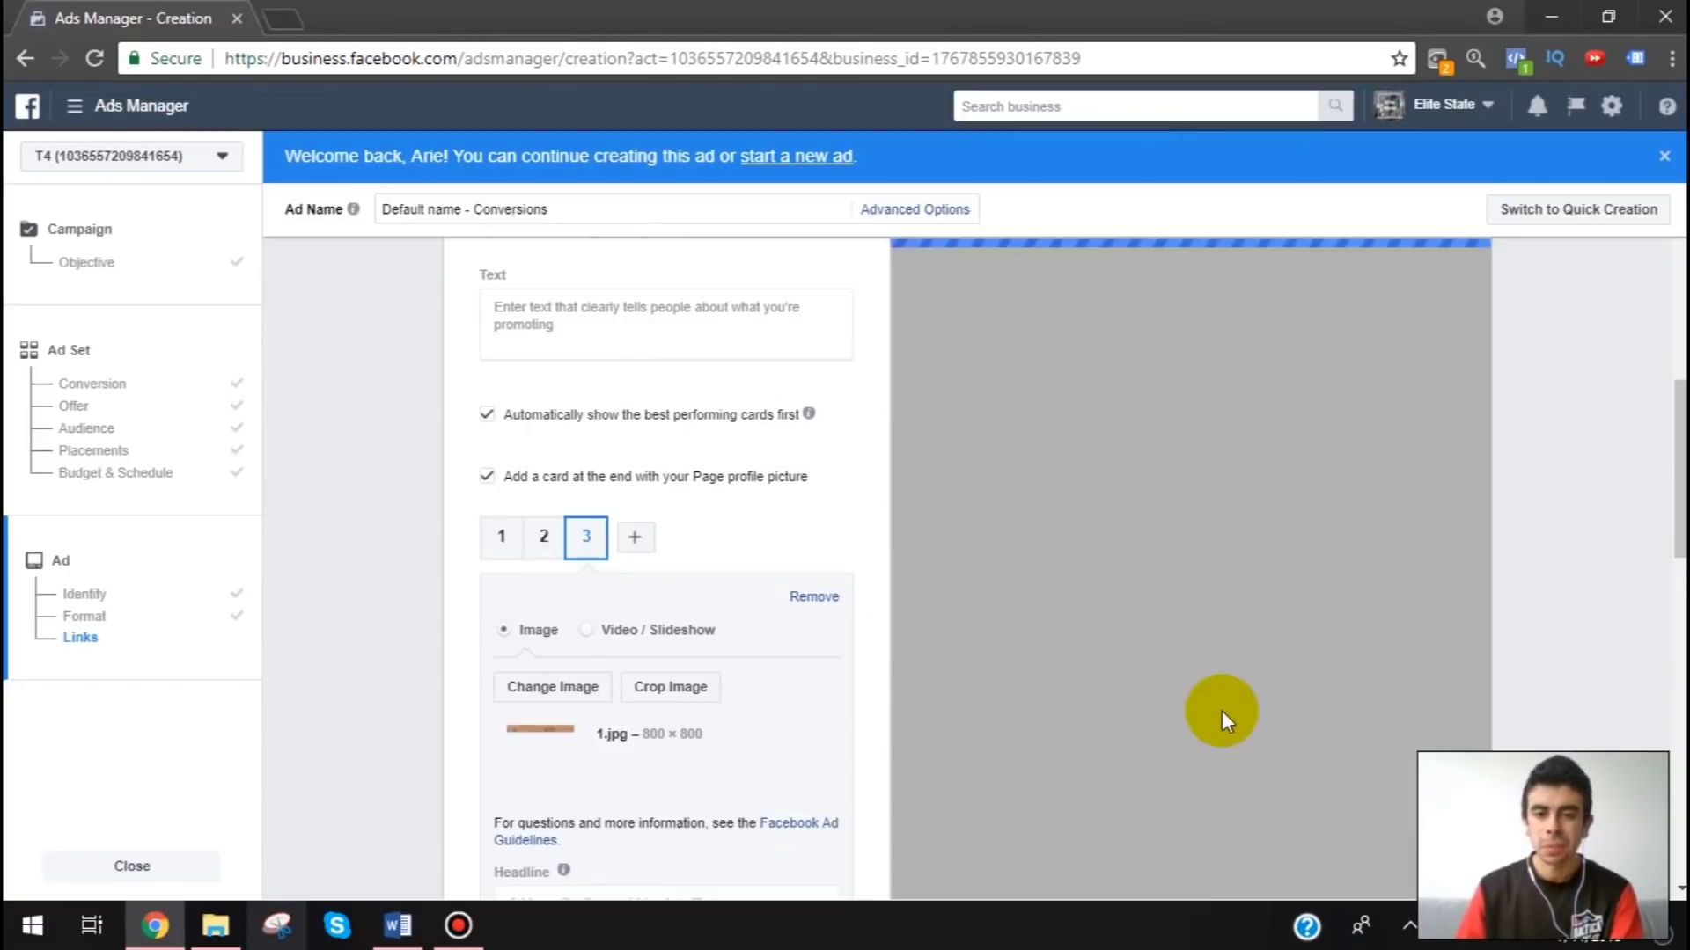
pyautogui.click(502, 538)
pyautogui.click(542, 539)
pyautogui.click(586, 538)
pyautogui.click(495, 546)
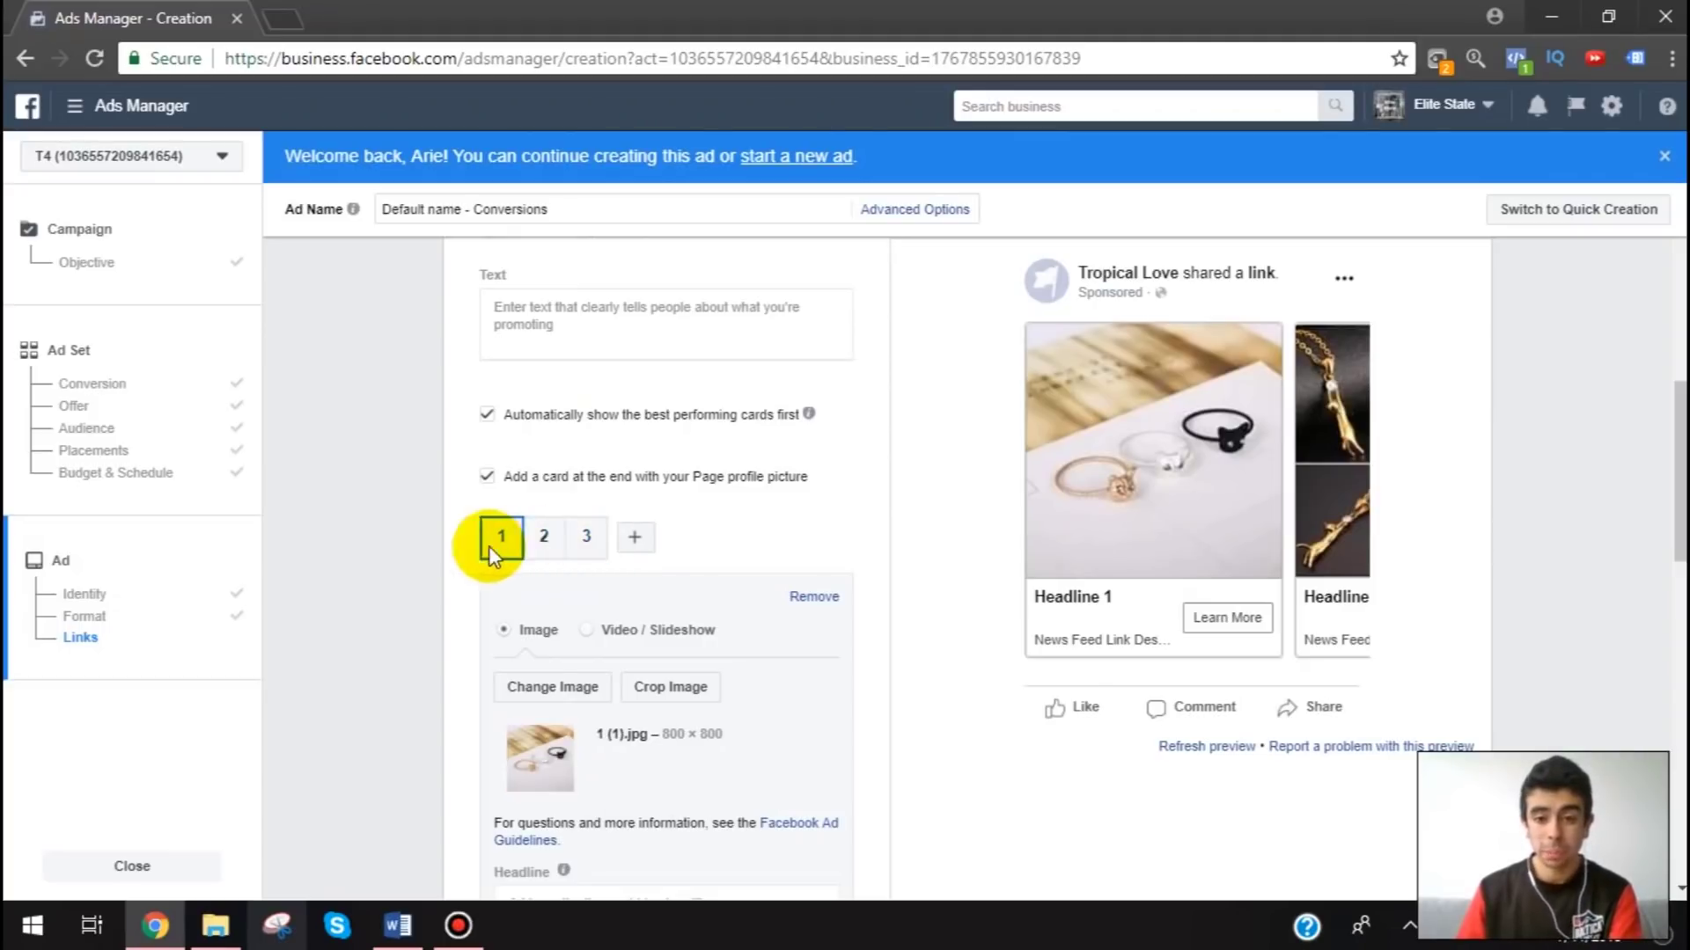
# - Write the ad text "These Are Our TOP 5 Cat Jewelry Pieces Of The Summer"
pyautogui.scroll(3, 493, 539)
pyautogui.click(501, 553)
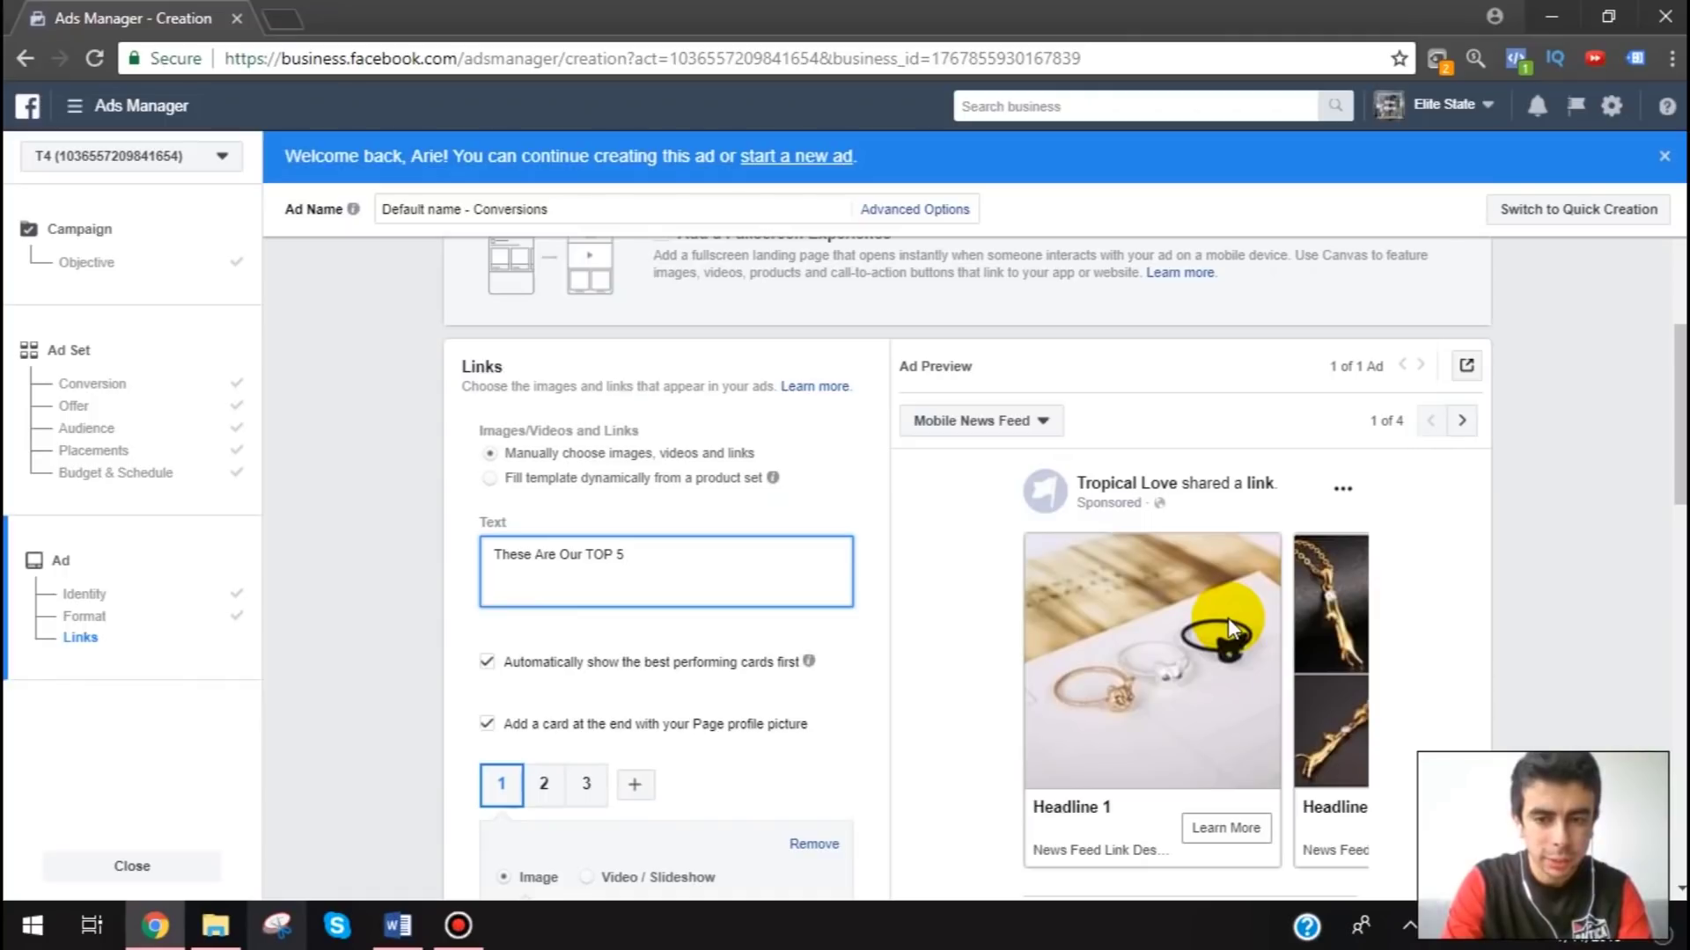
pyautogui.write('Cat Jewelry Pieces Of The')
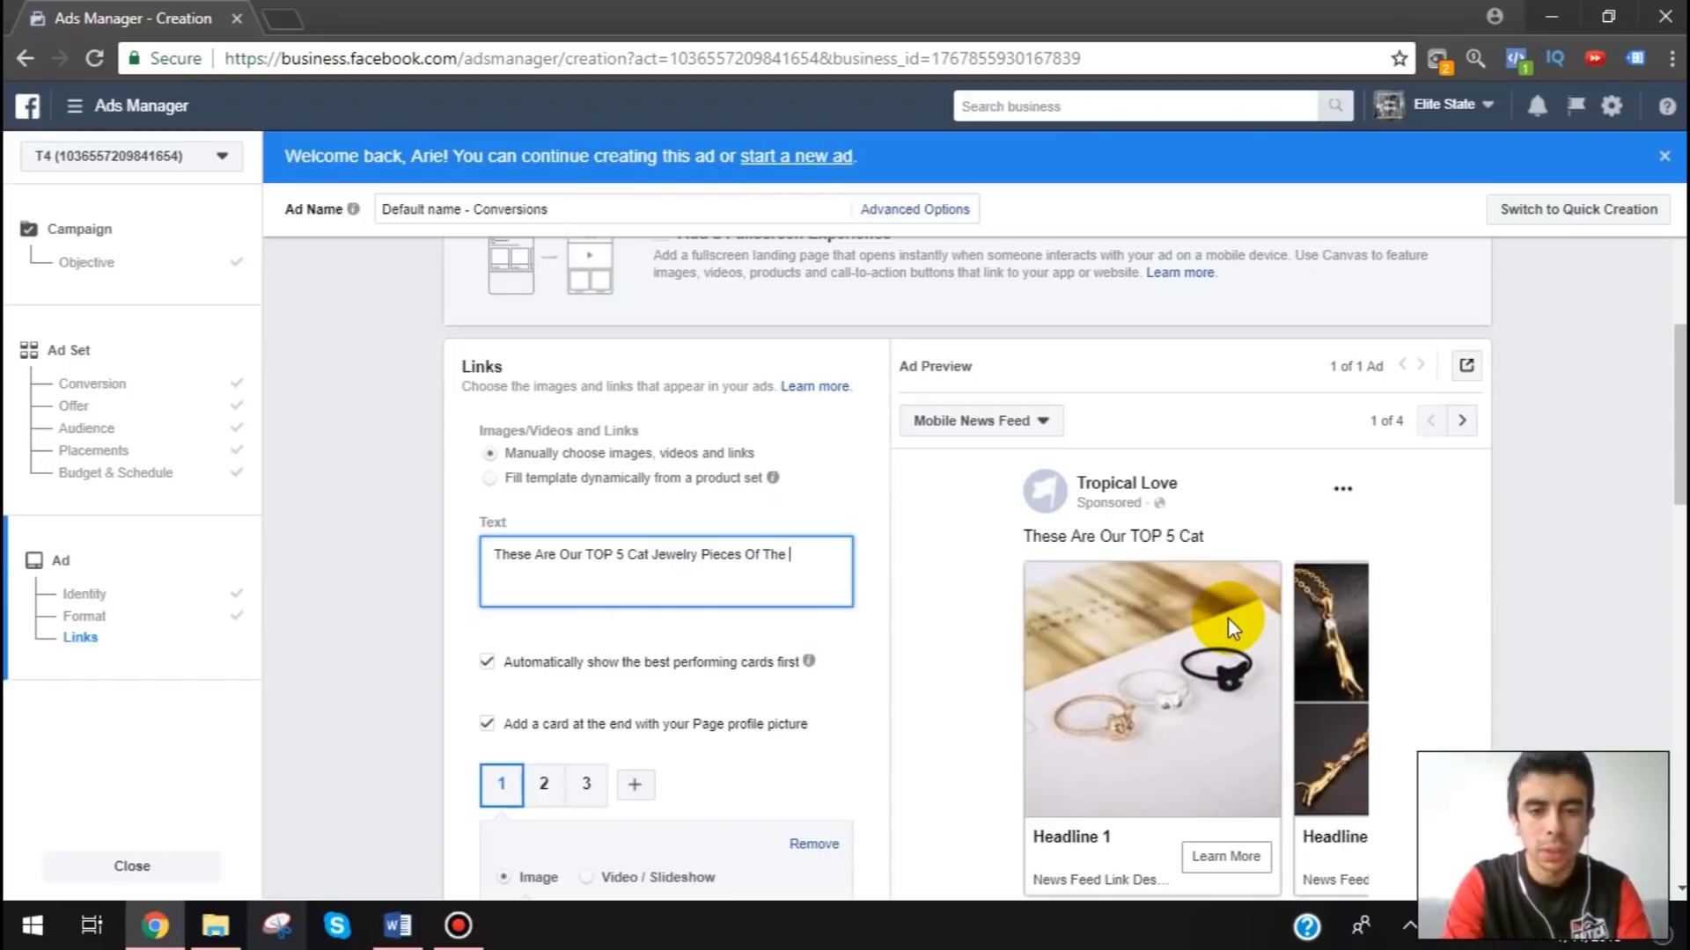
pyautogui.write(' Summer')
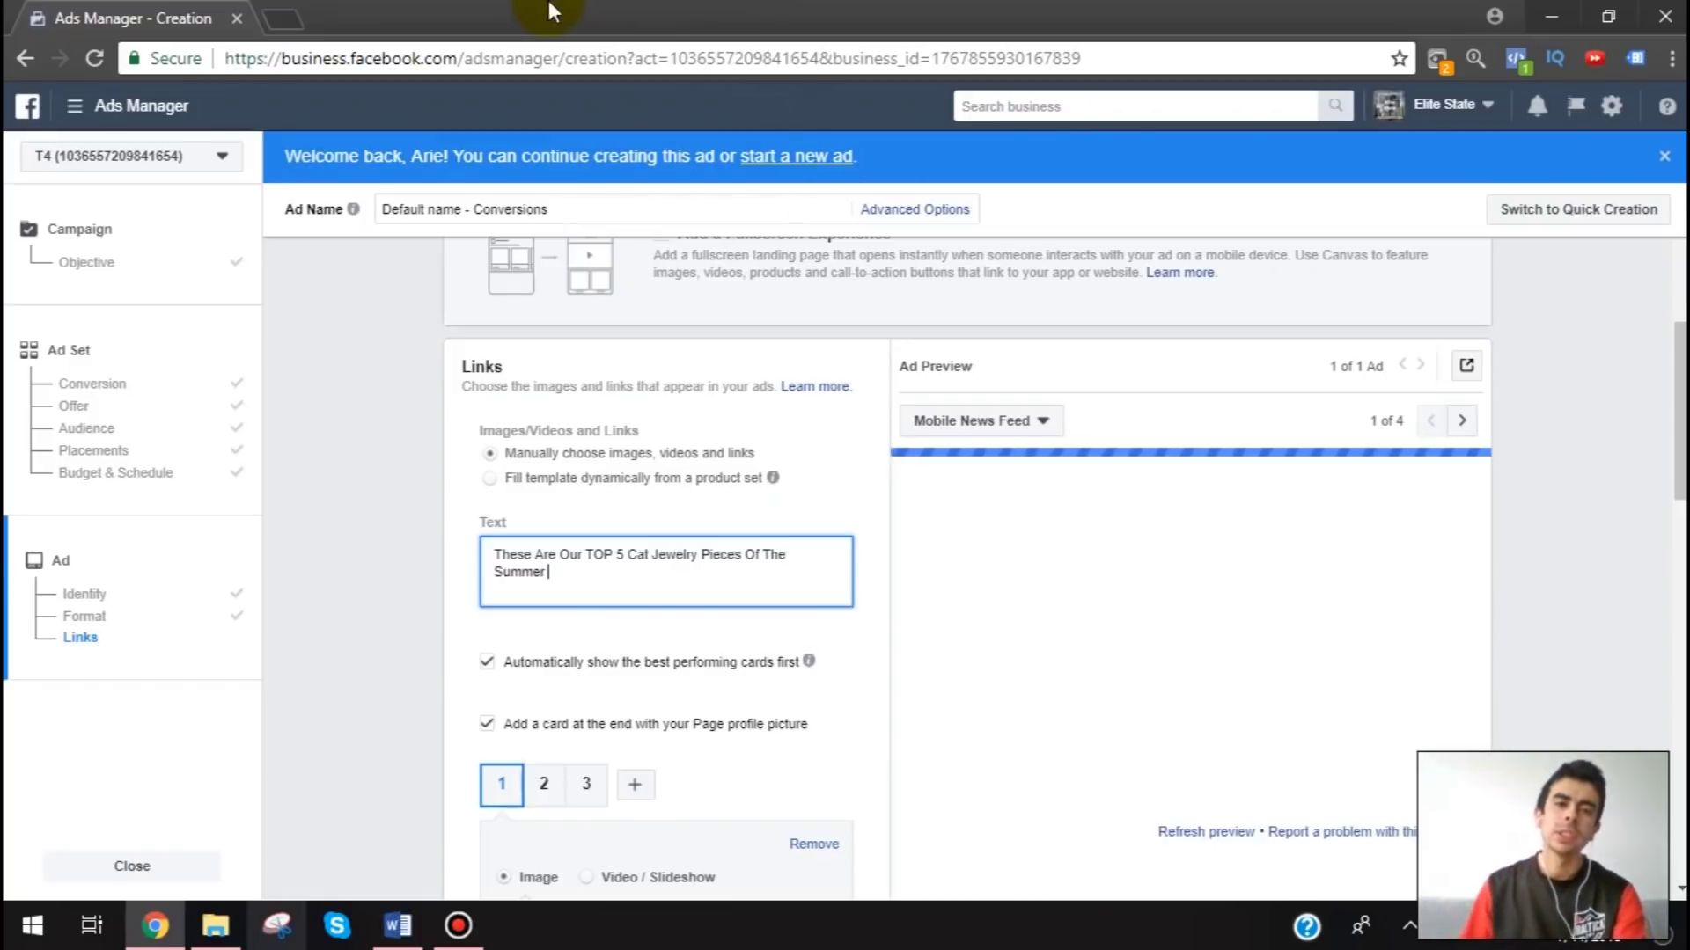
# - Open piliapp.com/facebook-symbols/ in a new browser tab and copy the cat face emoji from Animals & Nature
pyautogui.click(295, 14)
pyautogui.write('piliapp.com/facebook-symbols/')
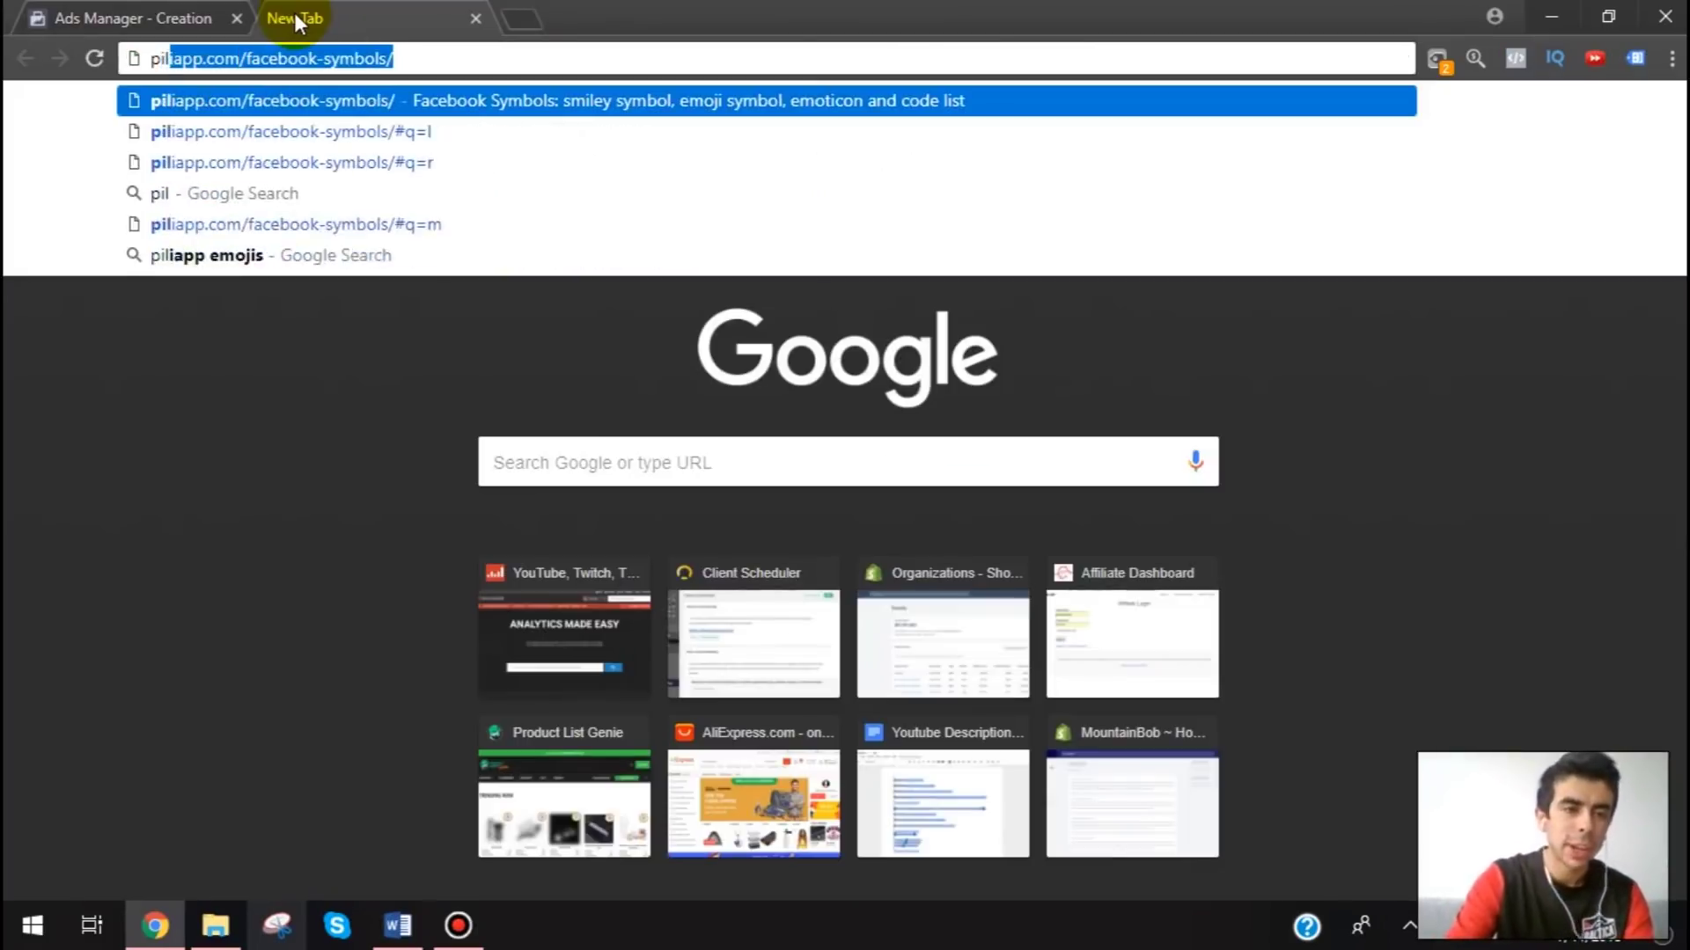
pyautogui.press('Return')
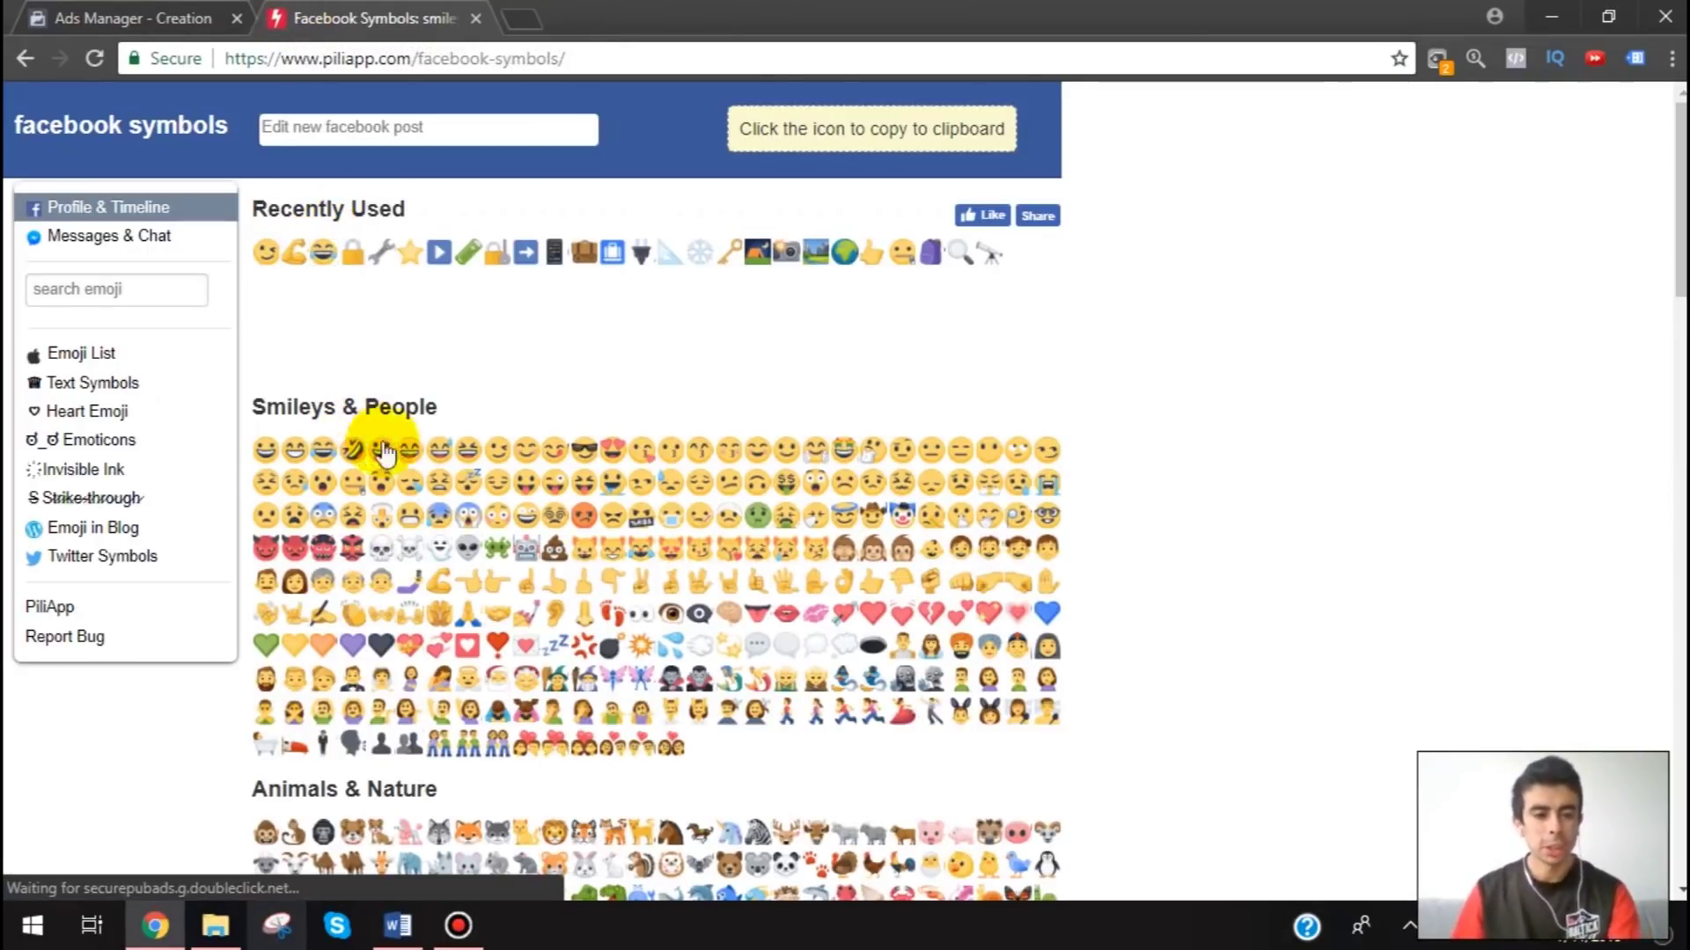
pyautogui.click(615, 453)
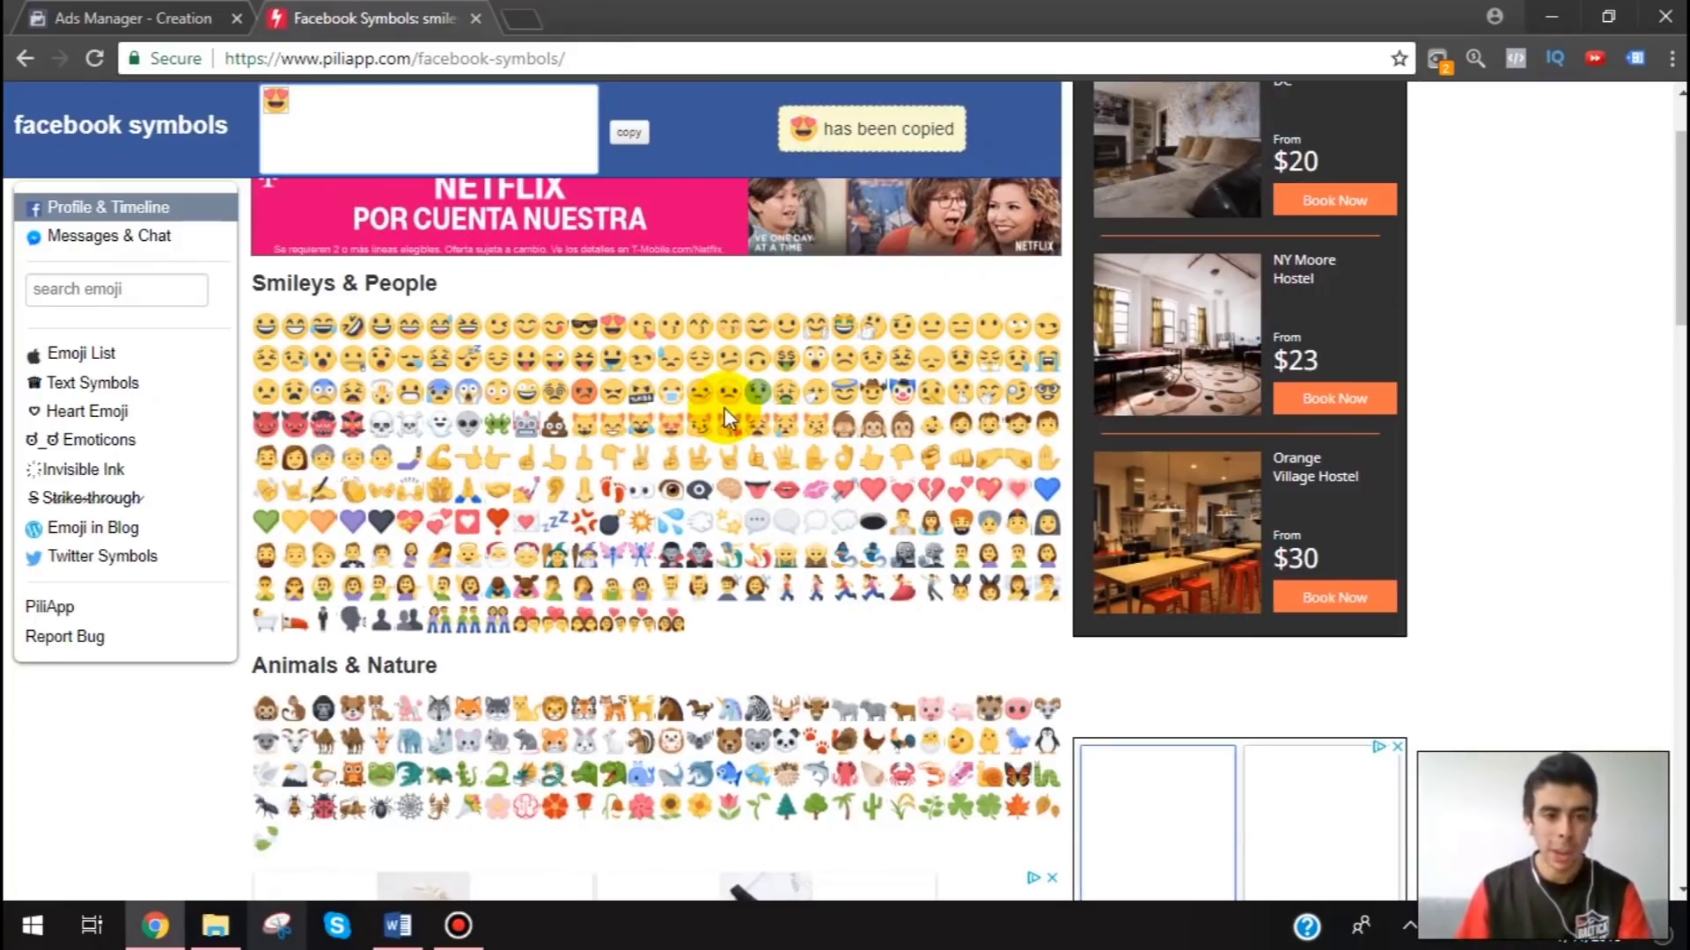
pyautogui.scroll(-4, 736, 410)
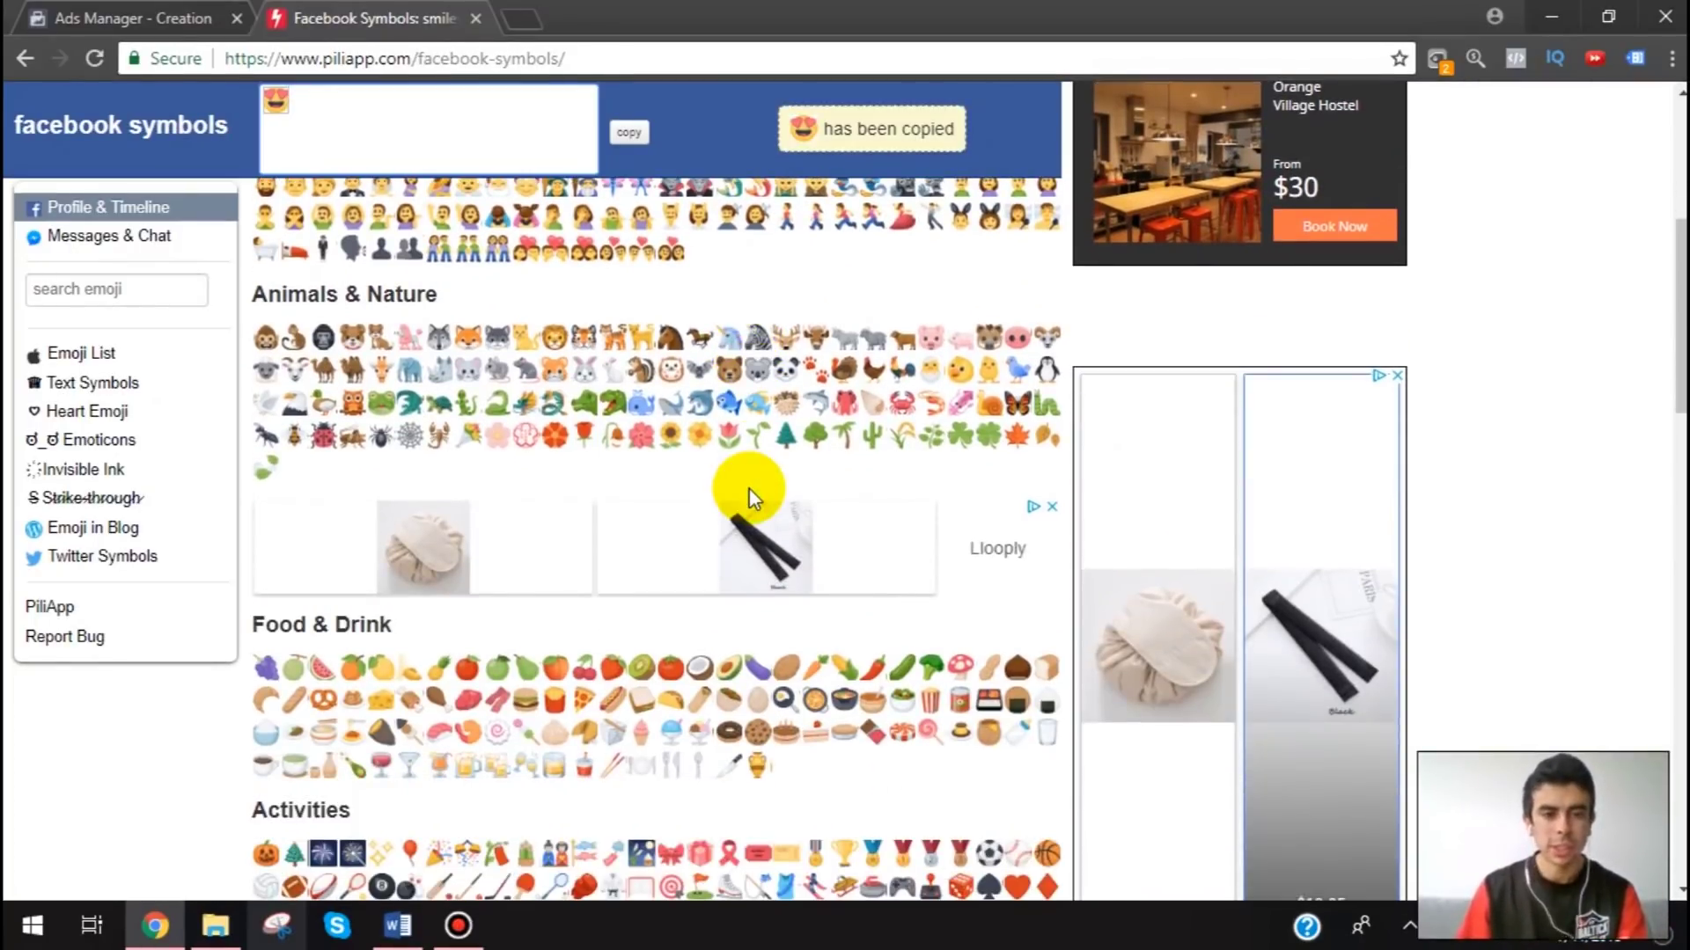
pyautogui.click(497, 338)
# - Return to Ads Manager and paste the copied cat face emoji at the end of the ad text, after "Summer"
pyautogui.click(132, 17)
pyautogui.click(748, 570)
pyautogui.hotkey('ctrl', 'v')
pyautogui.click(689, 628)
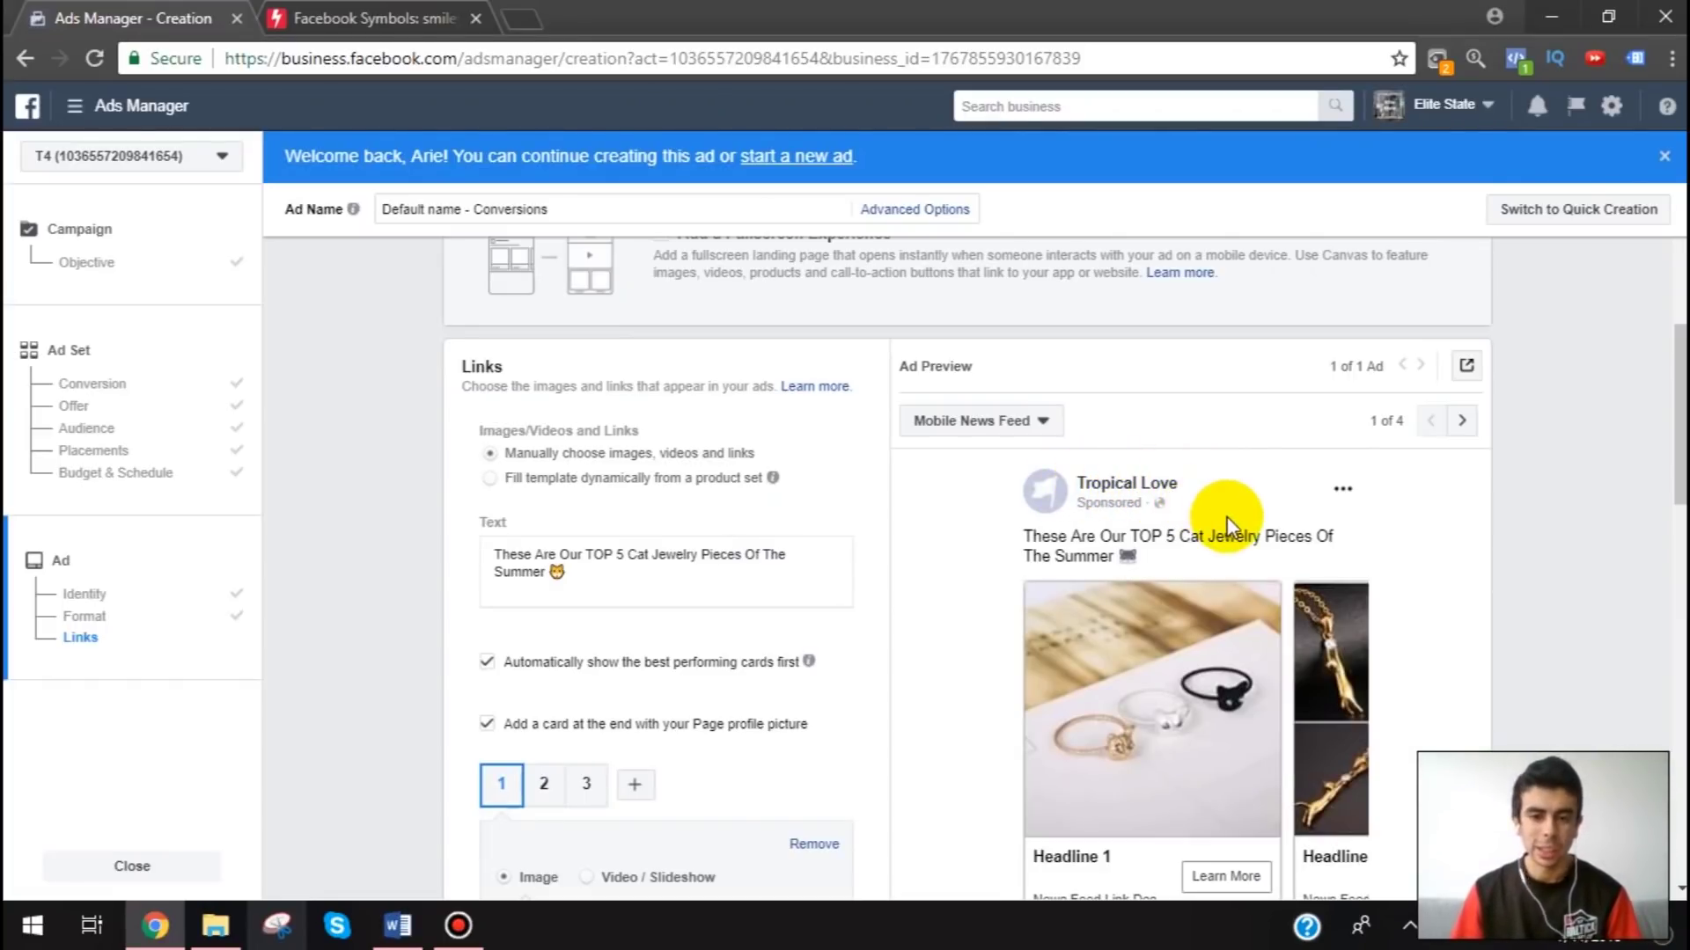
# - Insert the word "Favorite" before "Cat Jewelry" in the ad text
pyautogui.click(587, 557)
pyautogui.press('BackSpace')
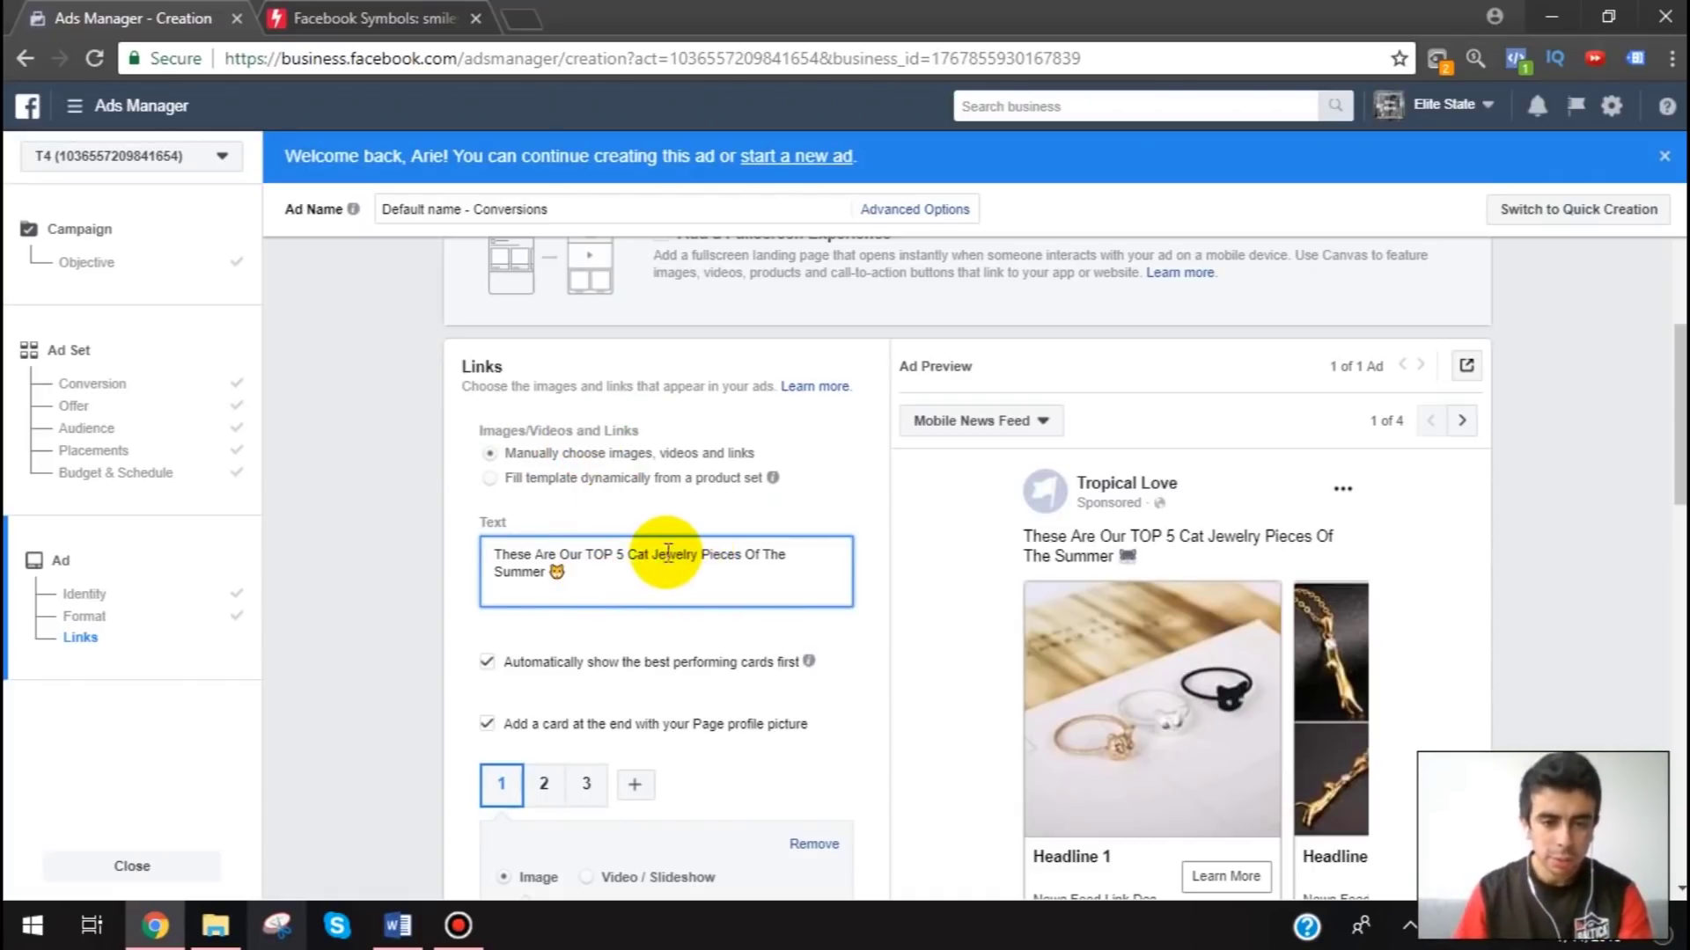
pyautogui.click(631, 554)
pyautogui.write('Favorite')
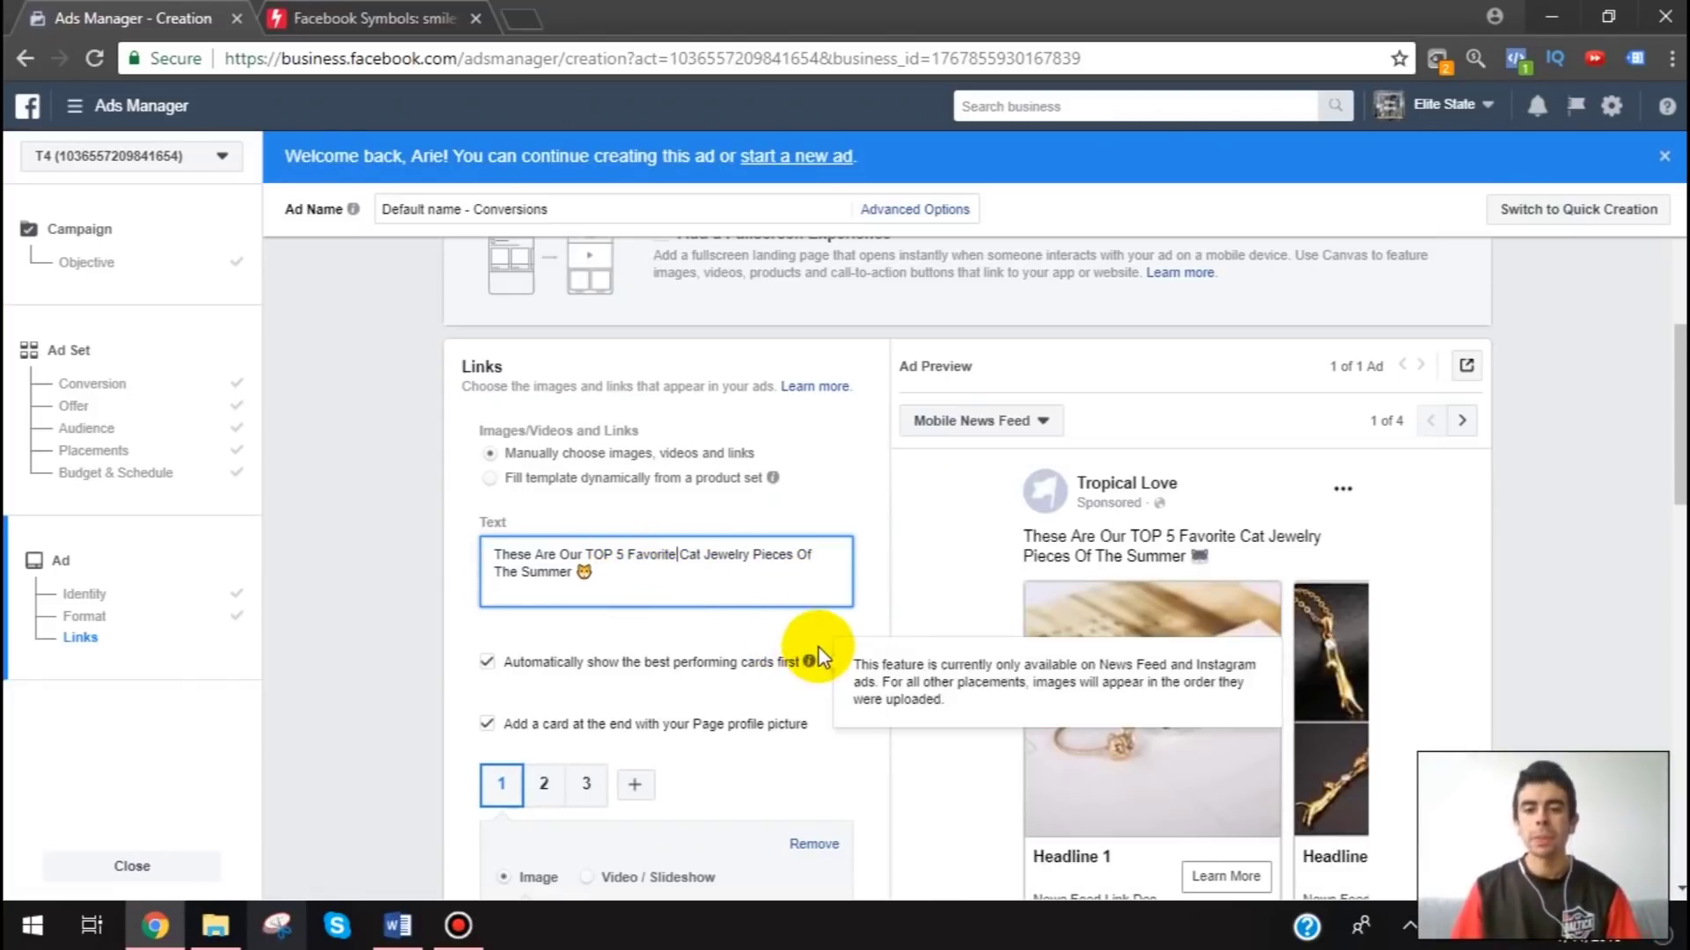
# - Add a separate line to the ad text reading "50% Off All Pieces First 500 Customers Only", set off by a blank line
pyautogui.click(674, 576)
pyautogui.press('Return')
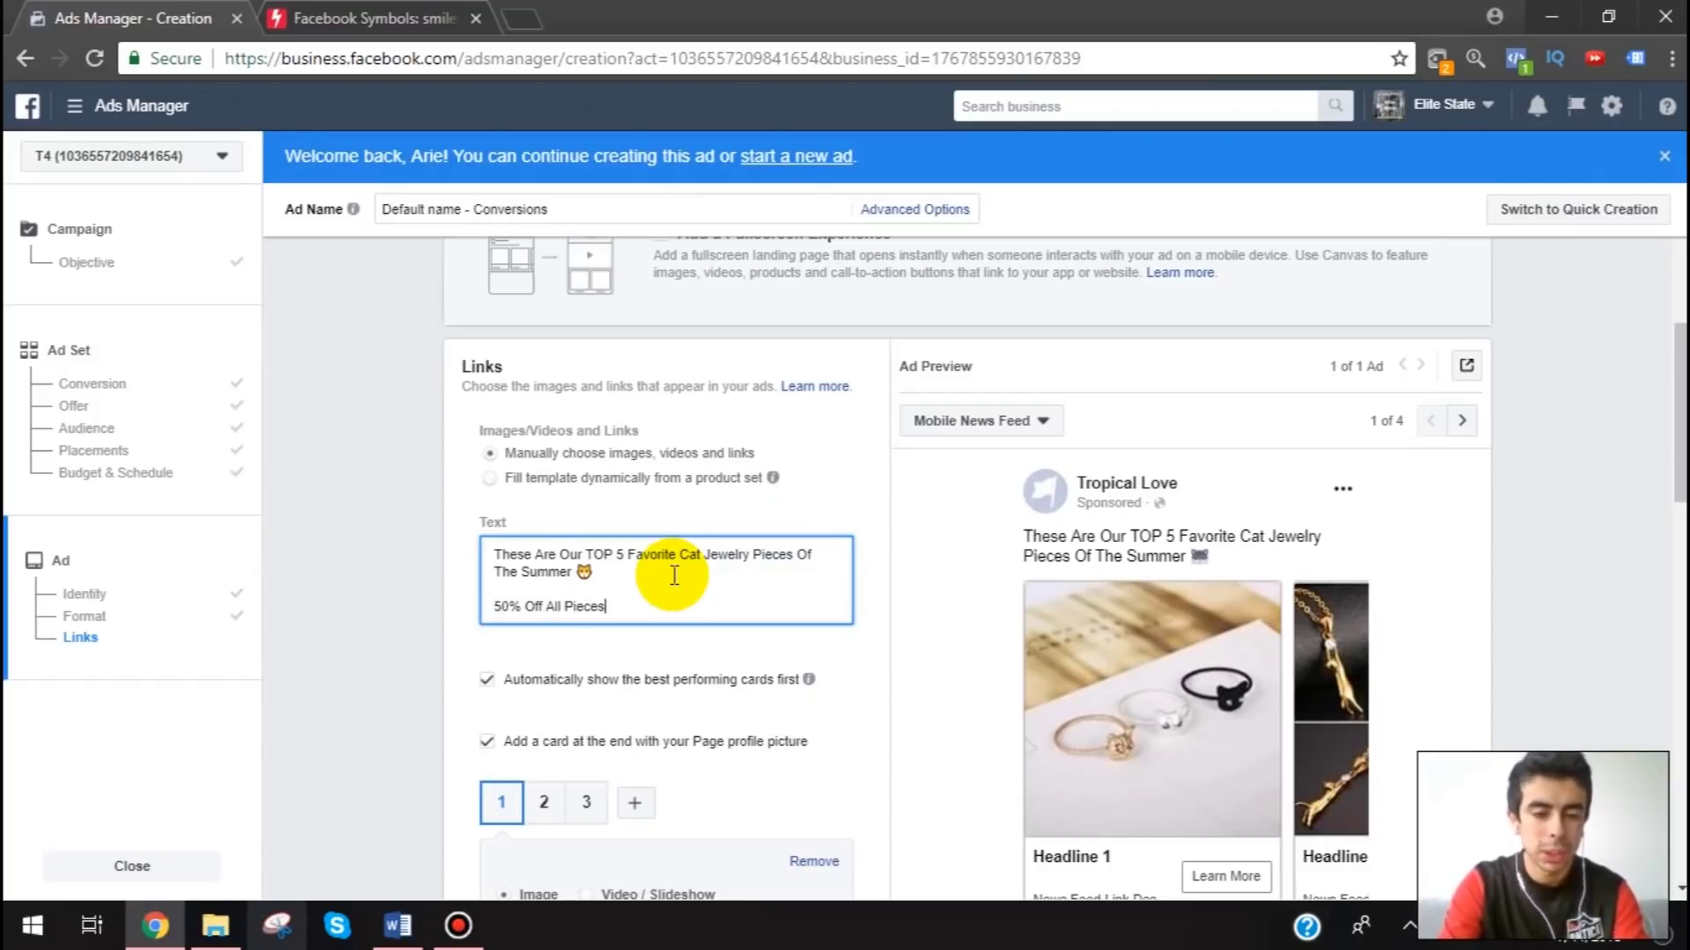
pyautogui.write('Today Only')
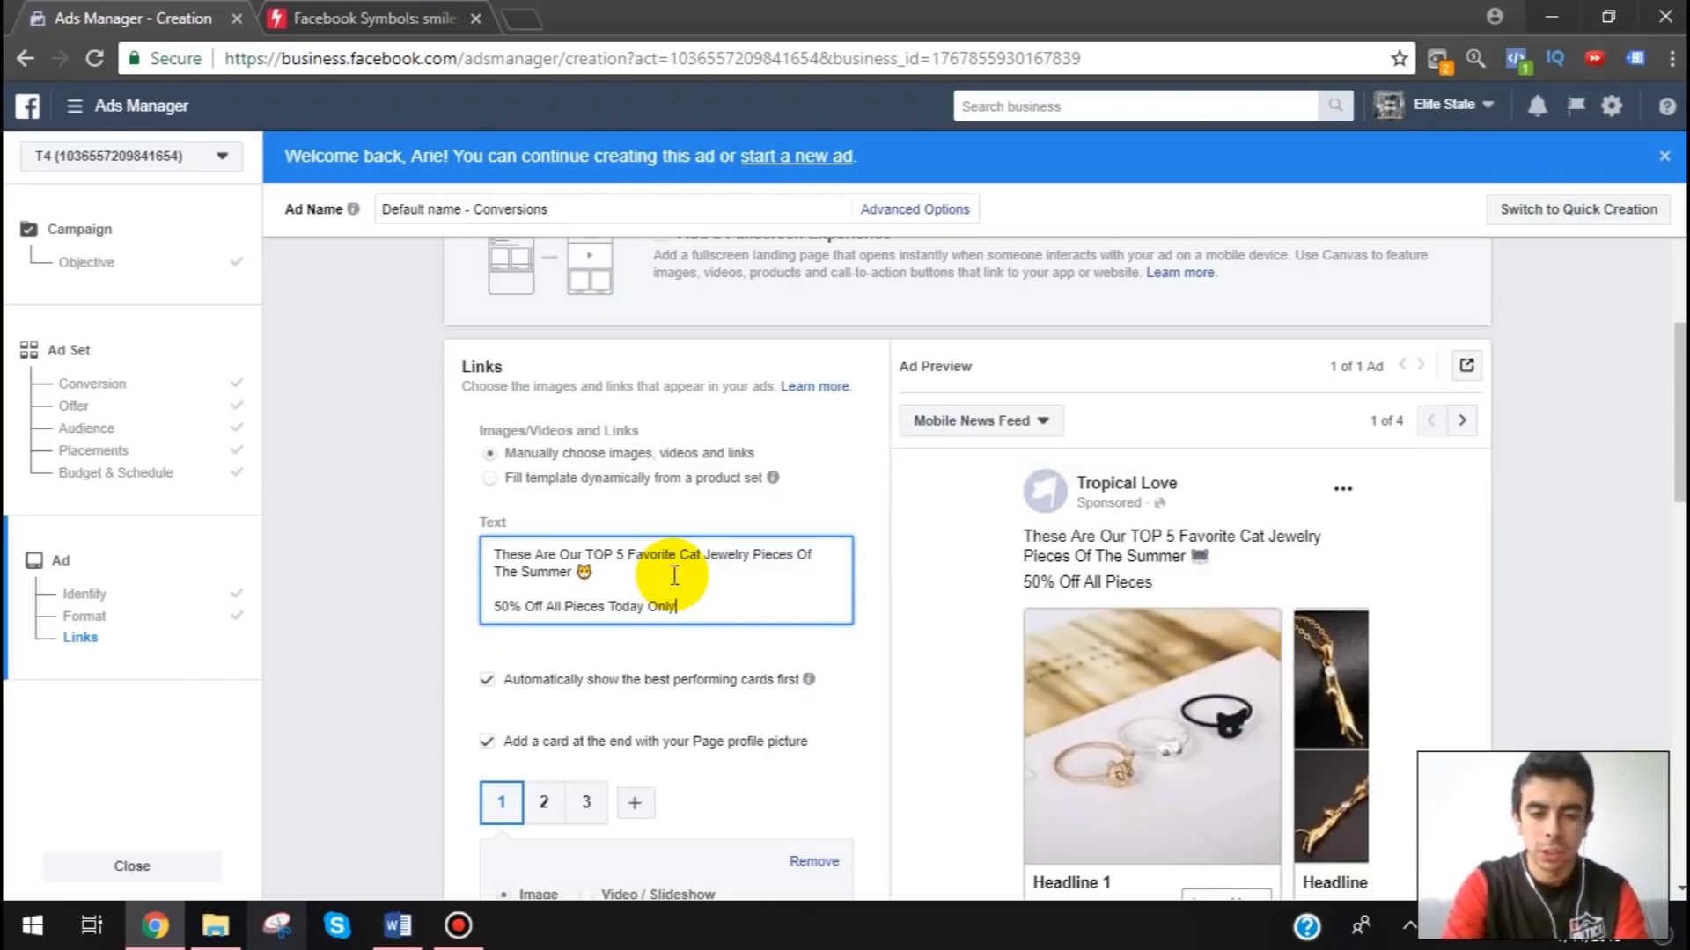
pyautogui.press('BackSpace')
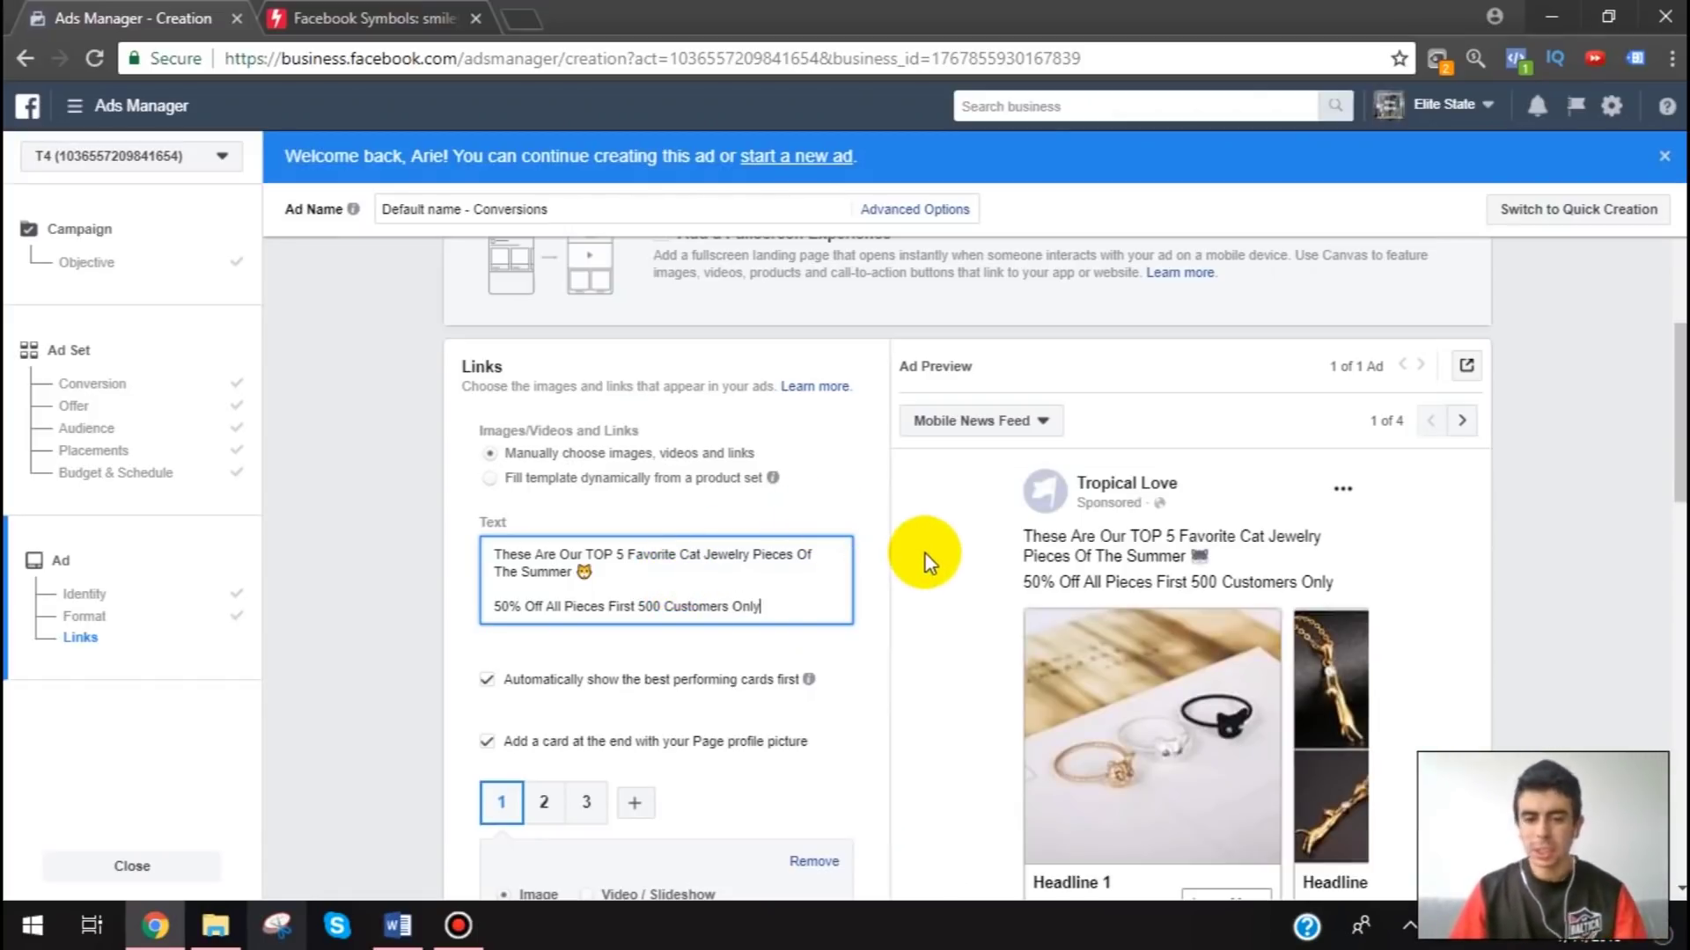
# - Copy the screaming face emoji from the Facebook symbols page and paste it after "500 Customers Only" in the Ads Manager ad text
pyautogui.click(370, 18)
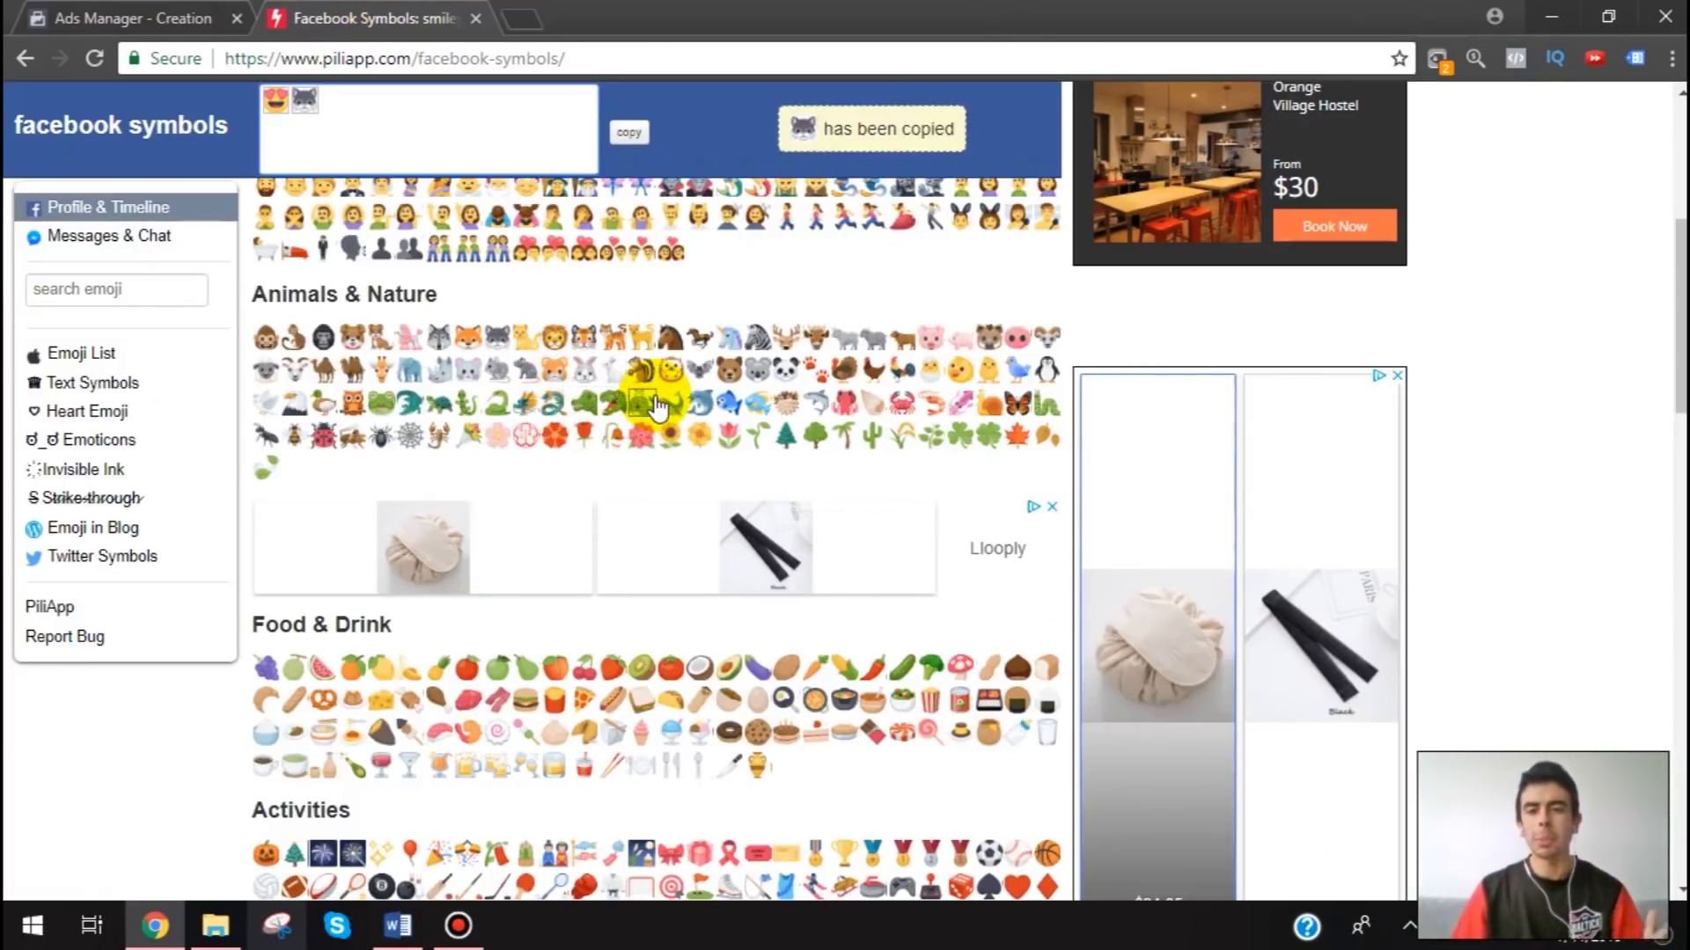
pyautogui.scroll(-4, 648, 378)
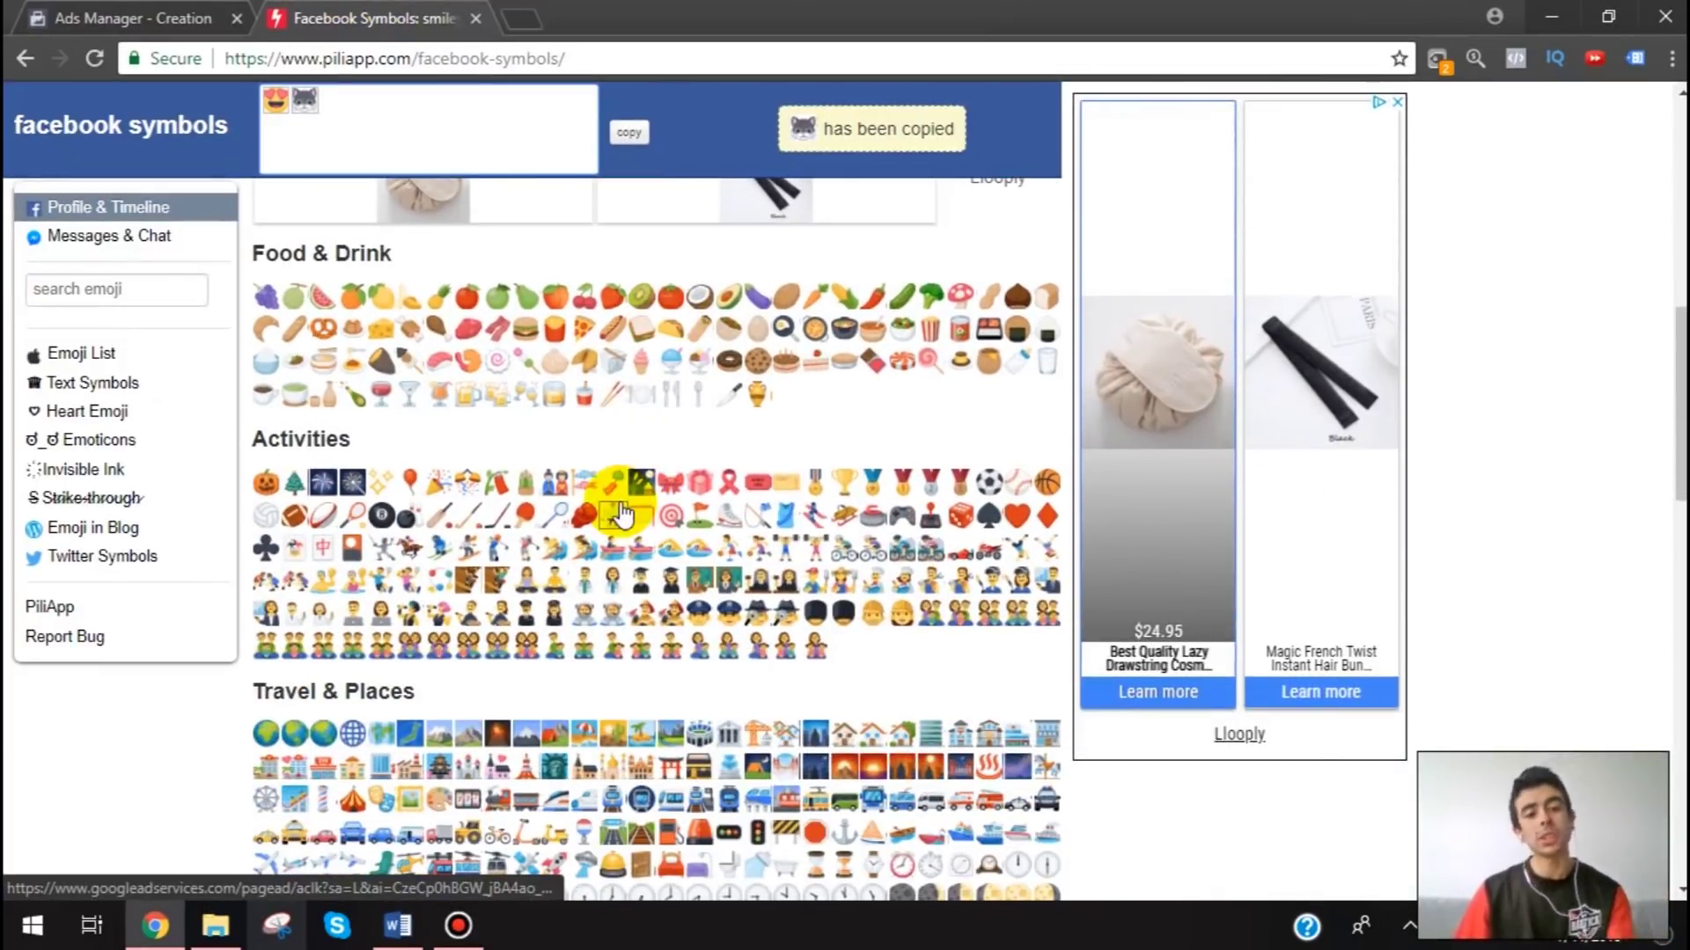
pyautogui.scroll(10, 704, 530)
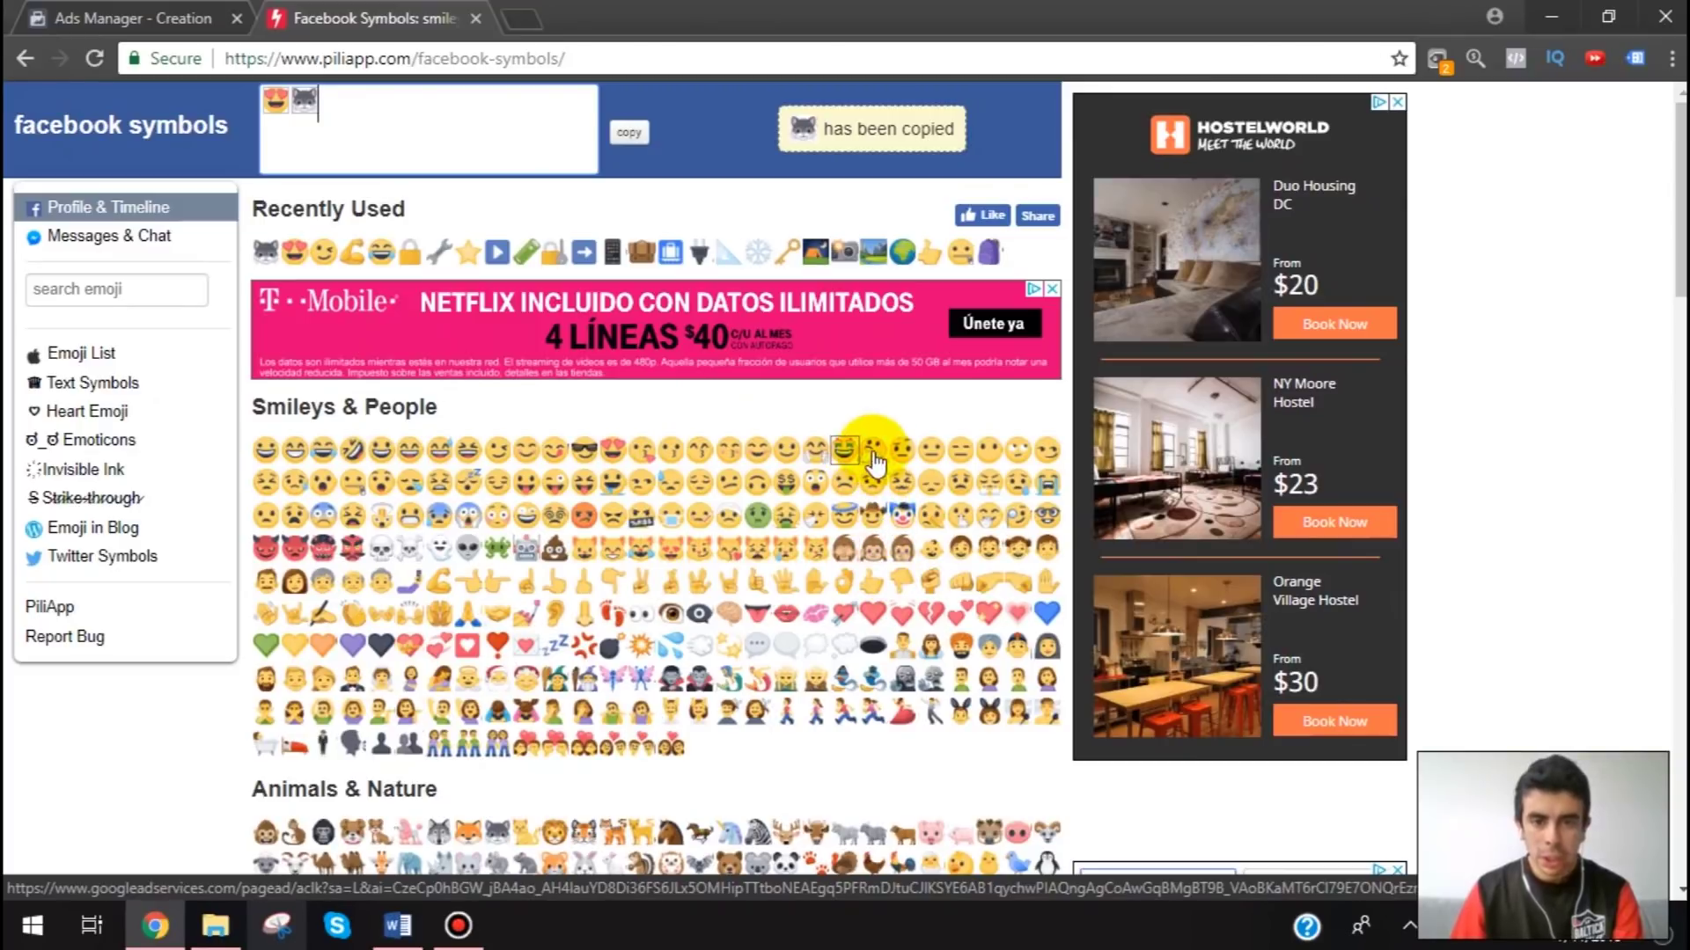
pyautogui.click(468, 515)
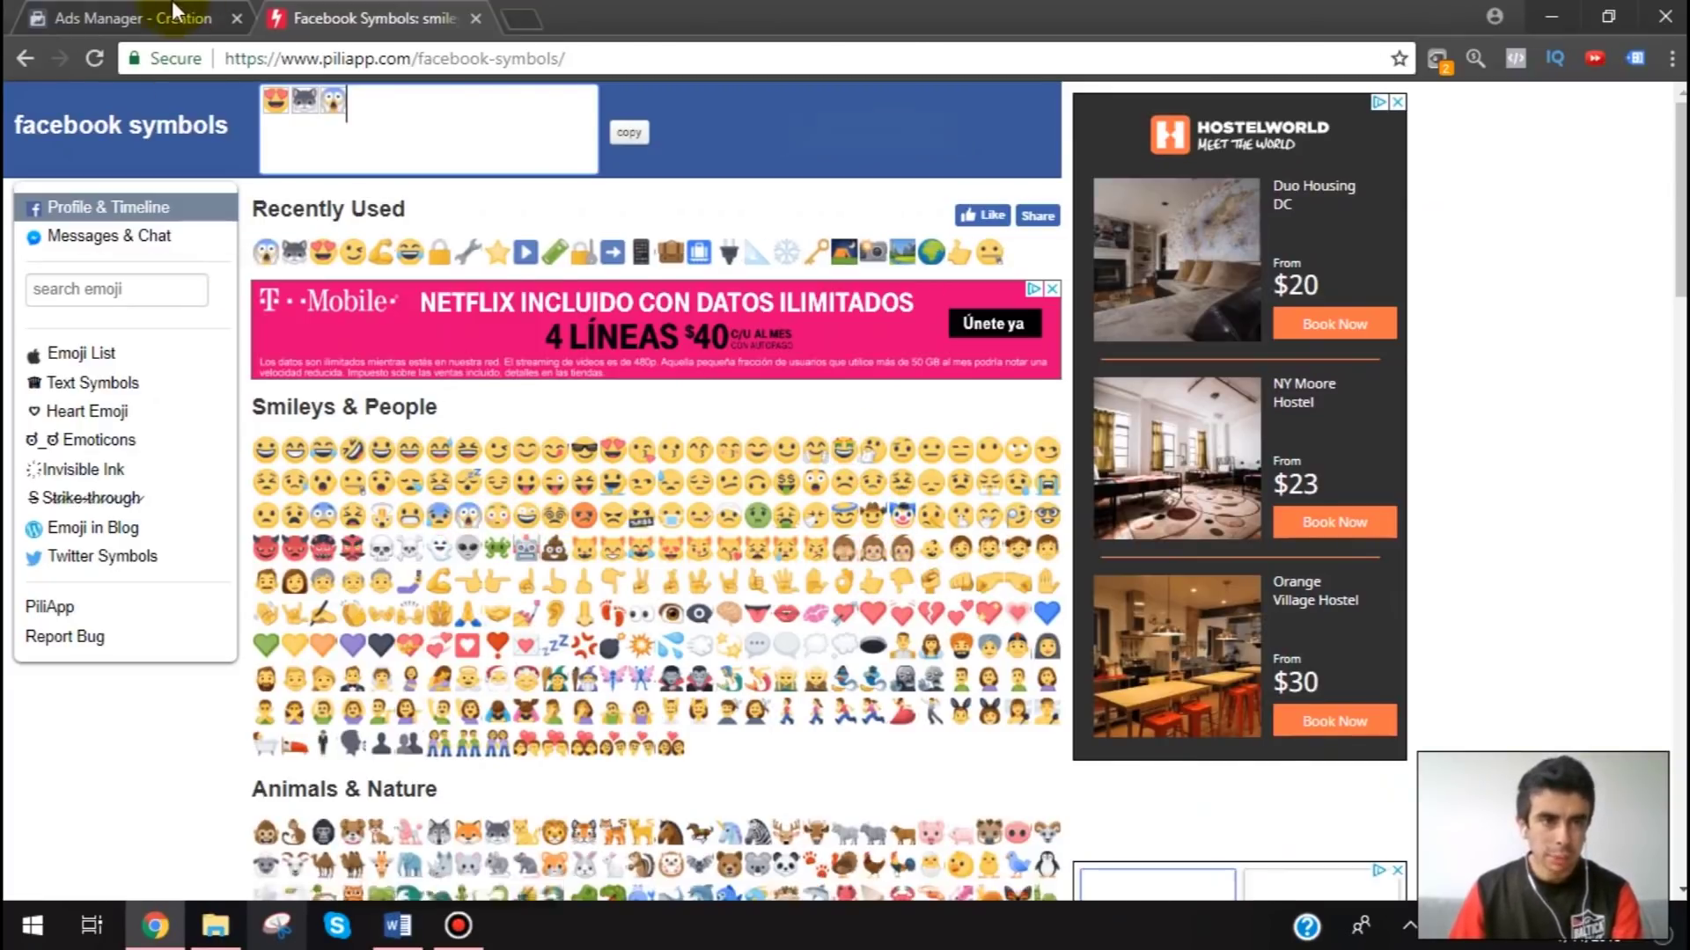
pyautogui.click(141, 18)
pyautogui.hotkey('ctrl', 'v')
pyautogui.click(847, 660)
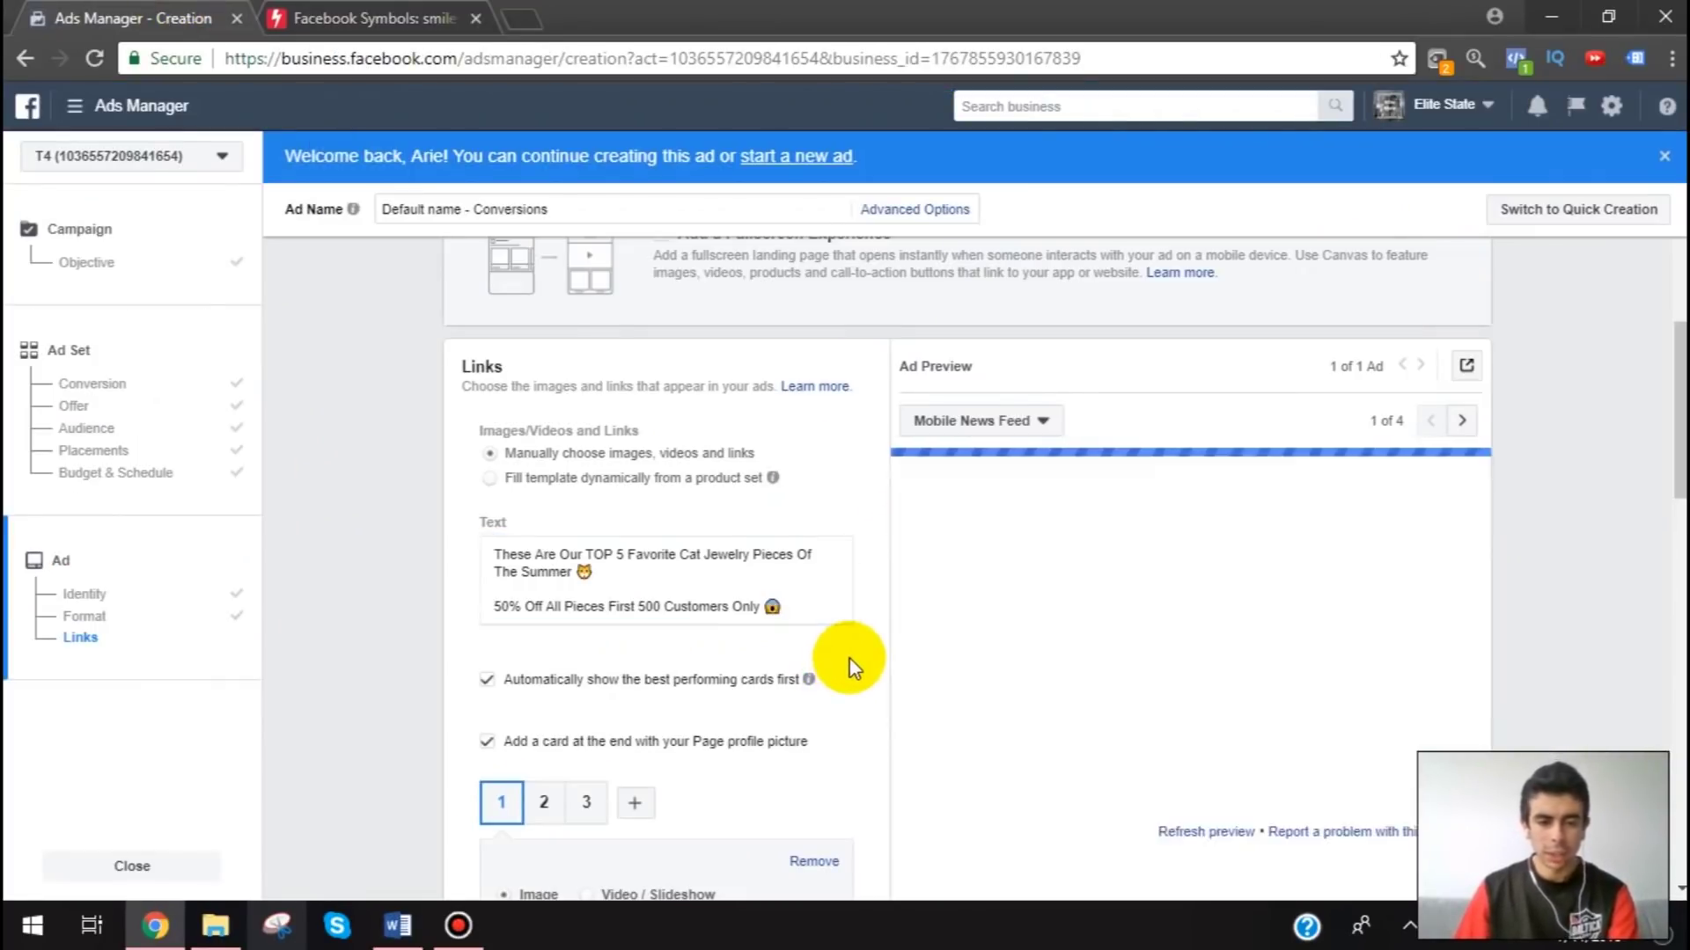
# - Set the headline of the first carousel card to "Cat Ring"
pyautogui.scroll(-3, 847, 660)
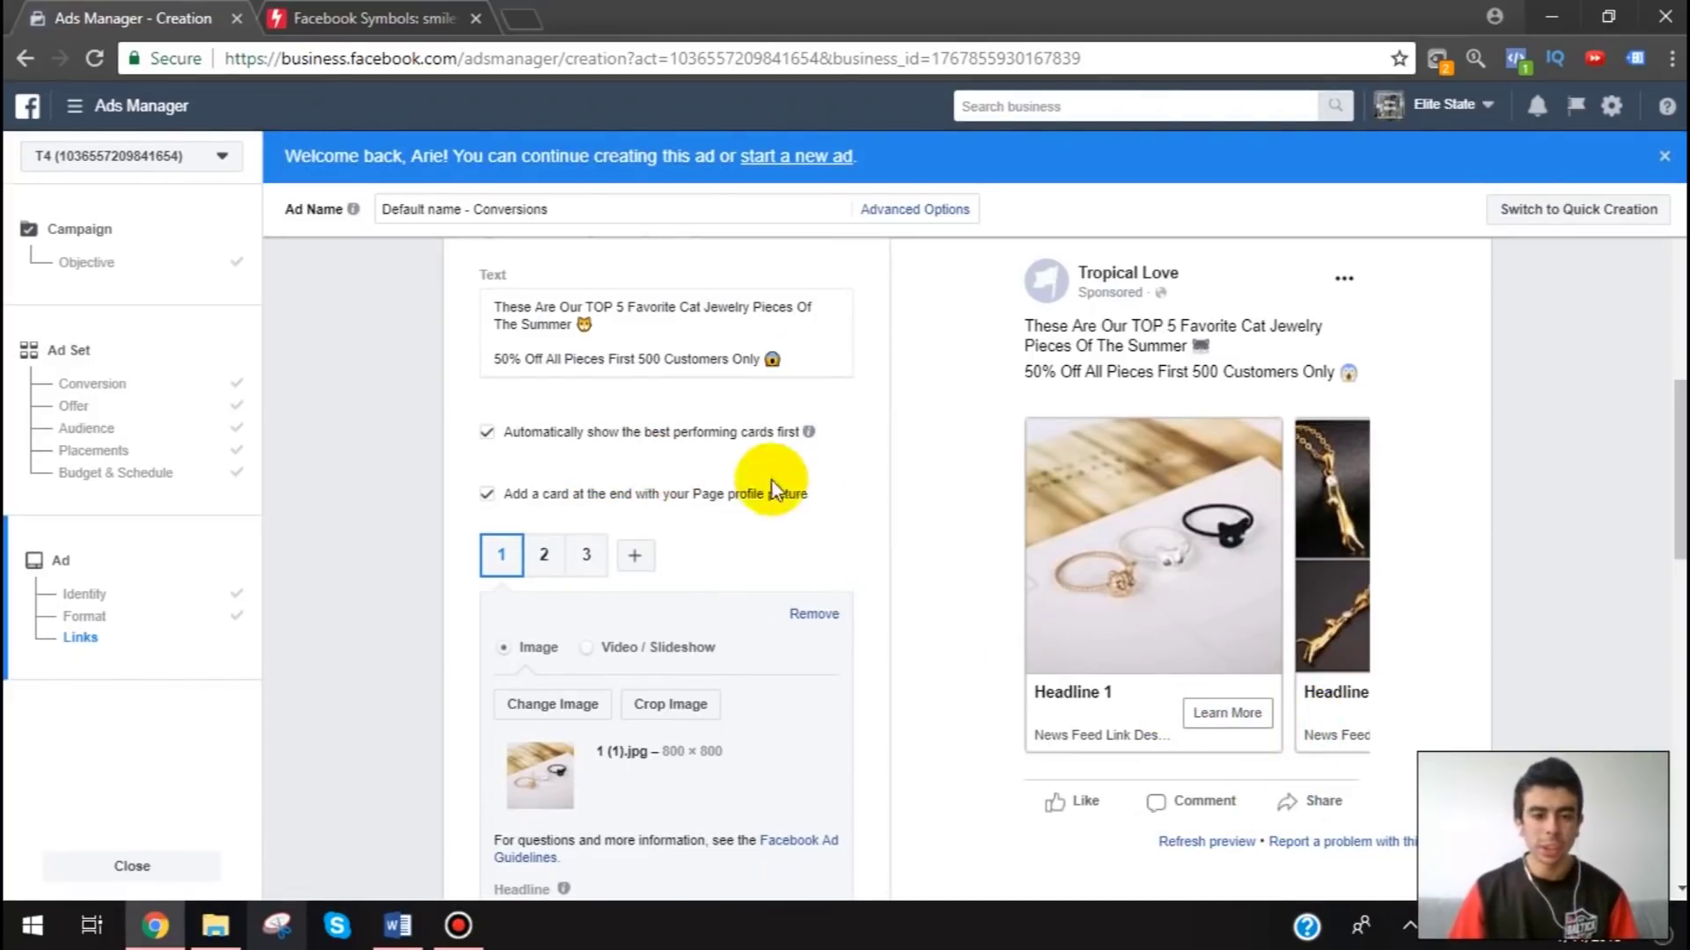
pyautogui.scroll(-3, 736, 477)
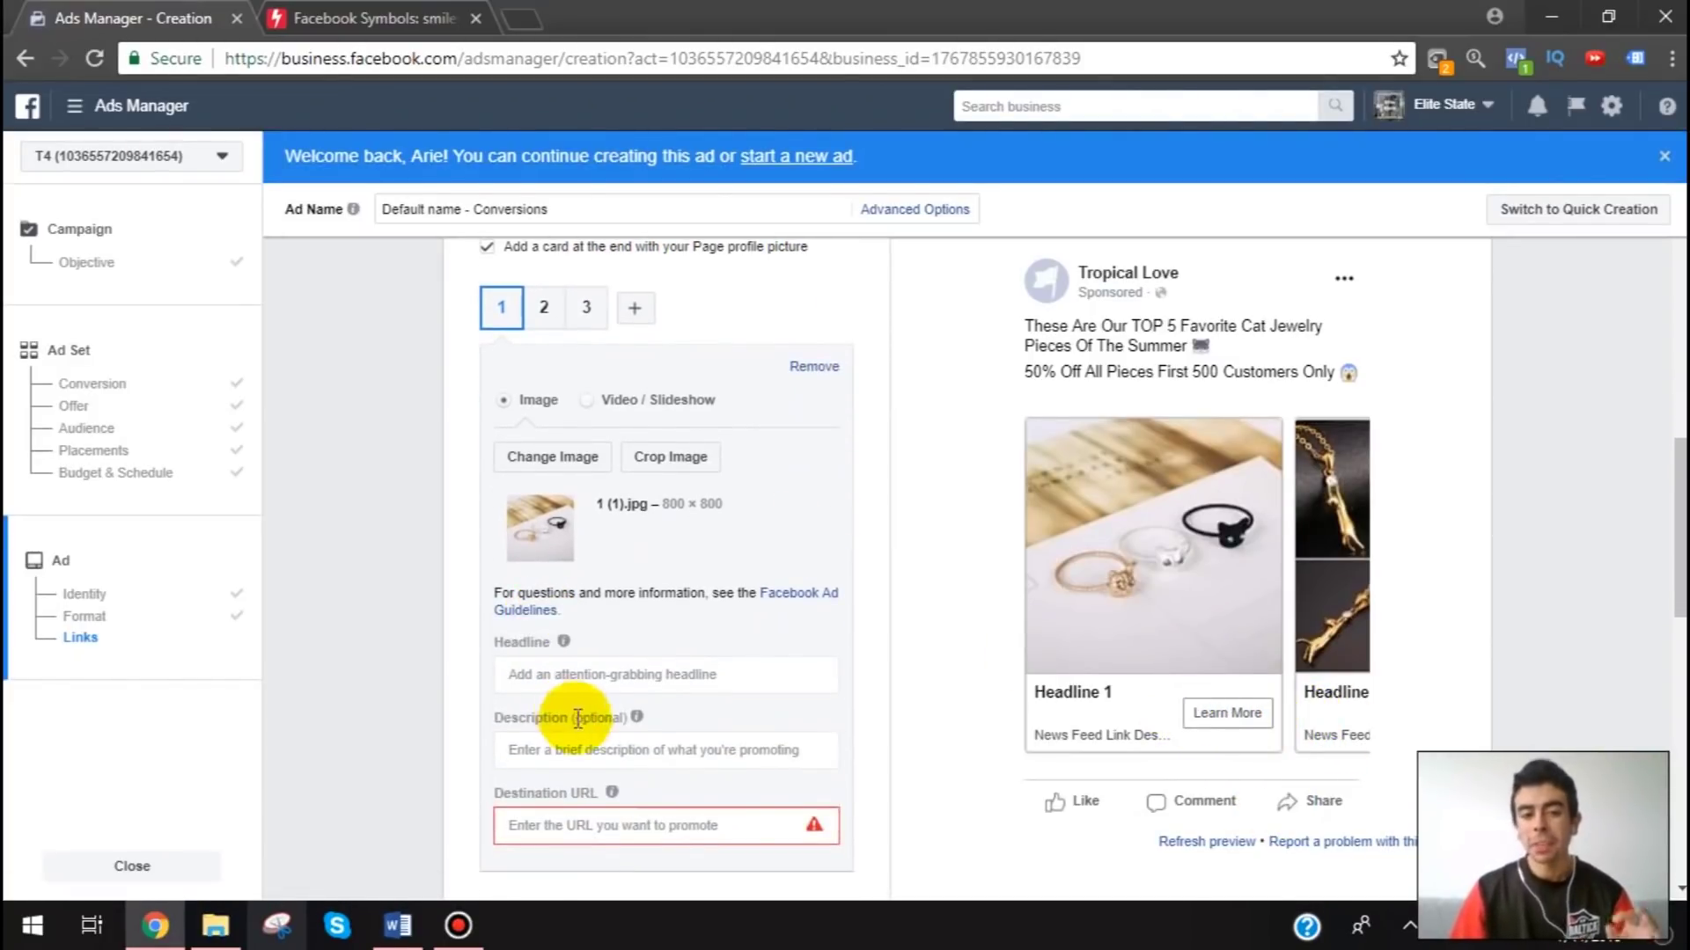
pyautogui.scroll(-2, 575, 717)
pyautogui.click(603, 552)
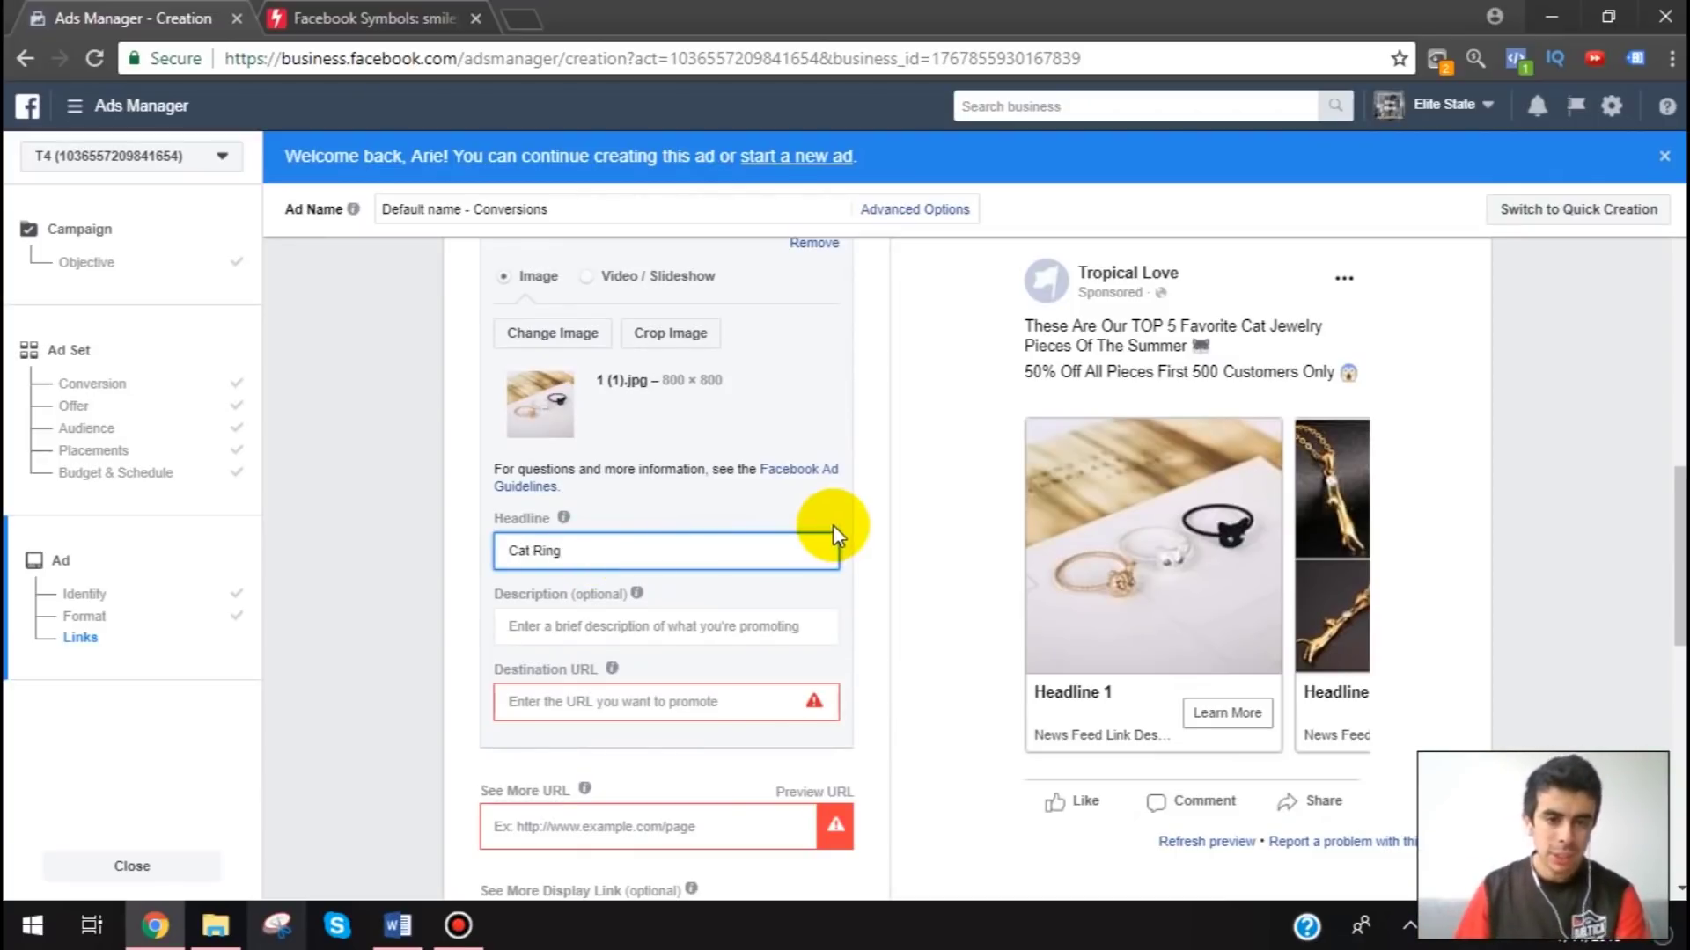
# - Set the headline of the second carousel card, with the U7.jpg image, to "Cat Necklace"
pyautogui.scroll(4, 792, 532)
pyautogui.click(546, 556)
pyautogui.scroll(-3, 621, 649)
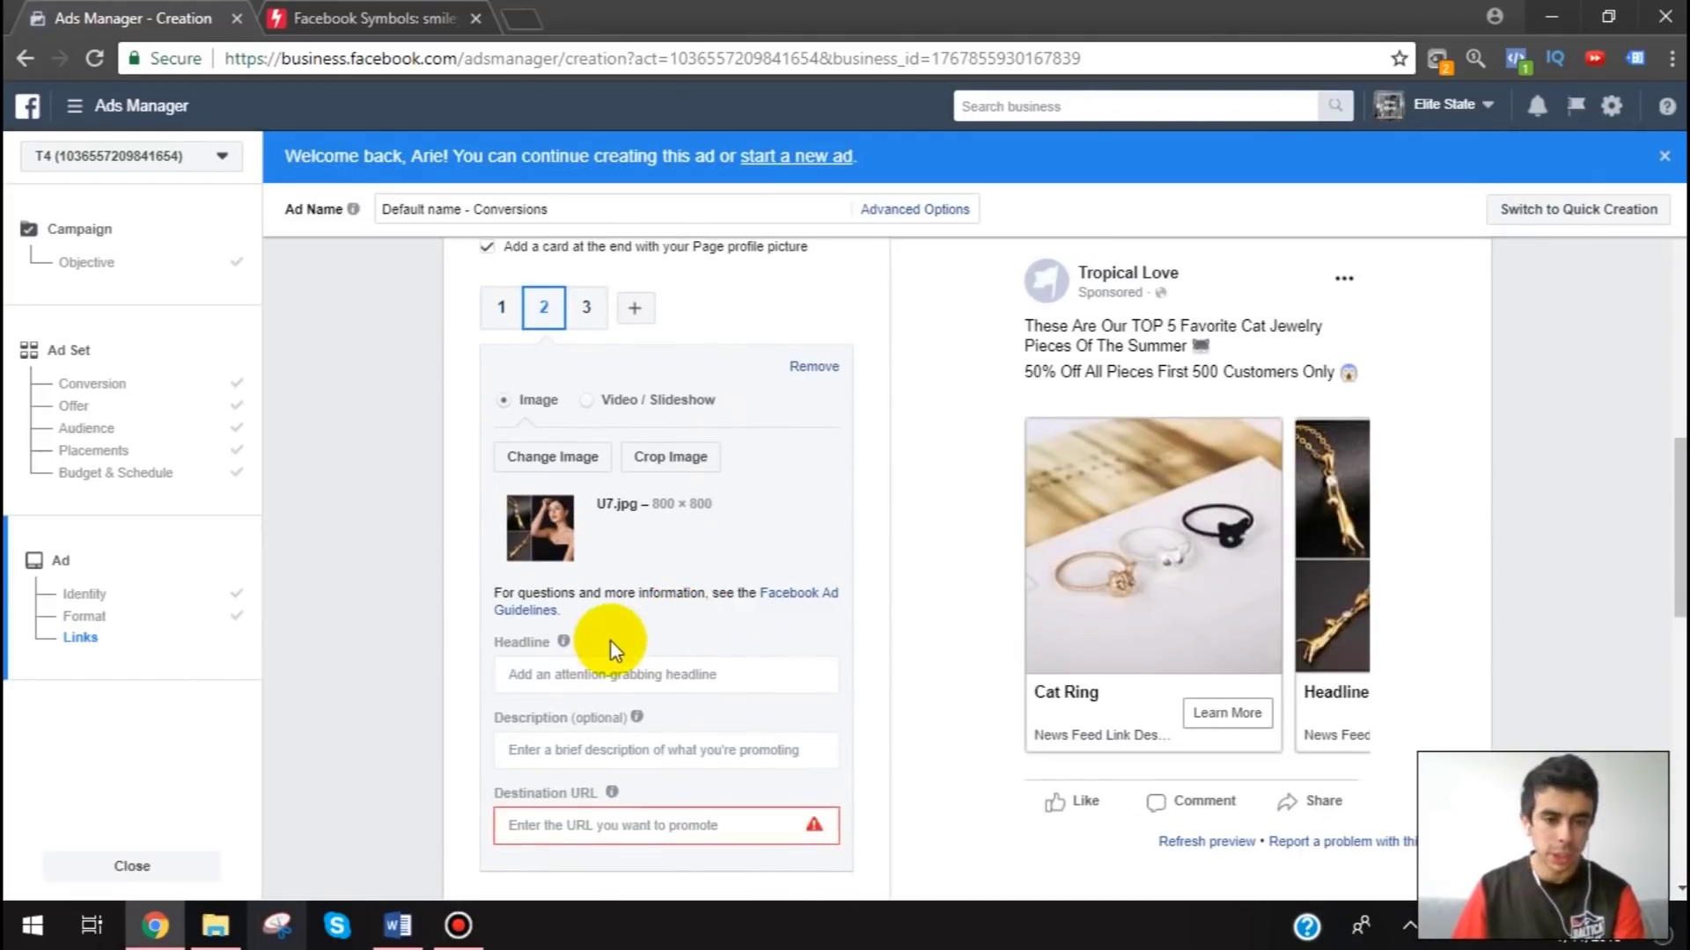
pyautogui.click(609, 672)
pyautogui.write('Cat Necklace')
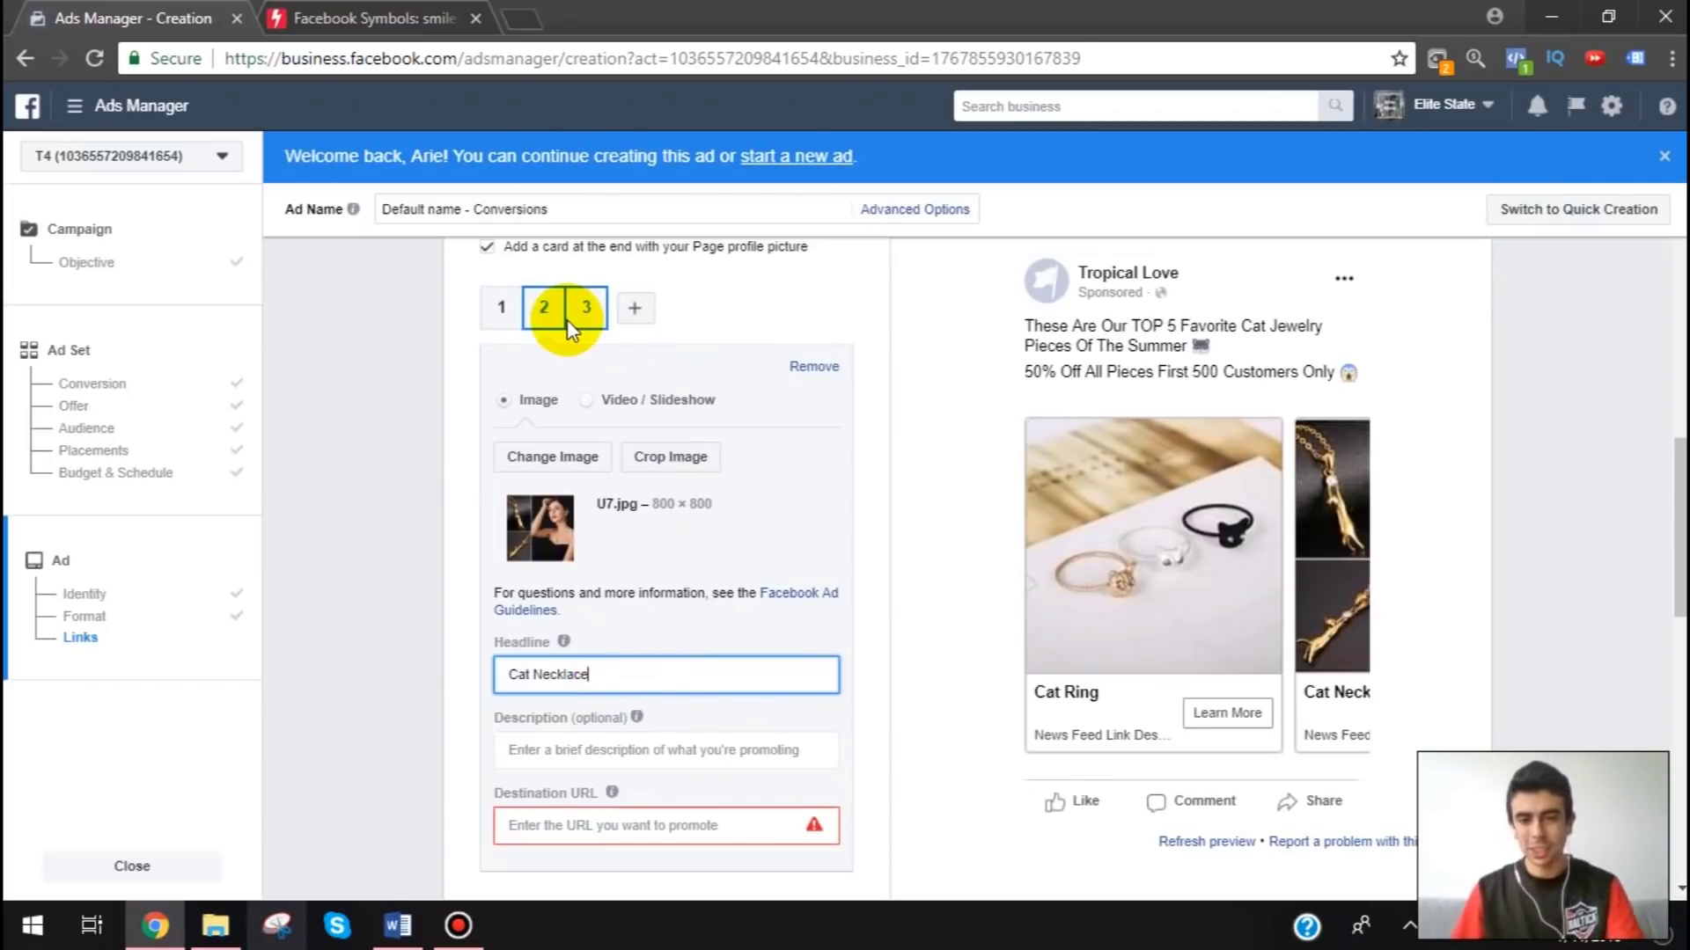
# - Set the headline of the third carousel card, with the 1.jpg image, to "Cat Ring"
pyautogui.click(567, 320)
pyautogui.click(581, 673)
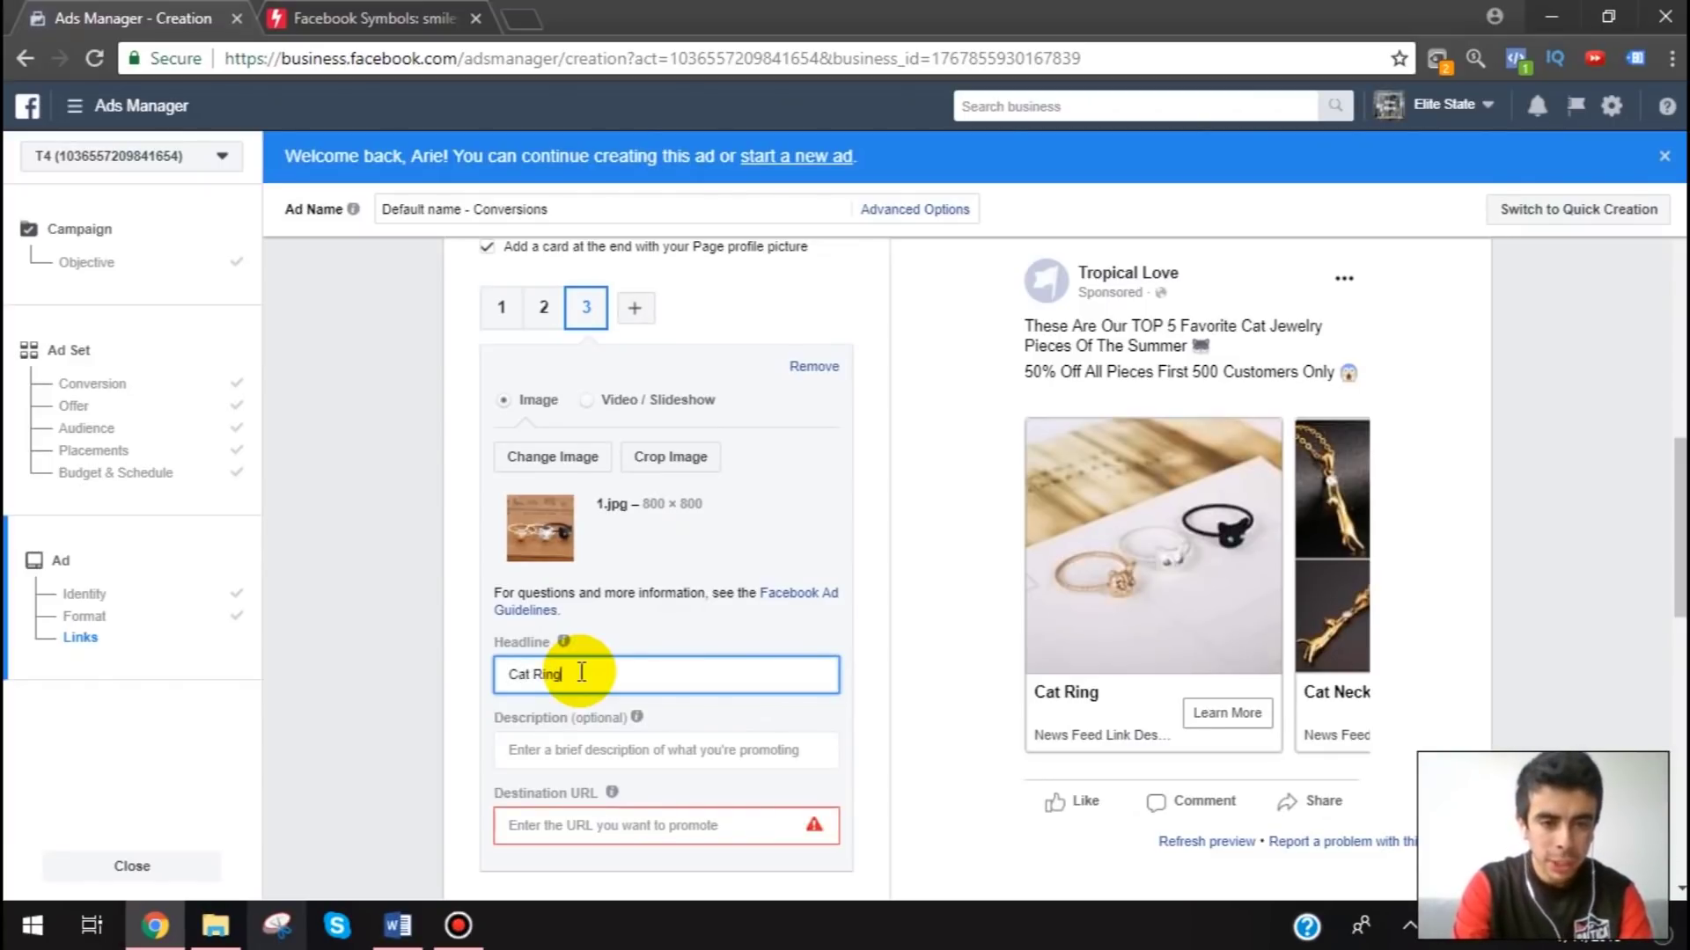
pyautogui.click(600, 823)
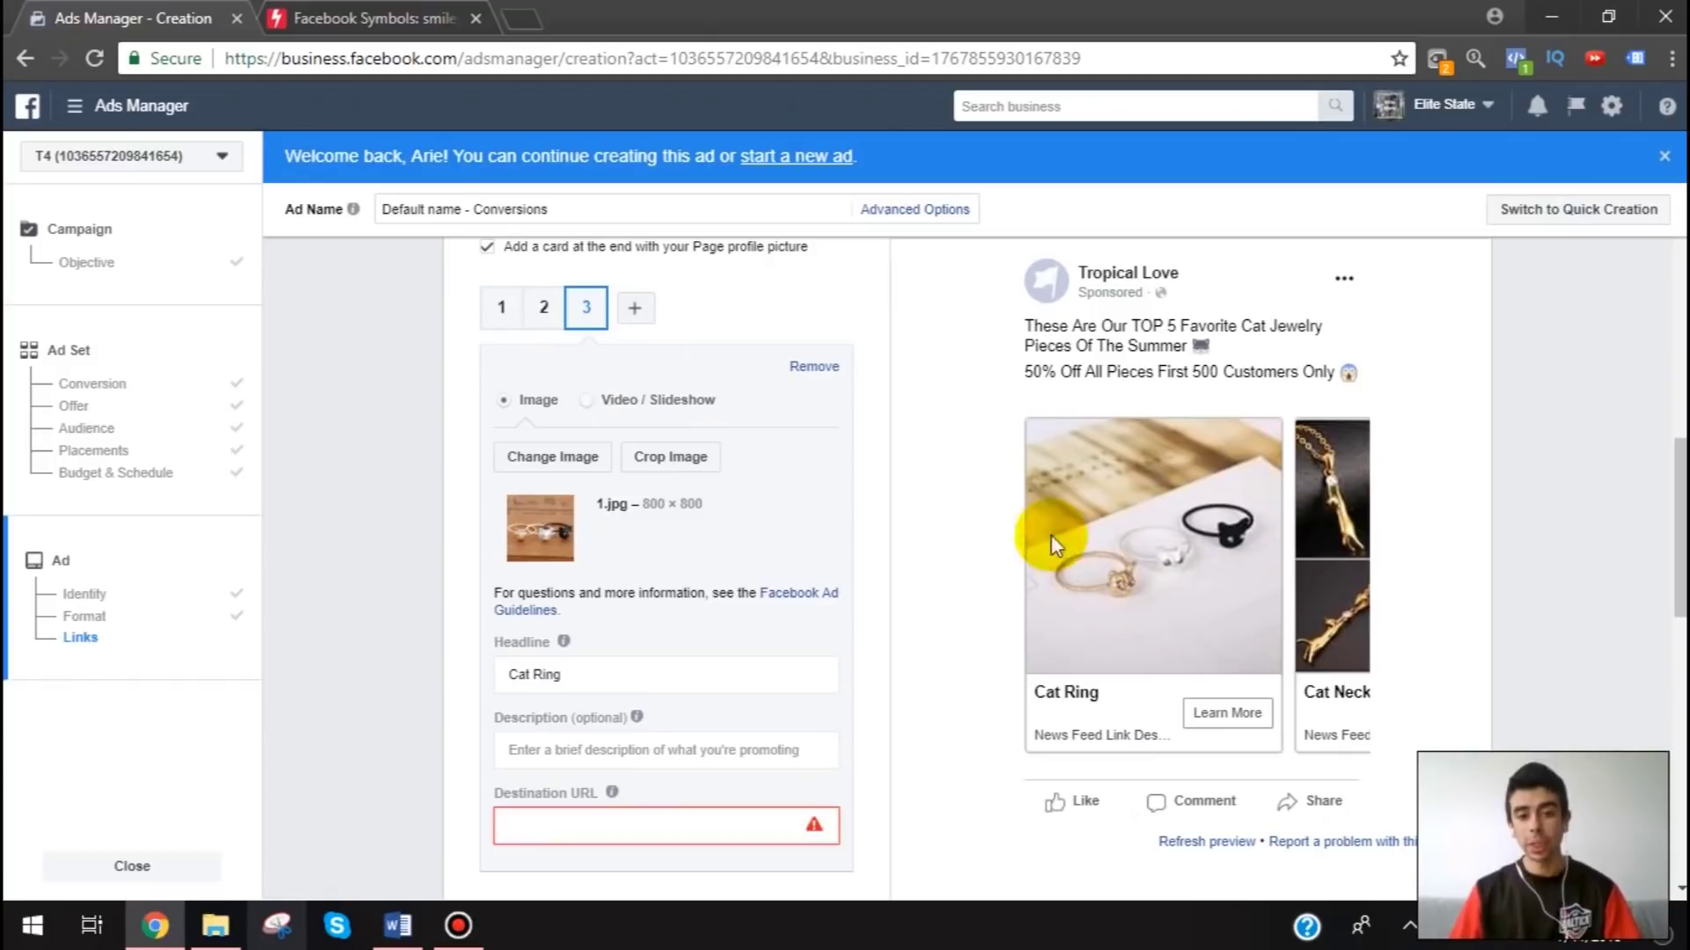
# - Search the Facebook symbols page for "star" and copy the yellow star emoji
pyautogui.click(511, 748)
pyautogui.click(352, 16)
pyautogui.click(105, 286)
pyautogui.write('star')
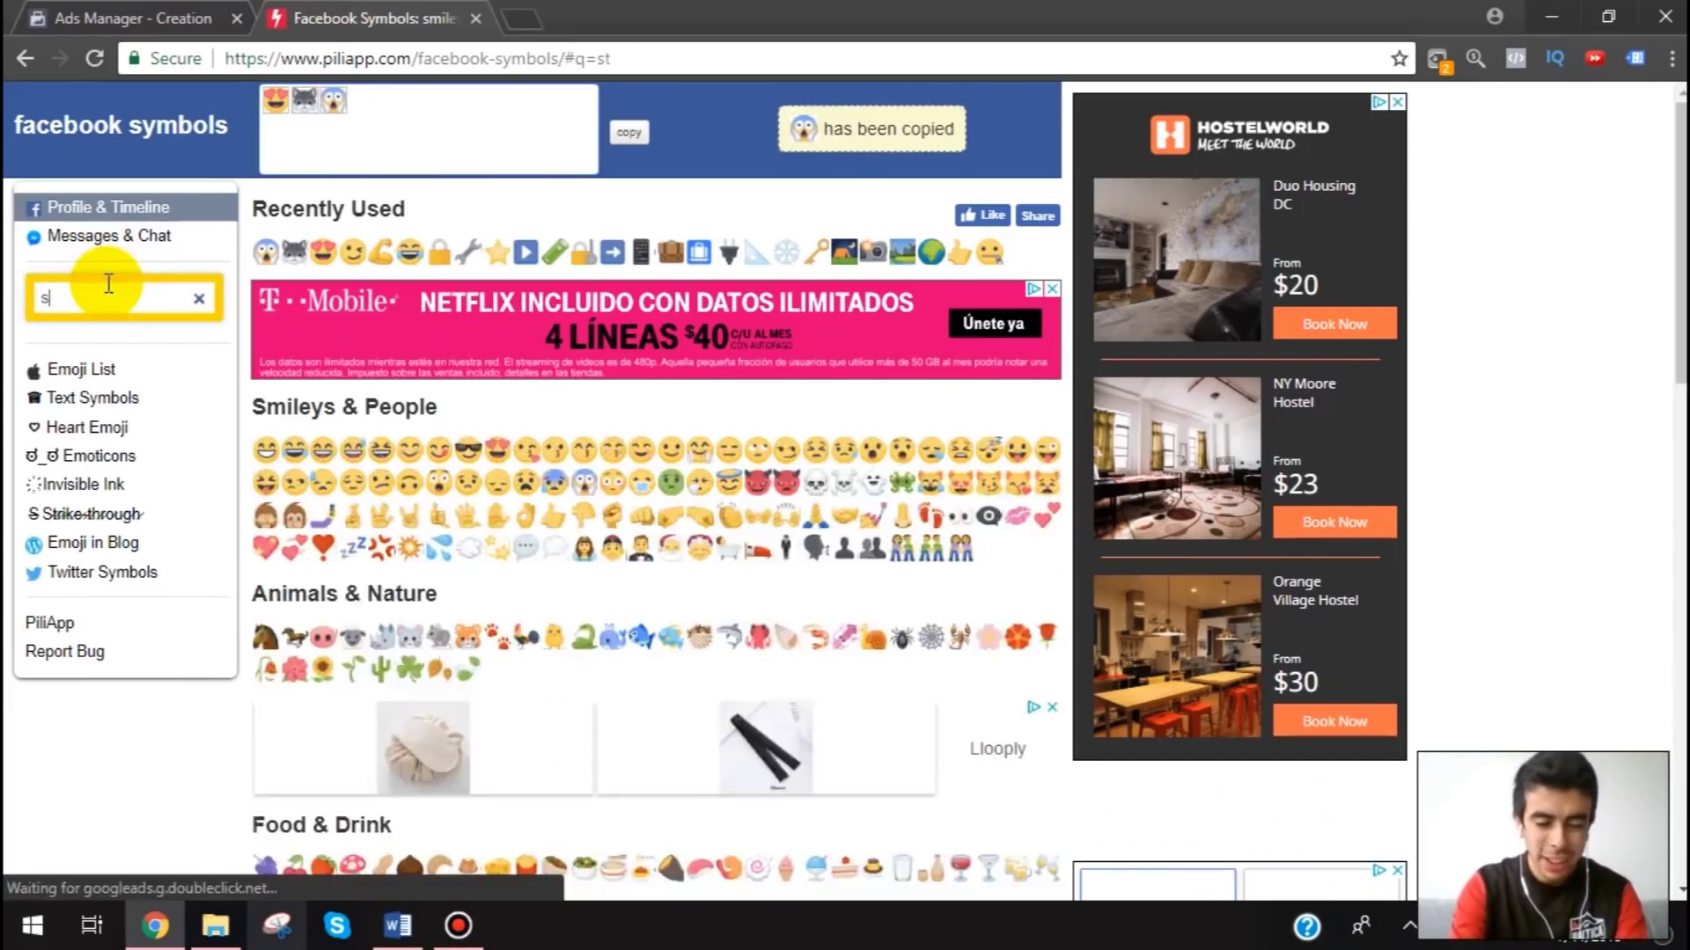
pyautogui.click(290, 539)
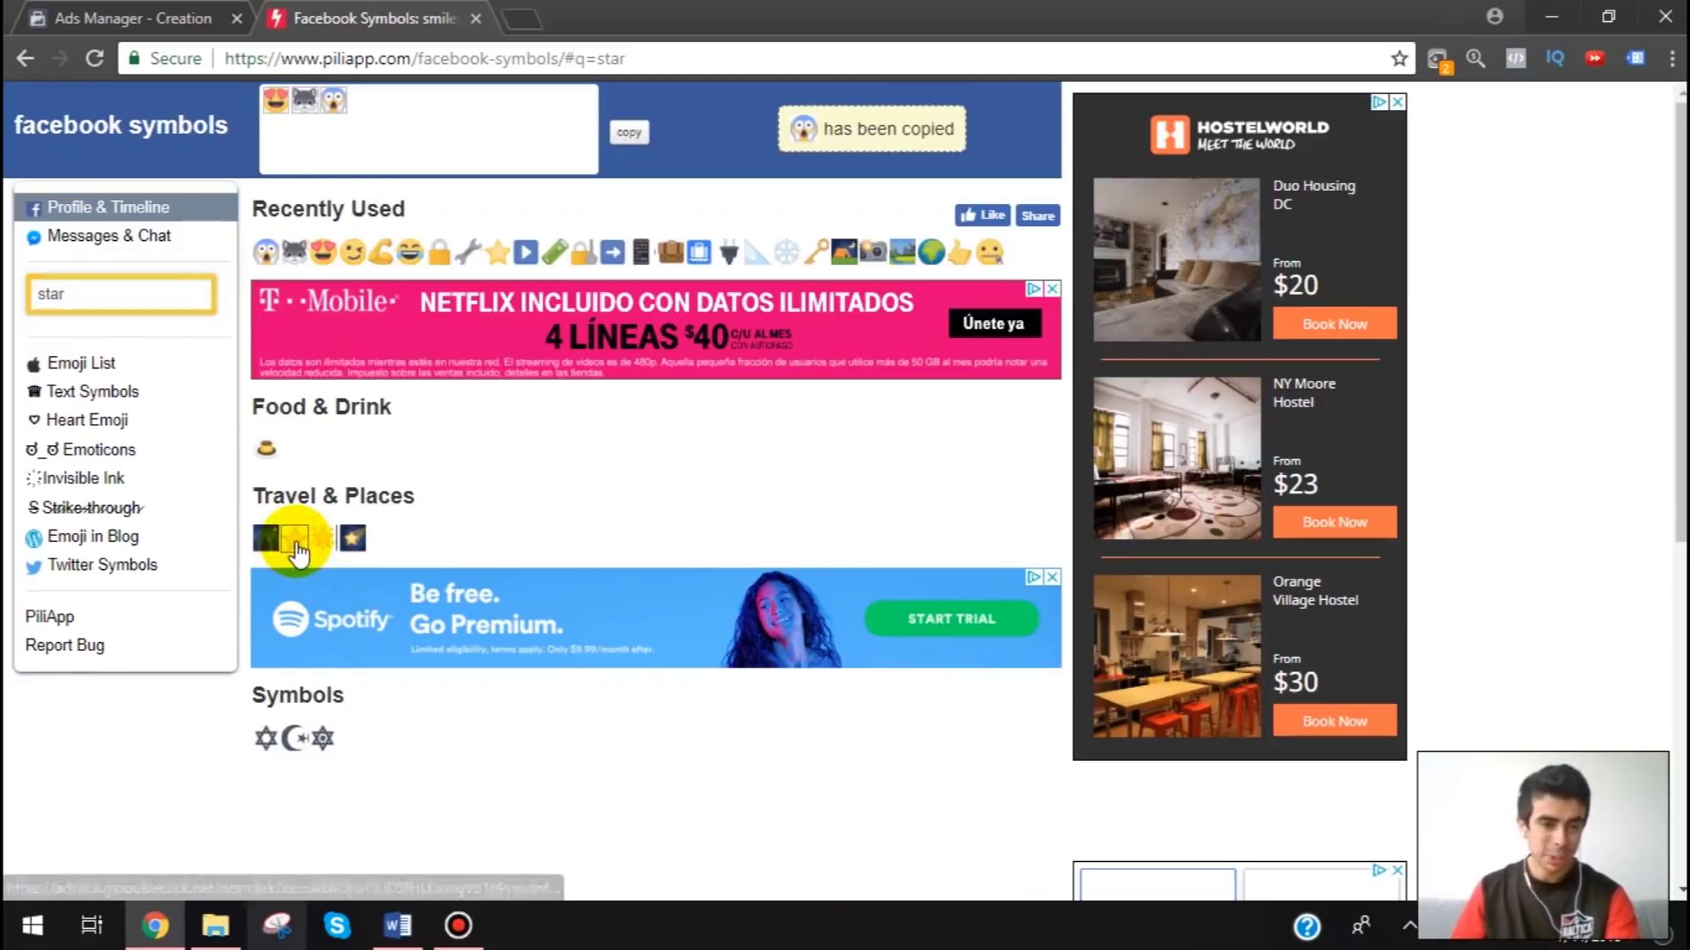
# - Return to Ads Manager and fill the third carousel card's description with five star emojis
pyautogui.click(132, 18)
pyautogui.scroll(-2, 656, 604)
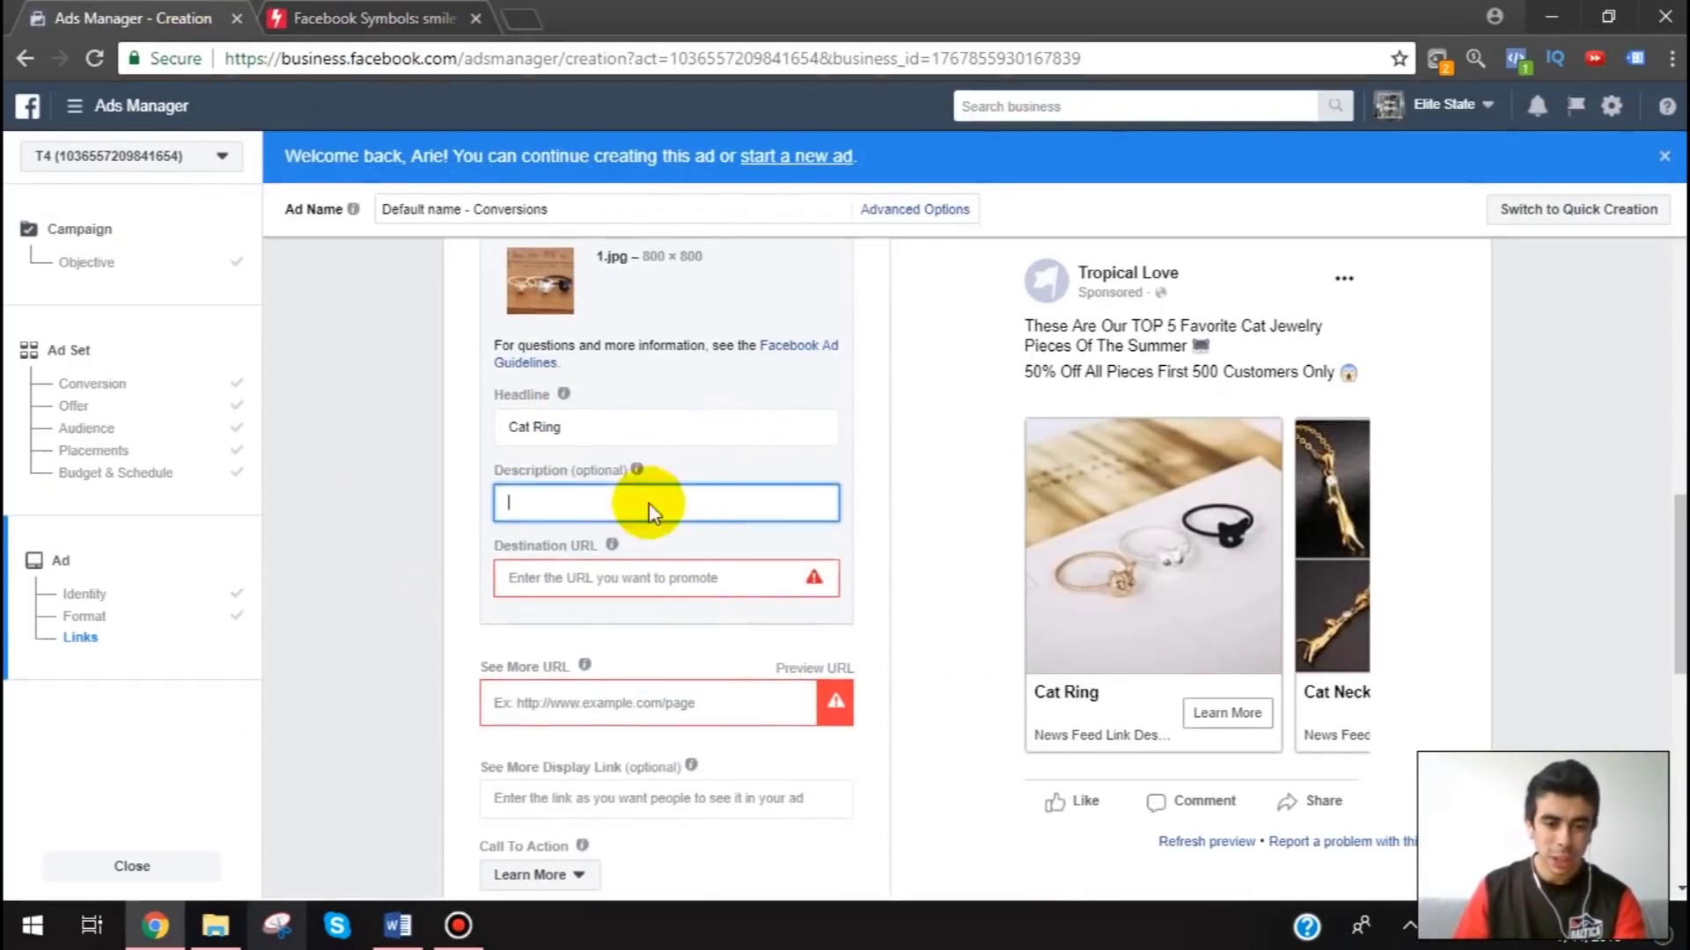
pyautogui.scroll(1, 901, 531)
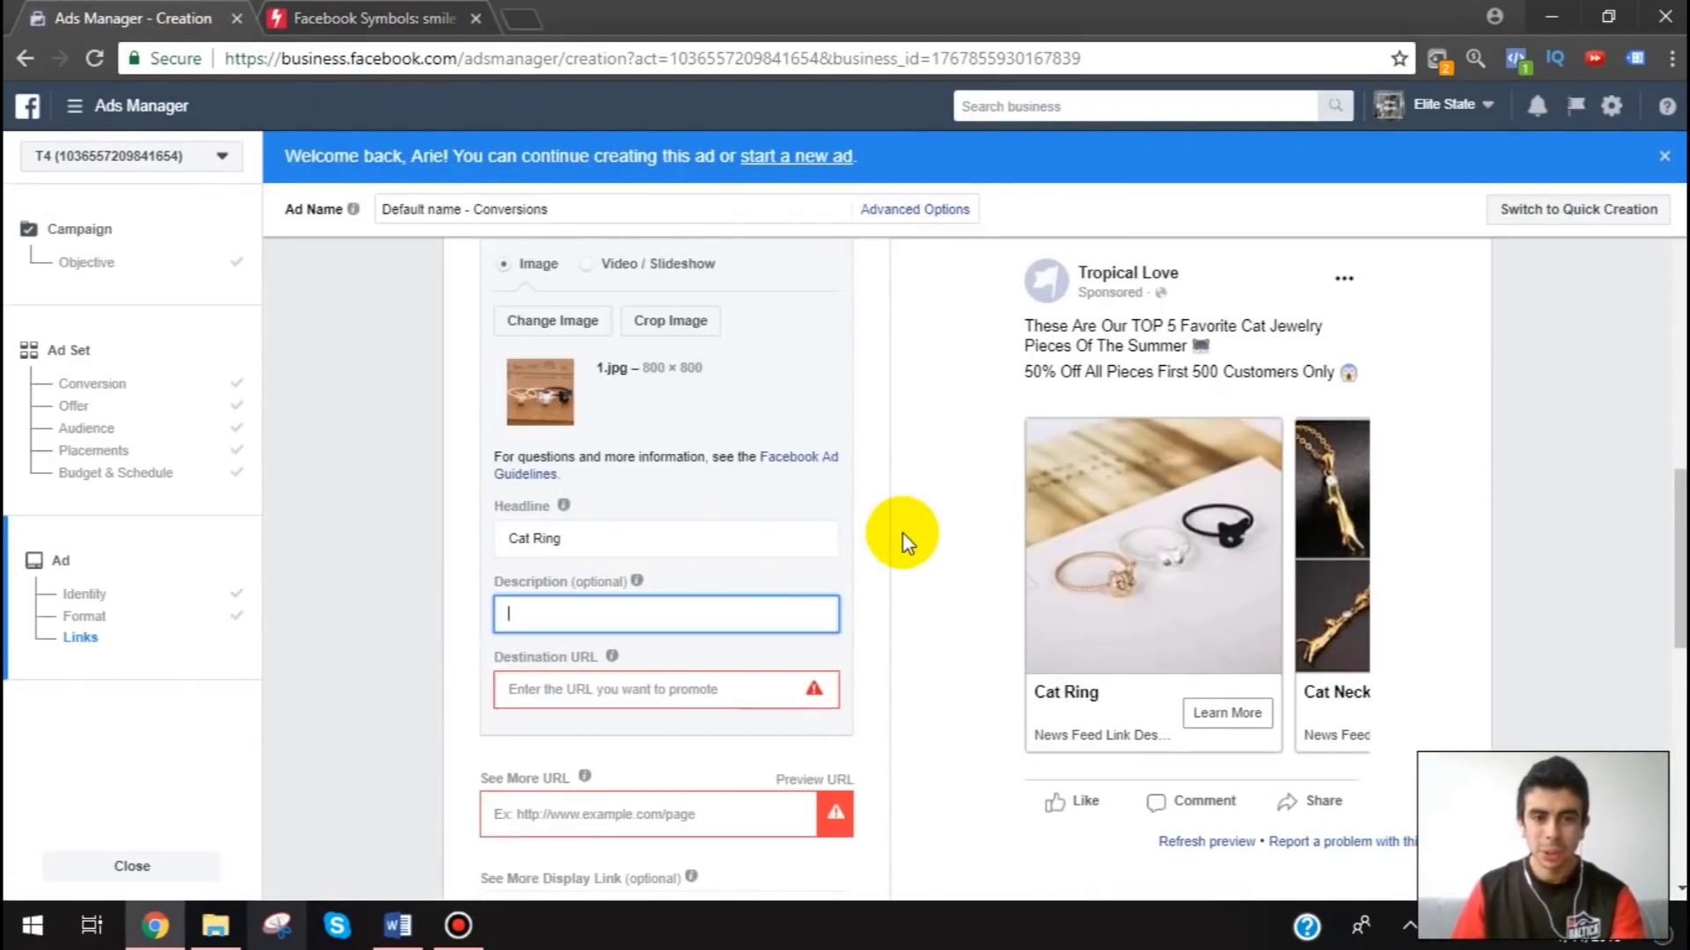
pyautogui.write('⭐')
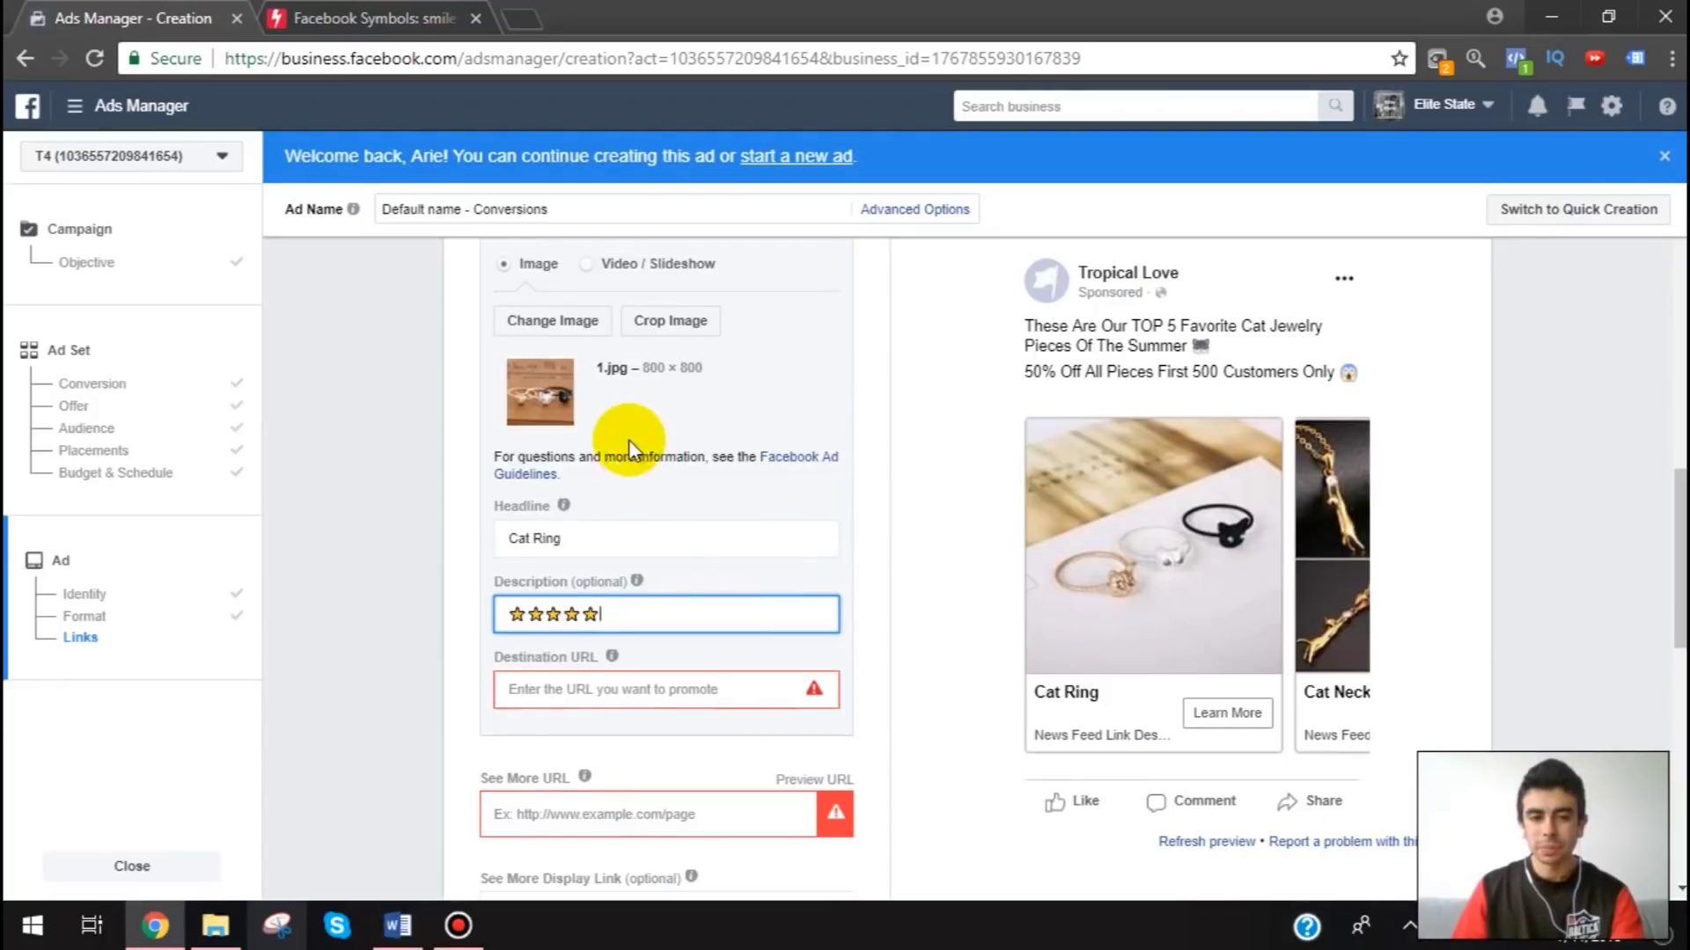
# - Fill the description of the first carousel card, with the 1 (1).jpg image, with five star emojis
pyautogui.scroll(2, 616, 431)
pyautogui.click(495, 420)
pyautogui.scroll(-2, 684, 540)
pyautogui.scroll(-2, 685, 541)
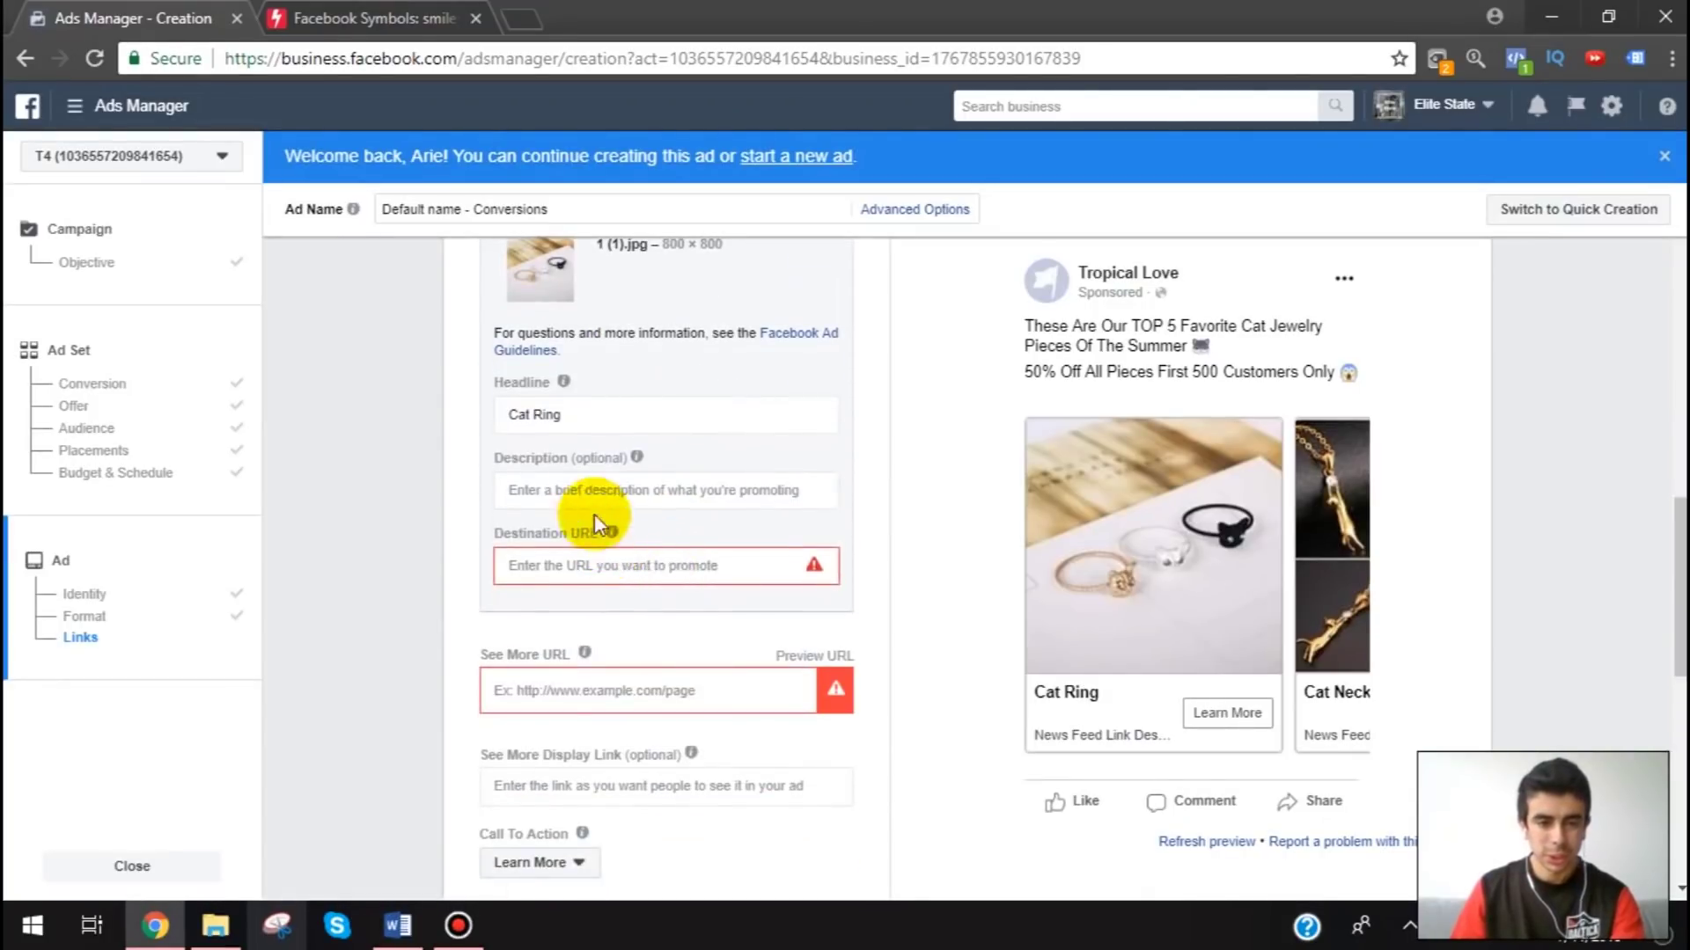
pyautogui.click(597, 503)
pyautogui.write('⭐⭐⭐⭐⭐')
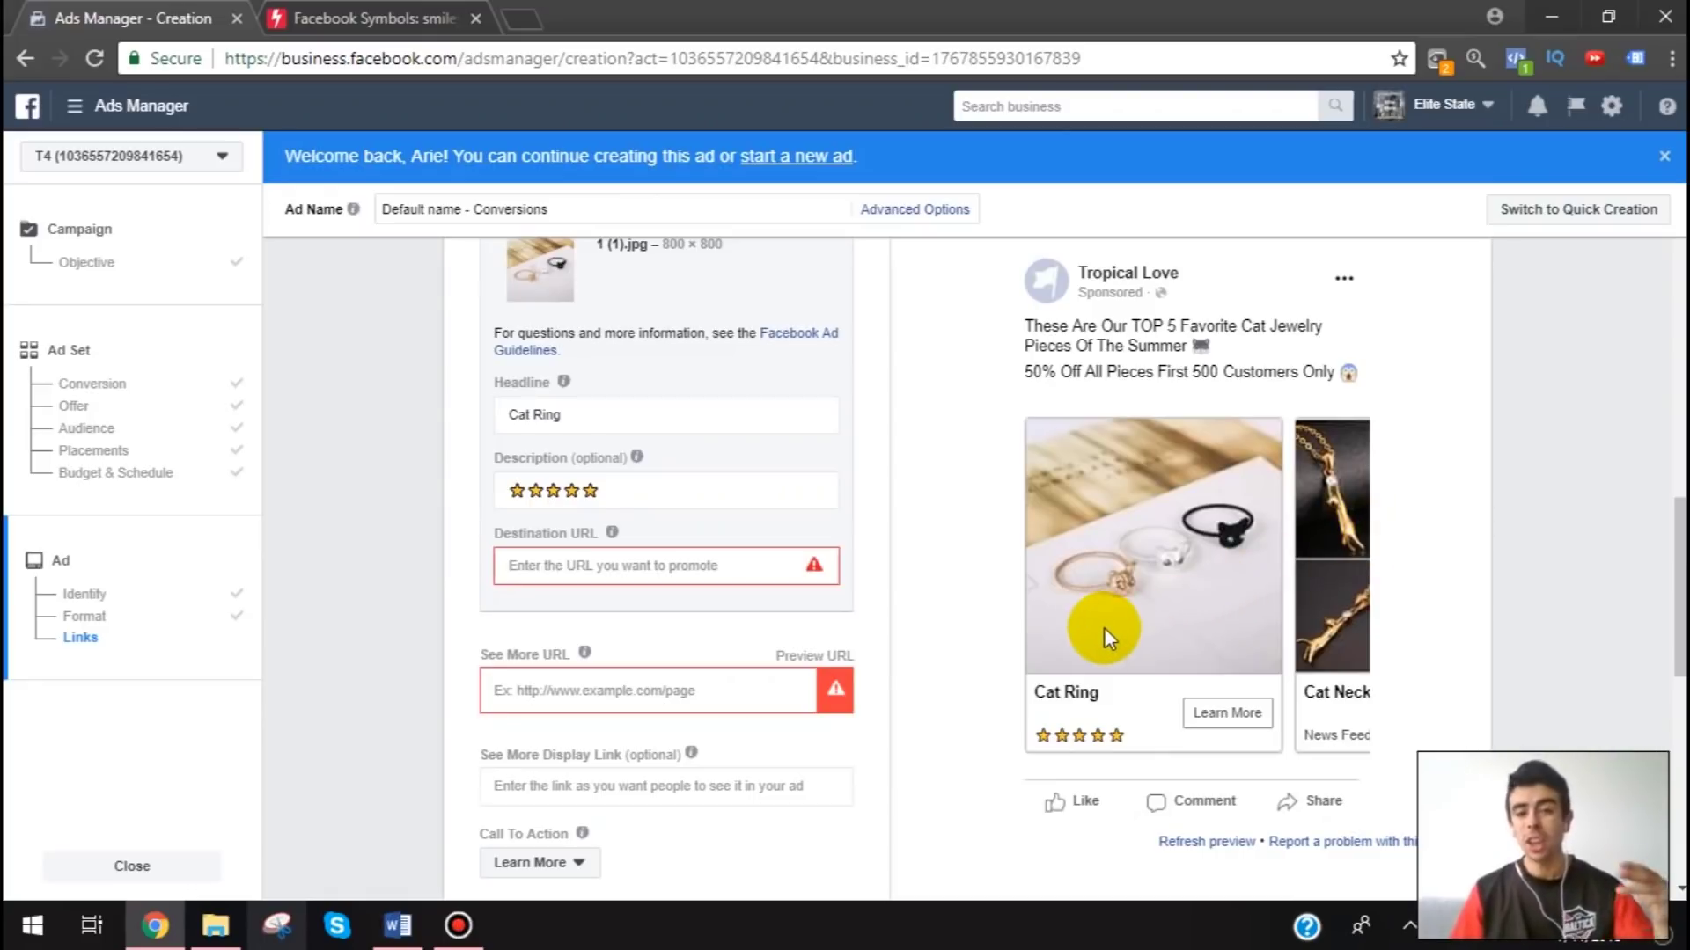
# - Review the carousel ad's text, cards, link settings, conversion tracking and mobile news feed preview
pyautogui.scroll(10, 1008, 599)
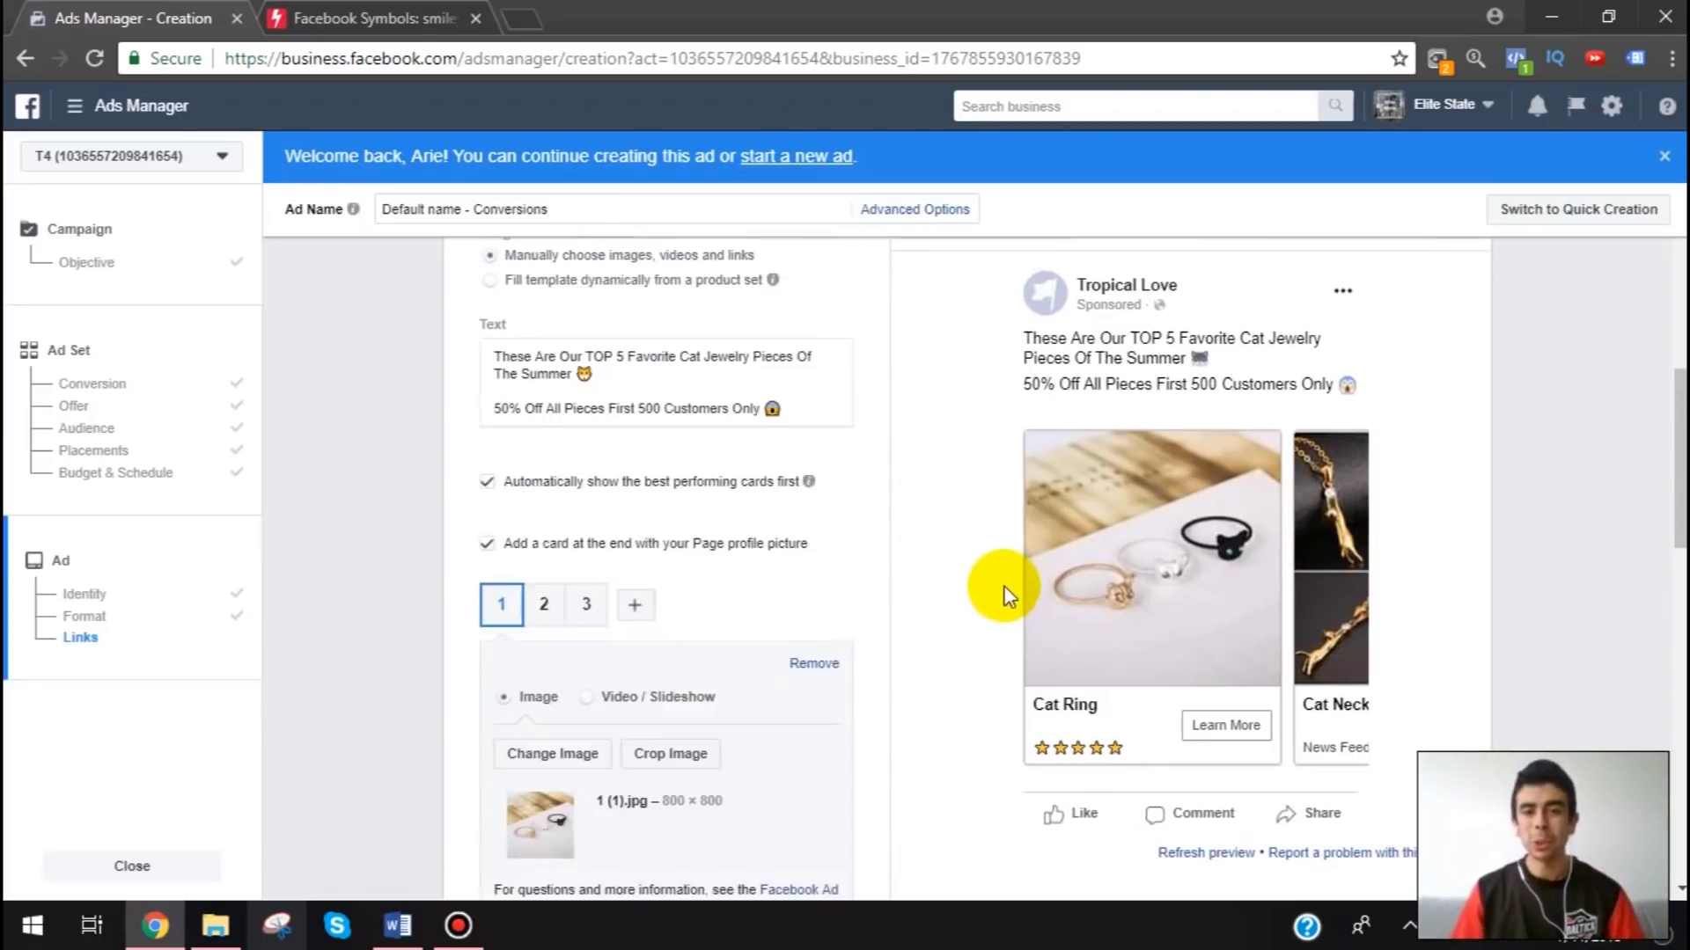
pyautogui.scroll(-5, 1005, 592)
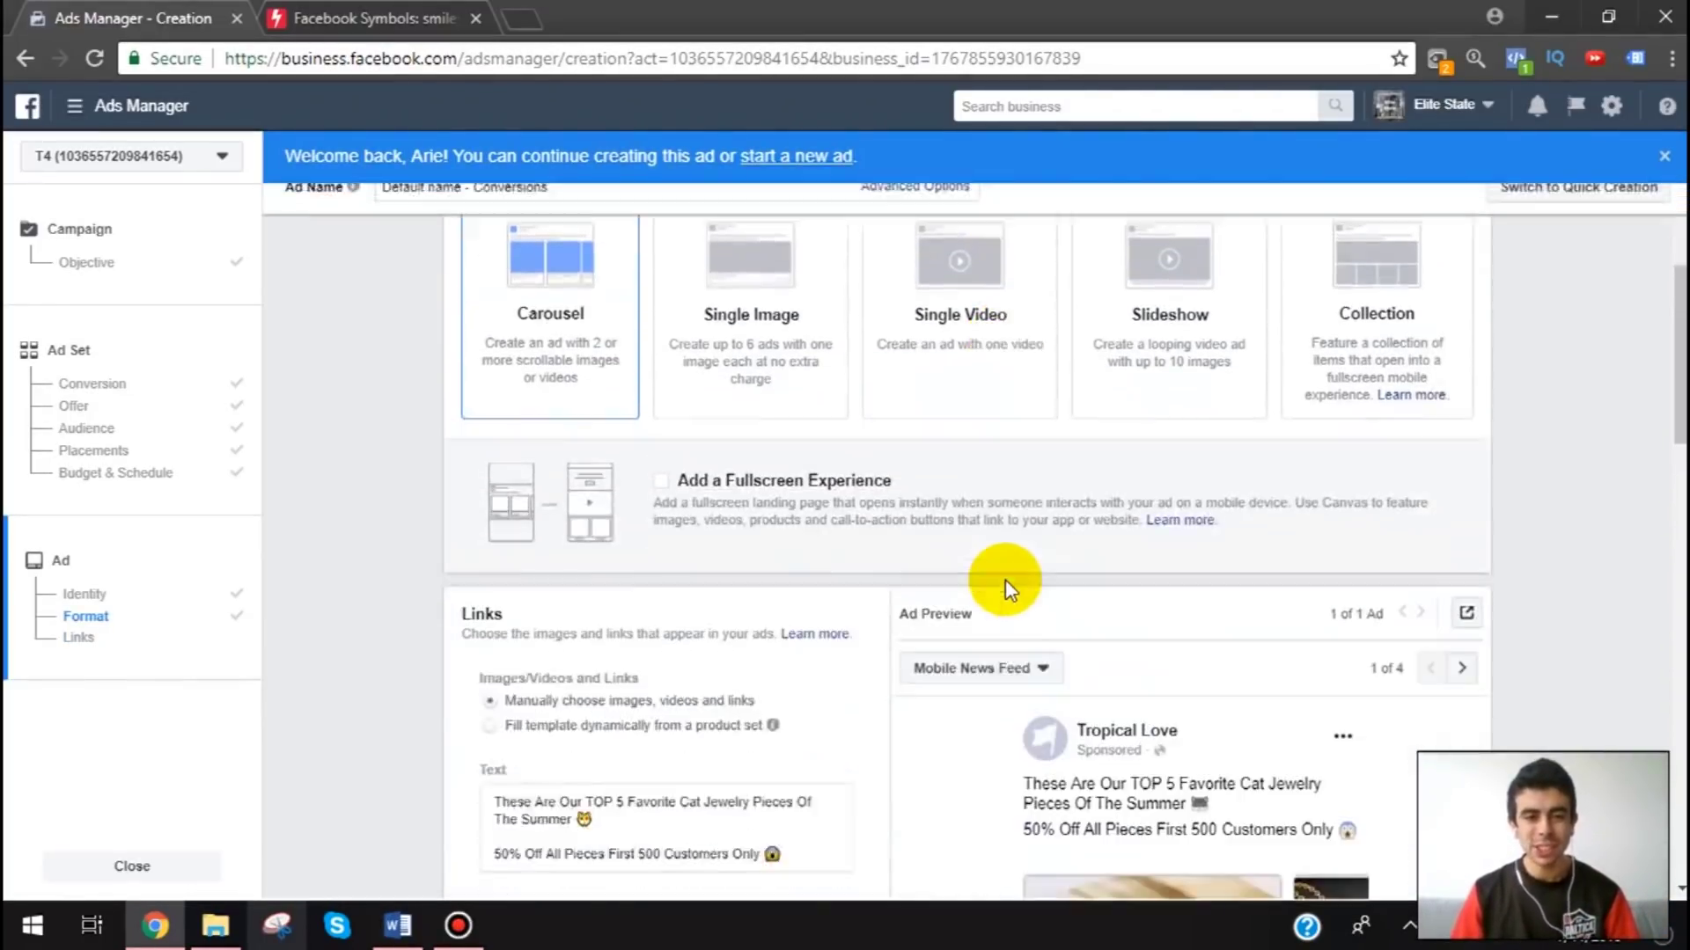
pyautogui.scroll(-8, 1005, 588)
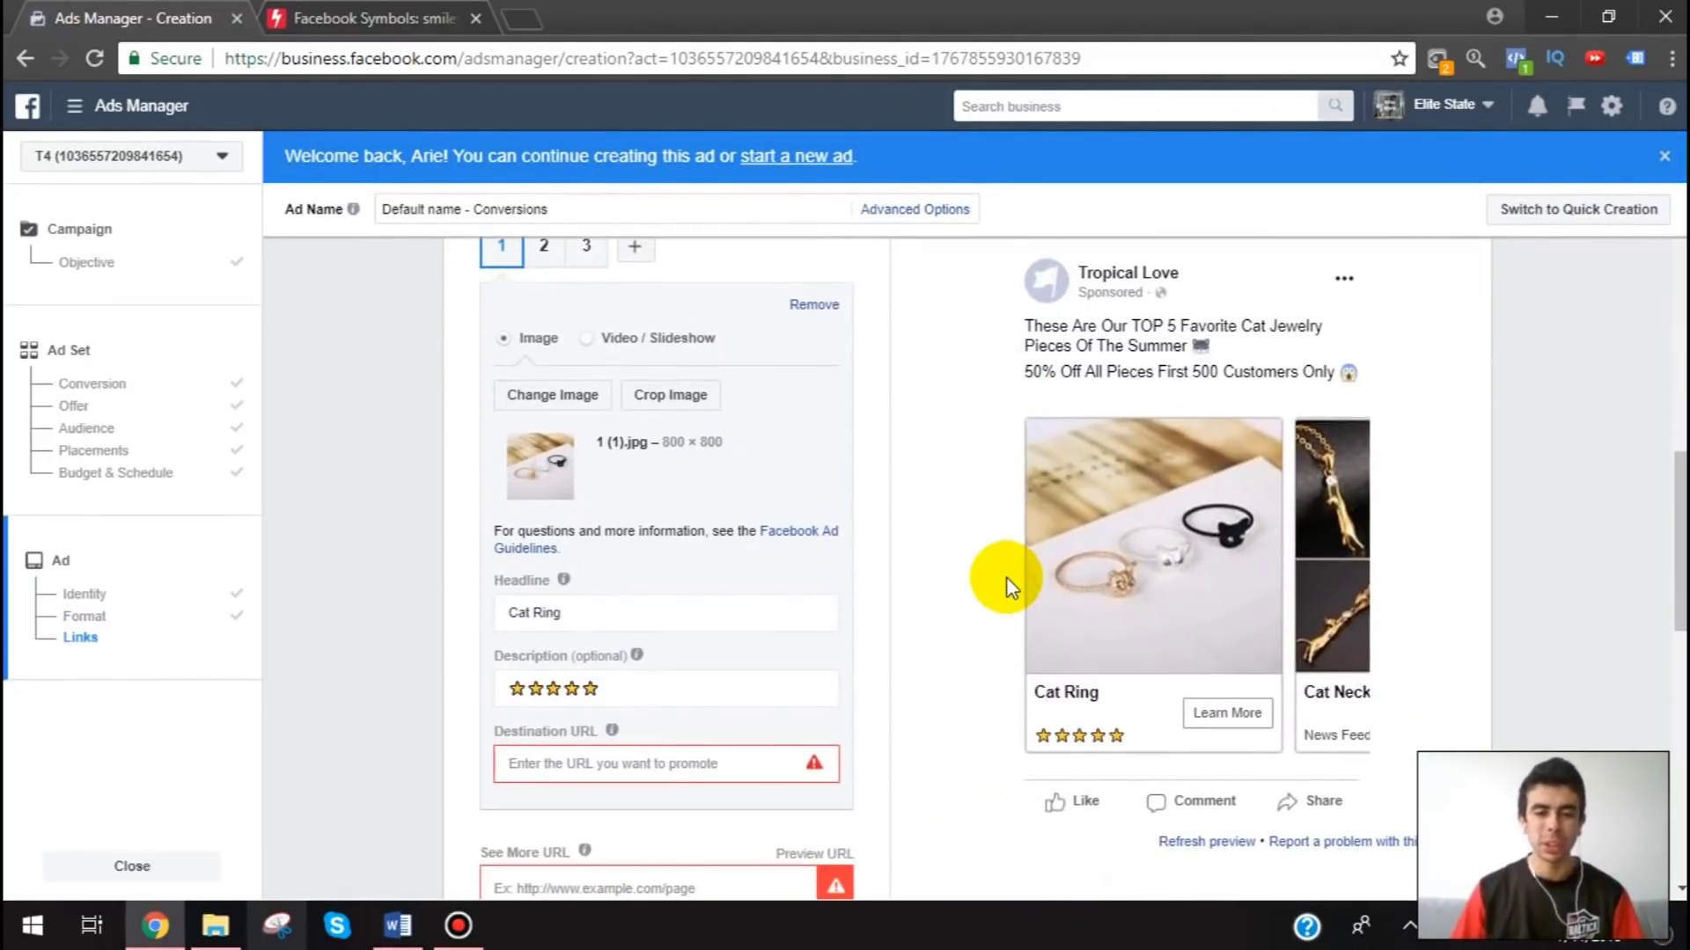
pyautogui.scroll(-7, 1005, 579)
pyautogui.scroll(-3, 999, 558)
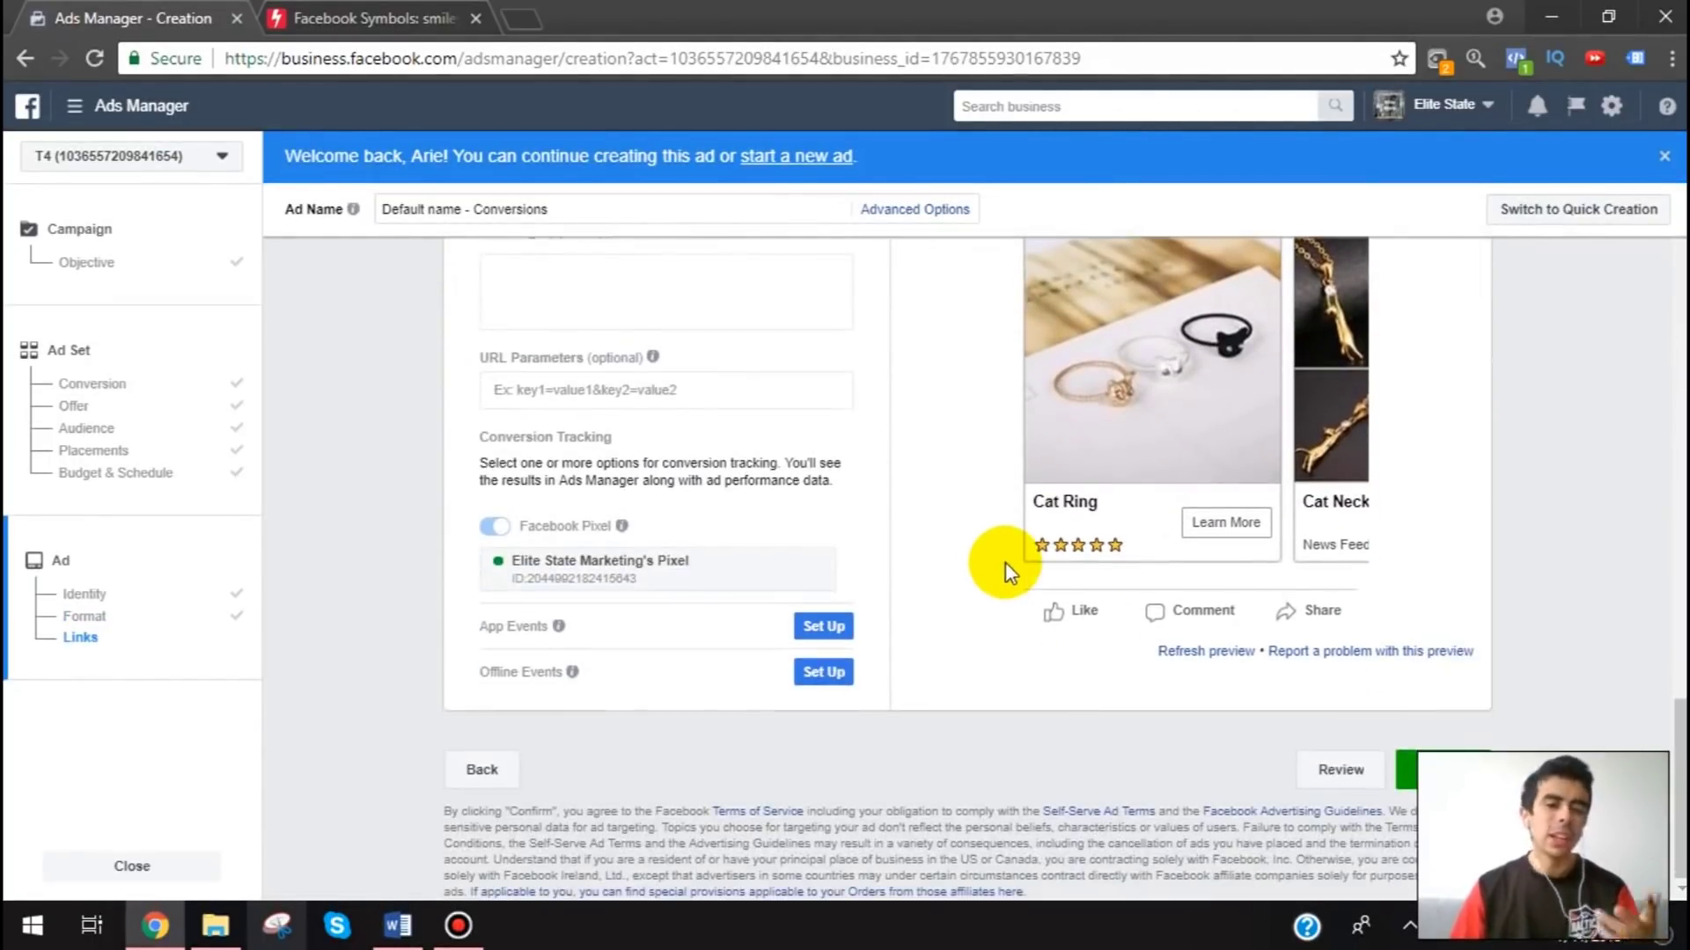
pyautogui.scroll(8, 1213, 672)
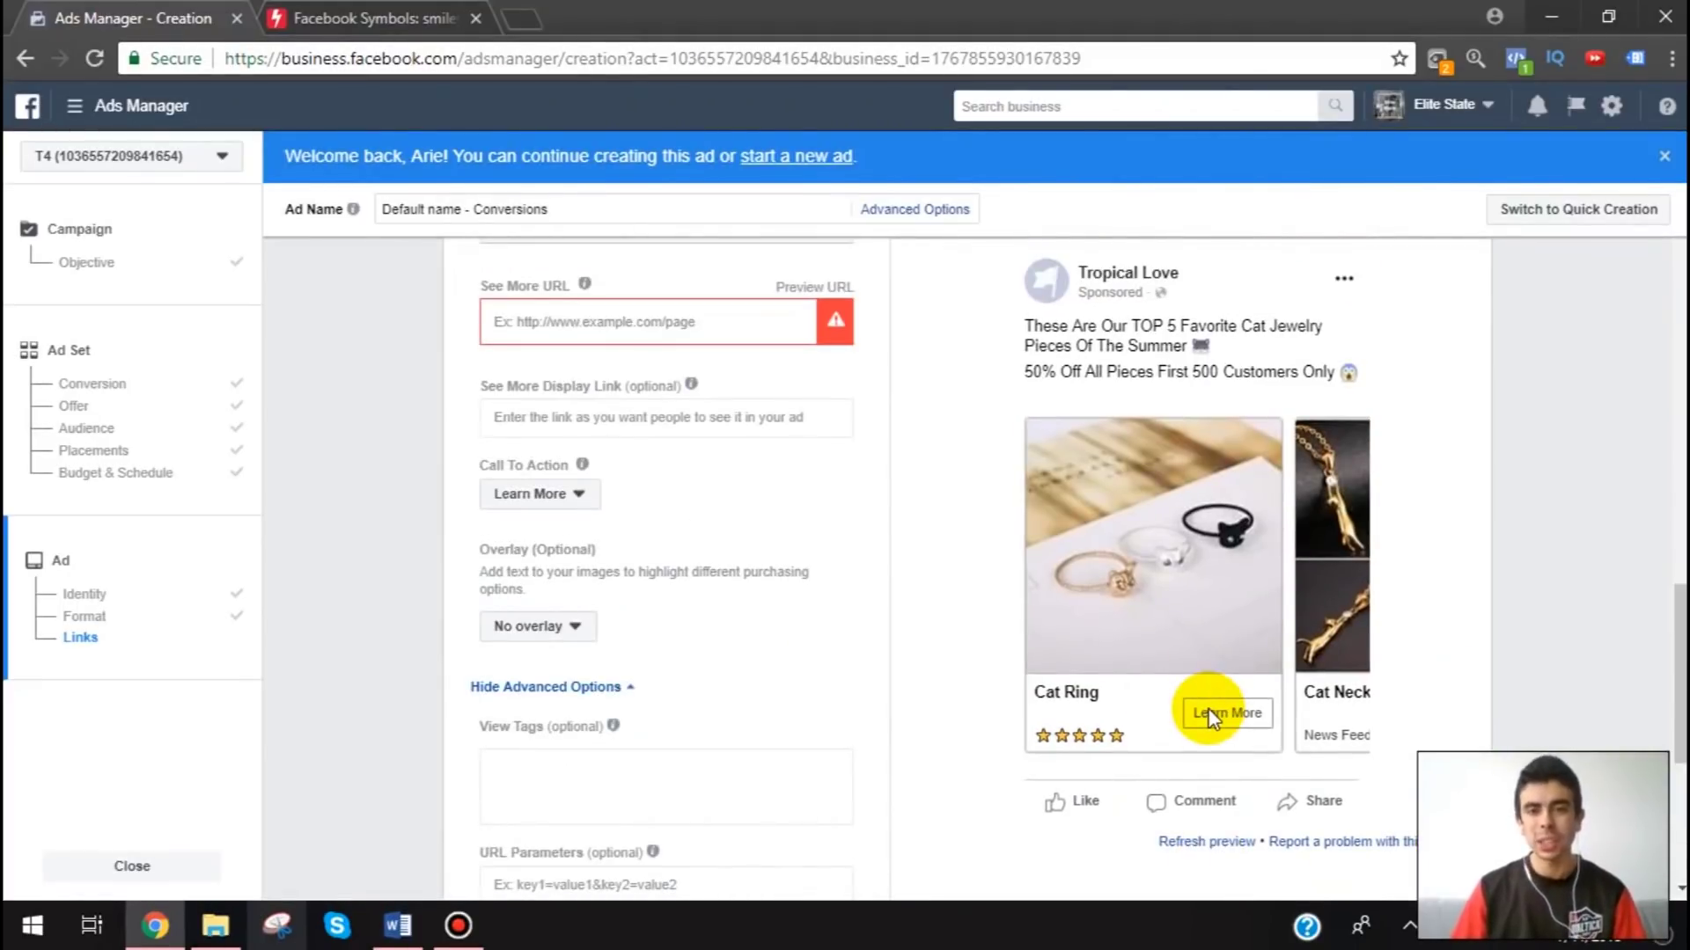
pyautogui.scroll(12, 924, 679)
pyautogui.scroll(7, 1016, 679)
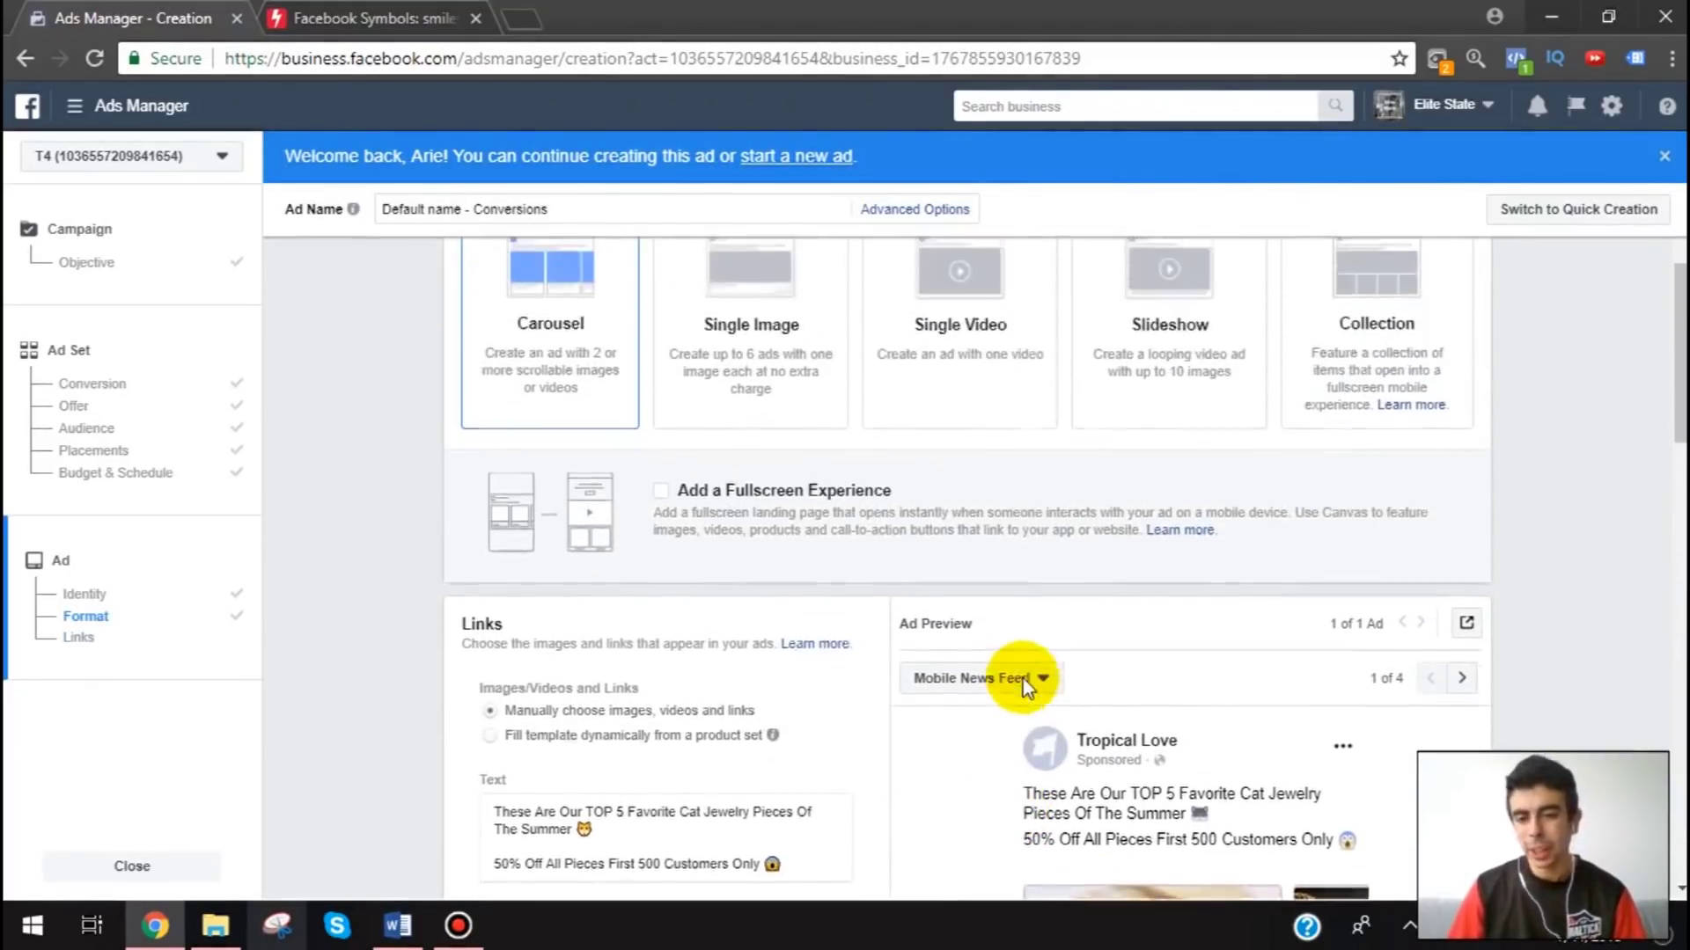
pyautogui.scroll(-10, 1018, 678)
pyautogui.scroll(-10, 1021, 678)
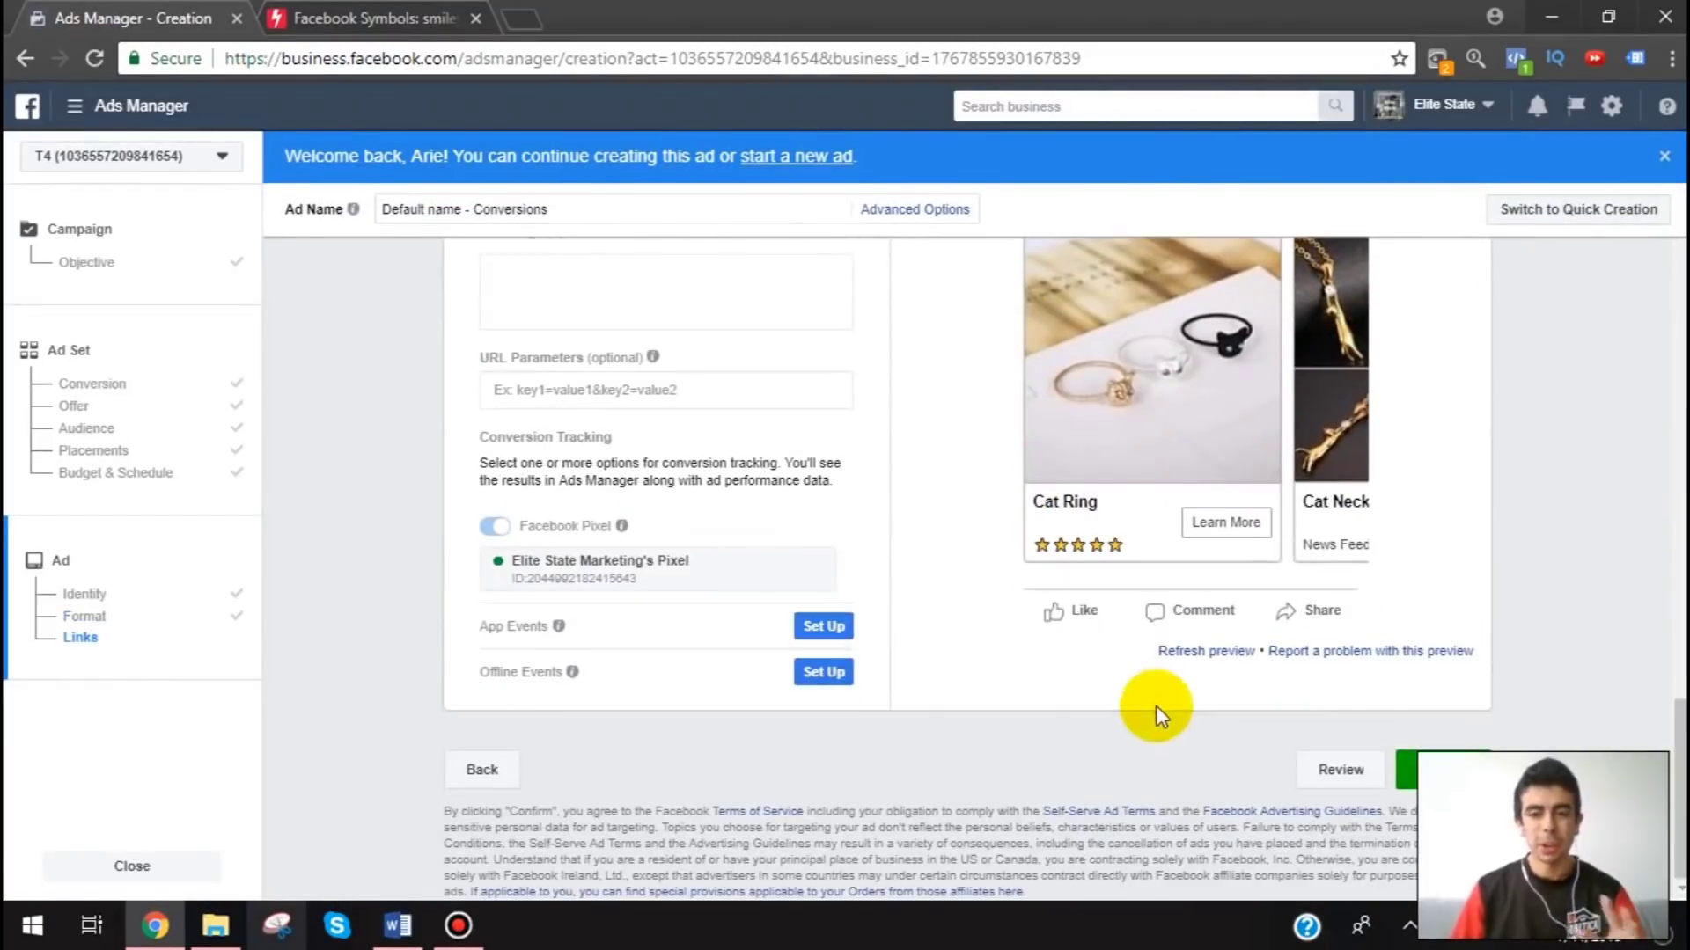
# - Try to confirm the ad and check which required fields need completing
pyautogui.click(1403, 770)
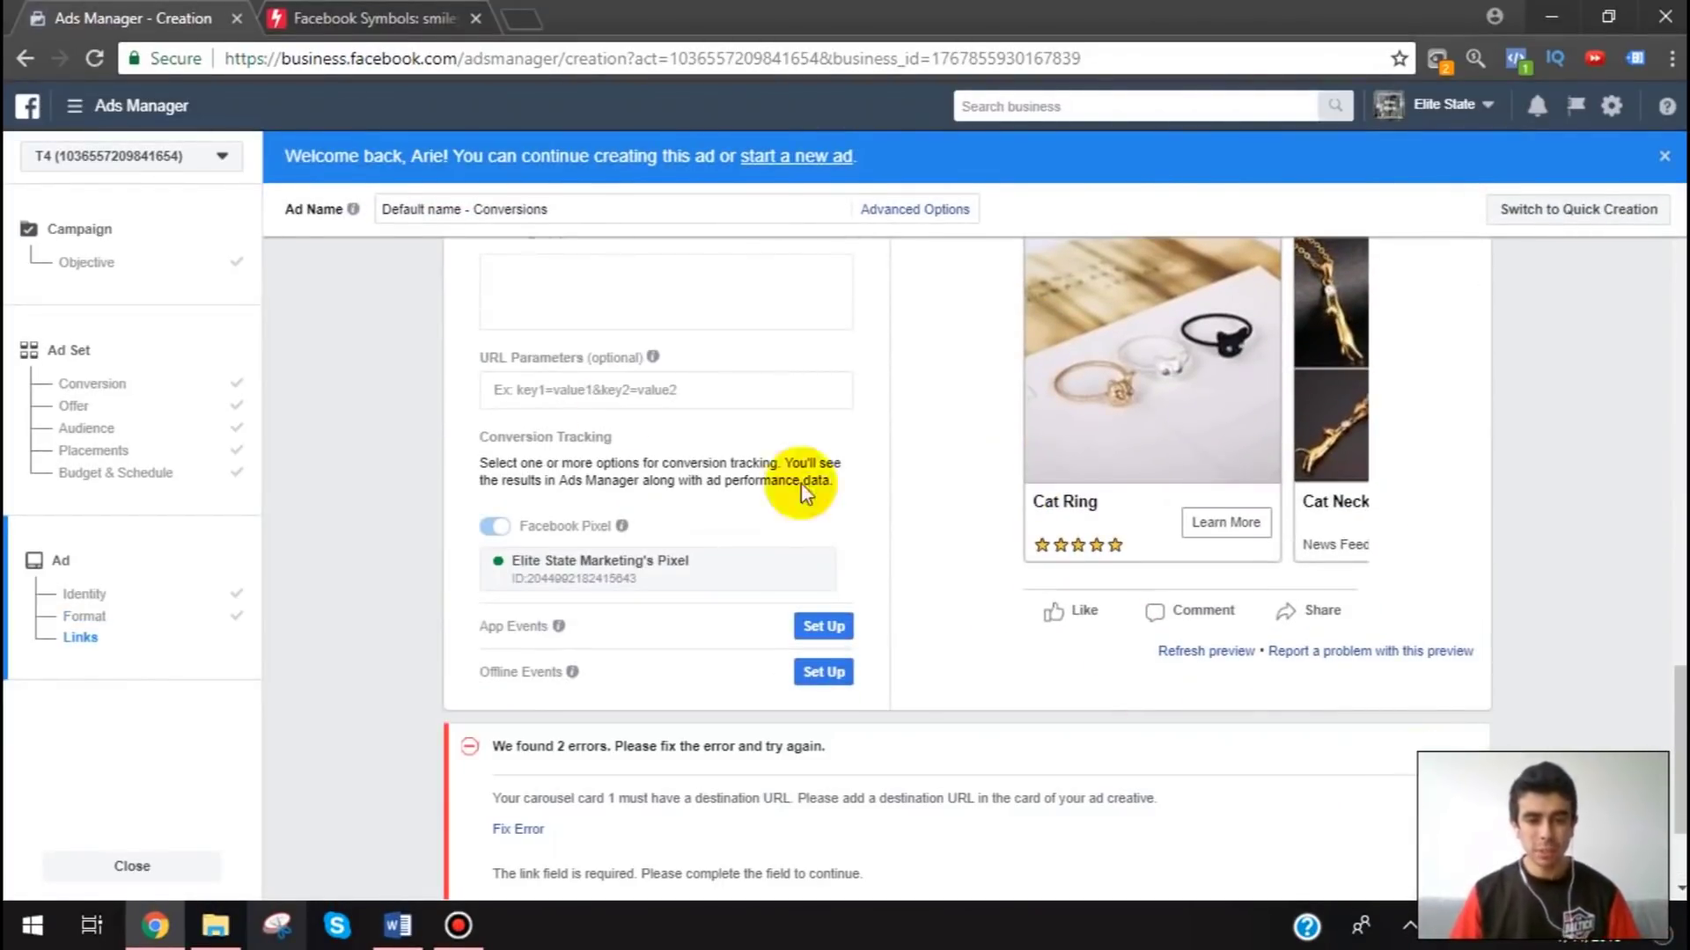
pyautogui.scroll(-2, 735, 535)
pyautogui.scroll(8, 915, 685)
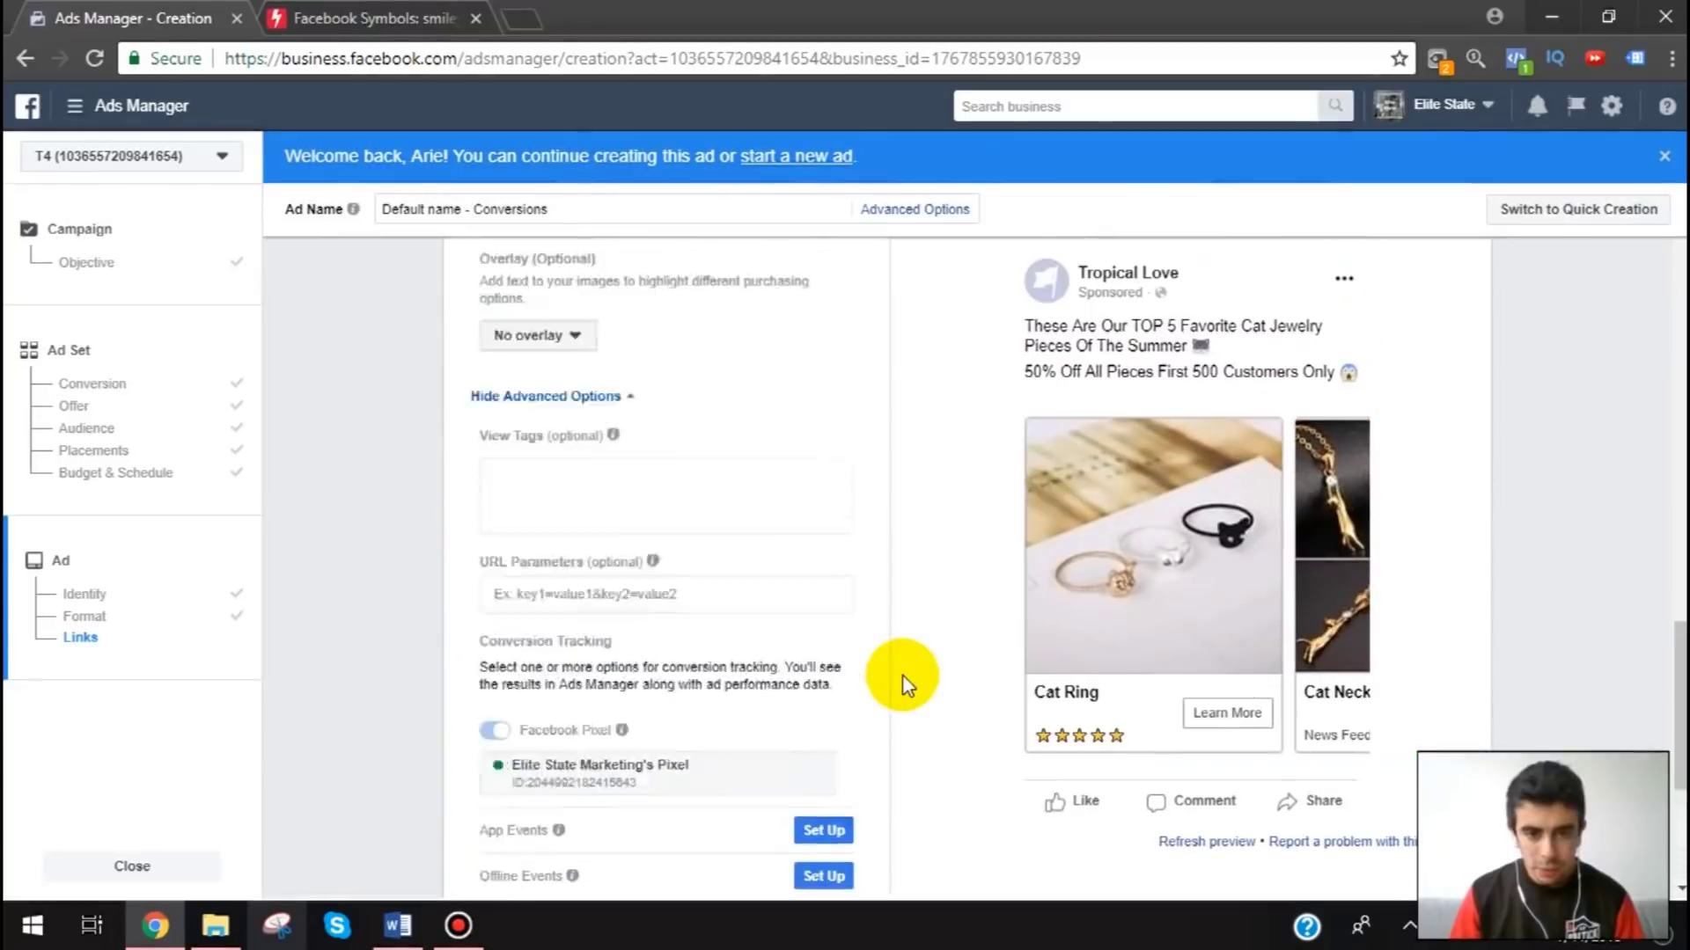
pyautogui.click(334, 27)
pyautogui.click(332, 57)
pyautogui.hotkey('ctrl', 'c')
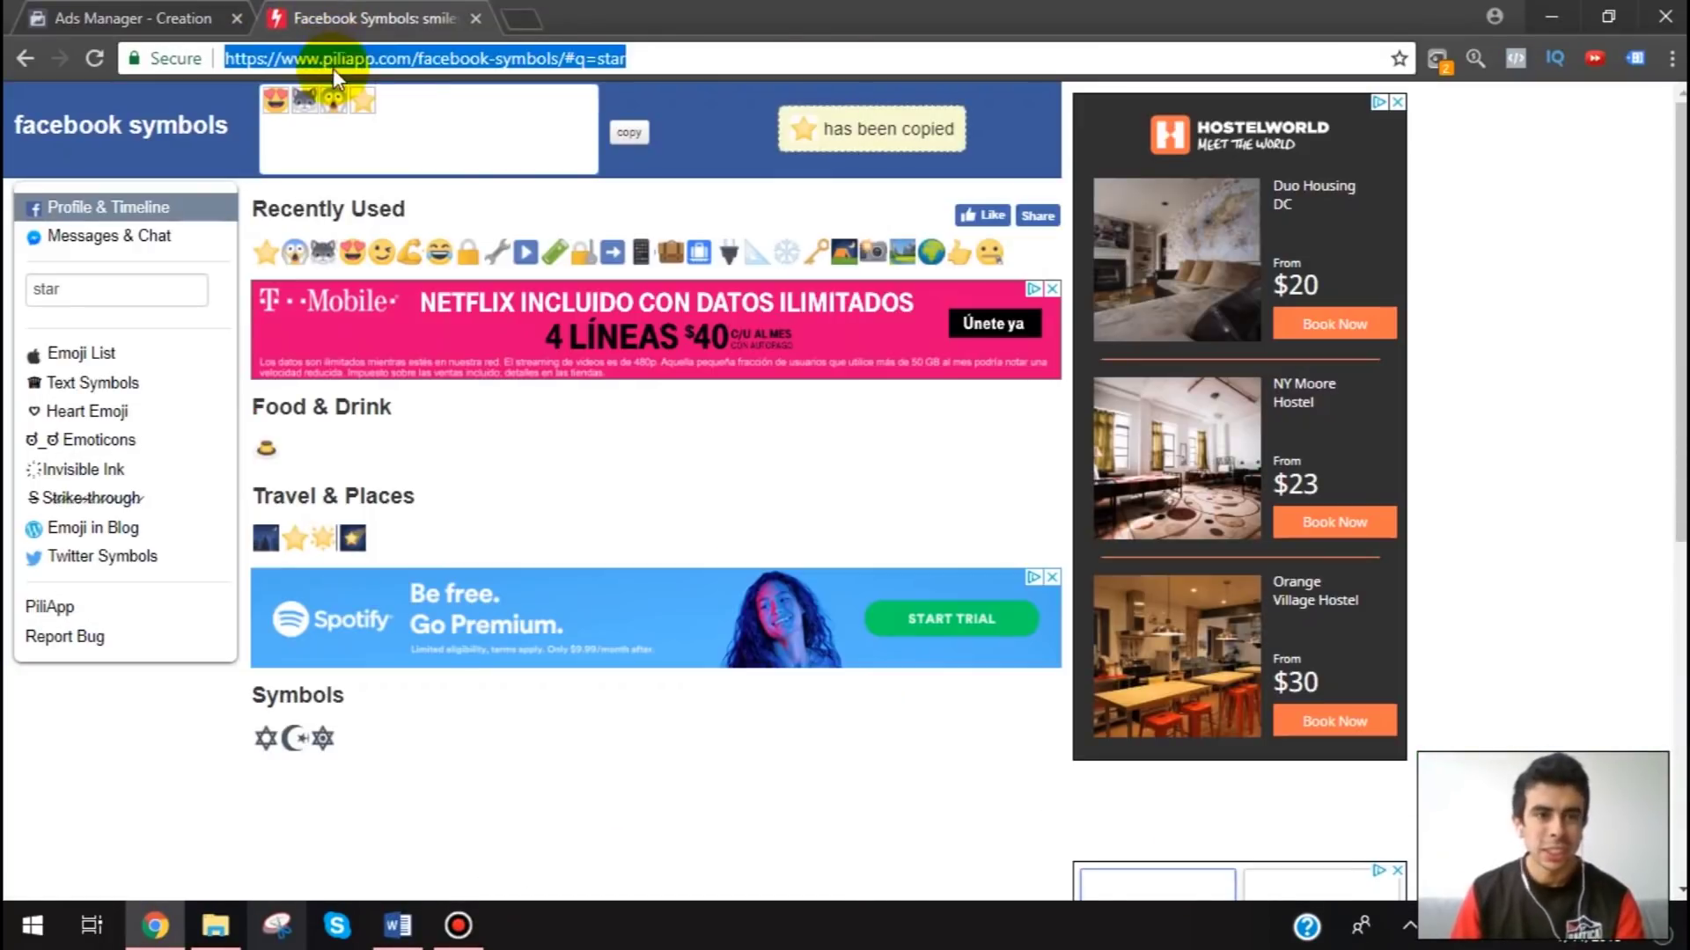
pyautogui.click(167, 18)
pyautogui.click(597, 486)
pyautogui.hotkey('ctrl', 'v')
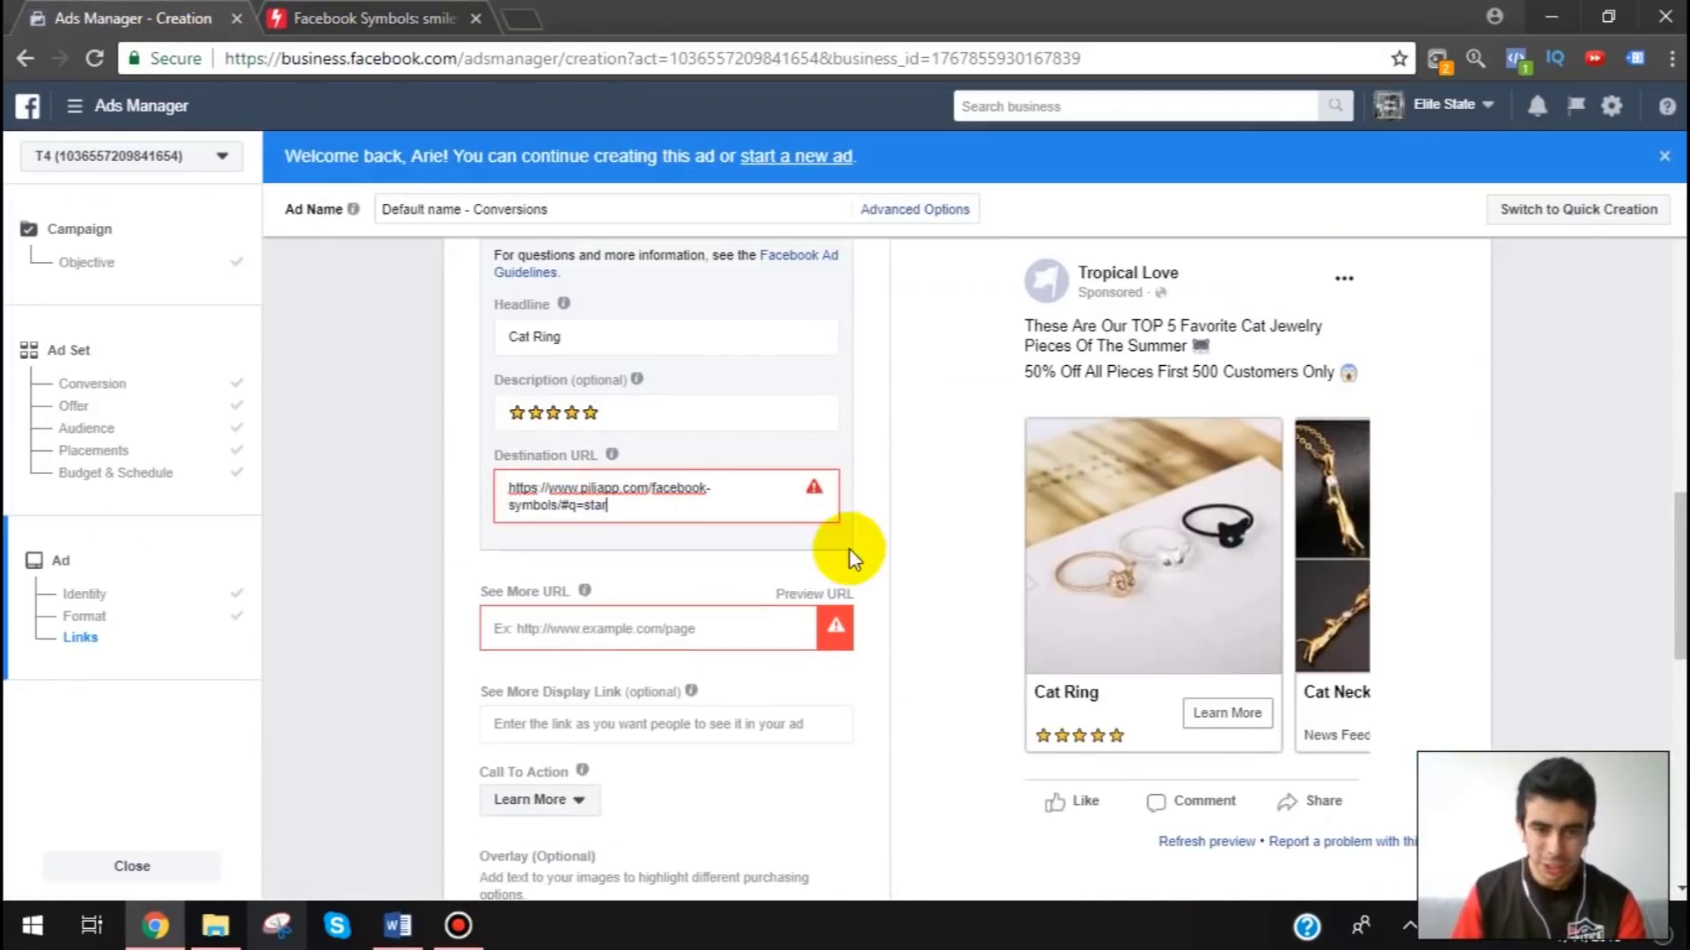
# - Paste the same Facebook symbols page address as the second carousel card's destination URL
pyautogui.scroll(3, 879, 546)
pyautogui.scroll(3, 678, 506)
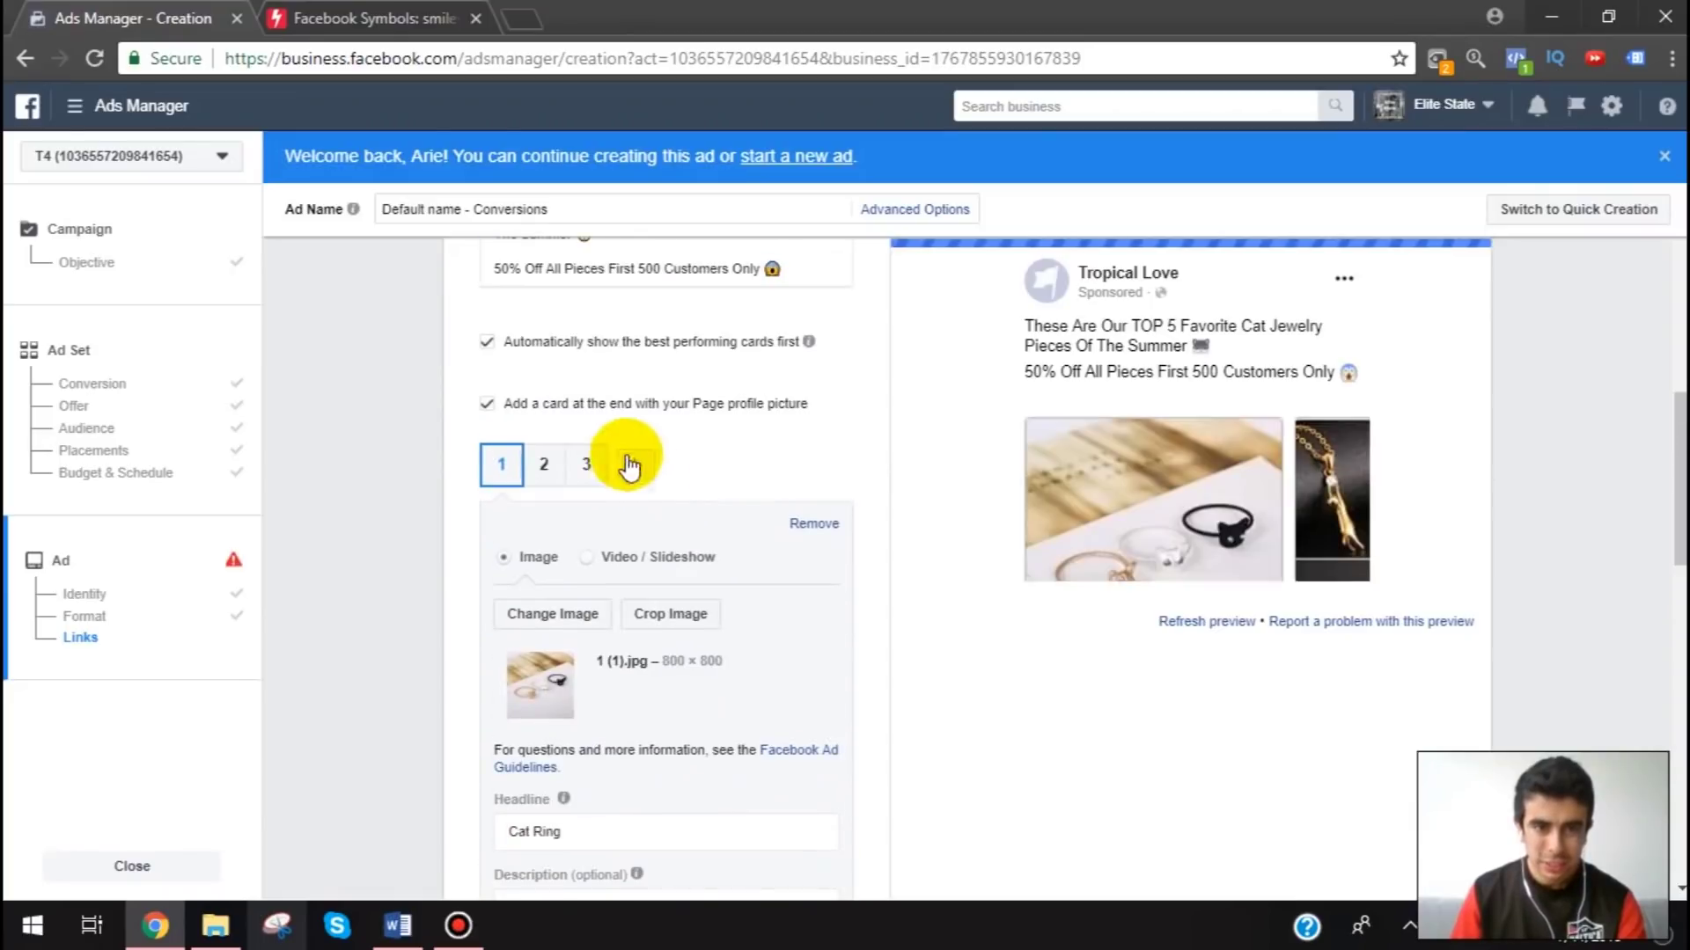
pyautogui.click(547, 460)
pyautogui.scroll(-5, 622, 528)
pyautogui.click(603, 611)
pyautogui.hotkey('ctrl', 'v')
# - Confirm the completed carousel ad to publish the campaign with its ad set
pyautogui.scroll(-5, 954, 597)
pyautogui.scroll(-10, 954, 596)
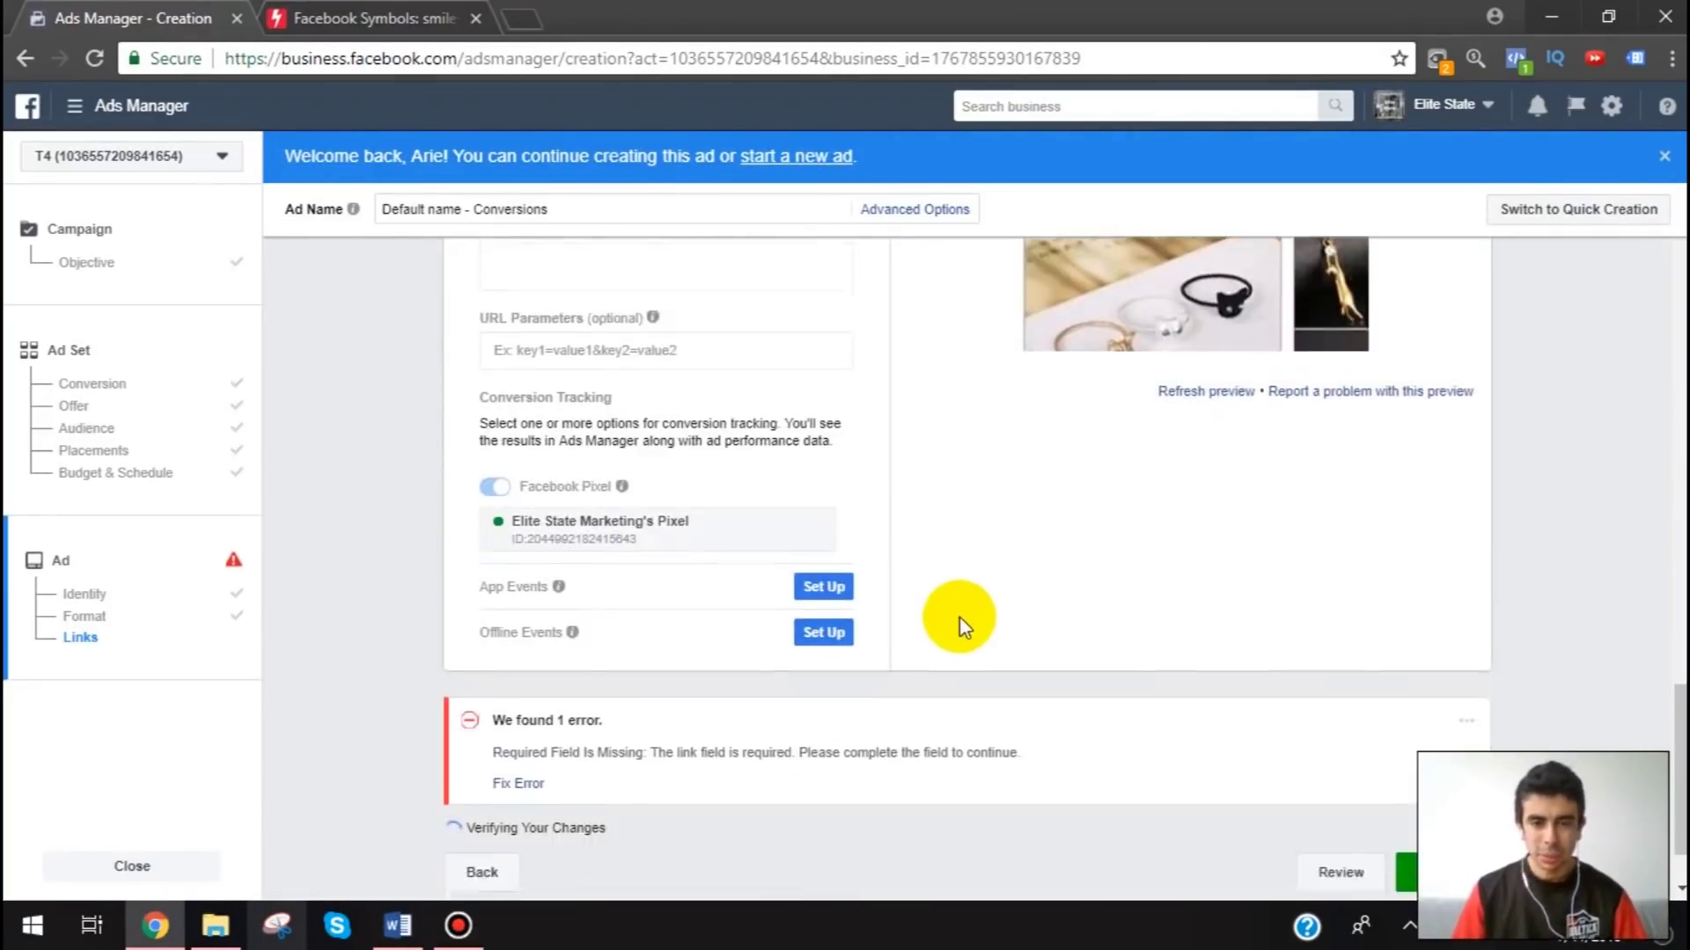
pyautogui.click(1434, 773)
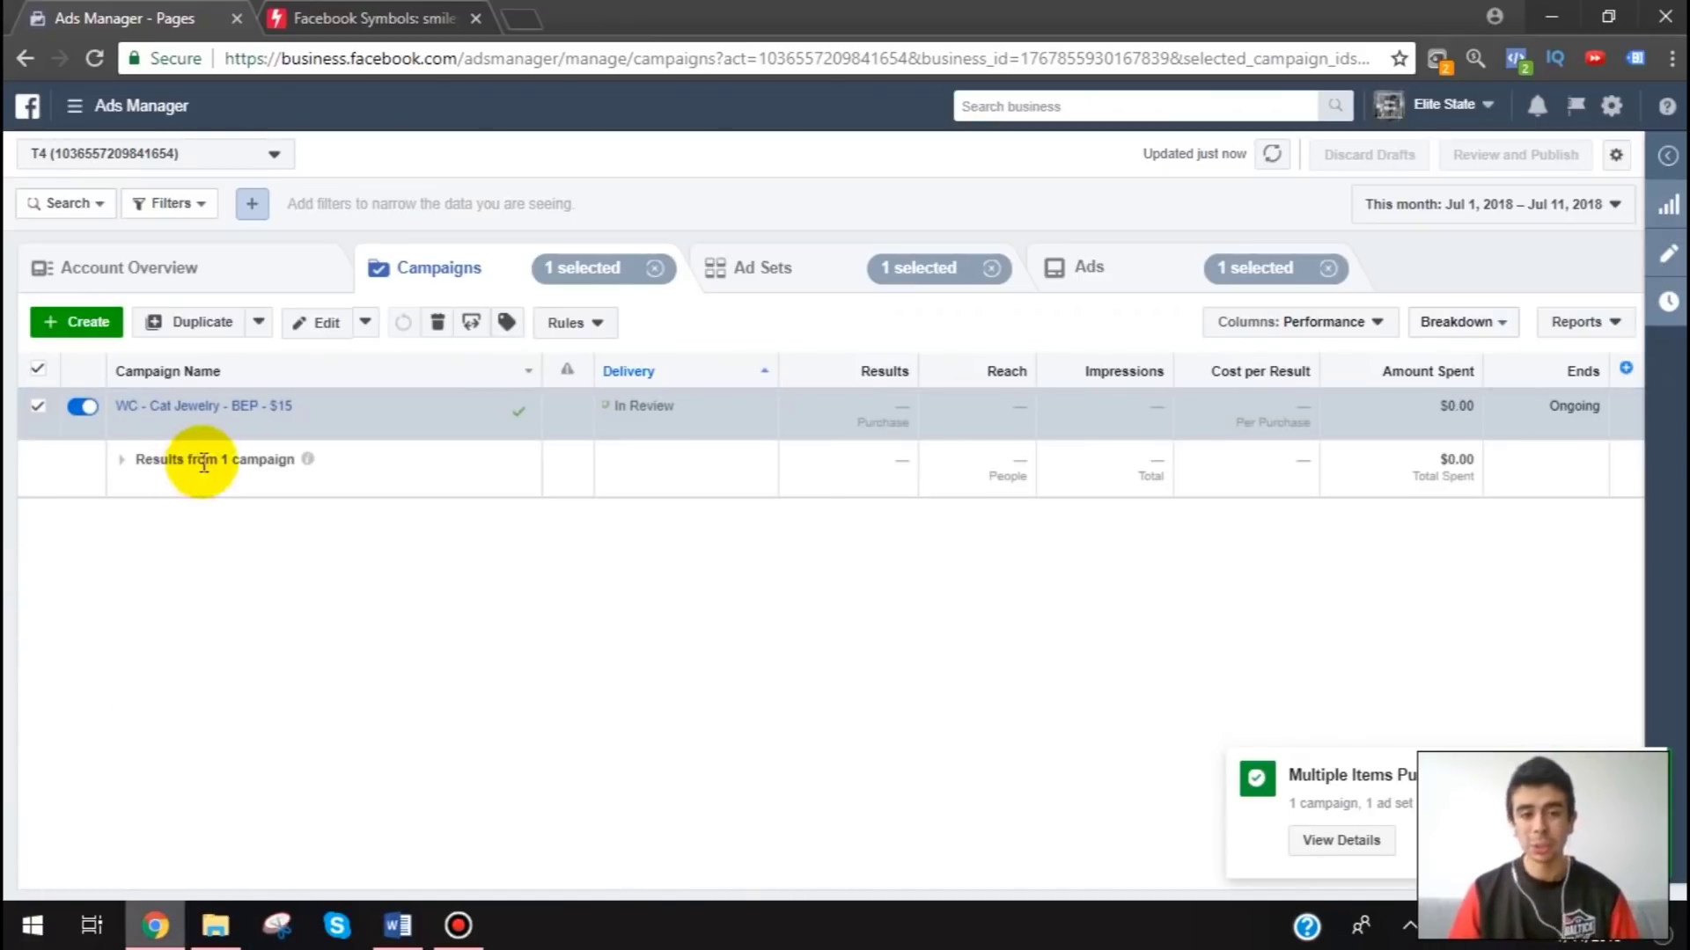
pyautogui.moveTo(251, 409)
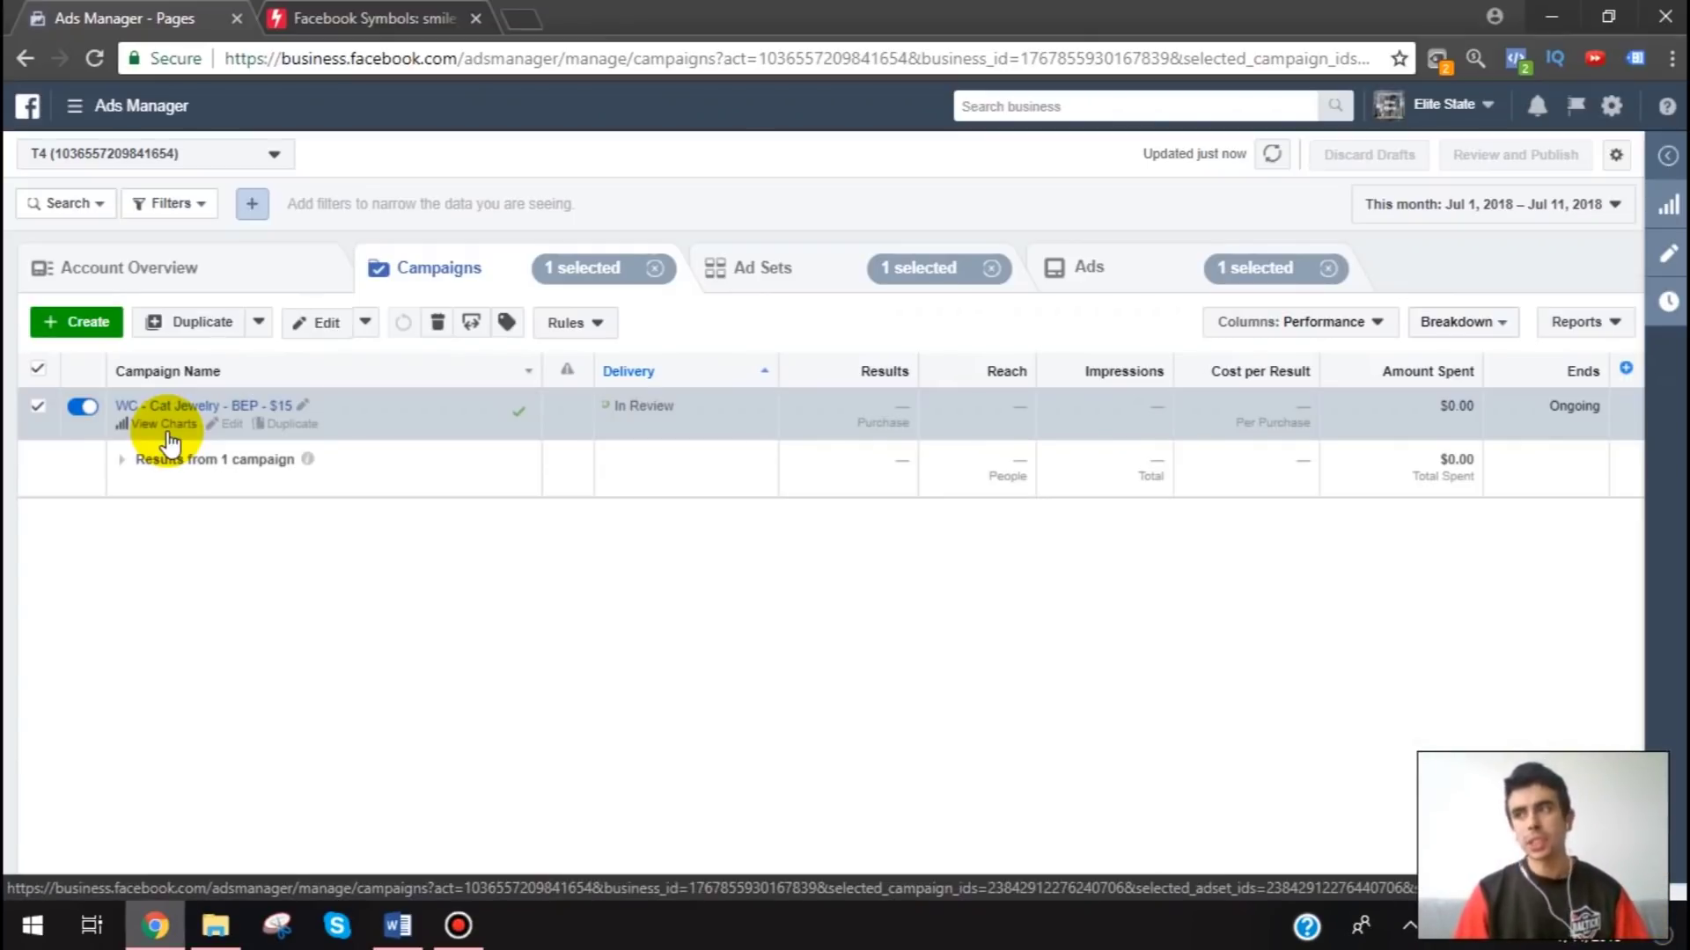
pyautogui.click(282, 429)
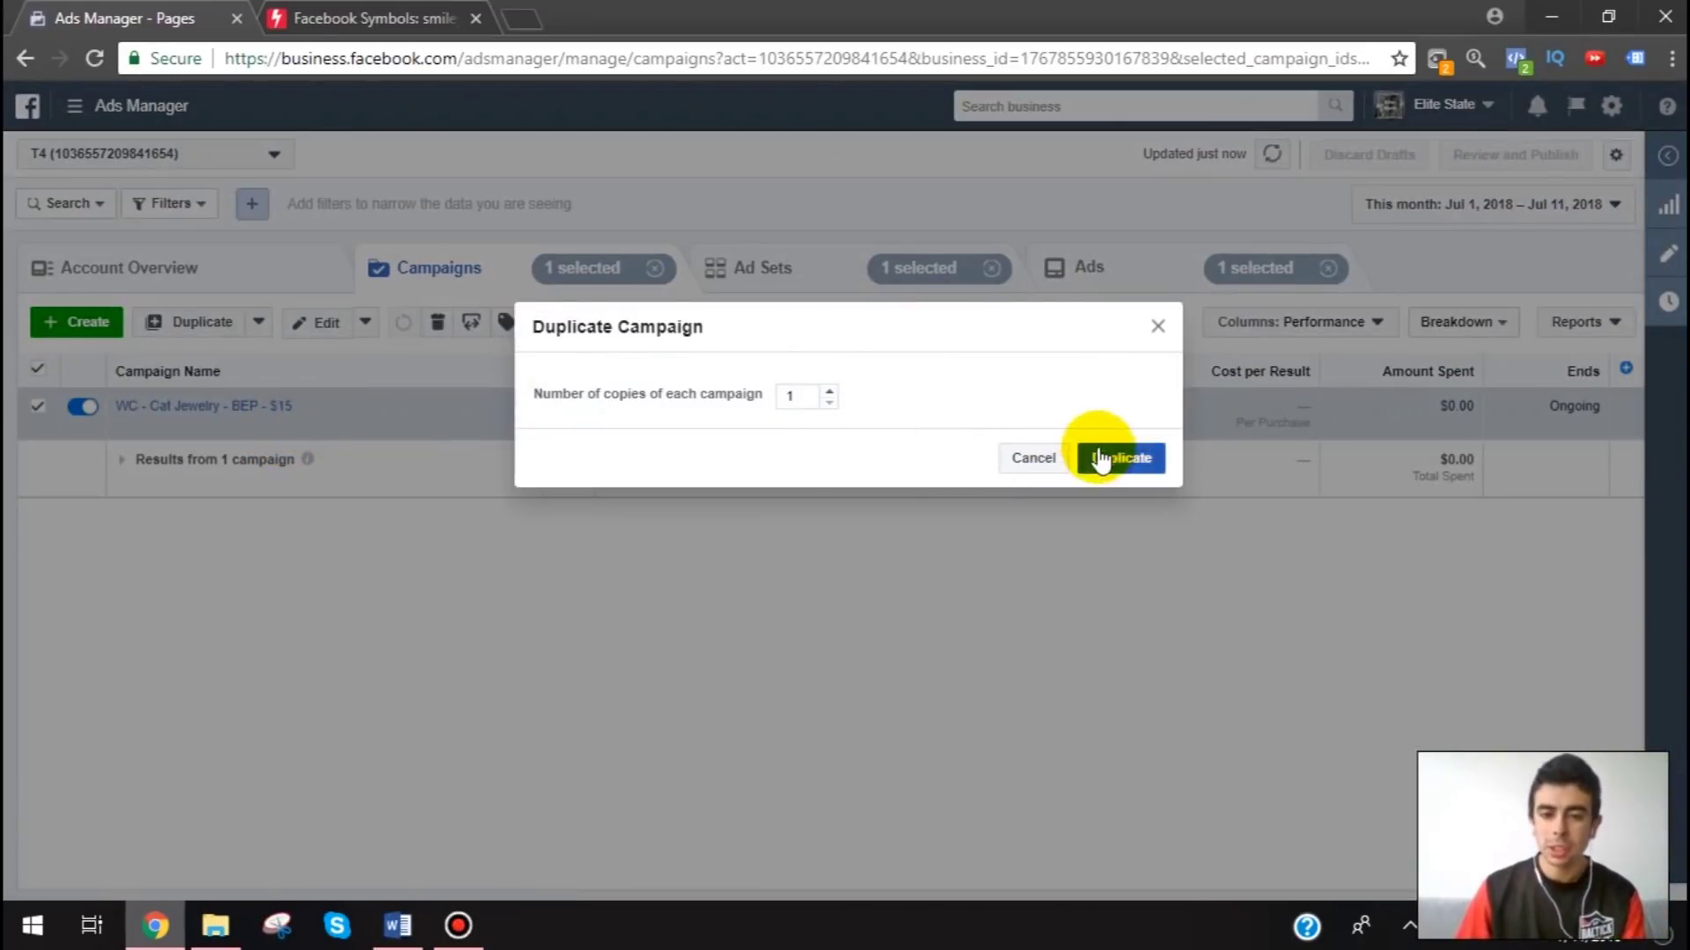
pyautogui.click(1157, 328)
# - Duplicate the 18+ ad set into its original campaign with one copy
pyautogui.click(810, 280)
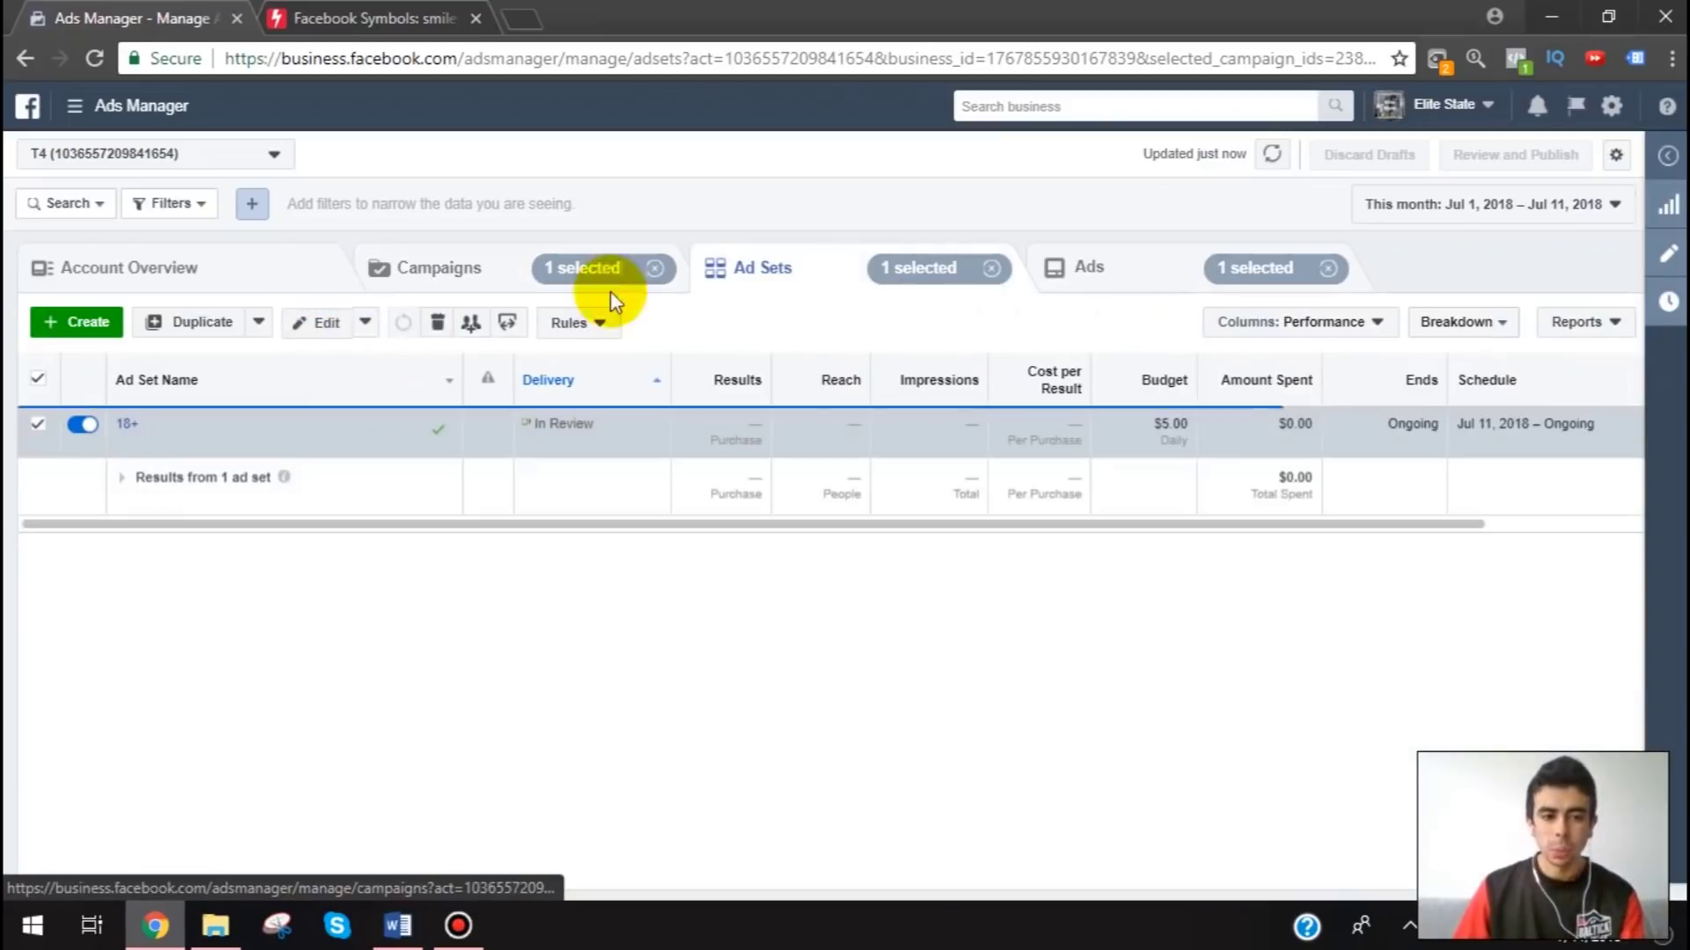
pyautogui.click(299, 463)
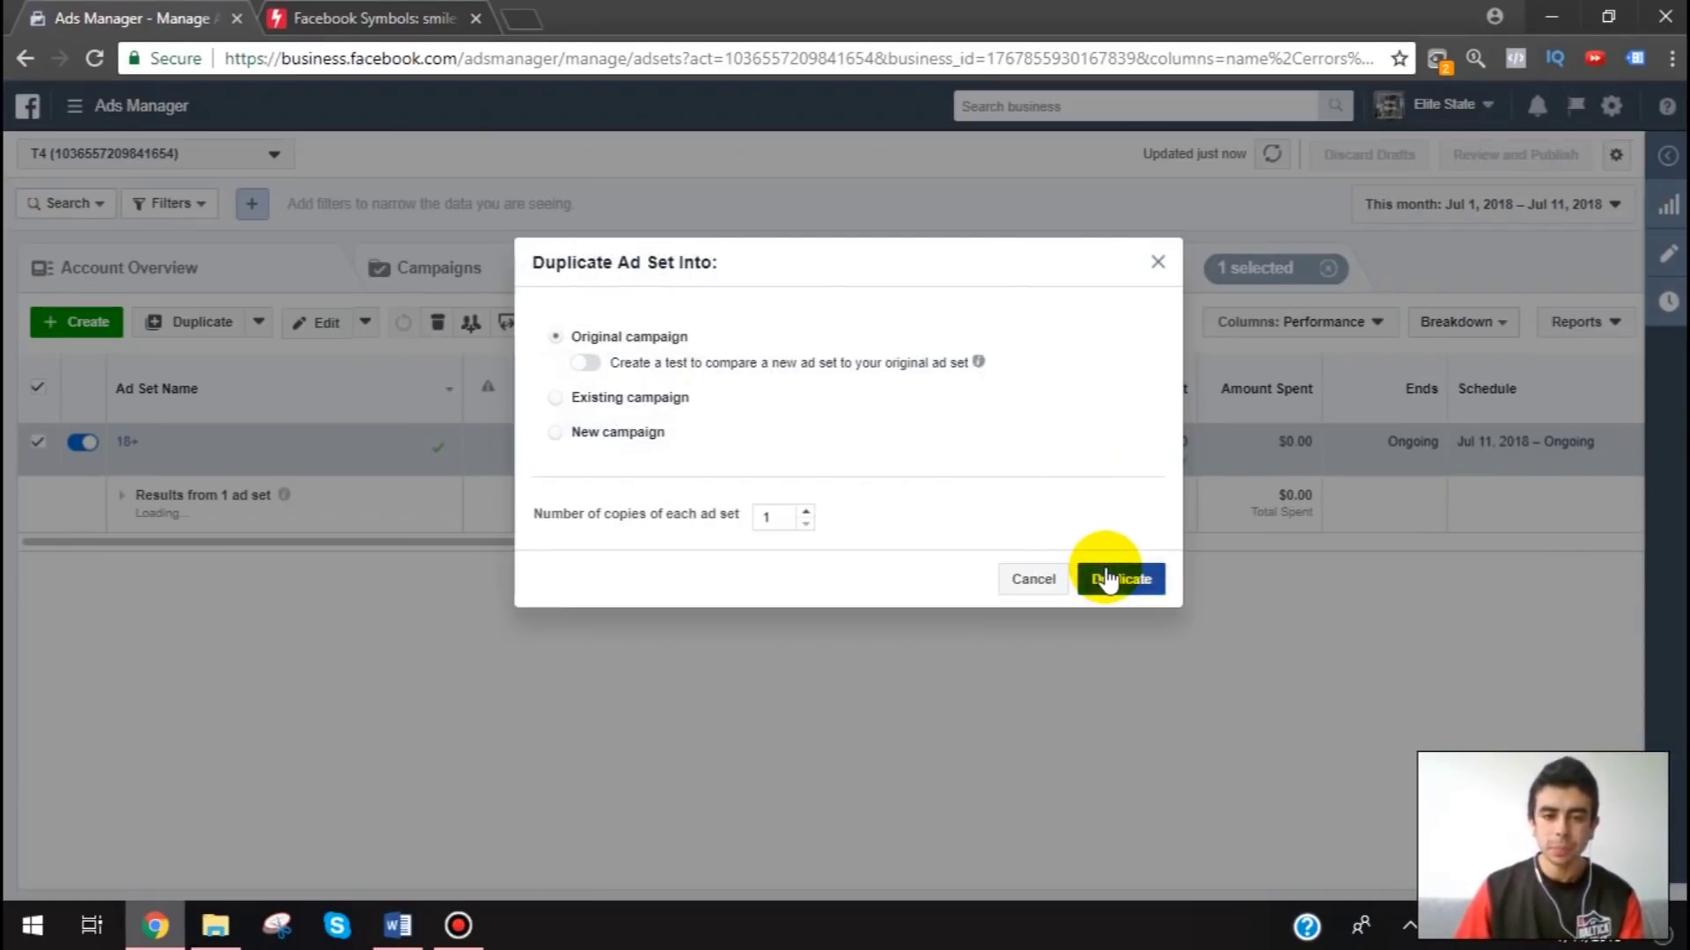
pyautogui.click(1107, 579)
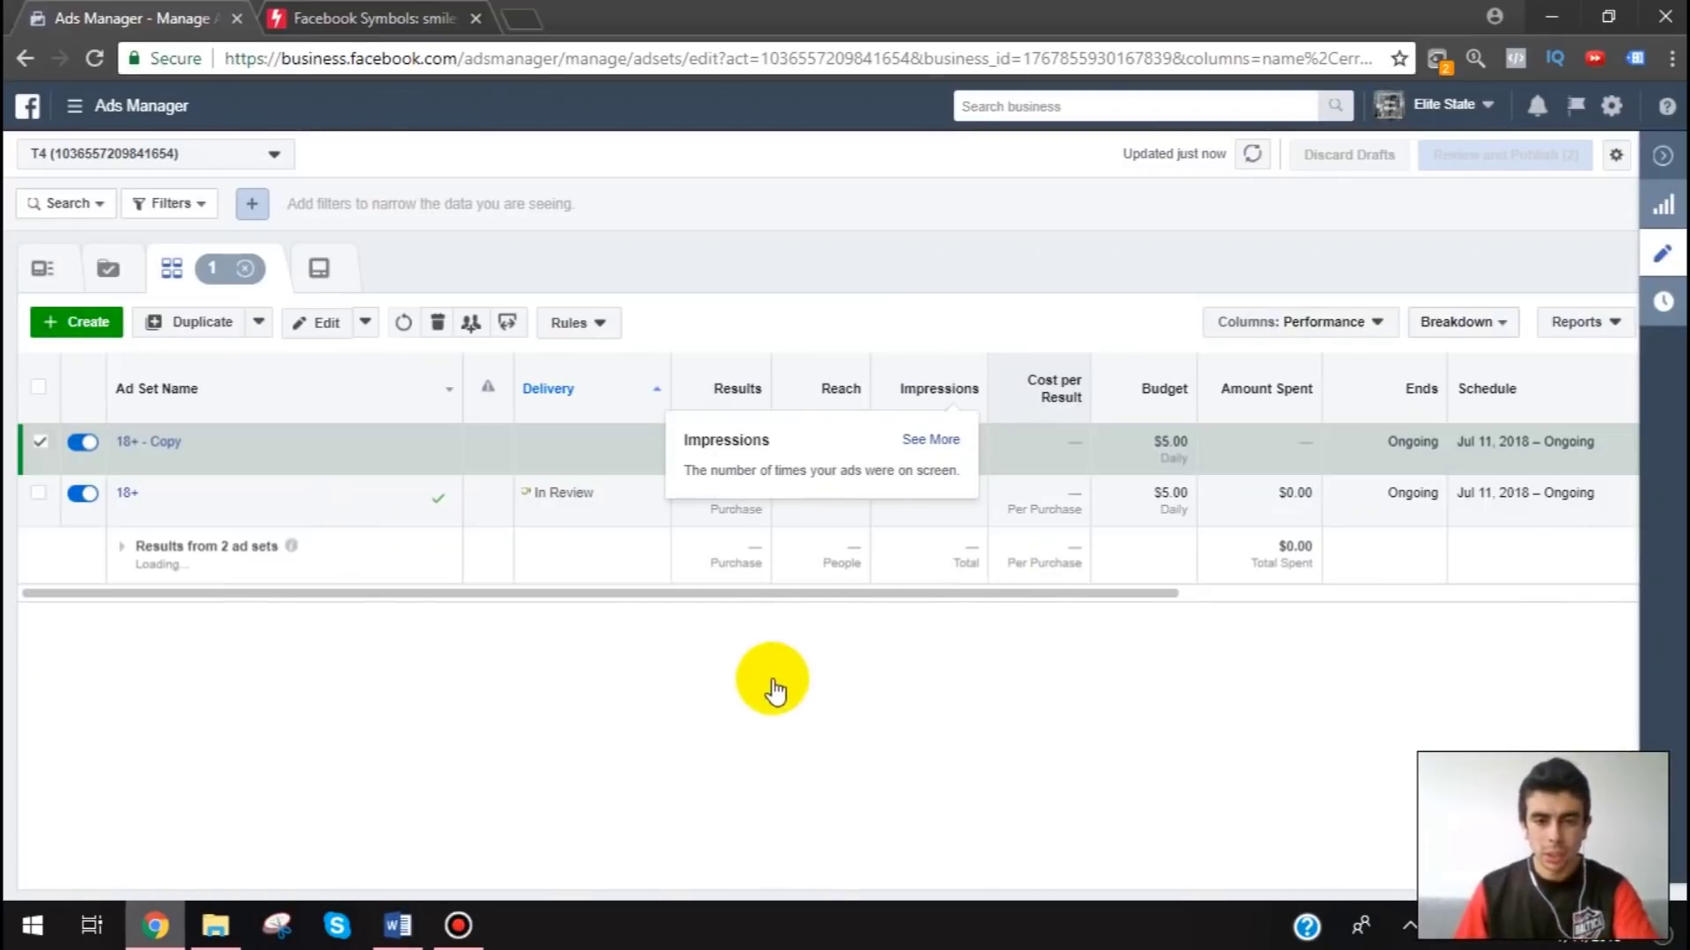
# - Open the ad inside the copied ad set and switch it from creating a new ad to using an existing post
pyautogui.scroll(-10, 1119, 464)
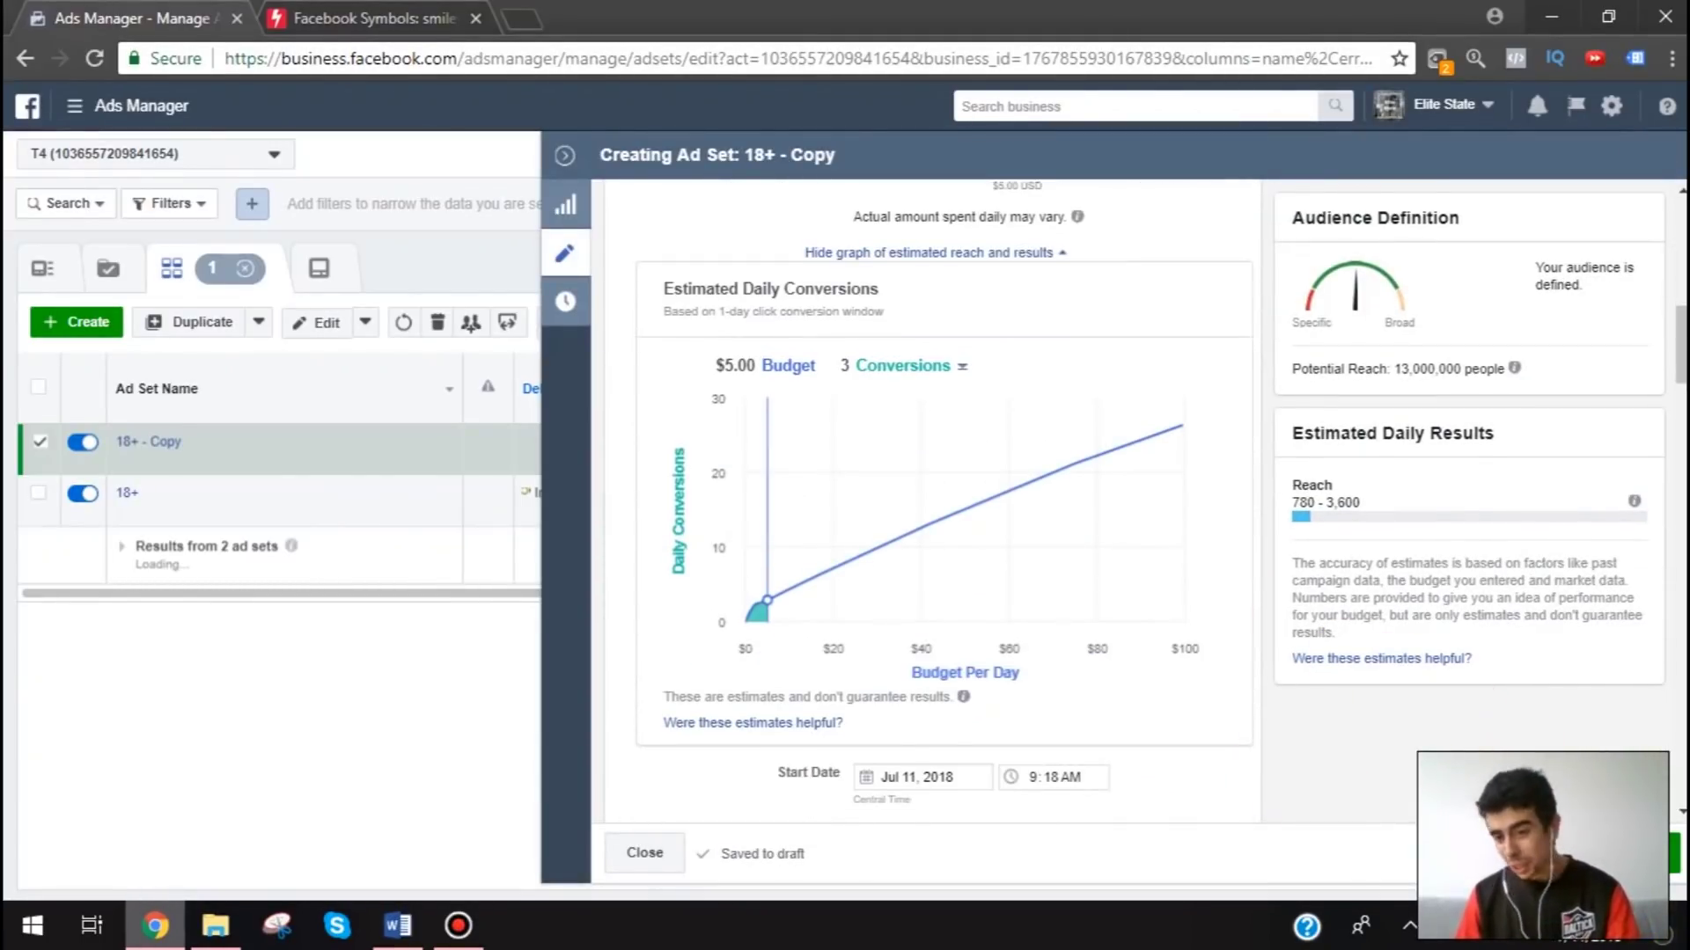
pyautogui.scroll(10, 1452, 671)
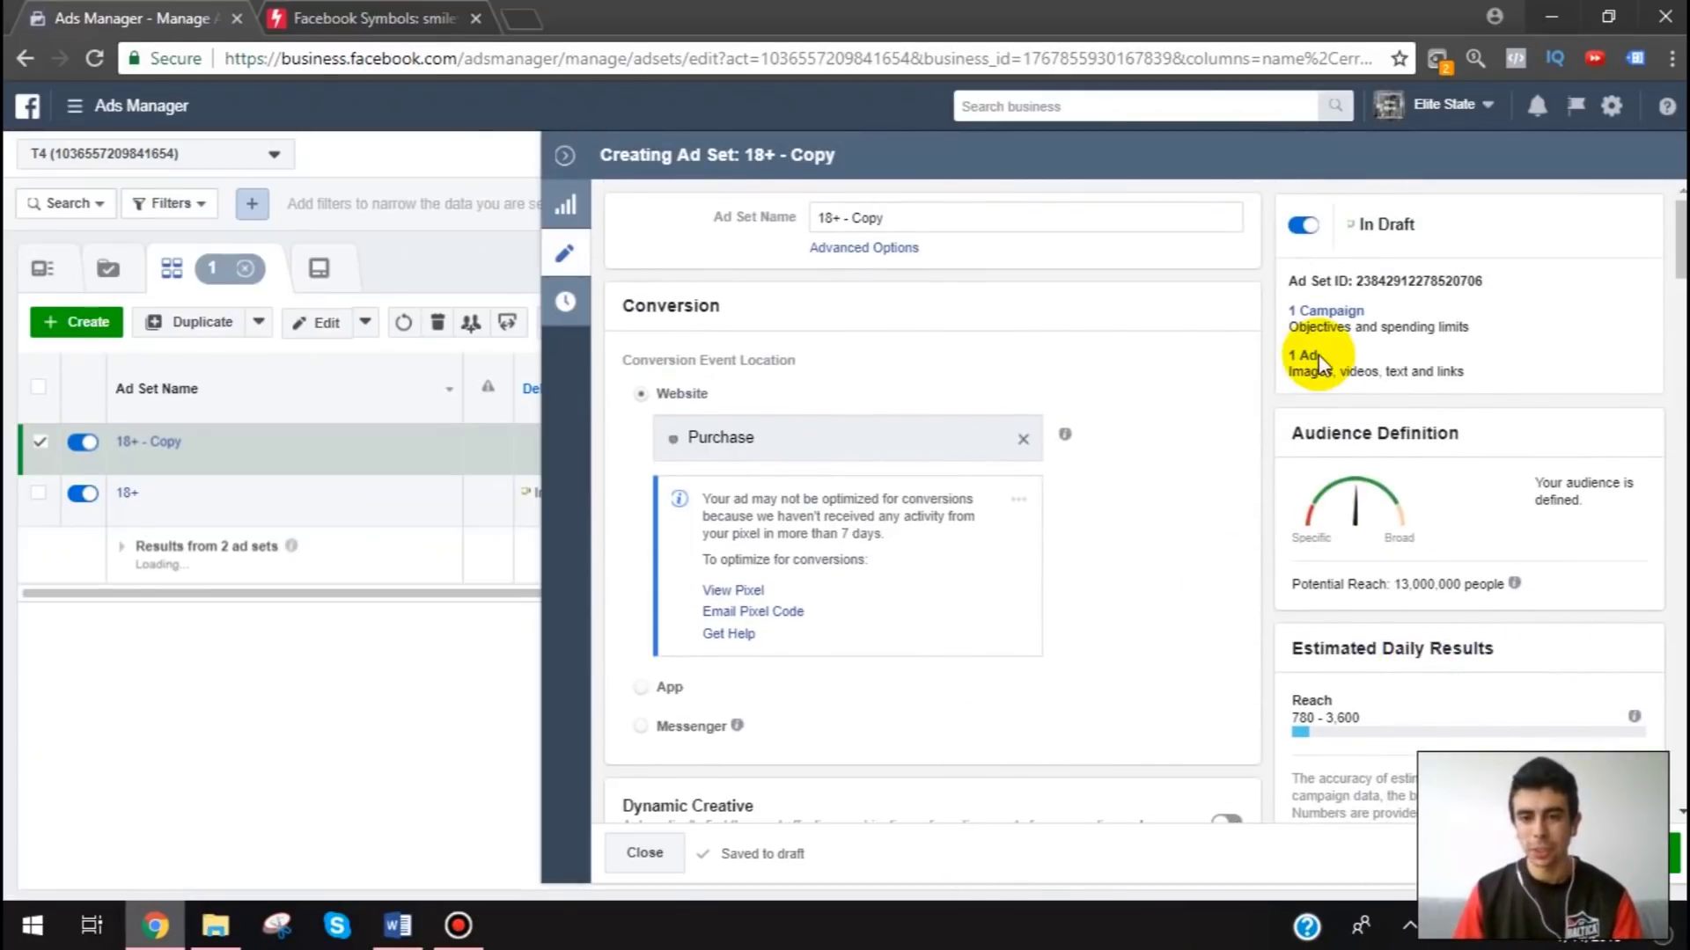
pyautogui.click(1304, 356)
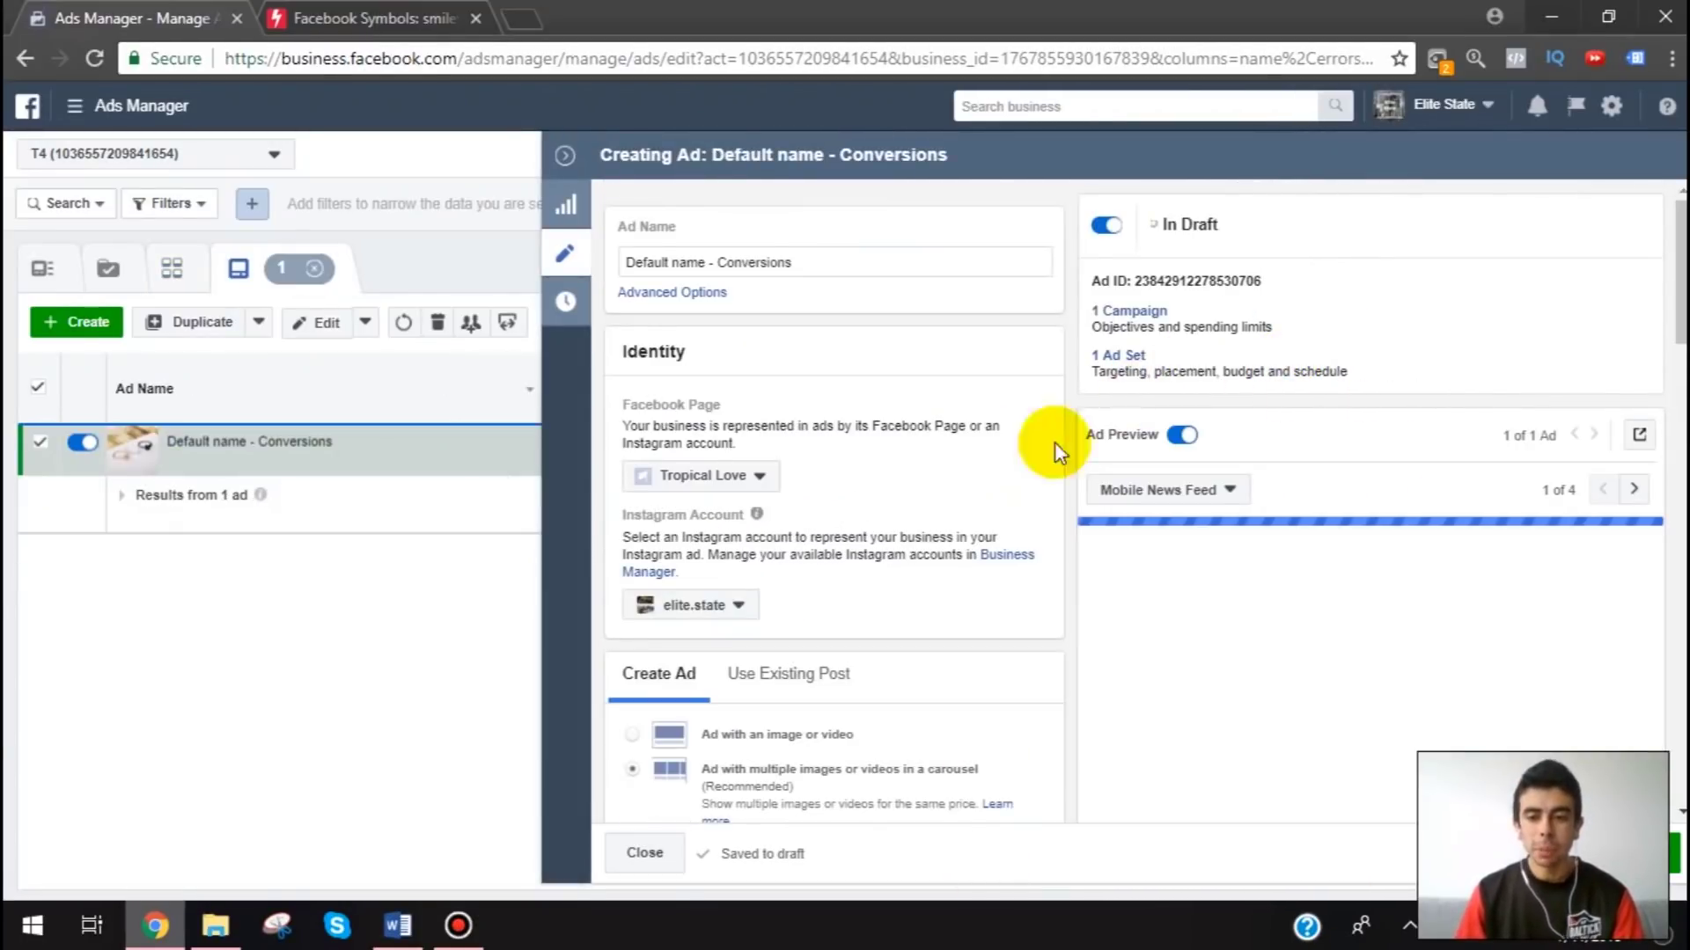
pyautogui.scroll(-3, 964, 456)
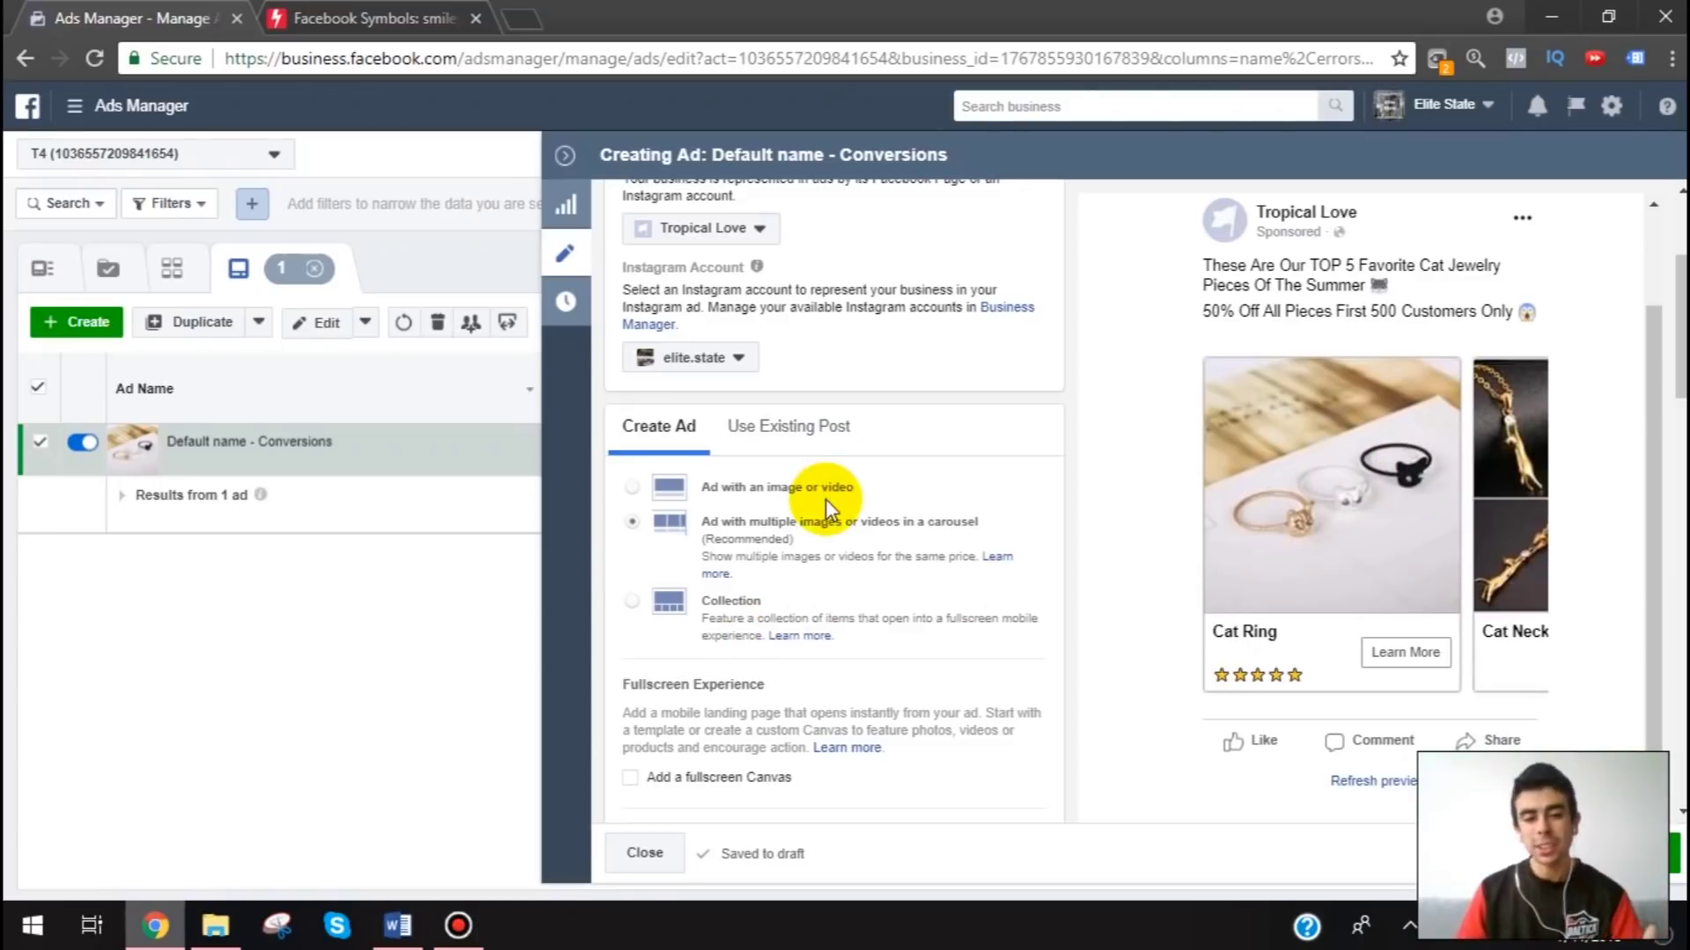
pyautogui.click(802, 451)
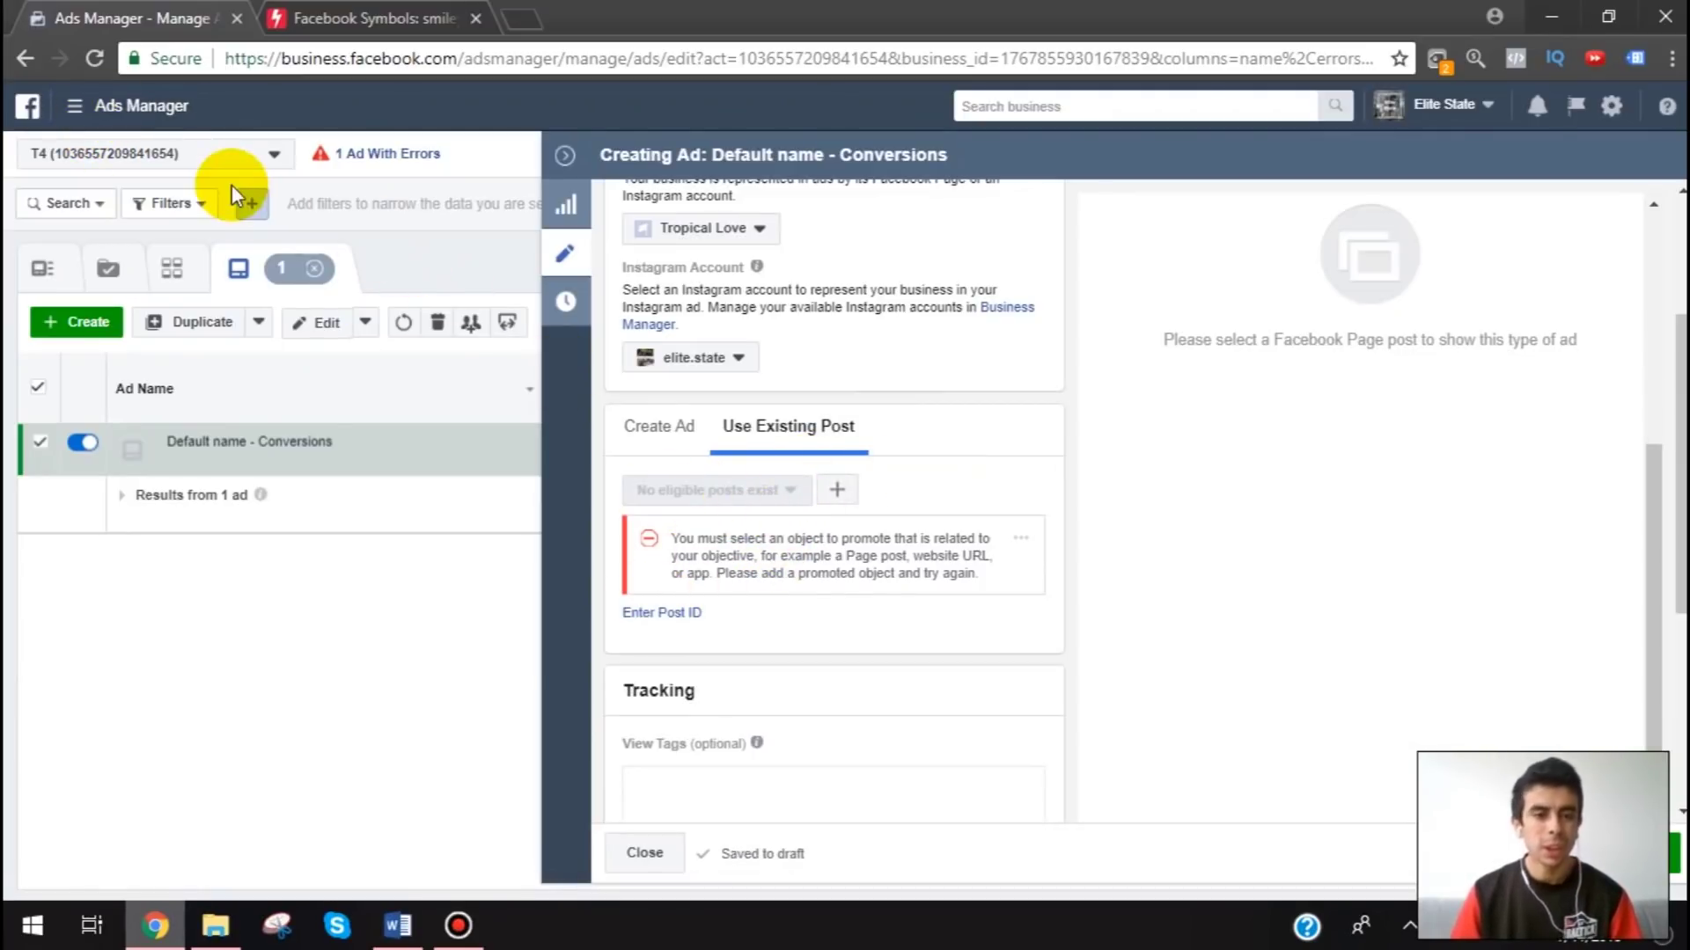
# - Open the Page Posts tool in a separate browser tab and switch to it
pyautogui.click(151, 112)
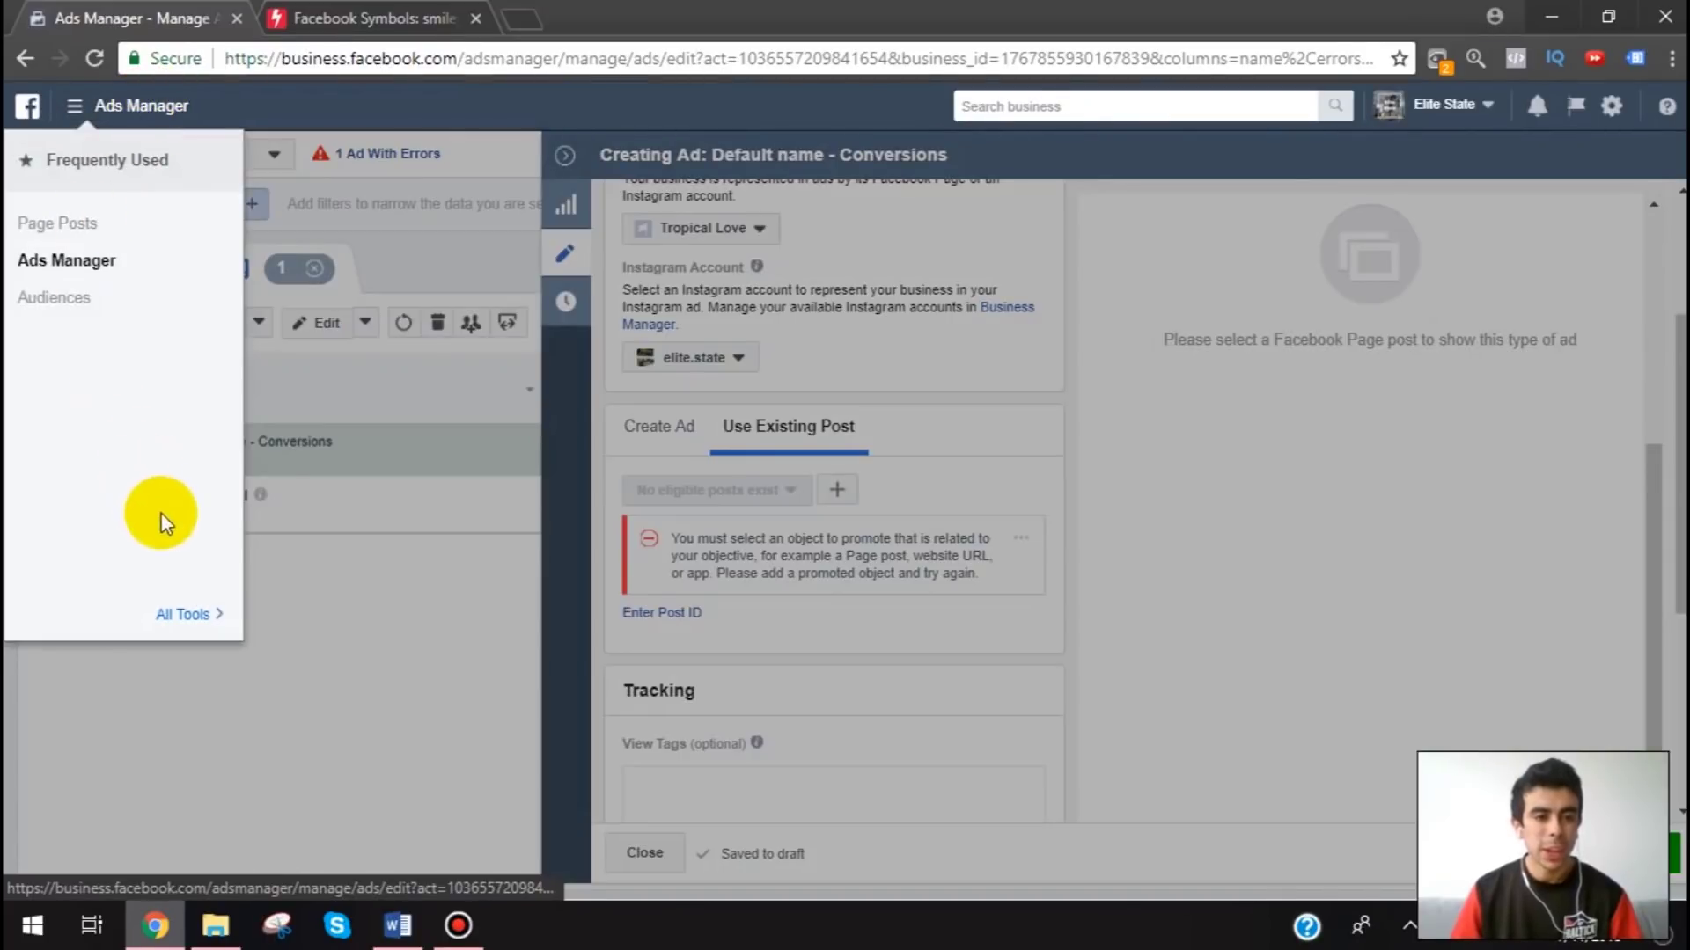
pyautogui.rightClick(66, 227)
pyautogui.click(123, 236)
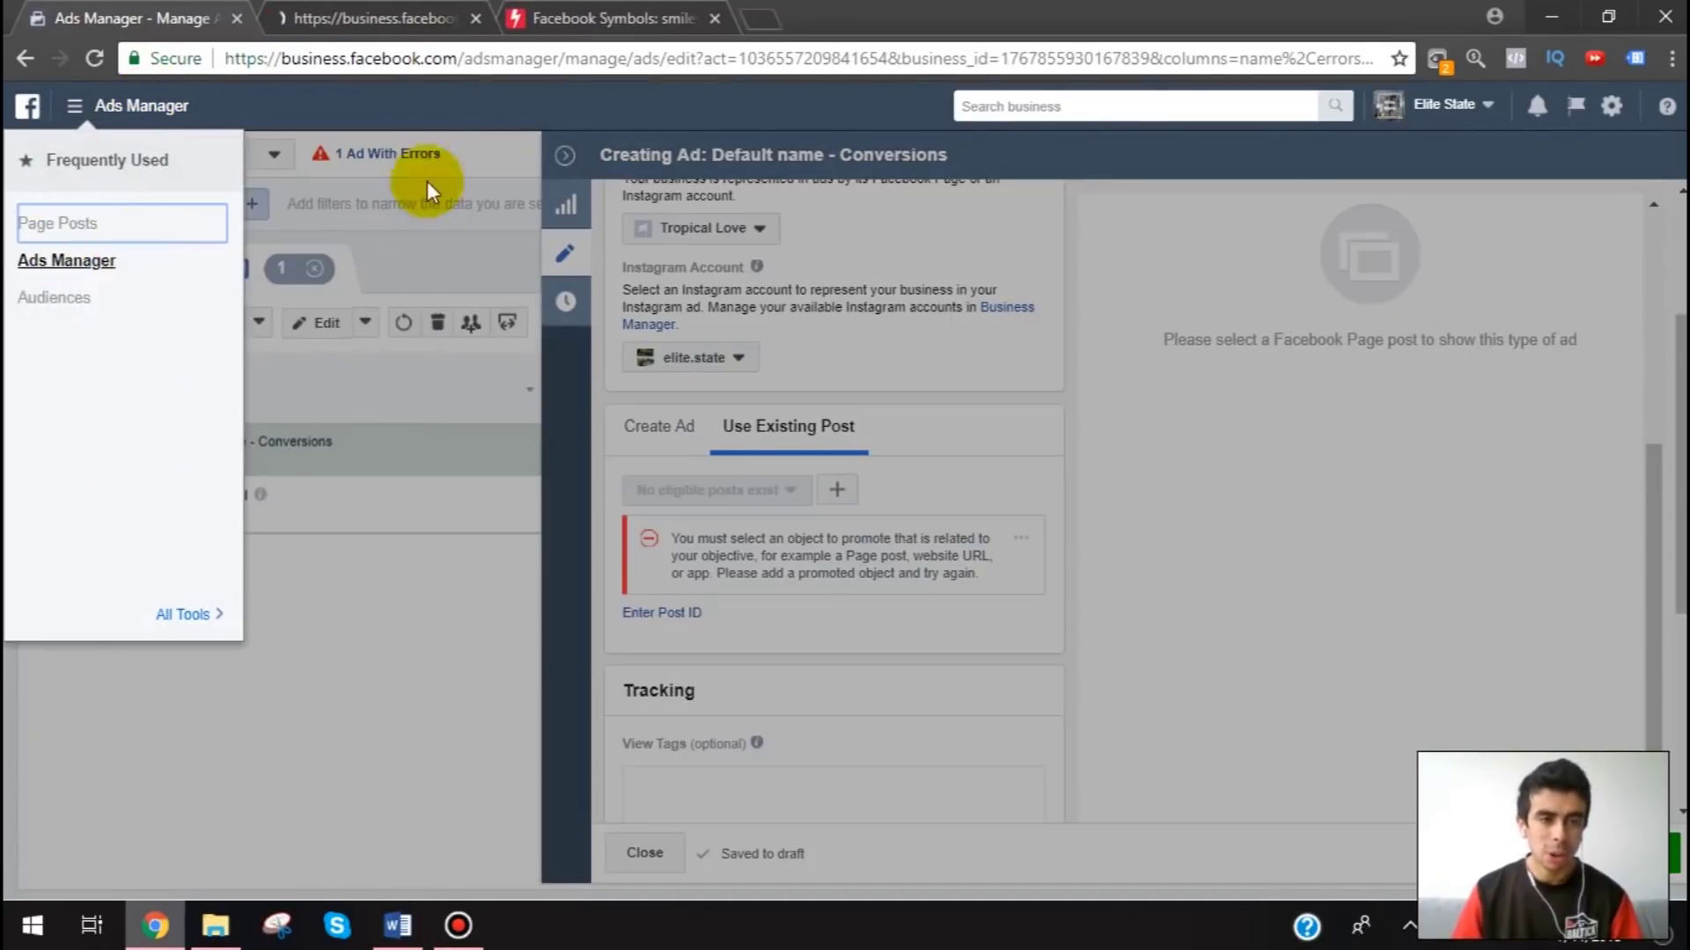
pyautogui.click(392, 18)
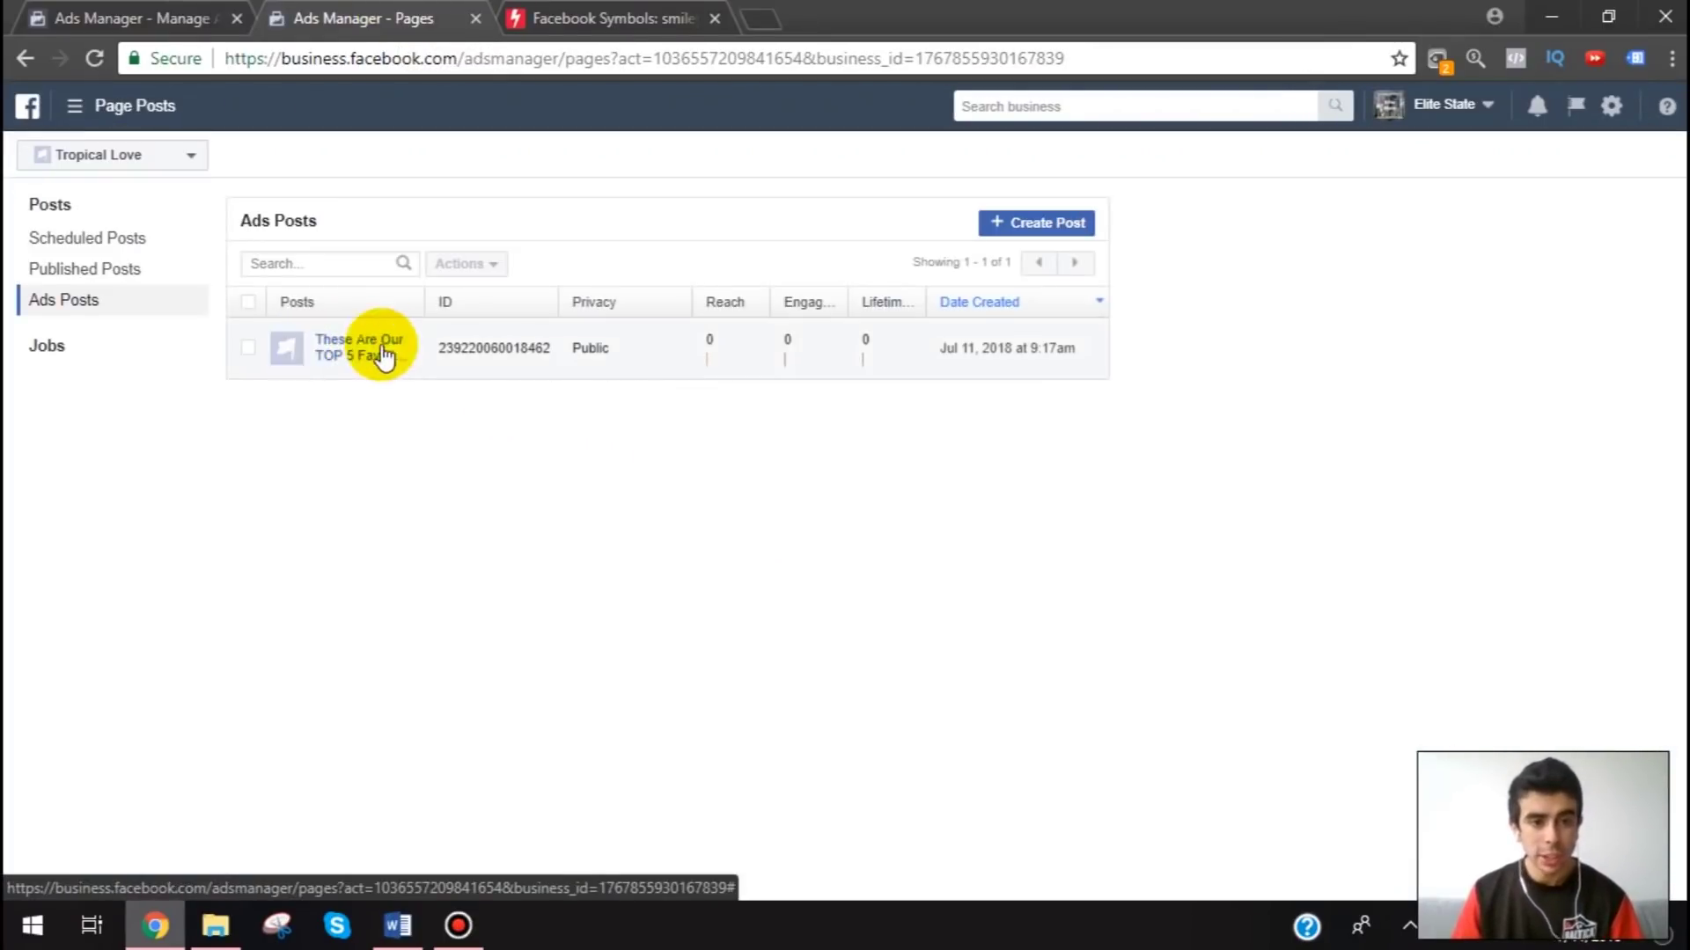
# - Open the details of the "These Are Our TOP 5" ads post, browse its carousel cards and close the details
pyautogui.click(343, 350)
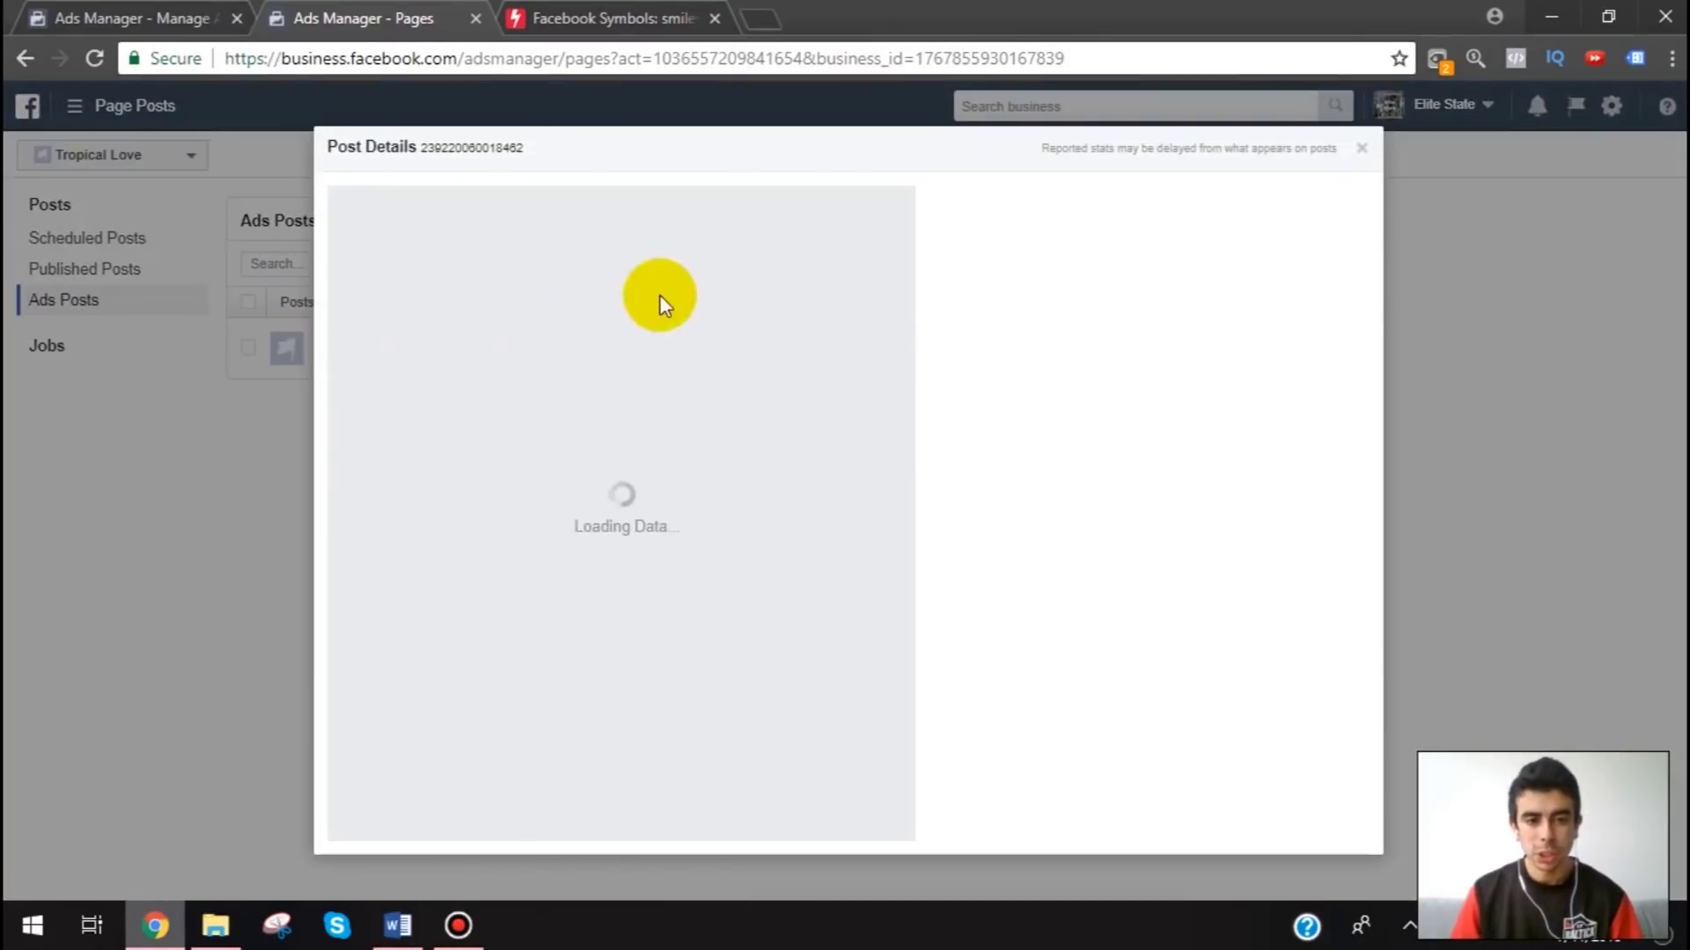
pyautogui.click(876, 534)
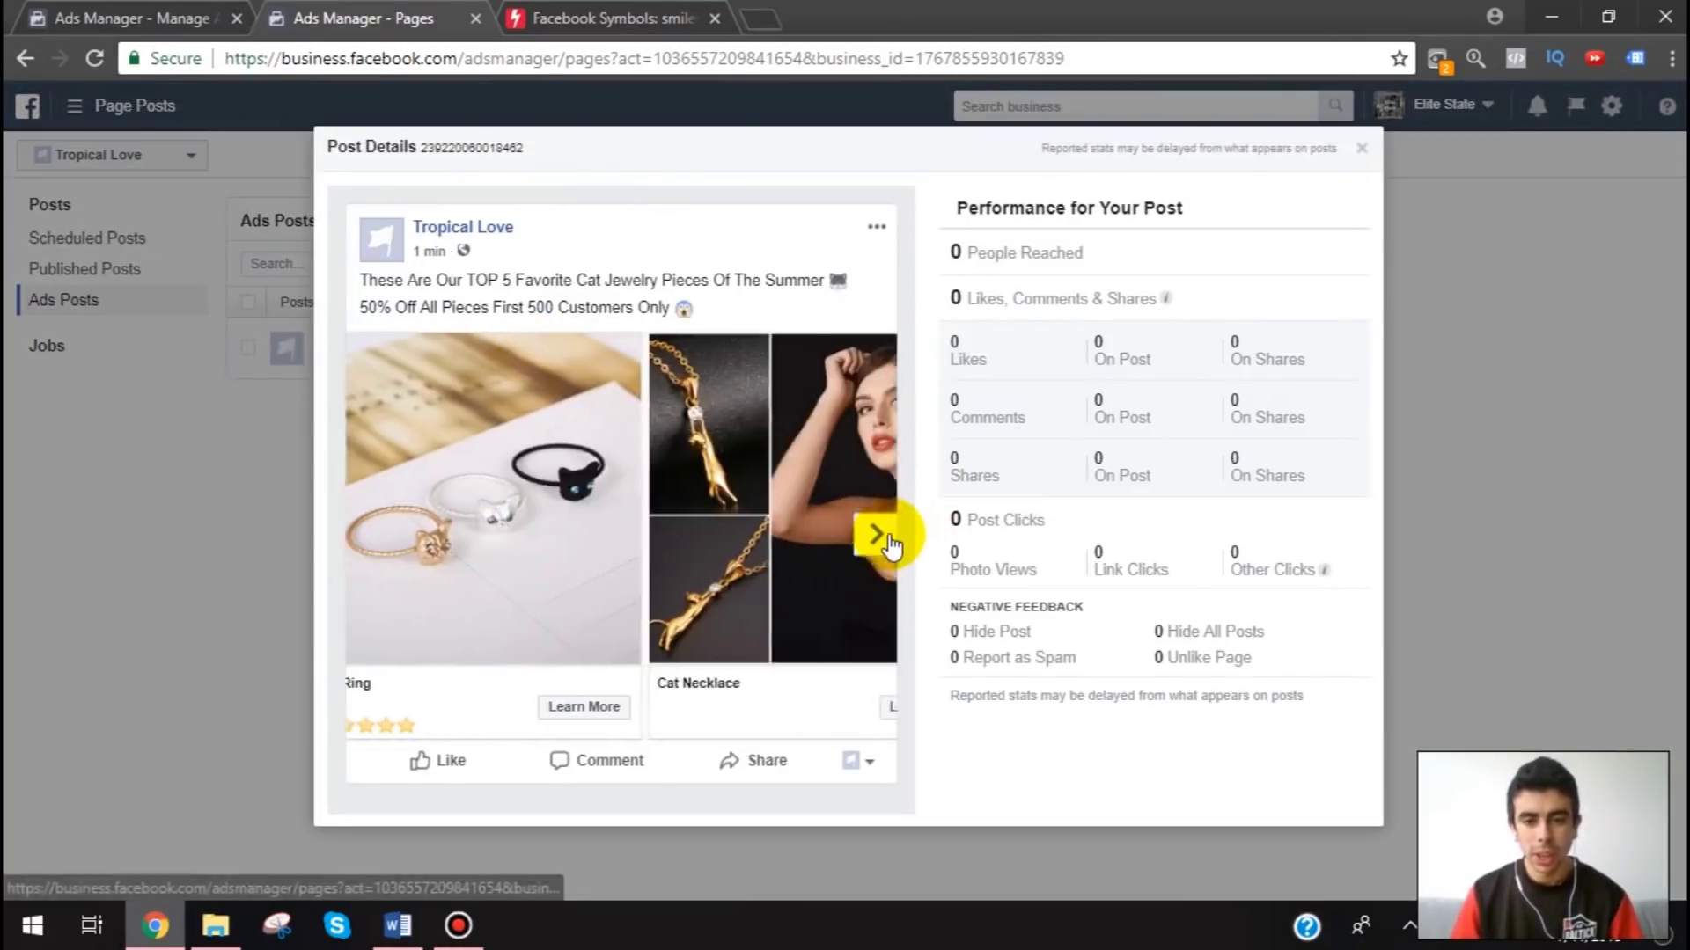
pyautogui.click(878, 535)
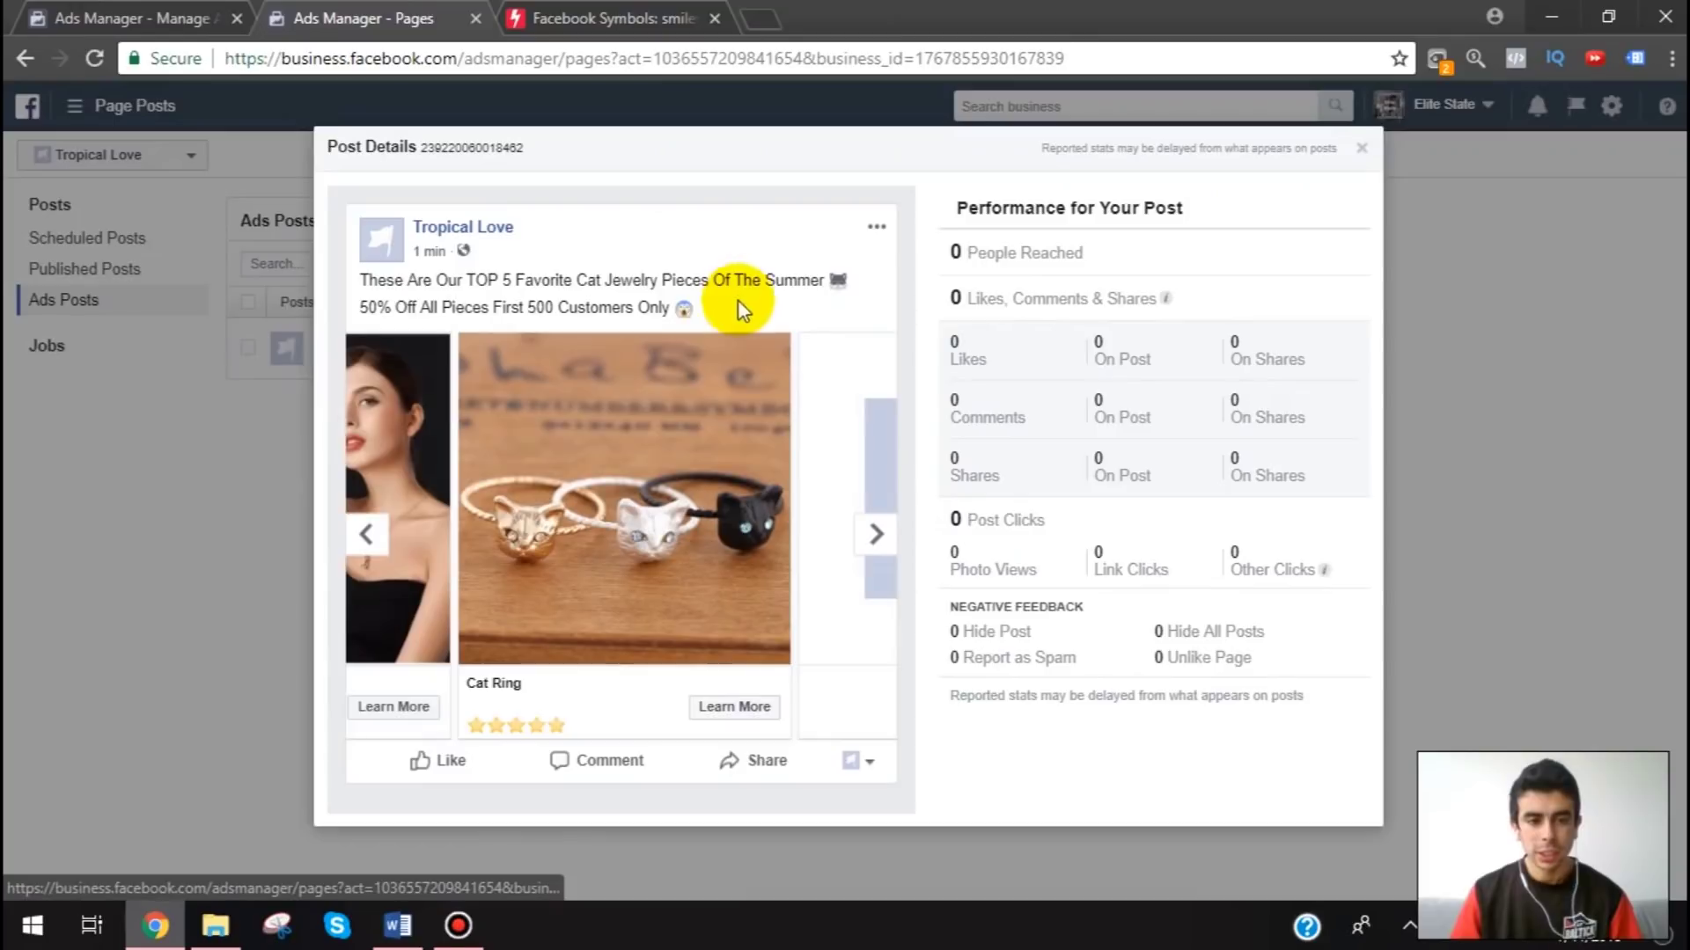
pyautogui.click(302, 479)
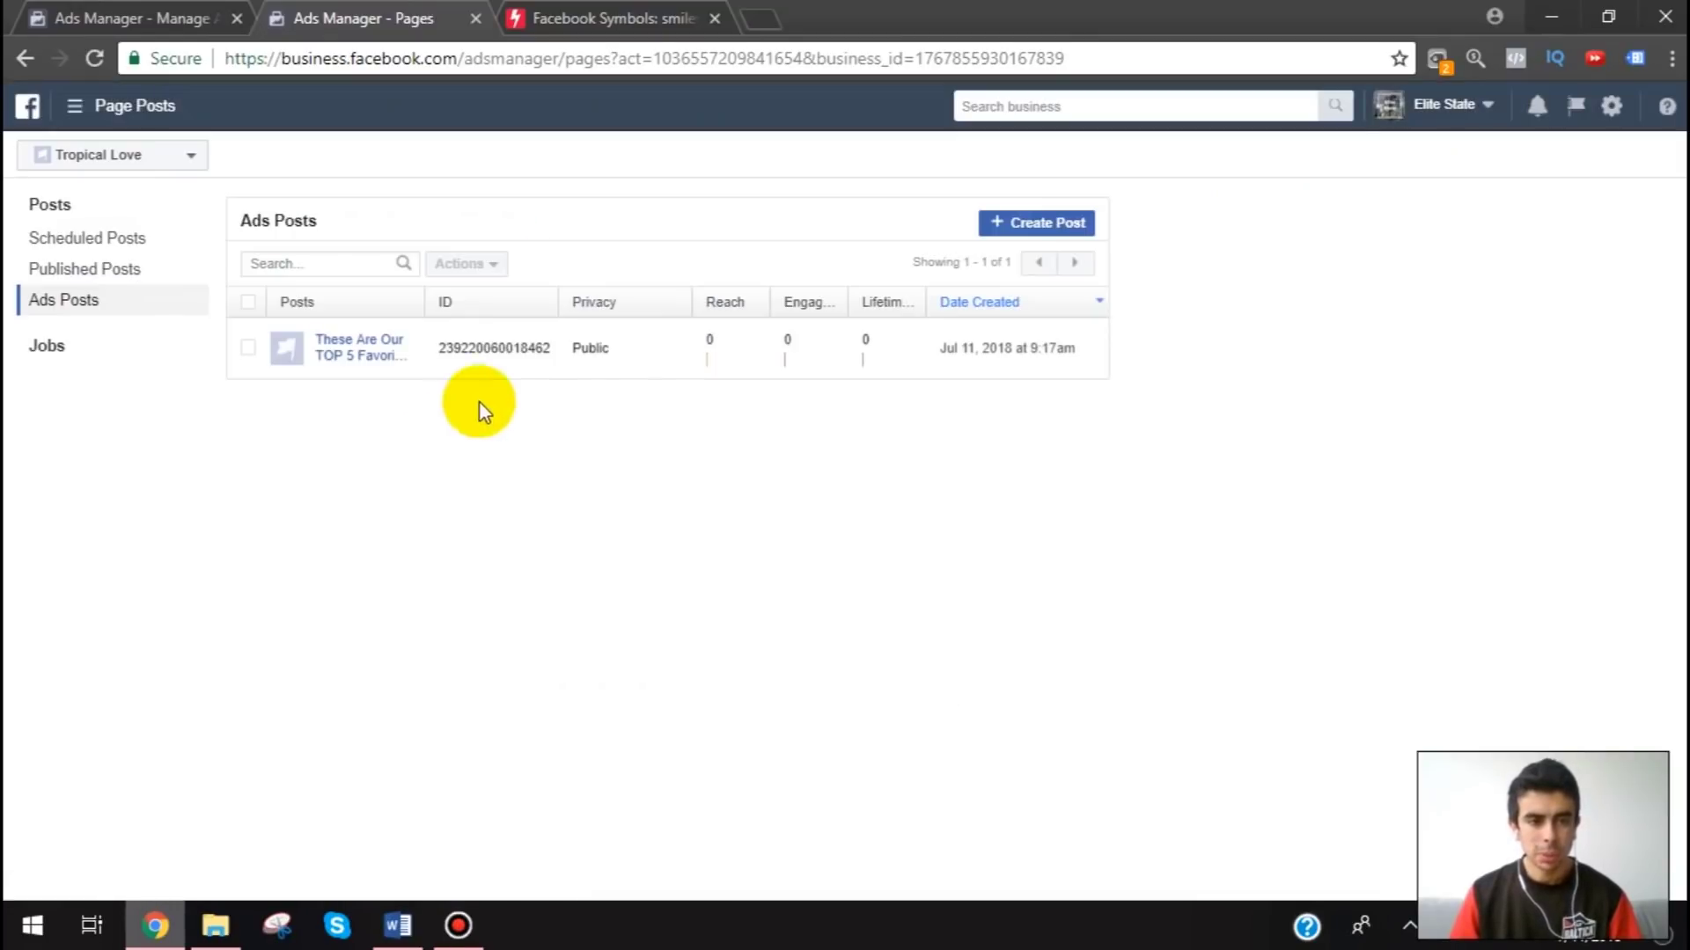
# - Copy the post ID of the "These Are Our TOP 5" ads post and return to the draft ad in Ads Manager
pyautogui.moveTo(553, 350); pyautogui.dragTo(440, 351)
pyautogui.hotkey('ctrl', 'c')
pyautogui.click(1363, 145)
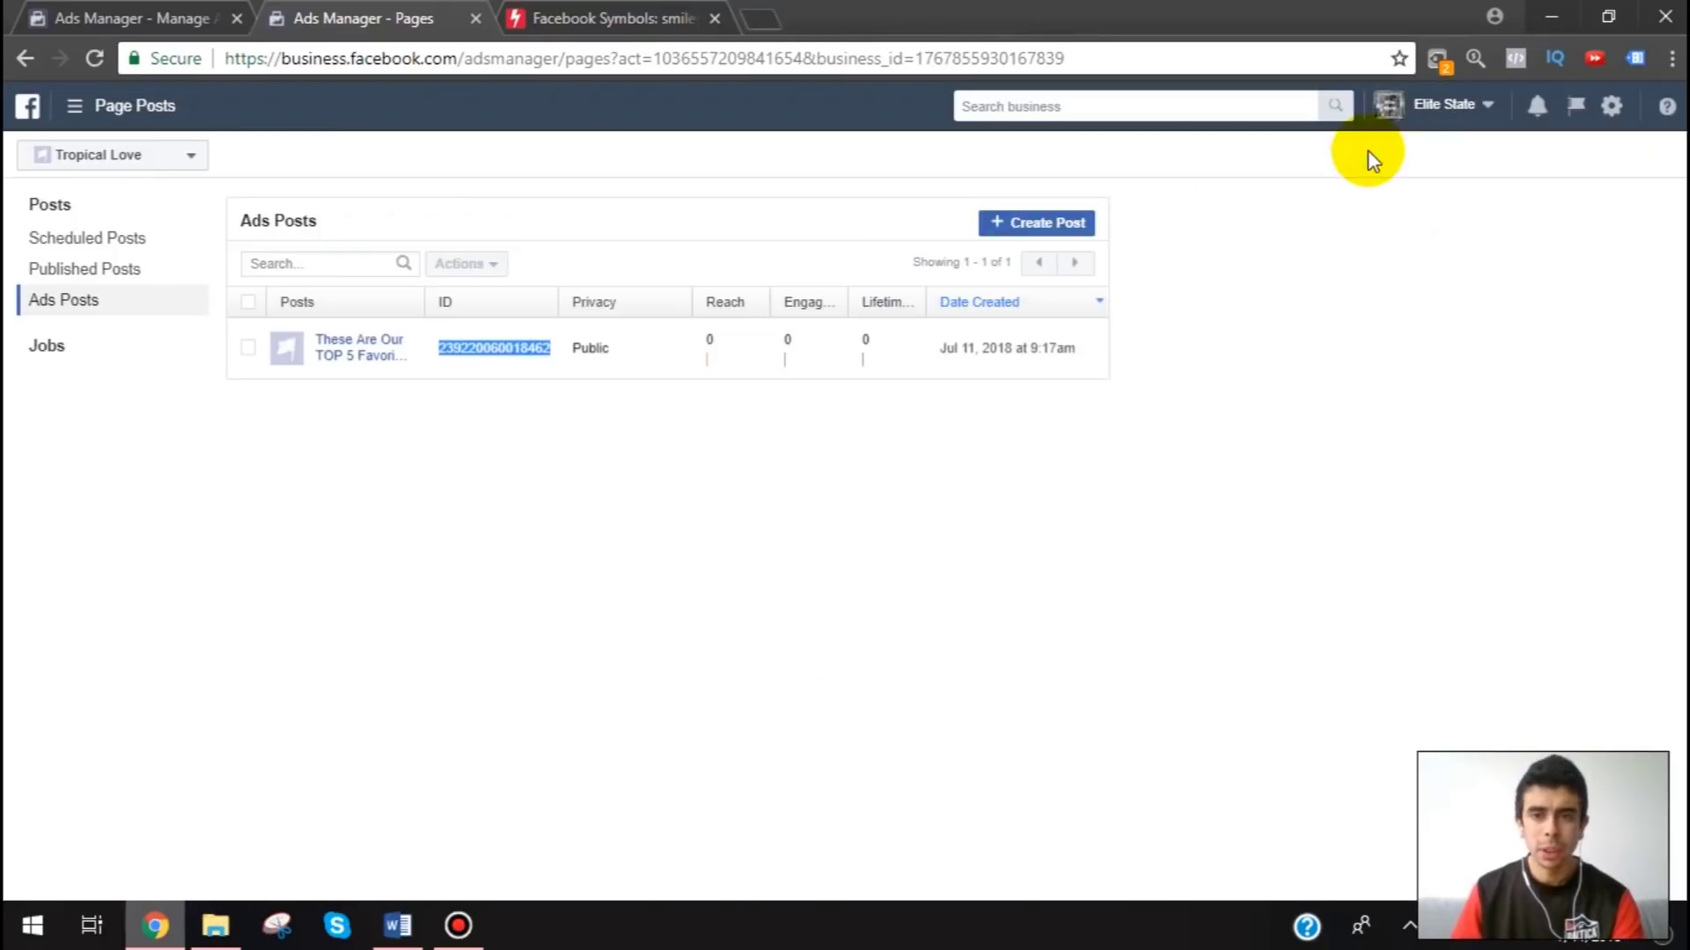
pyautogui.click(137, 14)
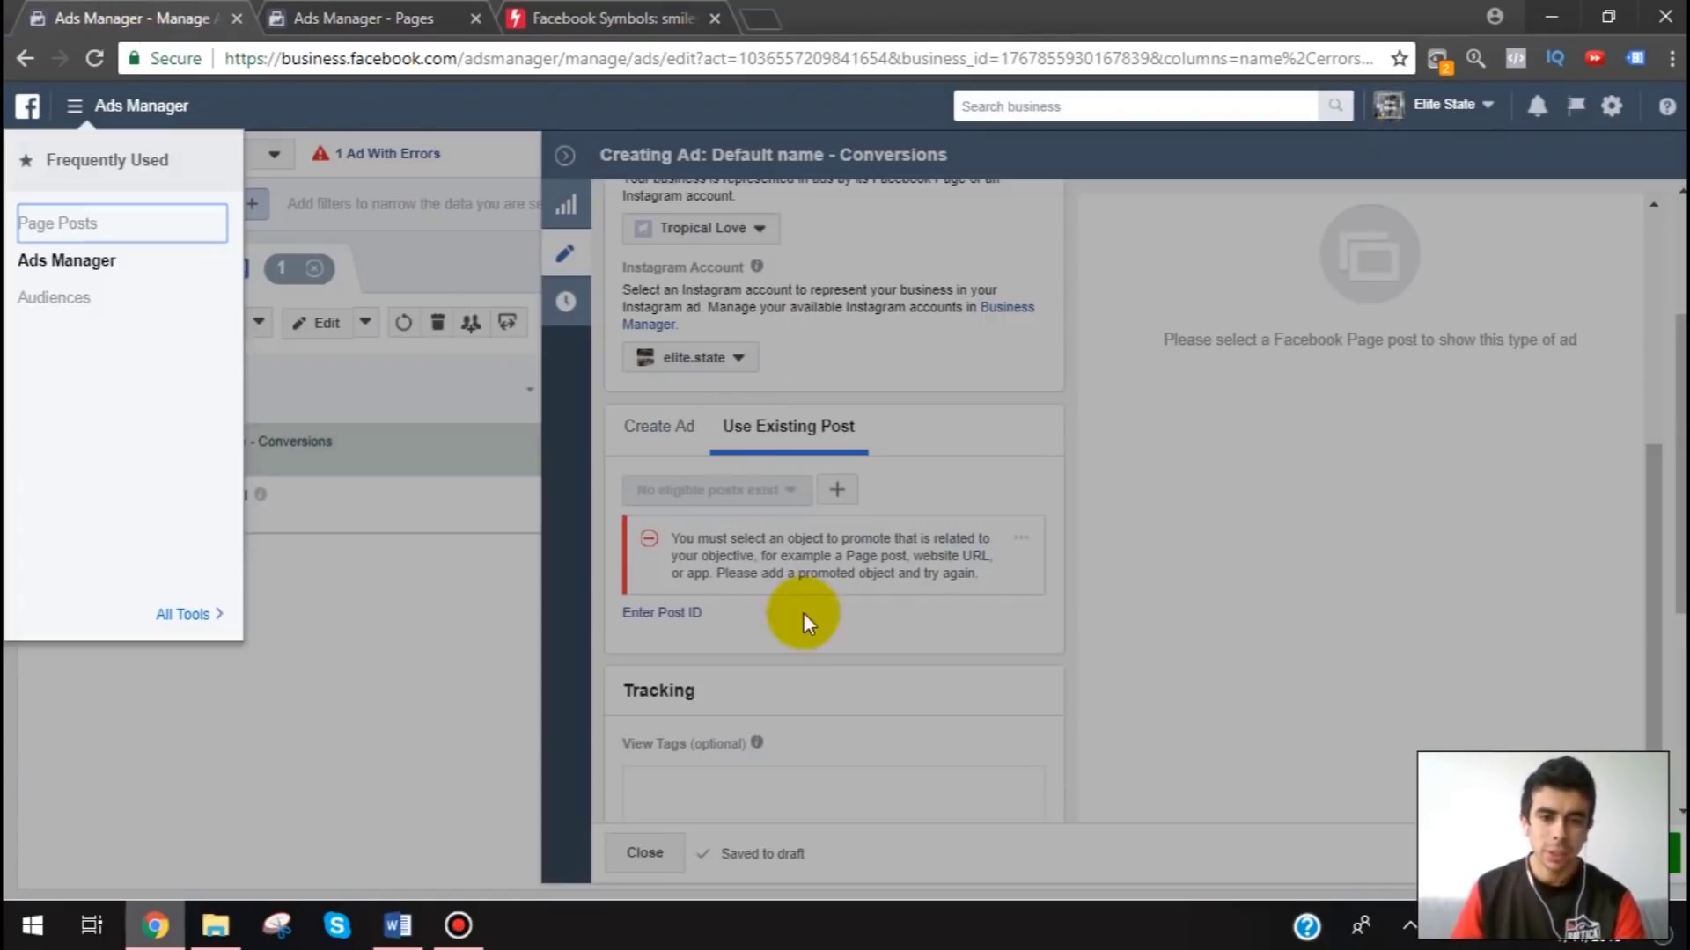
# - Load the existing post into the draft ad using the copied post ID, then close the editor and publish the drafts
pyautogui.click(678, 613)
pyautogui.hotkey('ctrl', 'v')
pyautogui.click(858, 621)
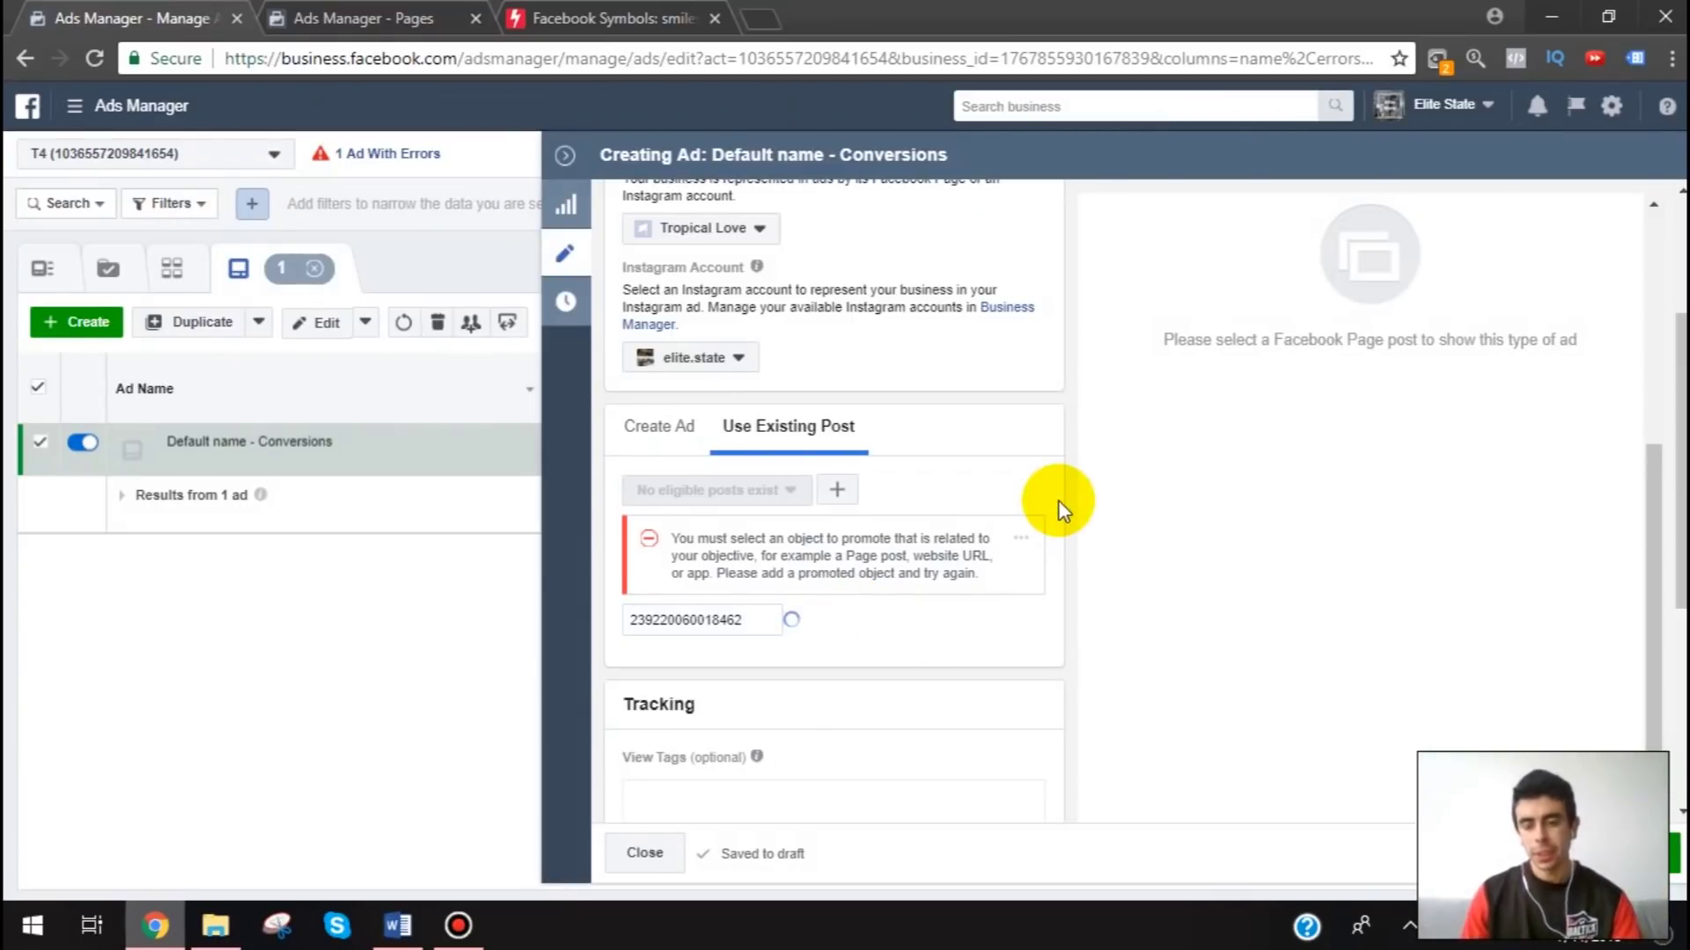
pyautogui.scroll(-3, 1088, 478)
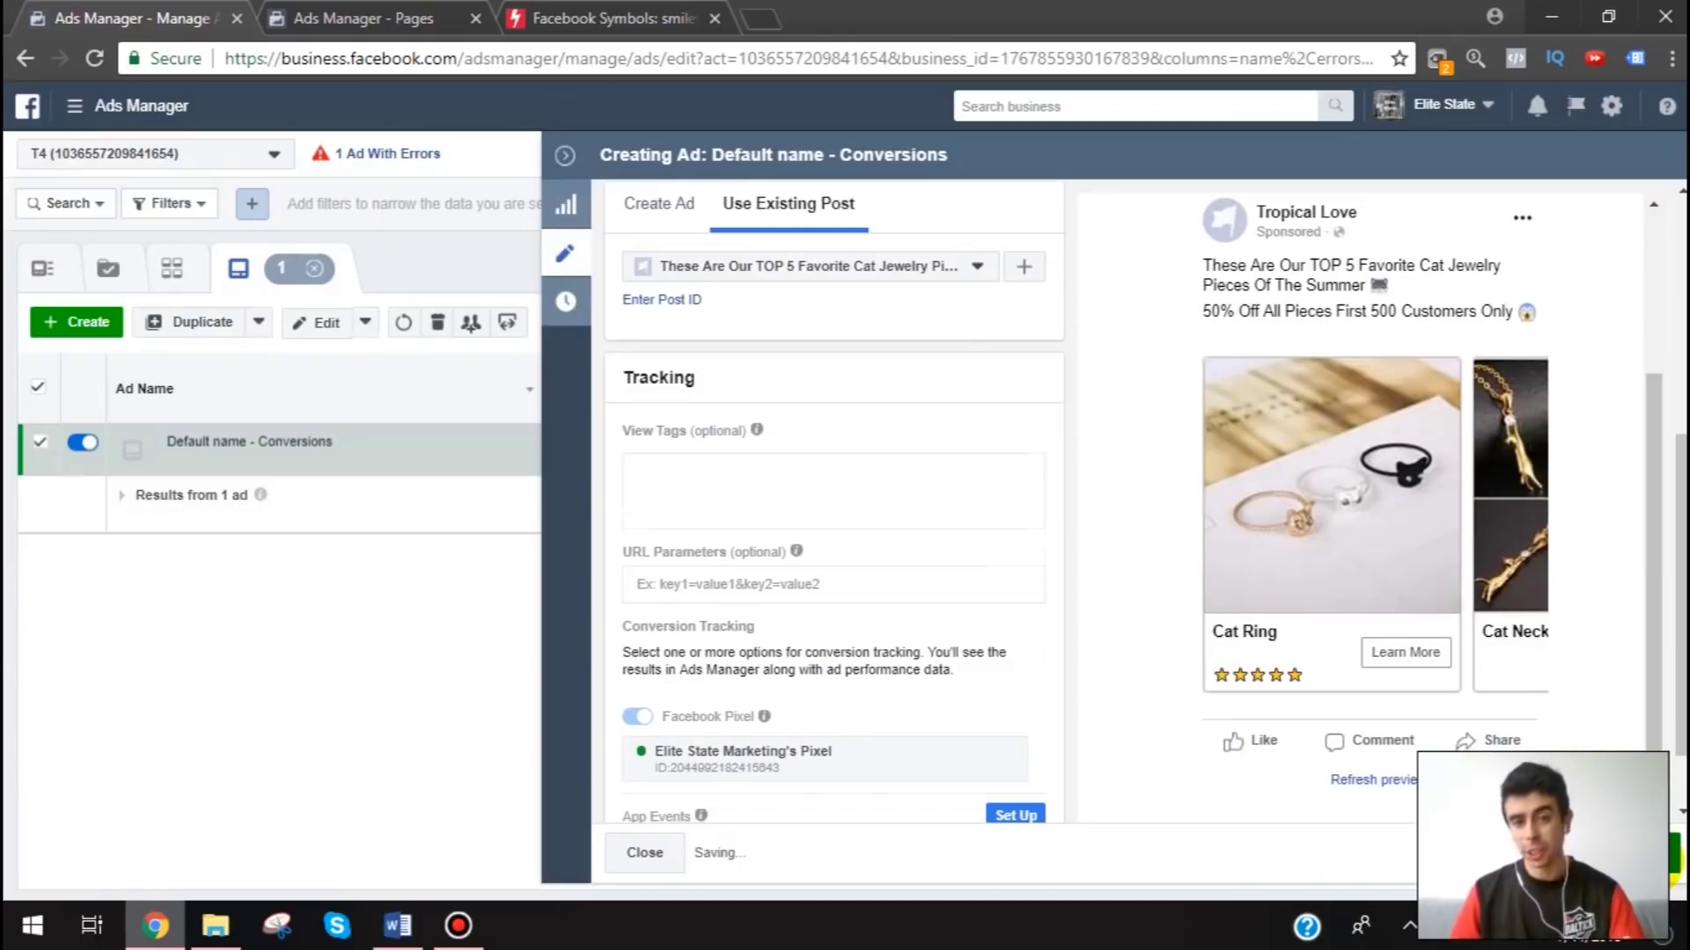
pyautogui.click(565, 155)
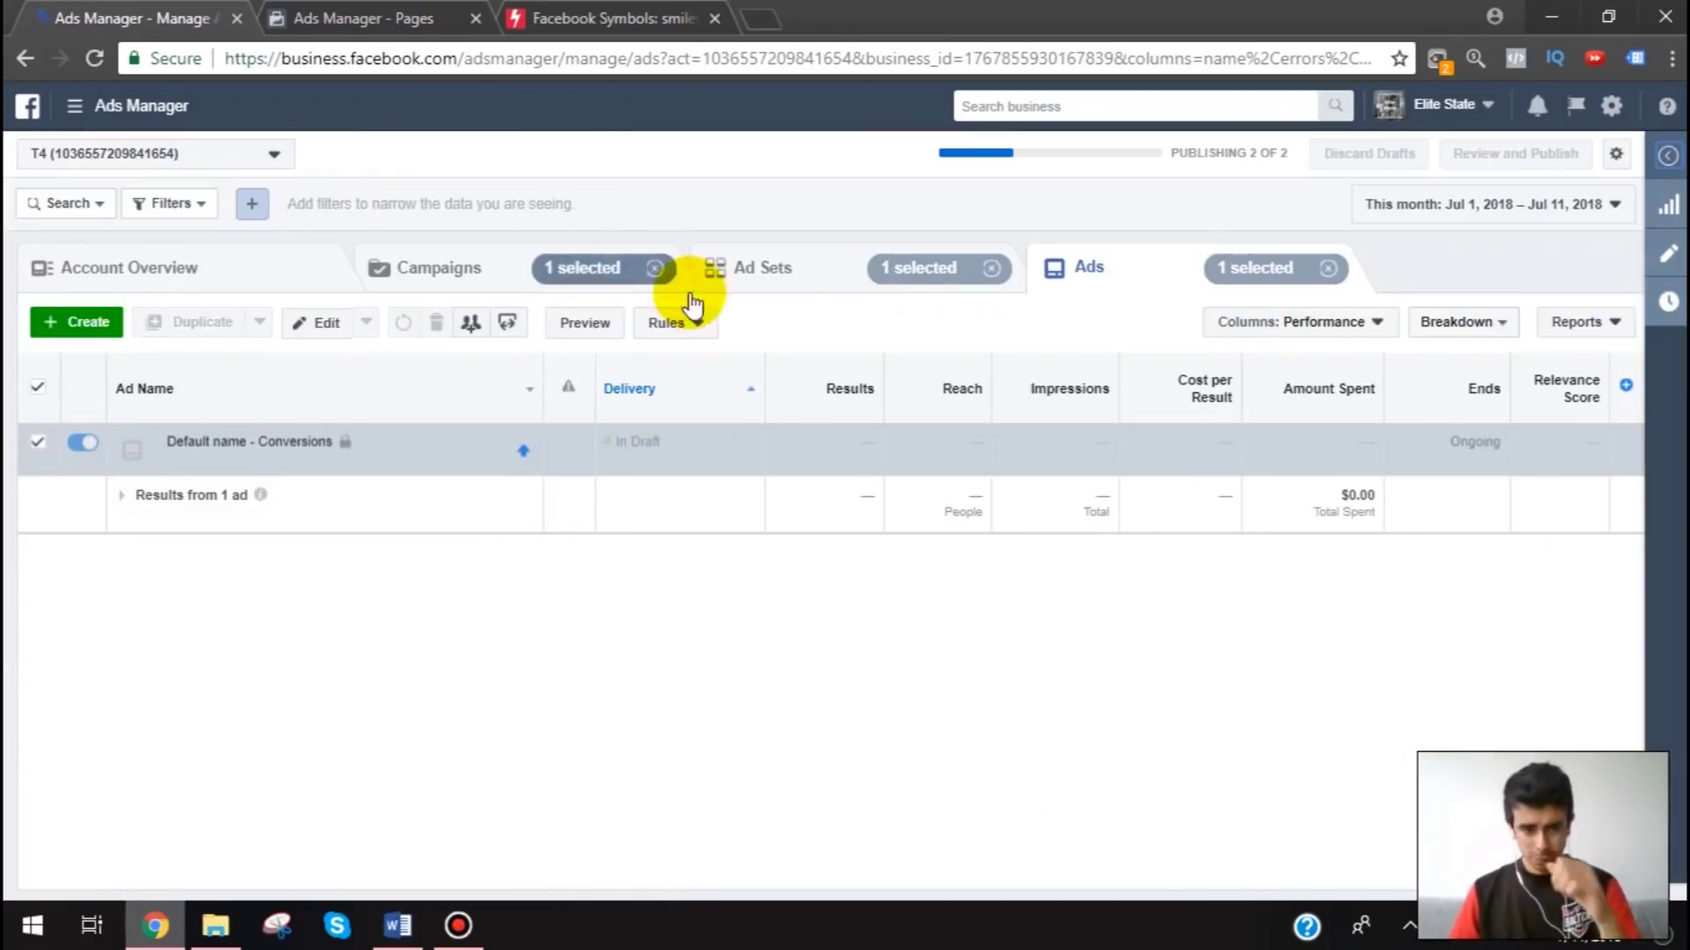
# - Duplicate the "18+ - Copy" ad set once into its original campaign
pyautogui.click(774, 282)
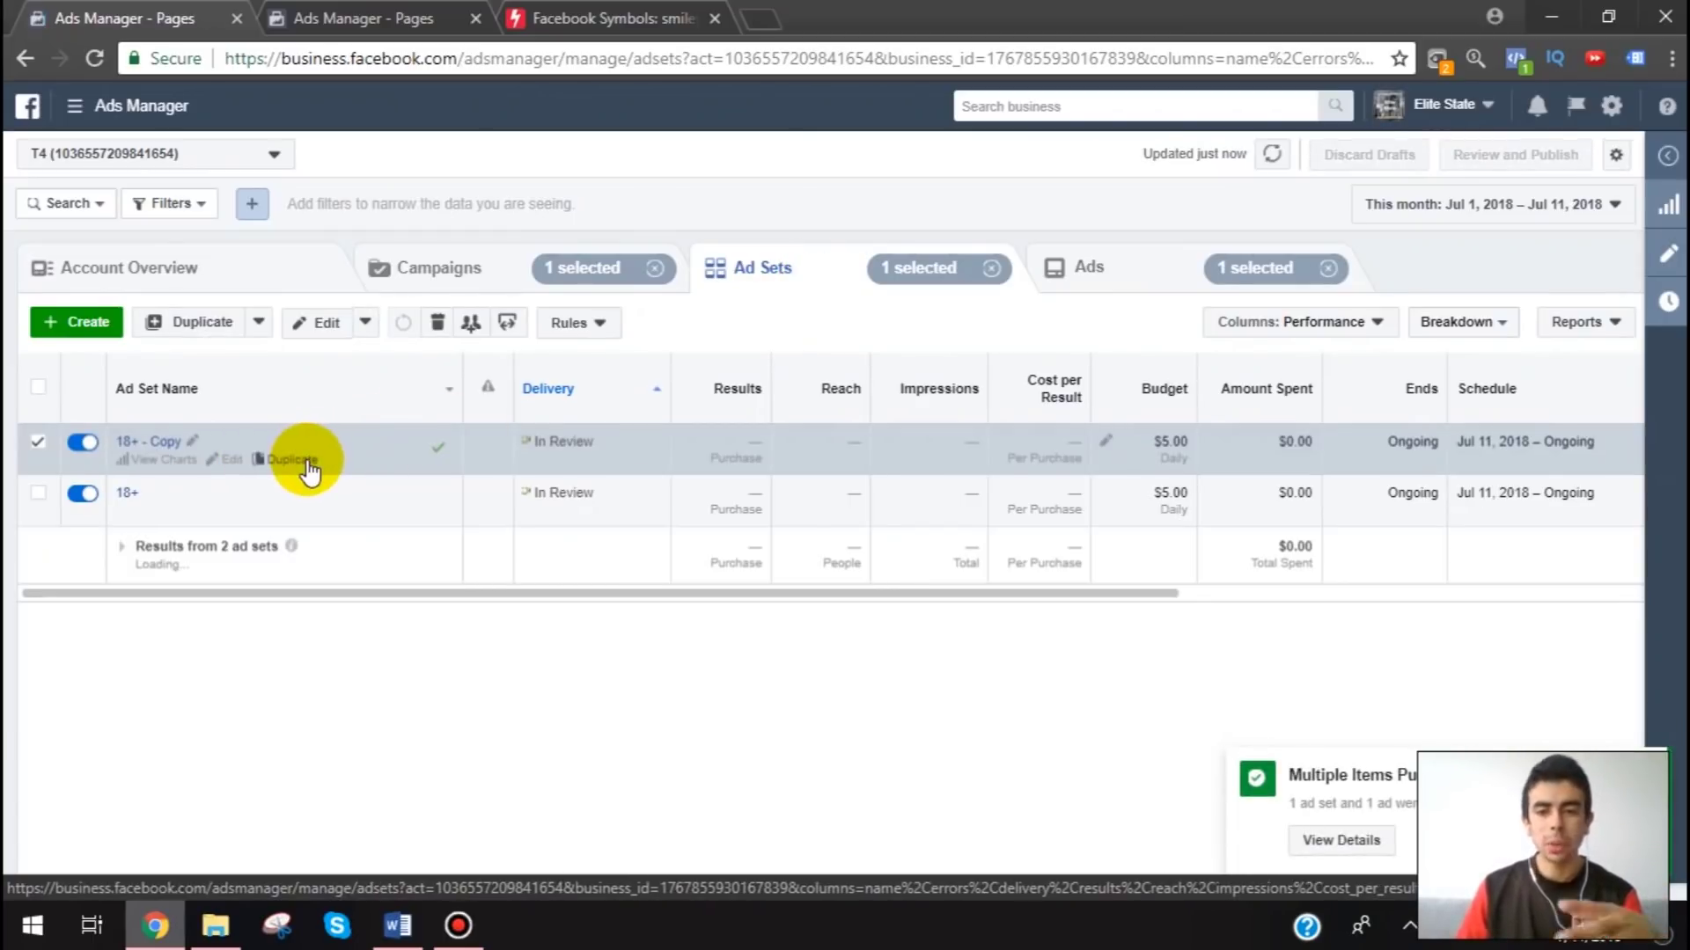
pyautogui.click(300, 465)
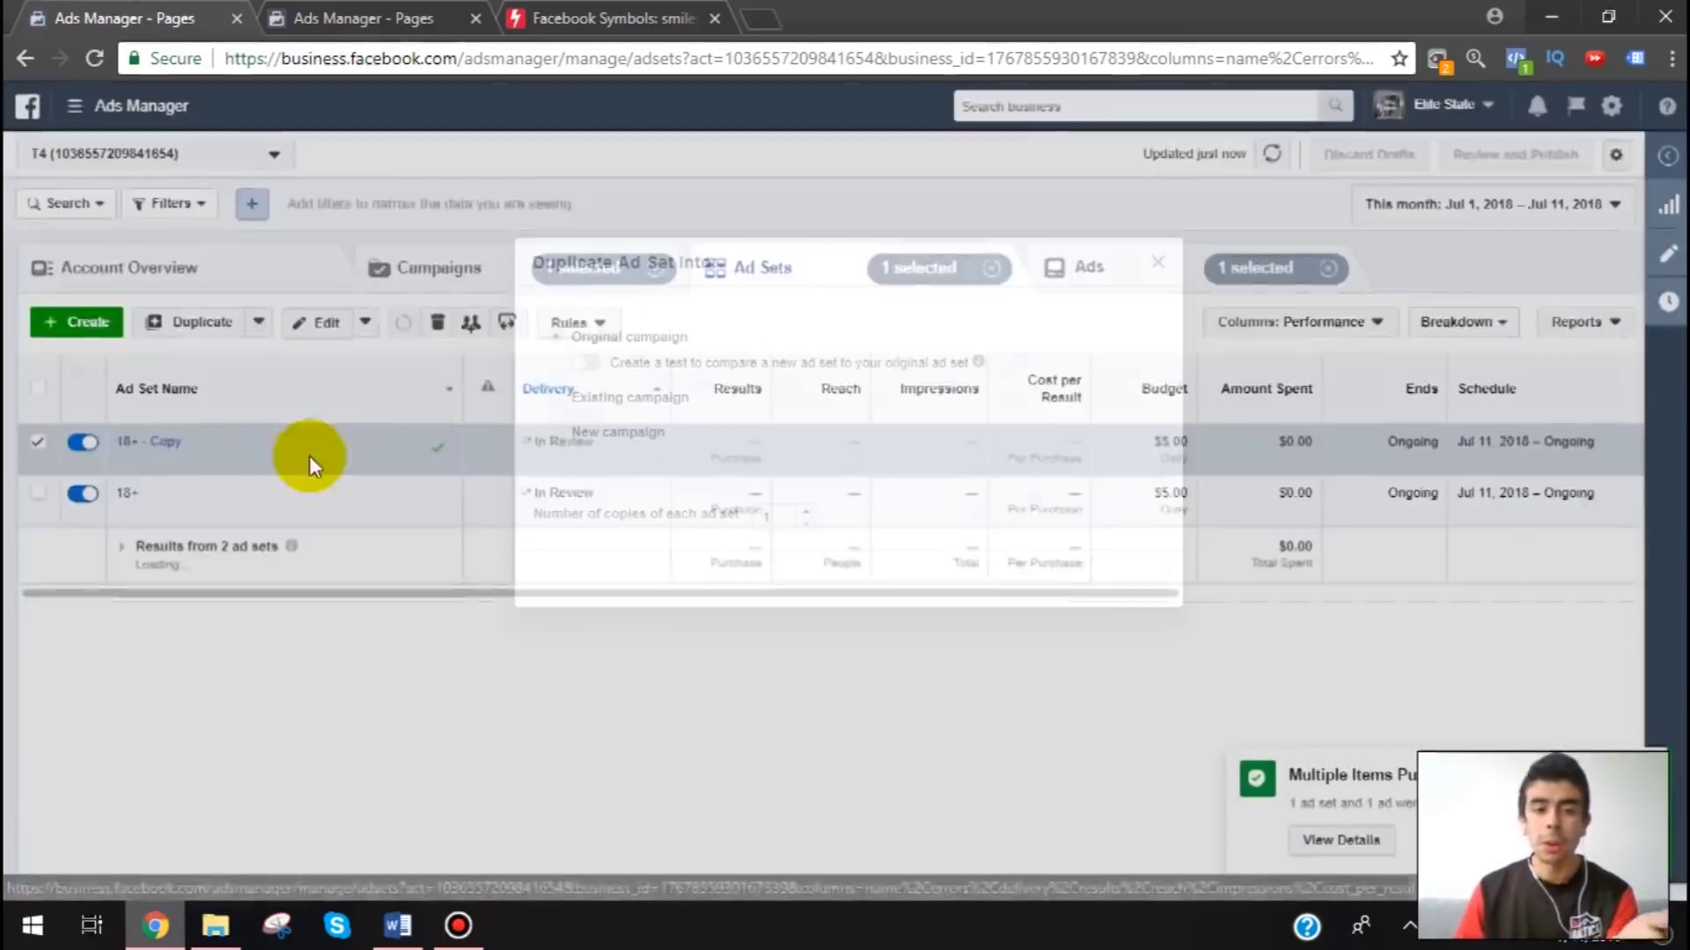
pyautogui.click(1121, 581)
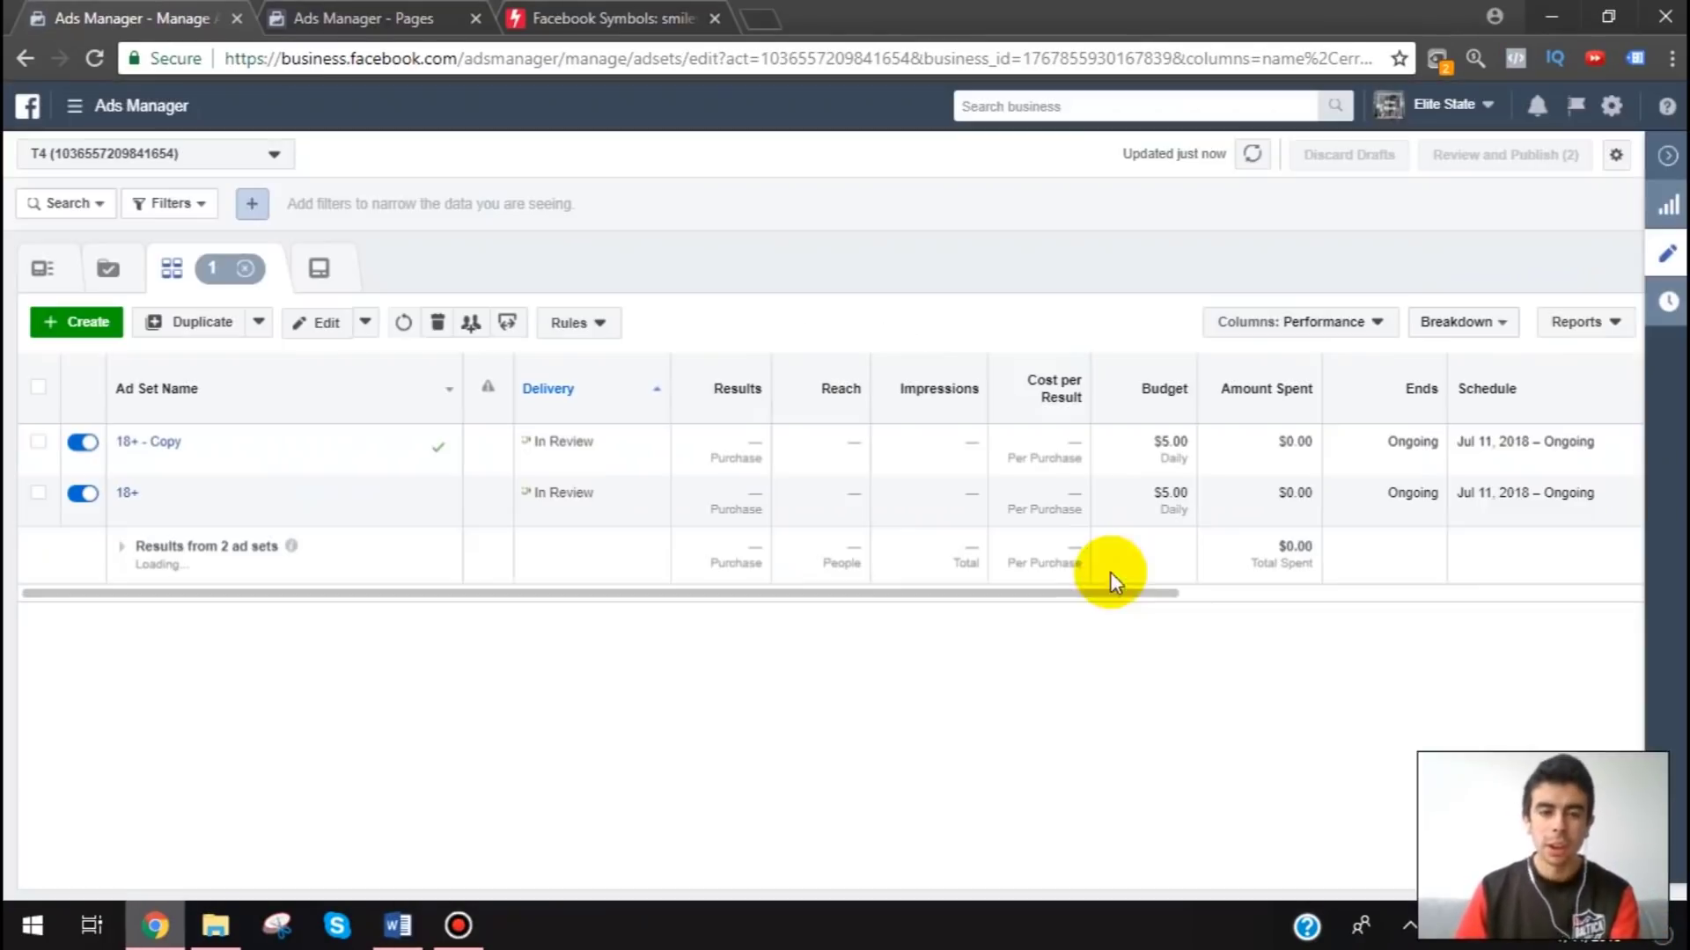
# - Check the existing-post selection of the ad inside the new duplicate, close the editor without publishing and return to the ad sets
pyautogui.click(1302, 355)
pyautogui.scroll(-2, 837, 502)
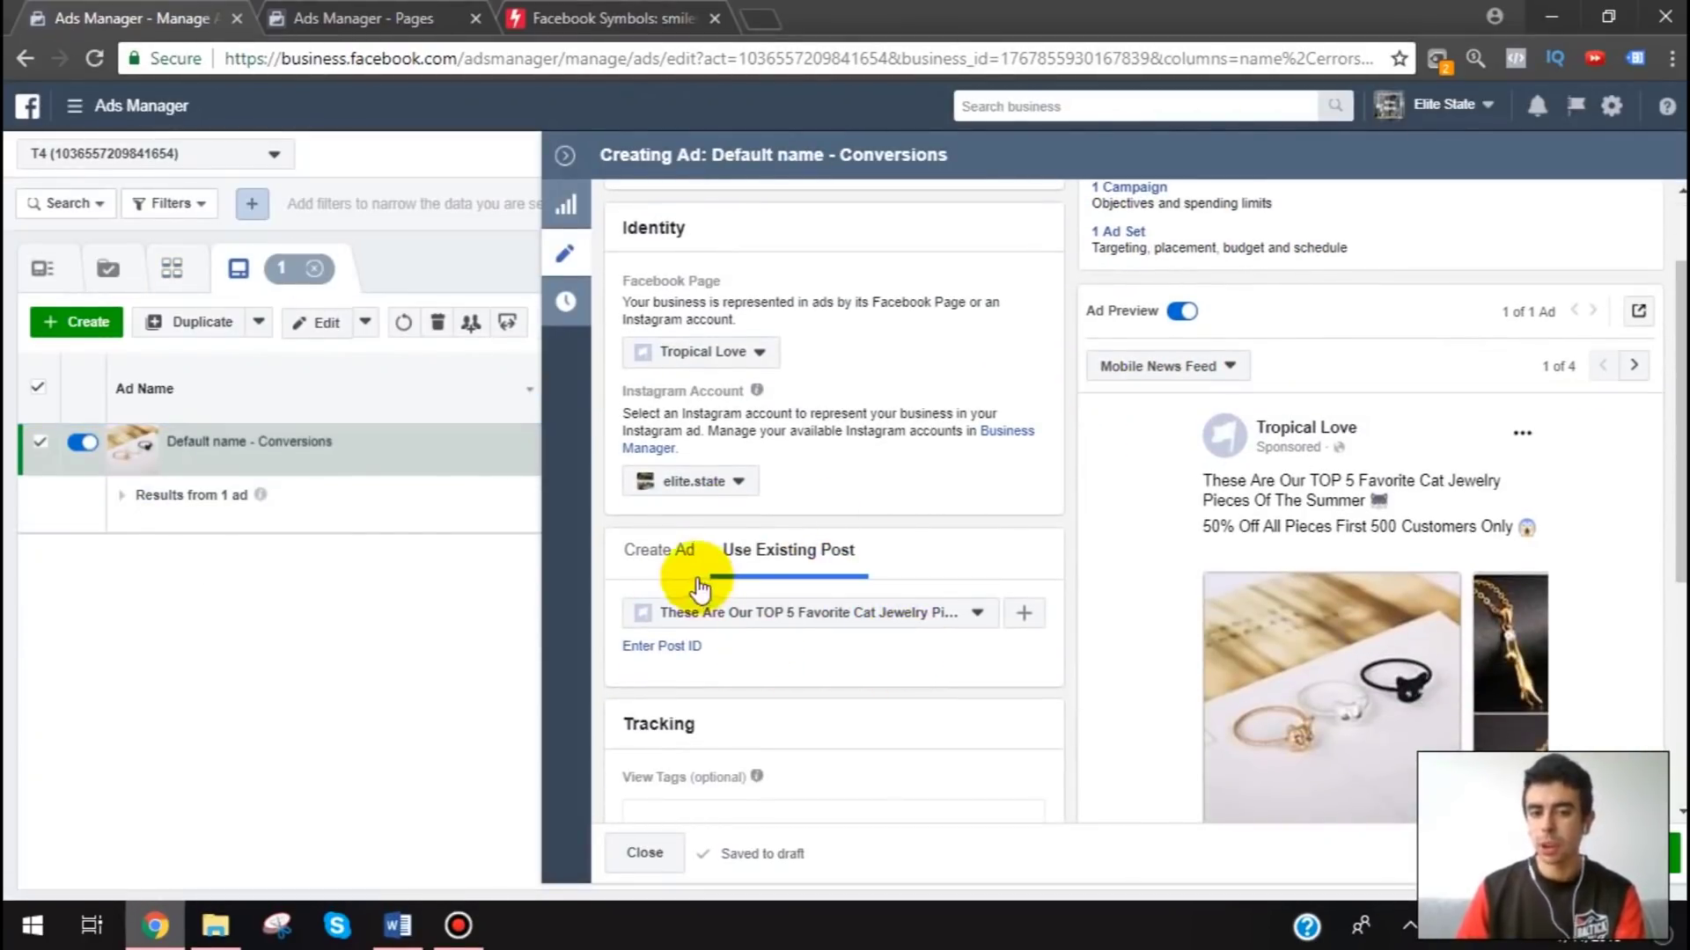
pyautogui.click(563, 161)
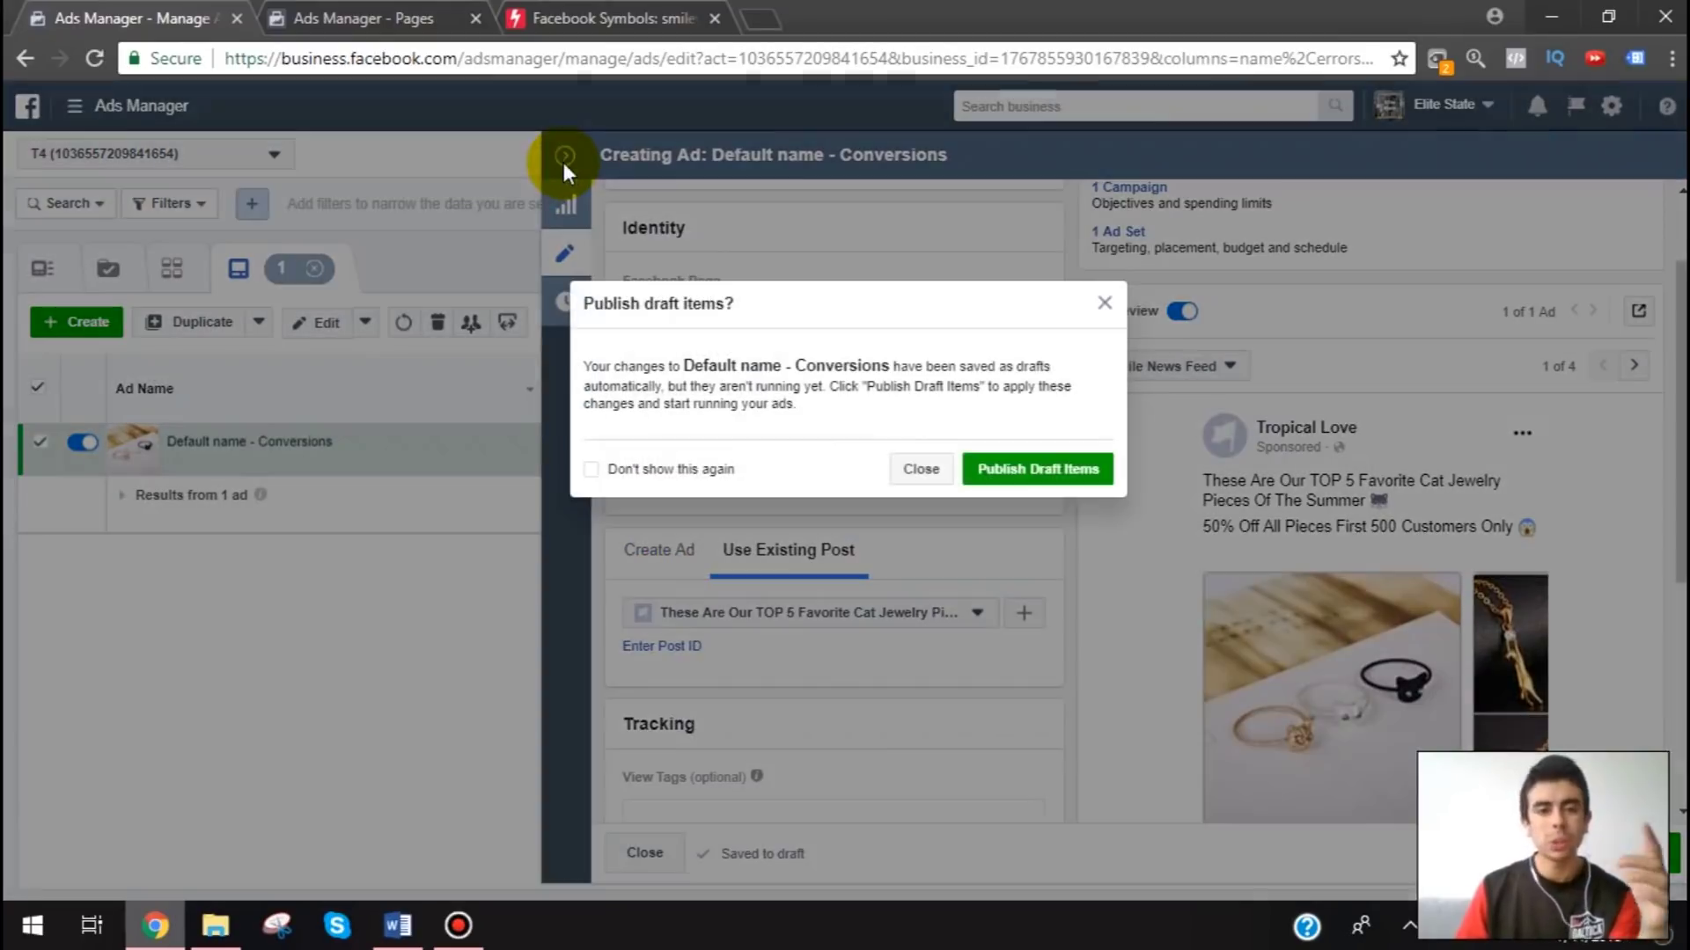
pyautogui.click(1103, 302)
pyautogui.click(774, 266)
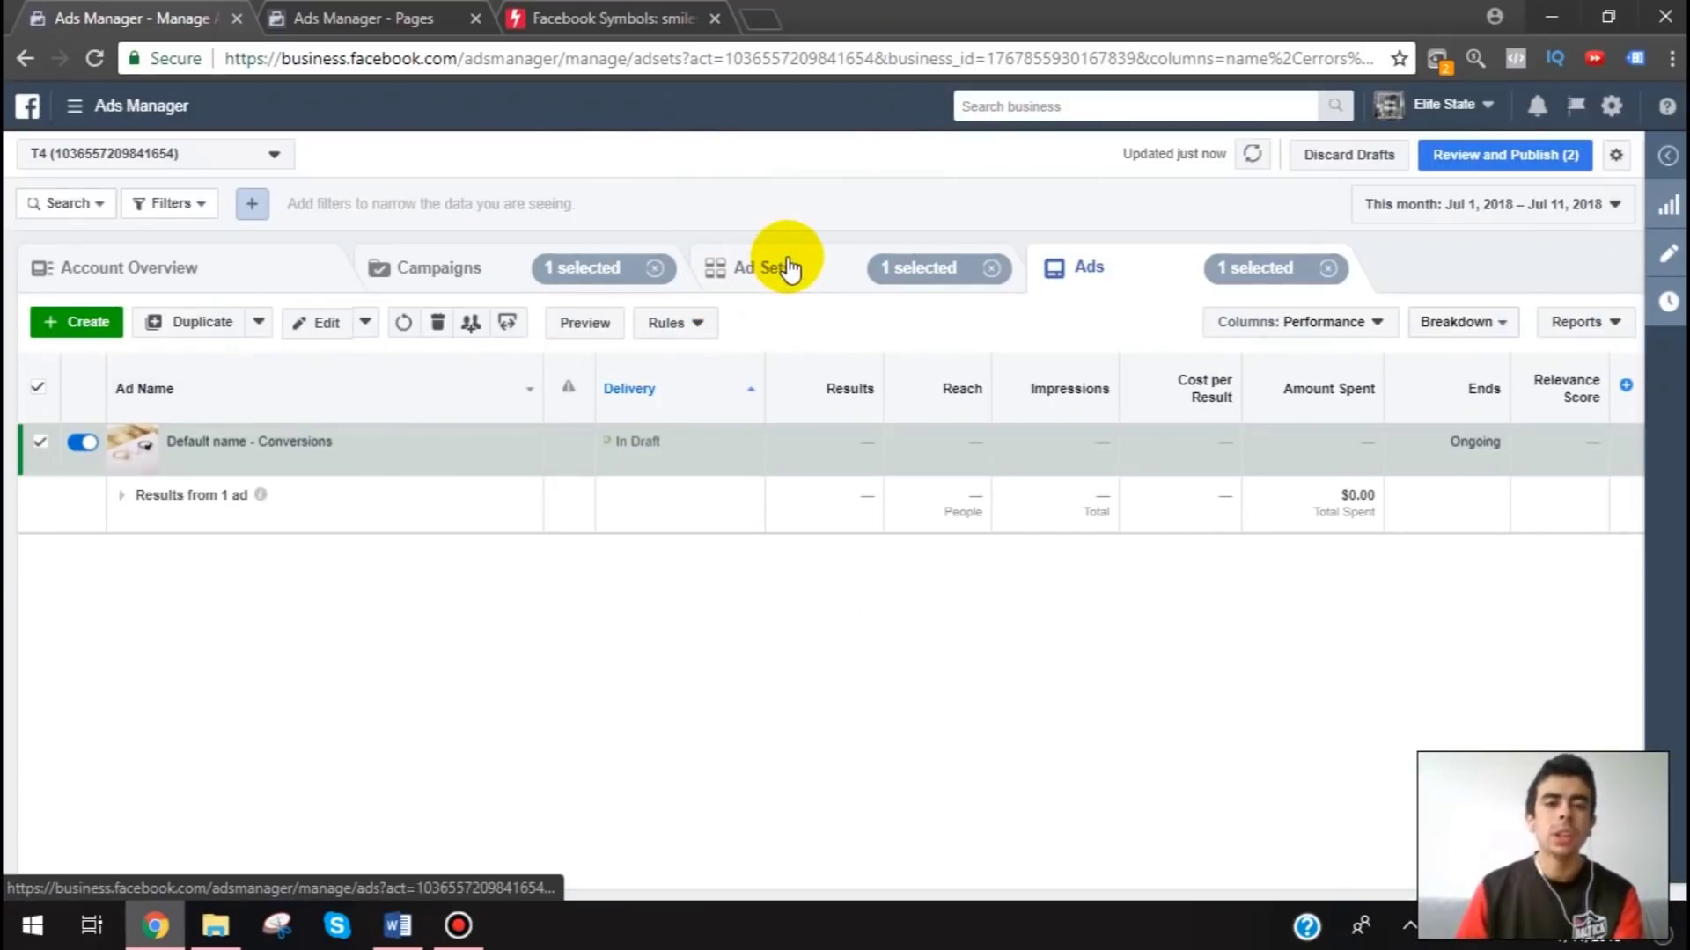